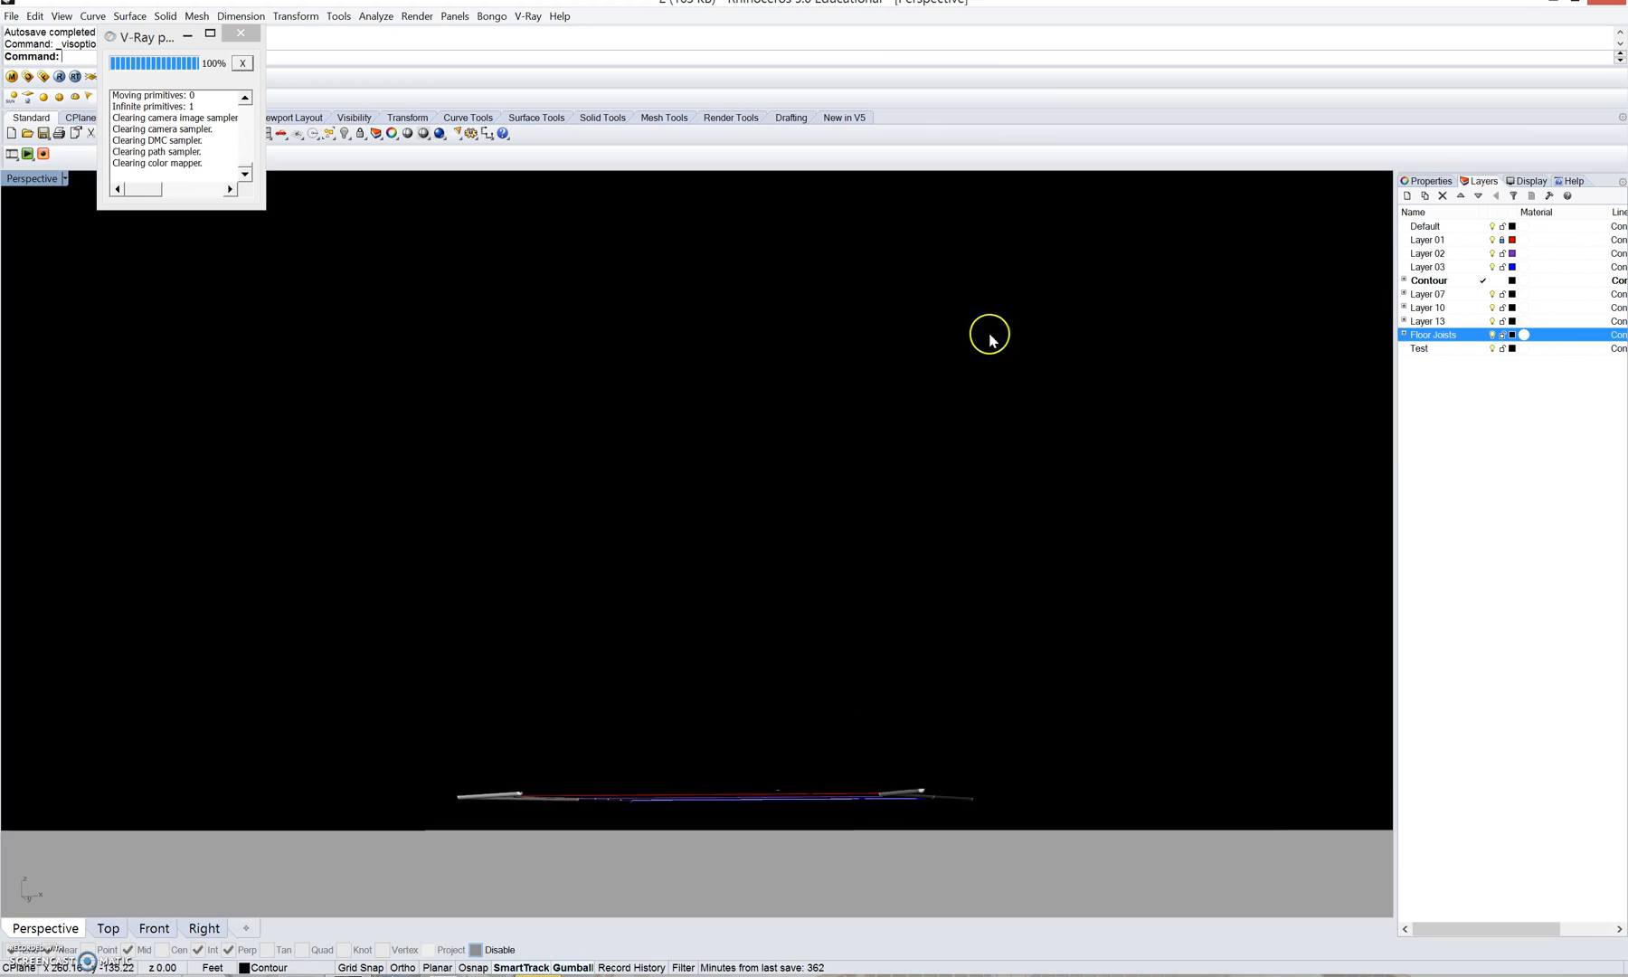
- Expand the Contour, Layer 07, Layer 10 and Layer 13 layers to show their sublayers
right_drag(739, 479, 728, 511)
scroll(571, 727, up, 6)
right_drag(1090, 556, 988, 484)
scroll(945, 476, down, 2)
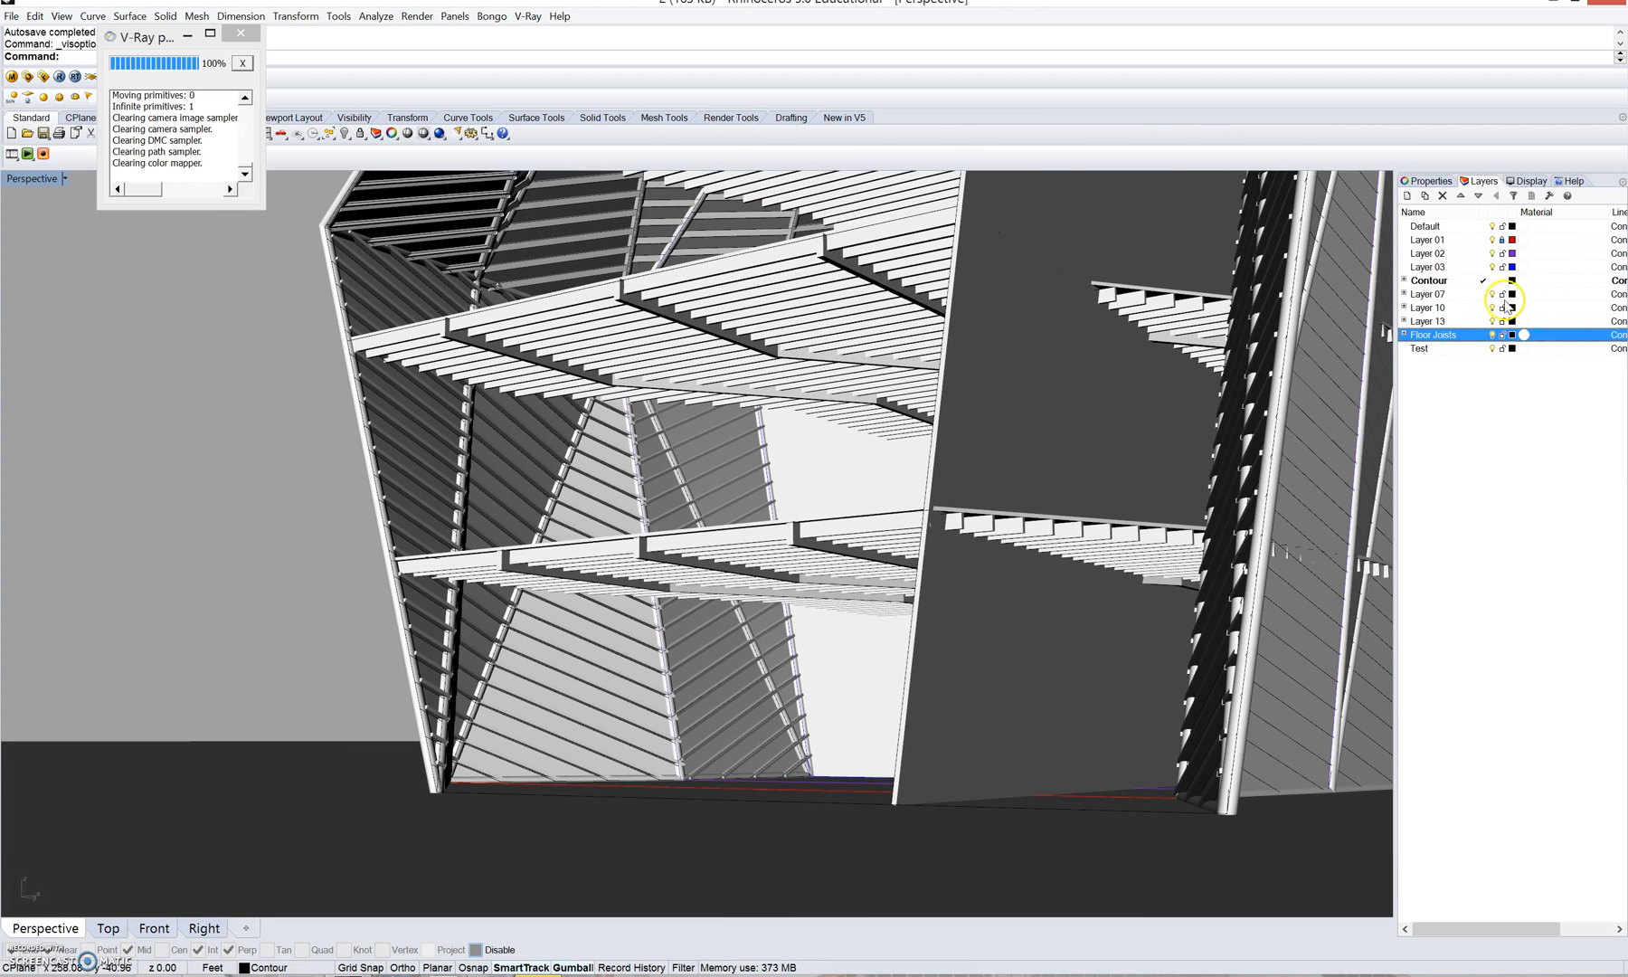
click(1404, 280)
click(1404, 307)
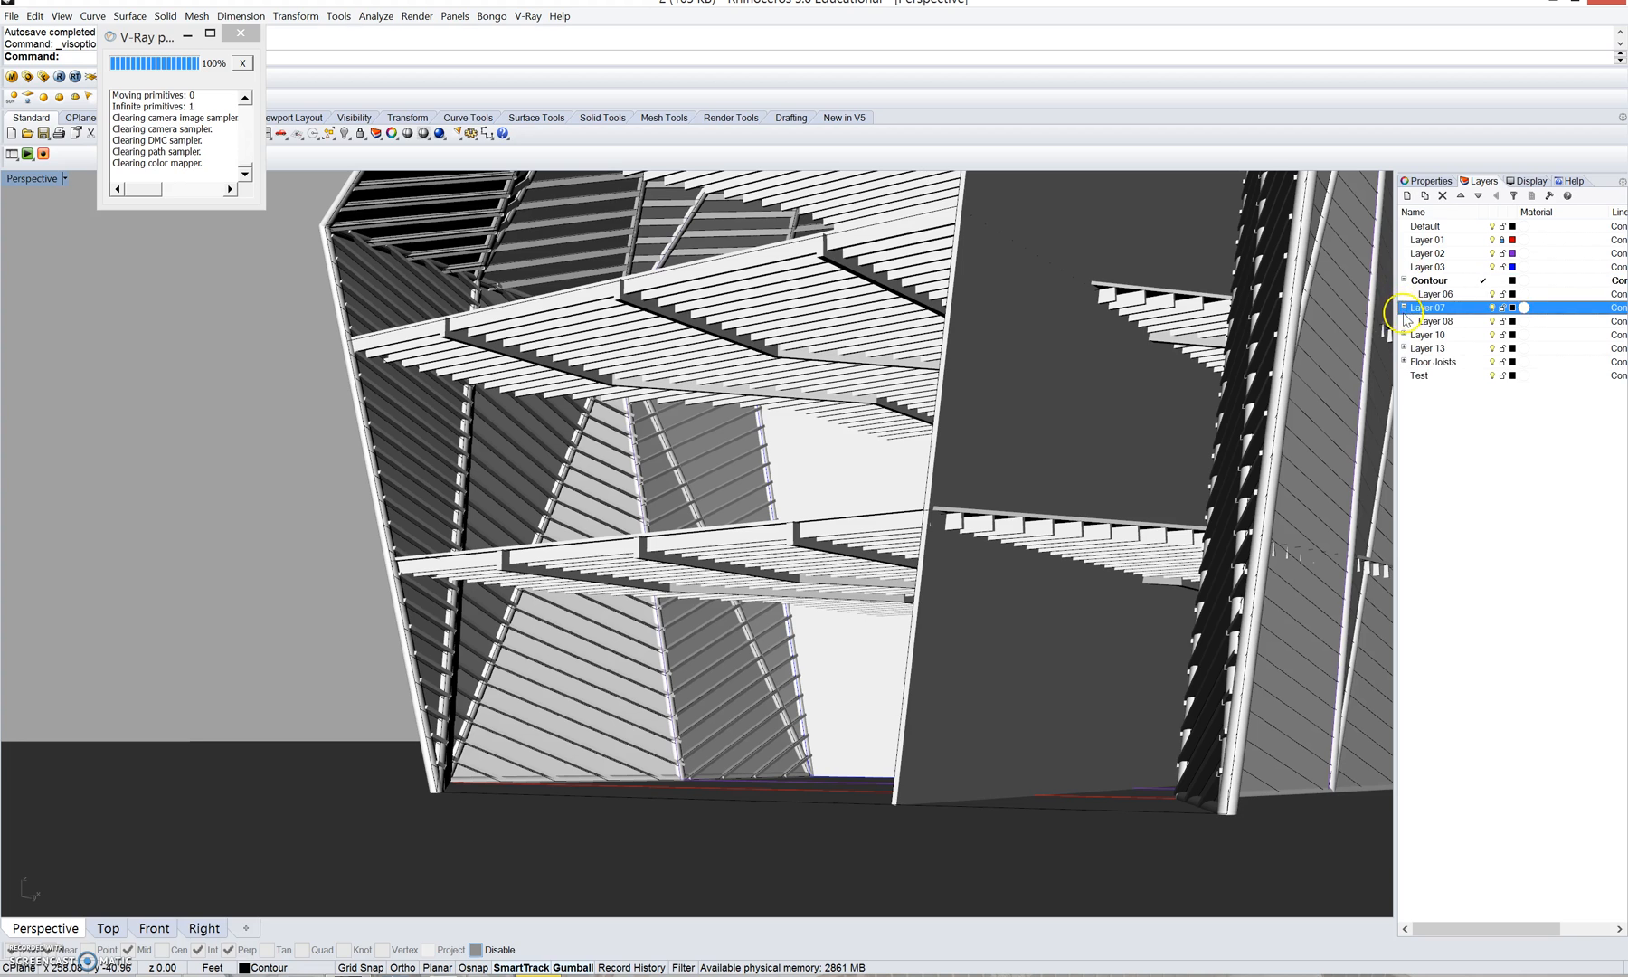
click(1405, 334)
click(1405, 361)
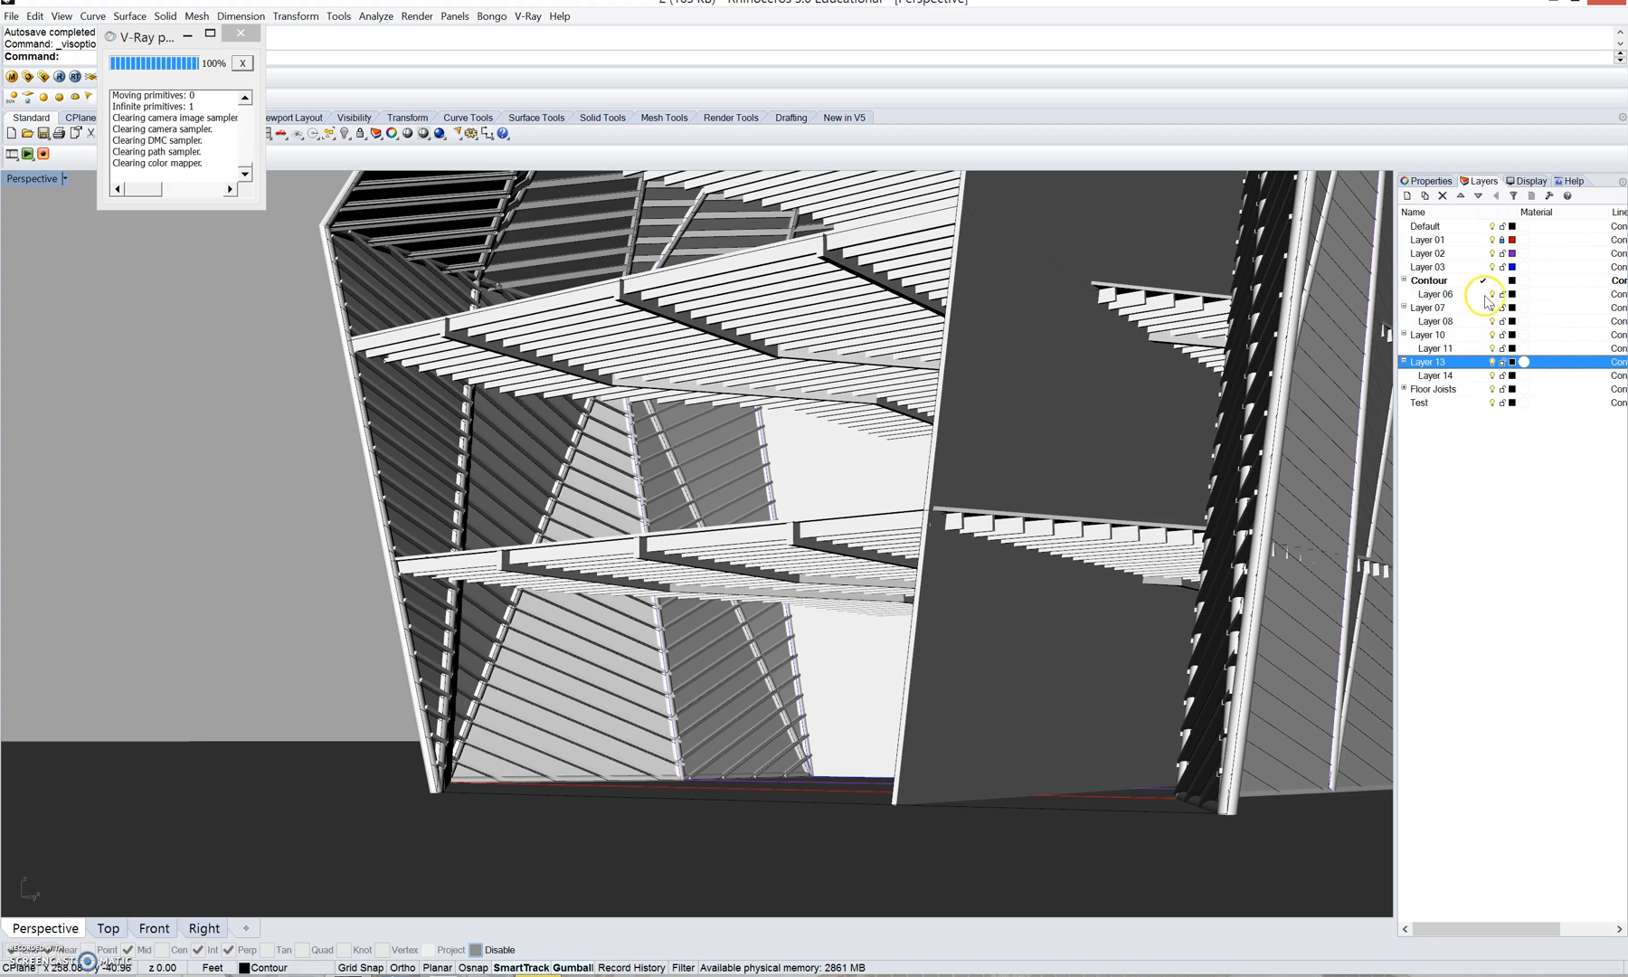
- Select all objects on sublayers Layer 06 and Layer 08
right_click(1484, 295)
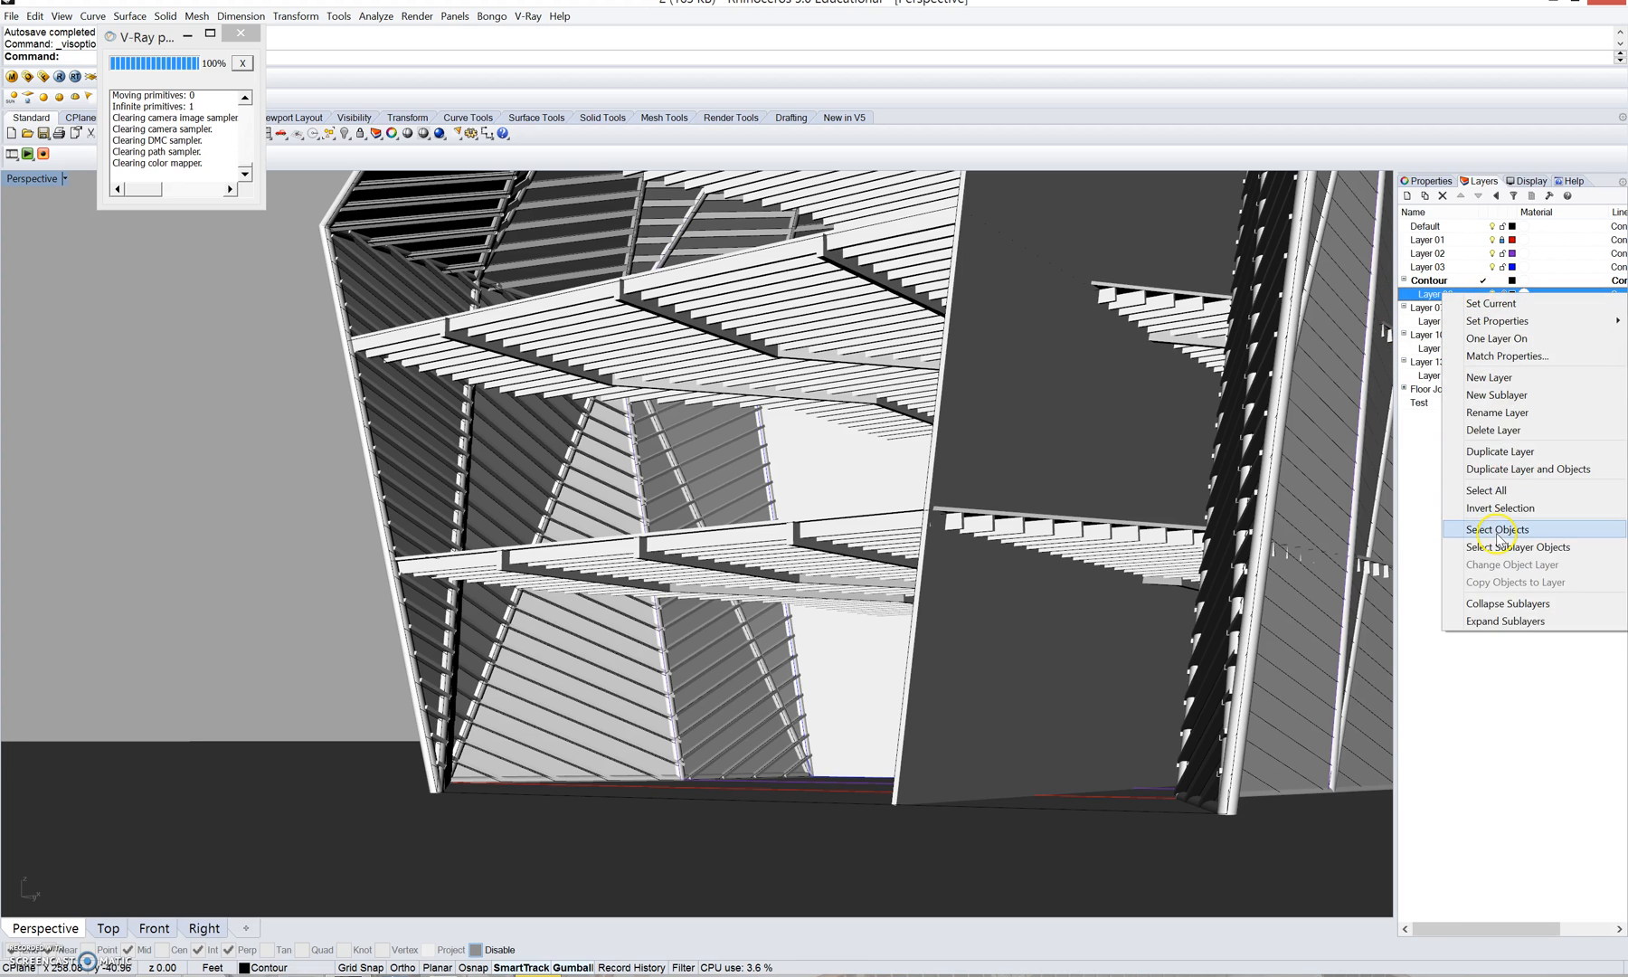
click(1497, 534)
right_drag(616, 479, 615, 333)
scroll(762, 348, down, 3)
right_drag(523, 371, 631, 273)
scroll(534, 360, up, 4)
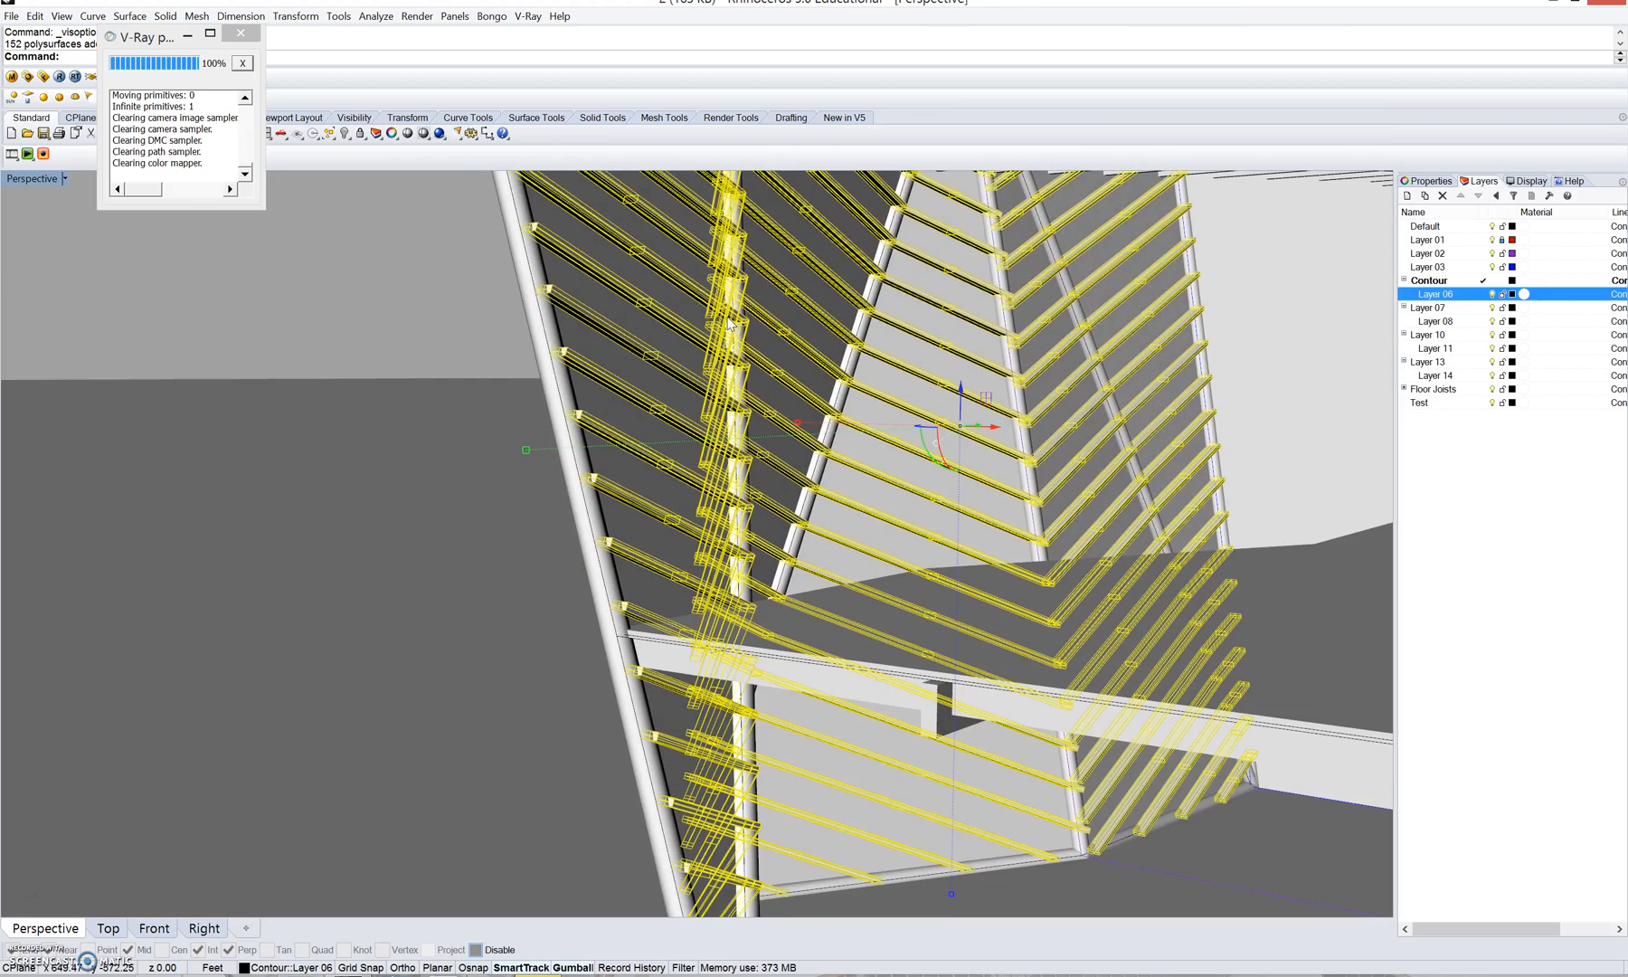
right_drag(1249, 278, 841, 479)
scroll(912, 276, down, 5)
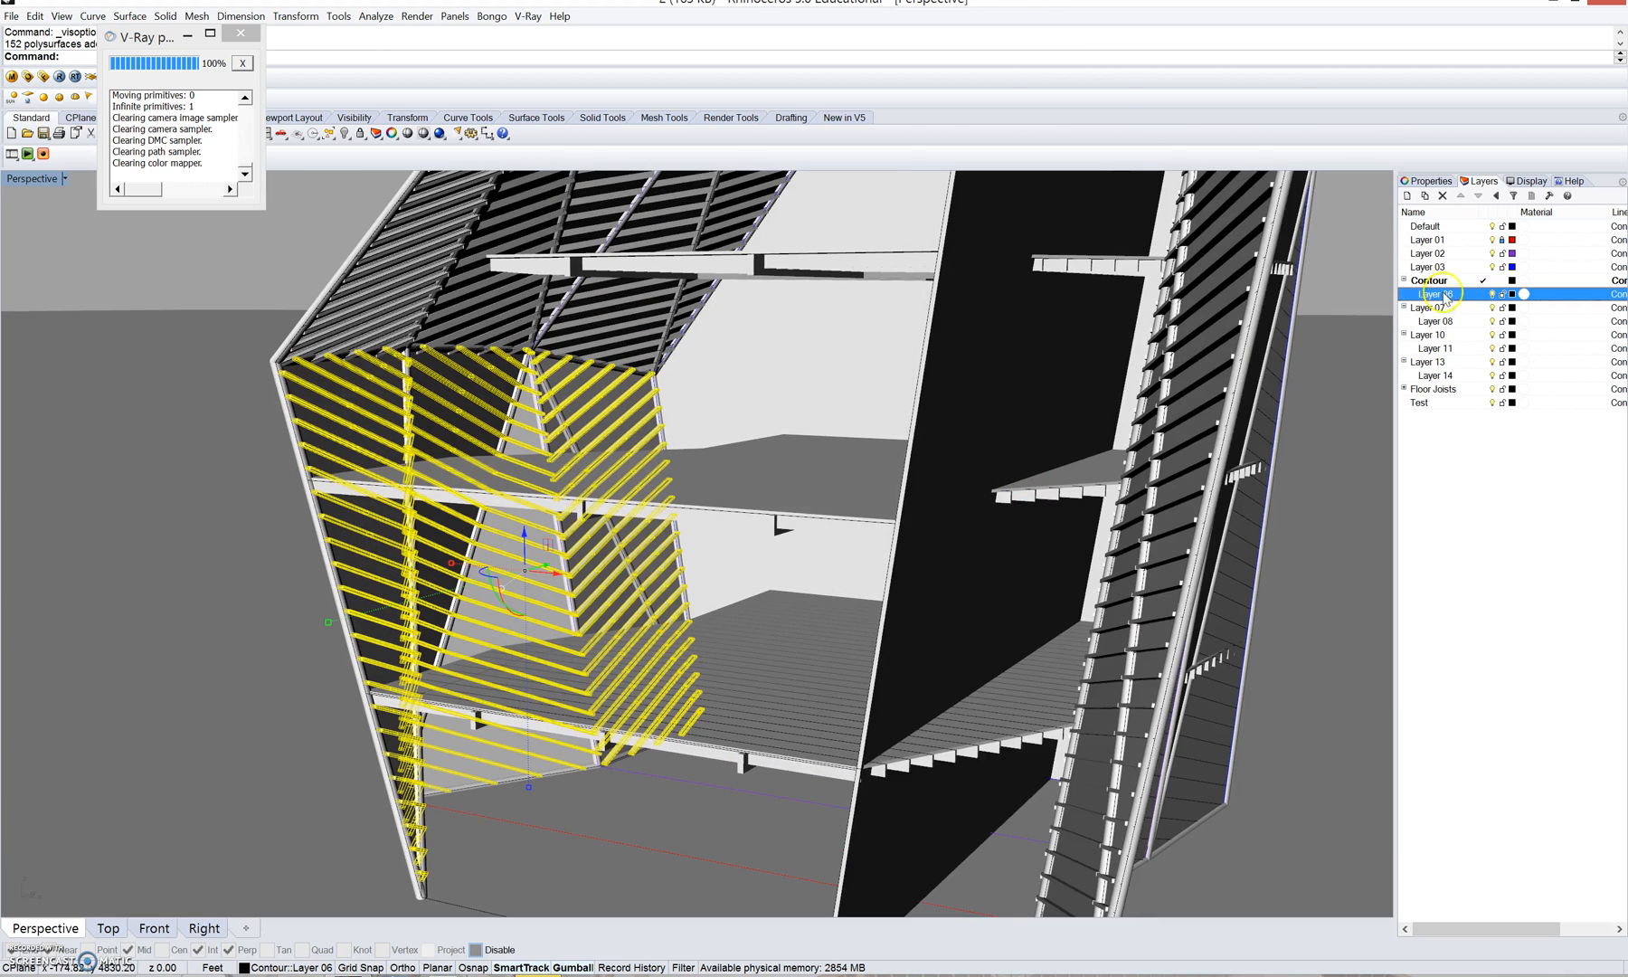
click(1480, 321)
right_click(1479, 322)
click(1506, 568)
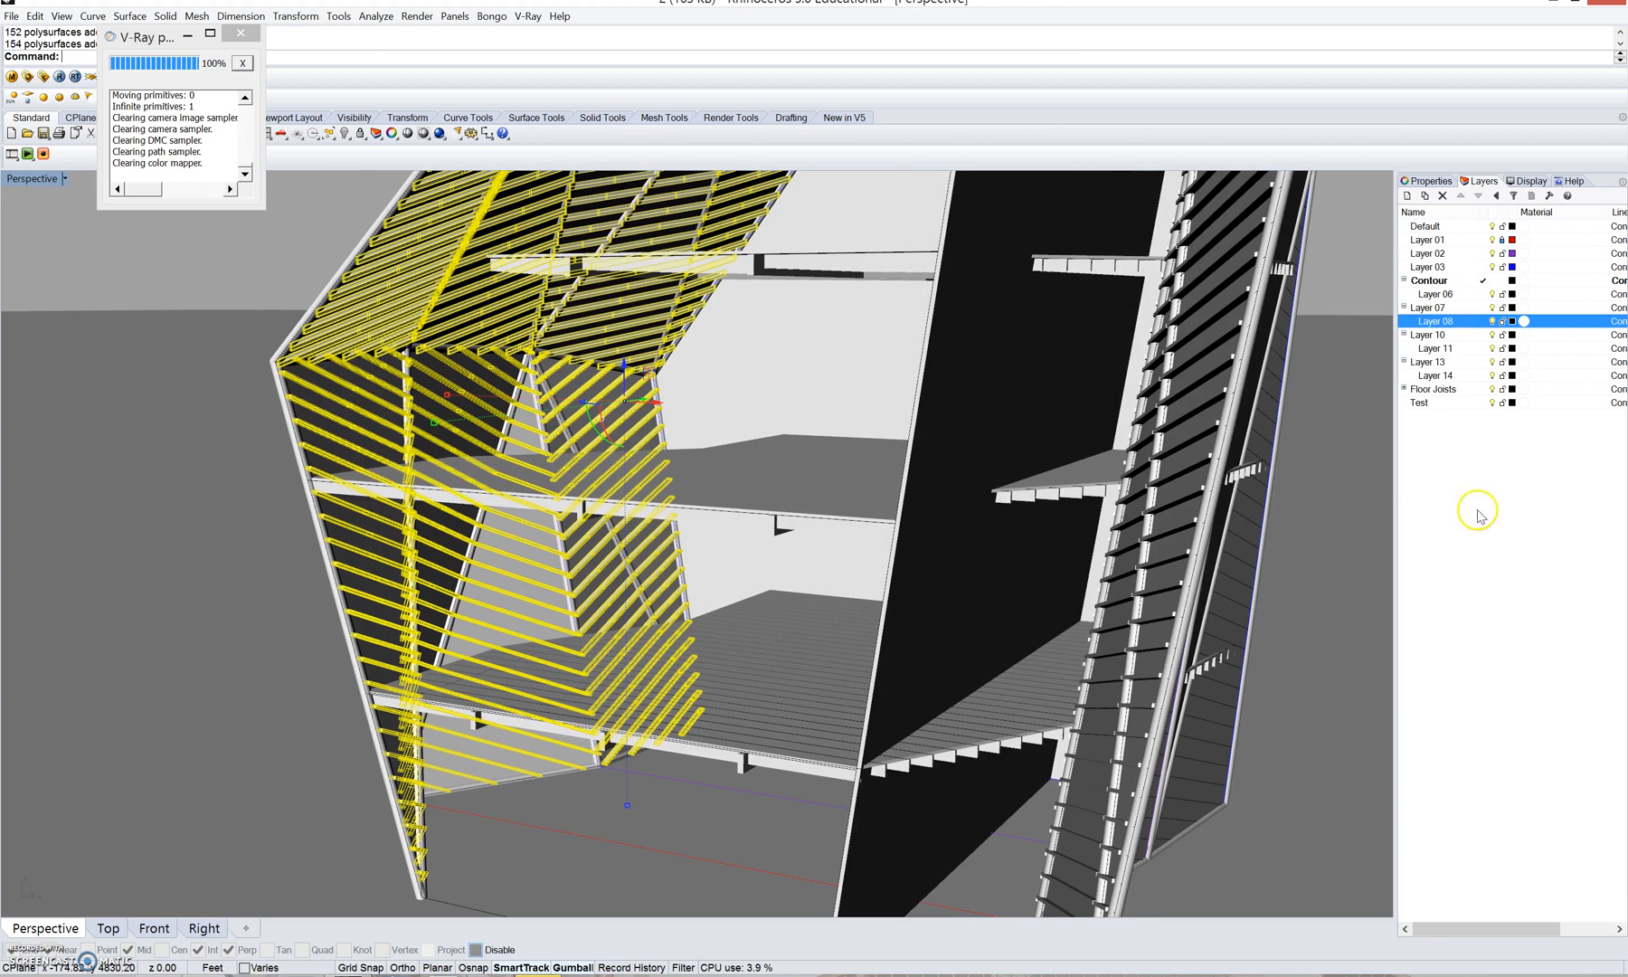
- Add all objects on sublayers Layer 11 and Layer 14 to the selection
click(1454, 349)
right_click(1445, 346)
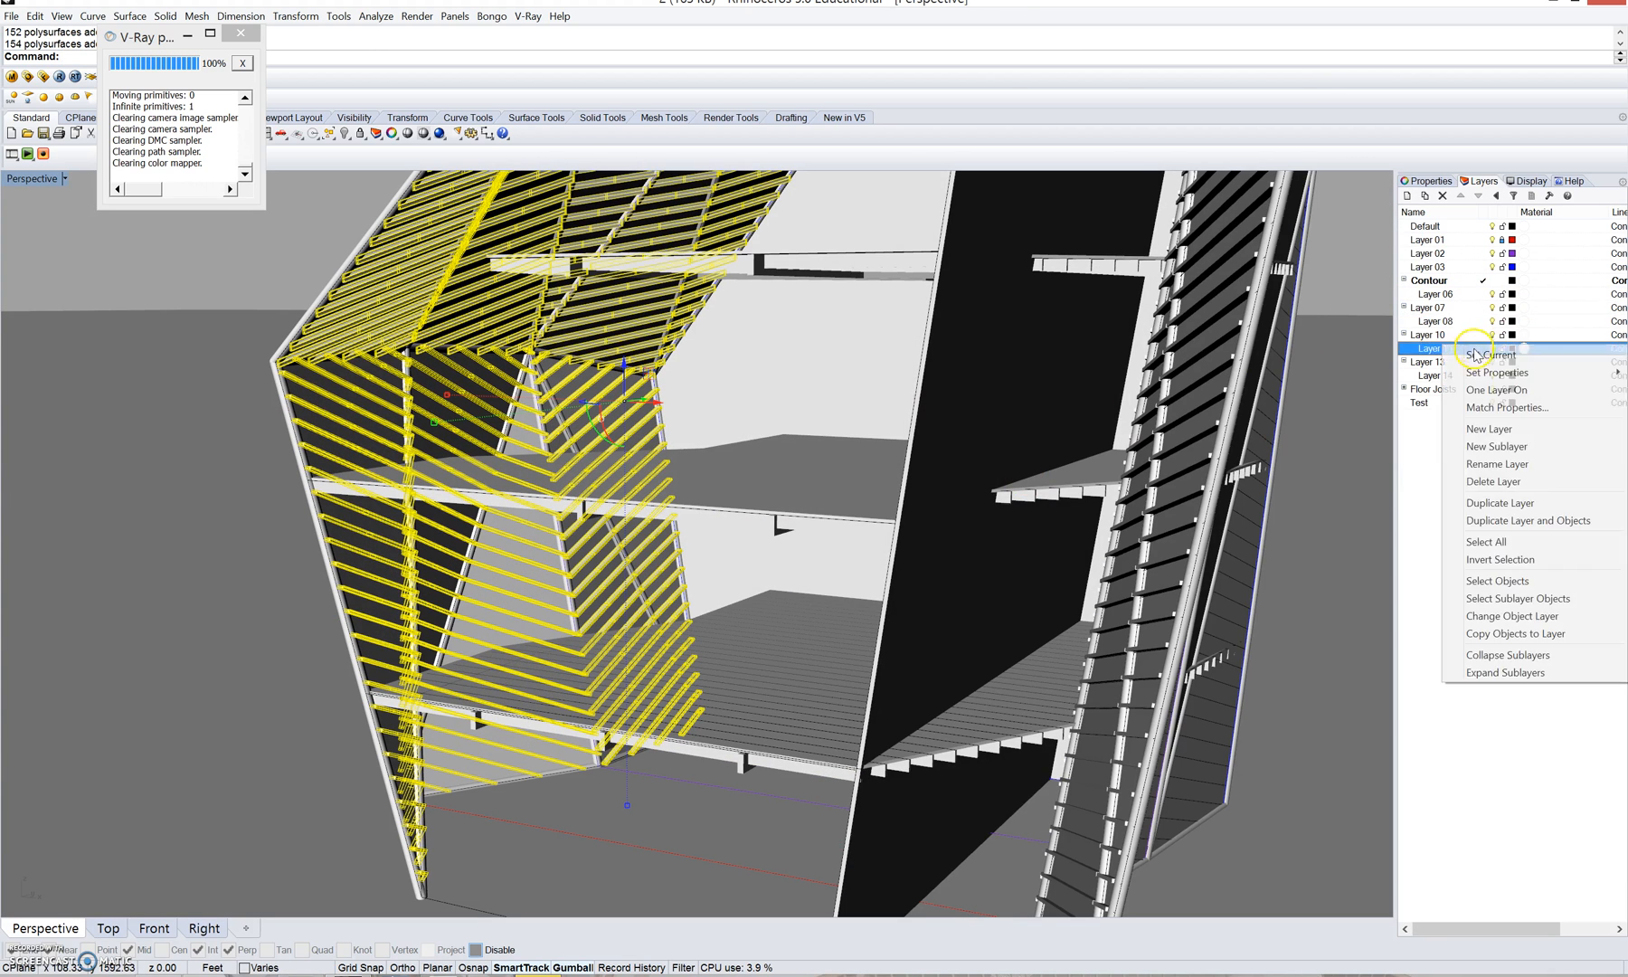
click(1497, 580)
right_drag(796, 430, 1345, 360)
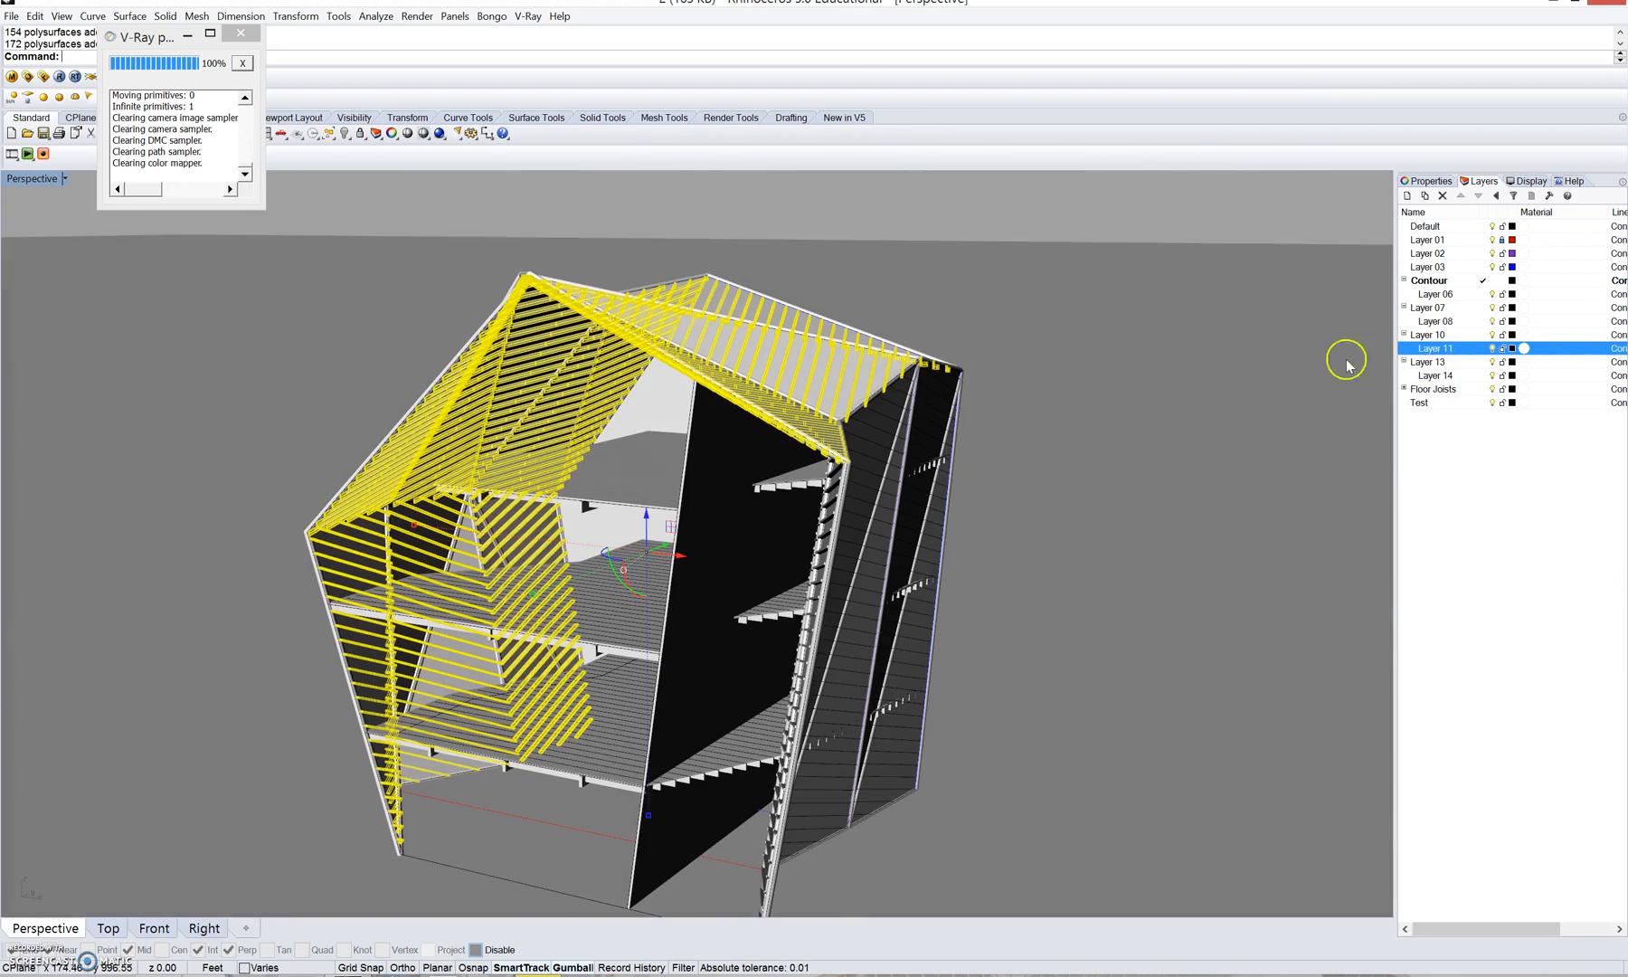
click(1482, 376)
right_click(1482, 377)
click(1499, 612)
right_drag(719, 601, 828, 493)
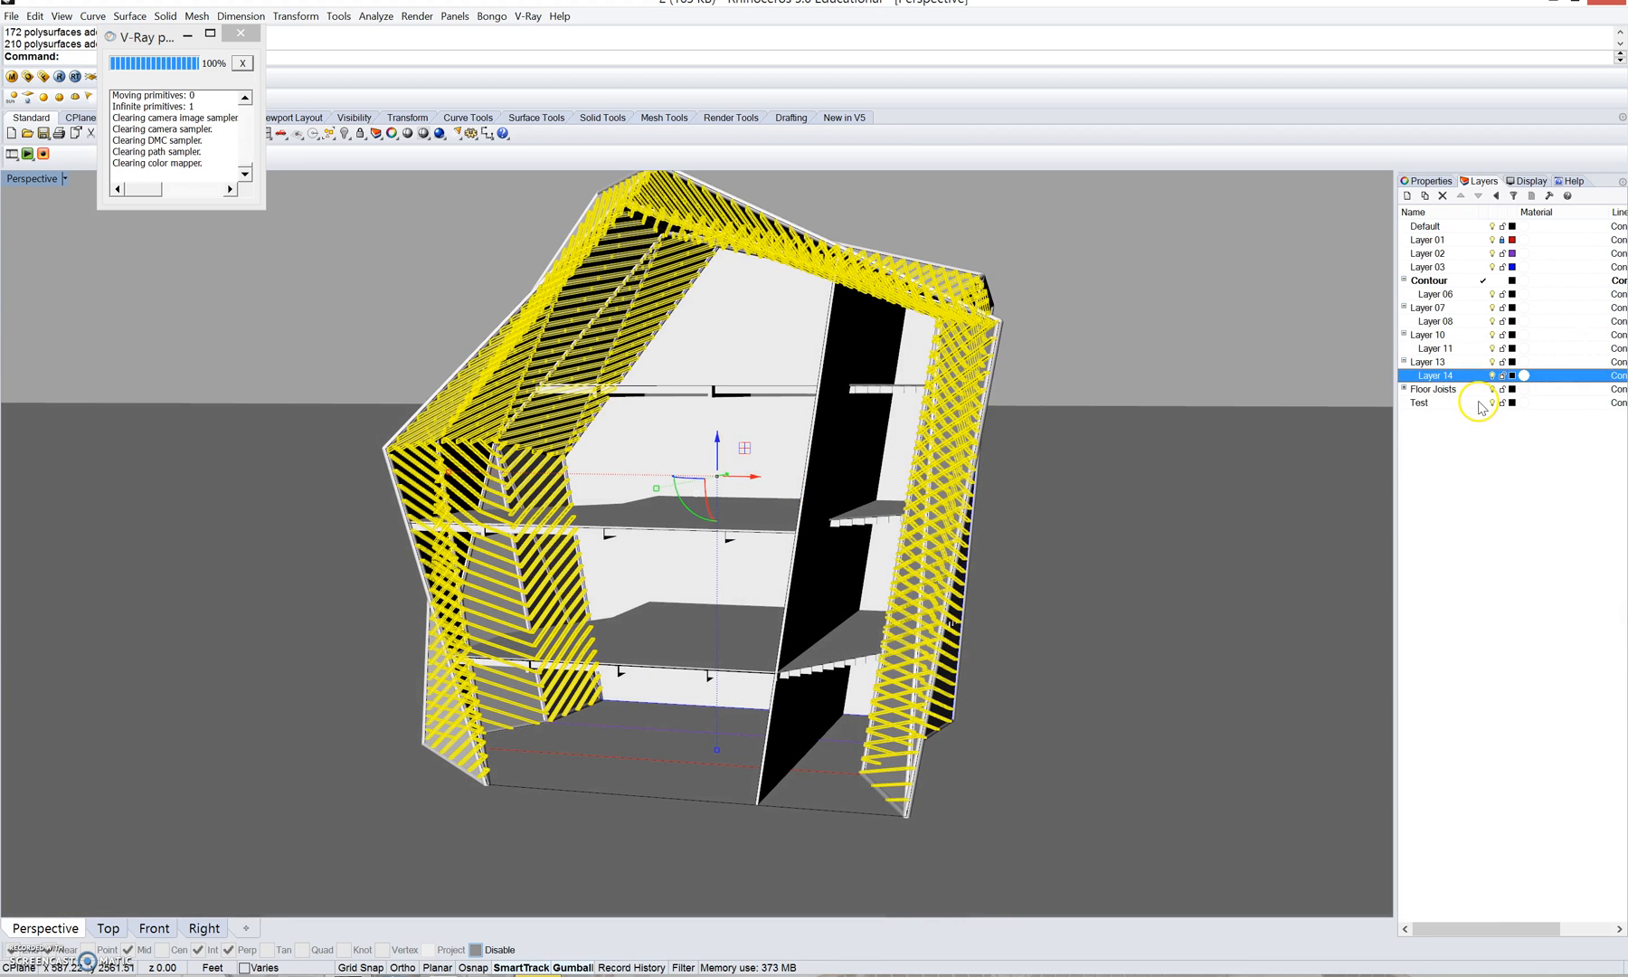
- Try adding the objects on the Floor Joists layer to the selection
click(1447, 389)
right_click(1444, 388)
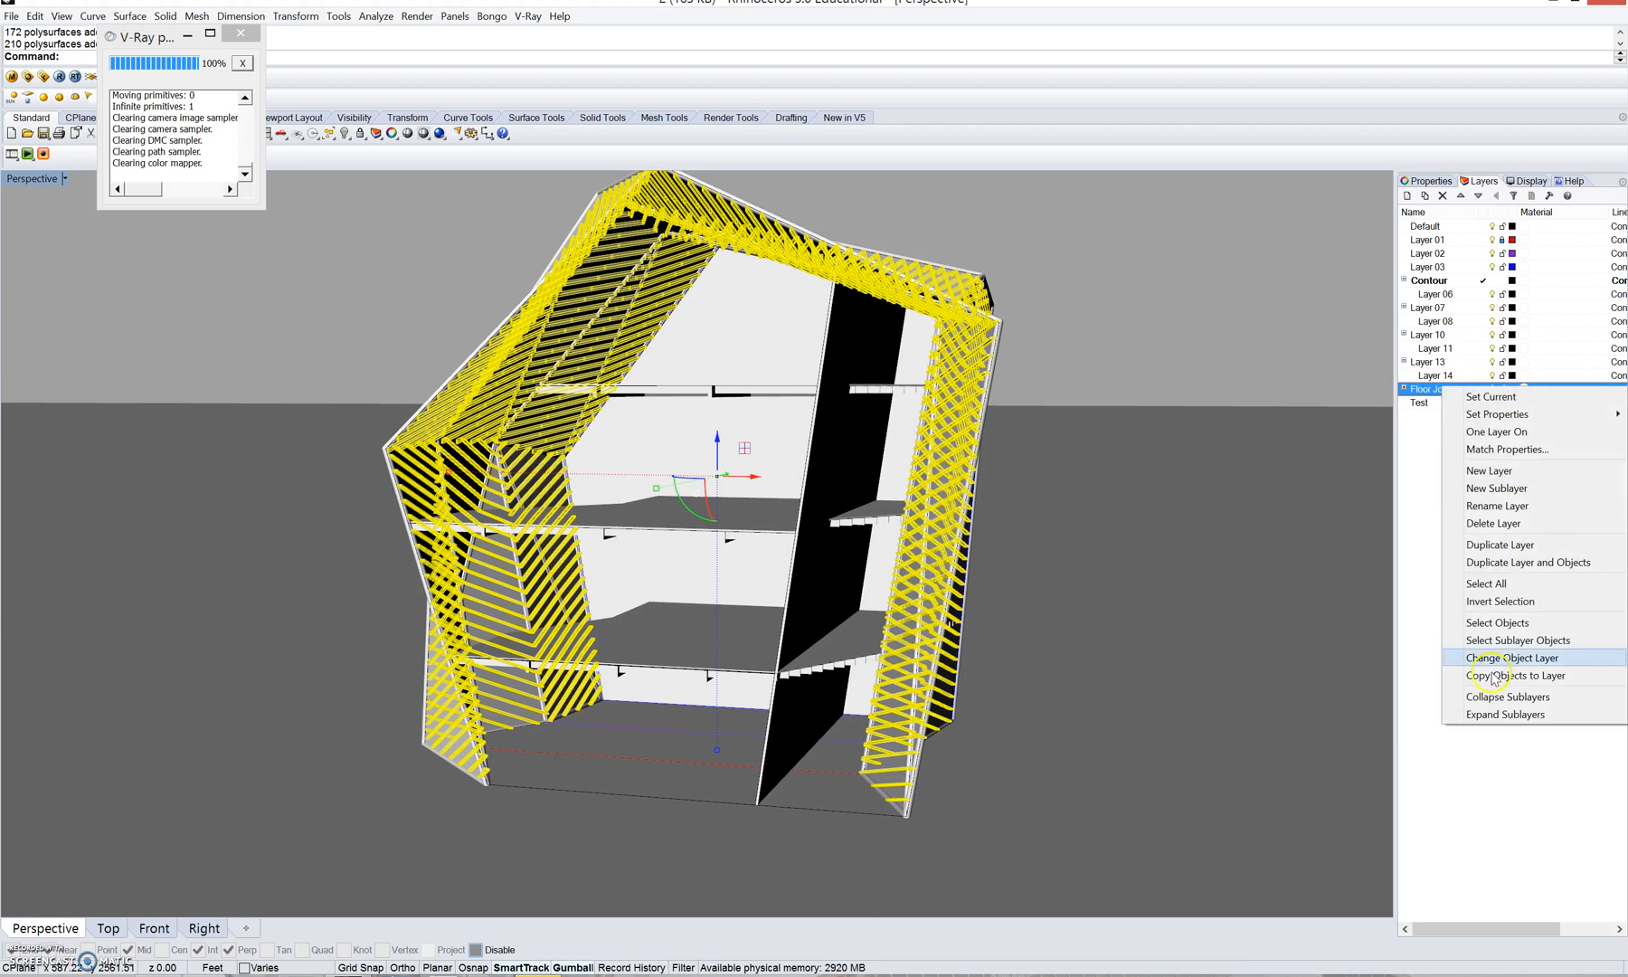
click(1500, 623)
right_drag(1159, 589, 860, 450)
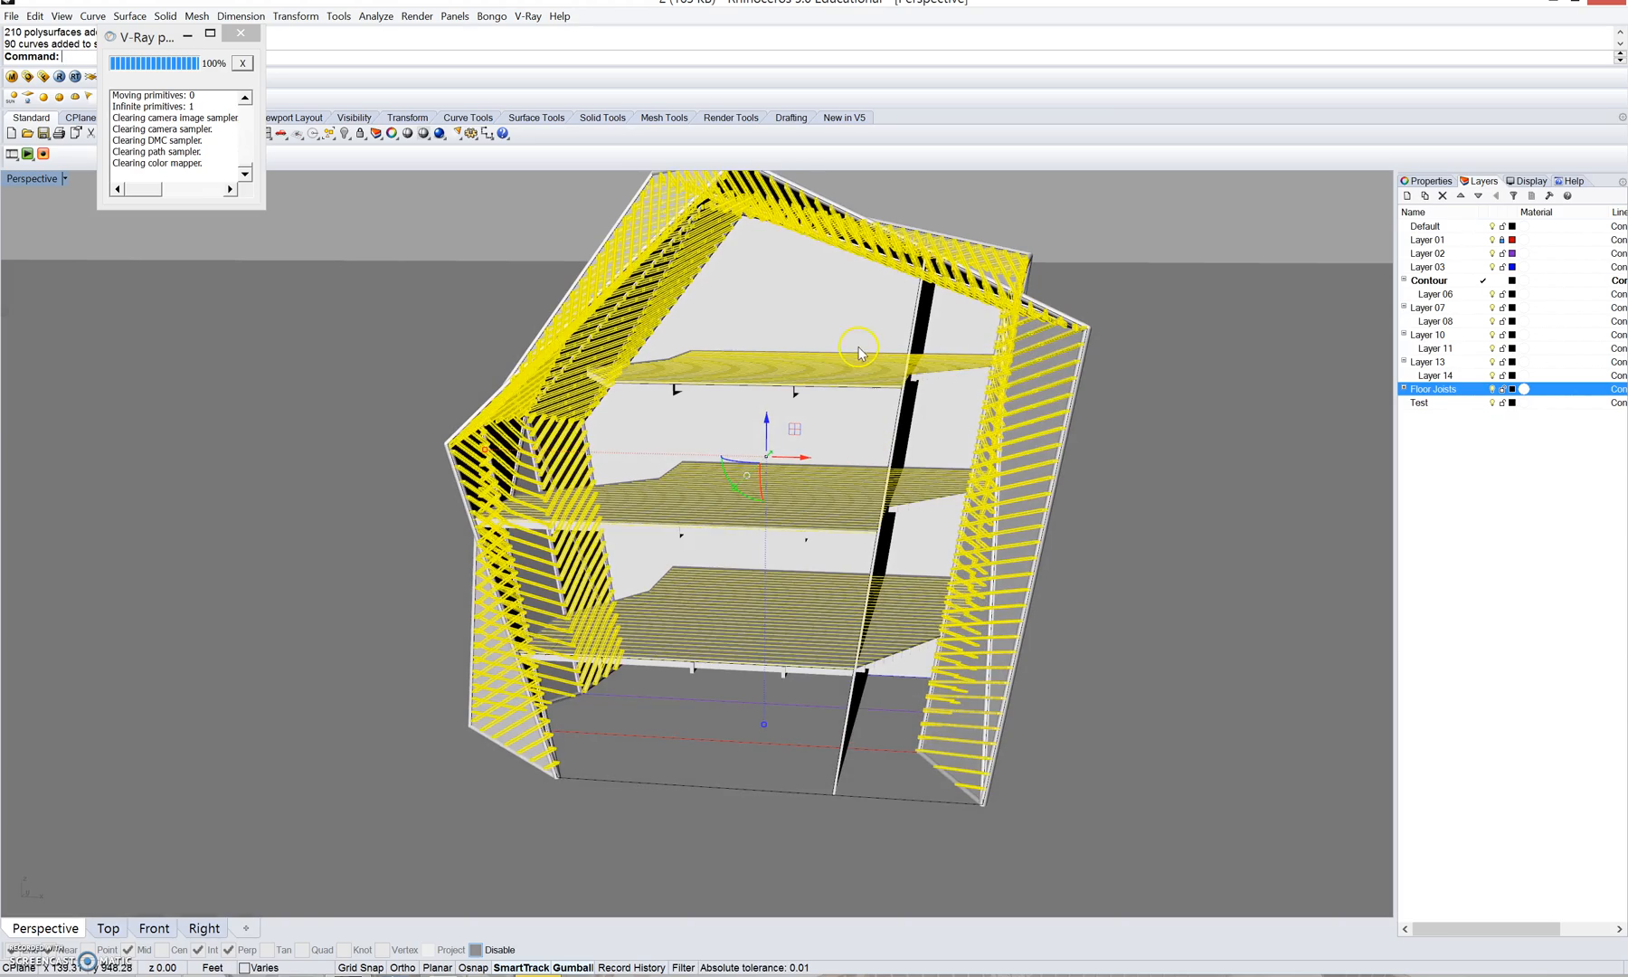
right_drag(803, 614, 821, 475)
scroll(778, 477, up, 6)
scroll(779, 471, down, 5)
- Add the objects on the Contour layer to the selection and deselect one polysurface
right_click(1445, 280)
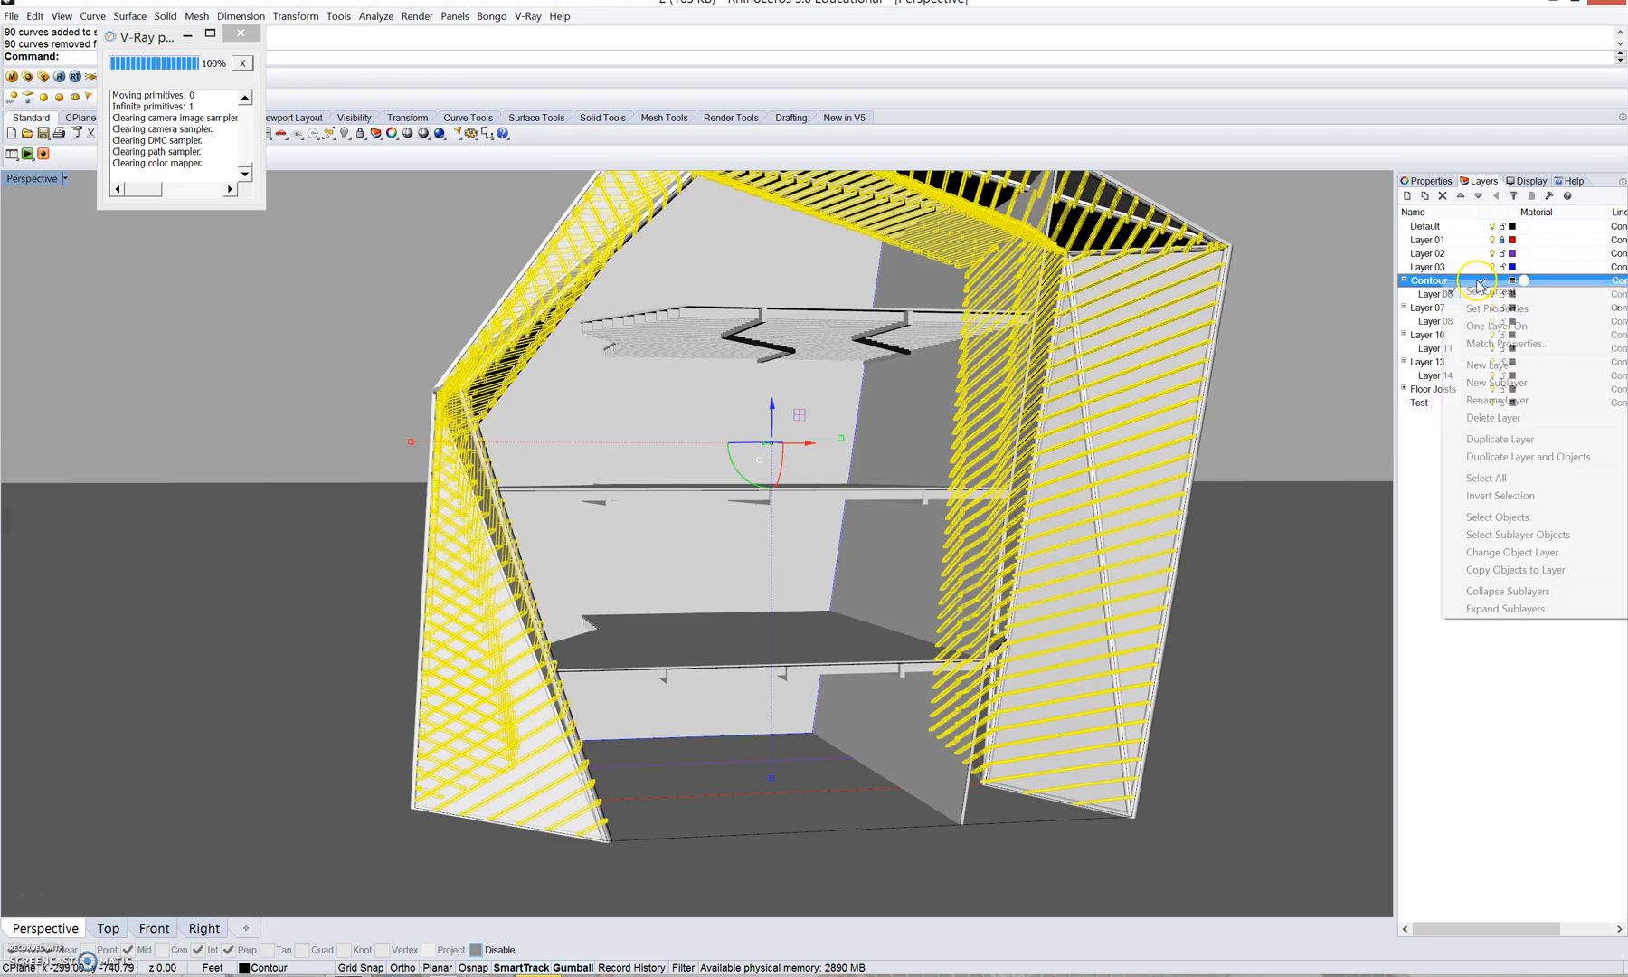
click(1505, 522)
right_drag(1355, 484, 657, 661)
scroll(890, 402, up, 2)
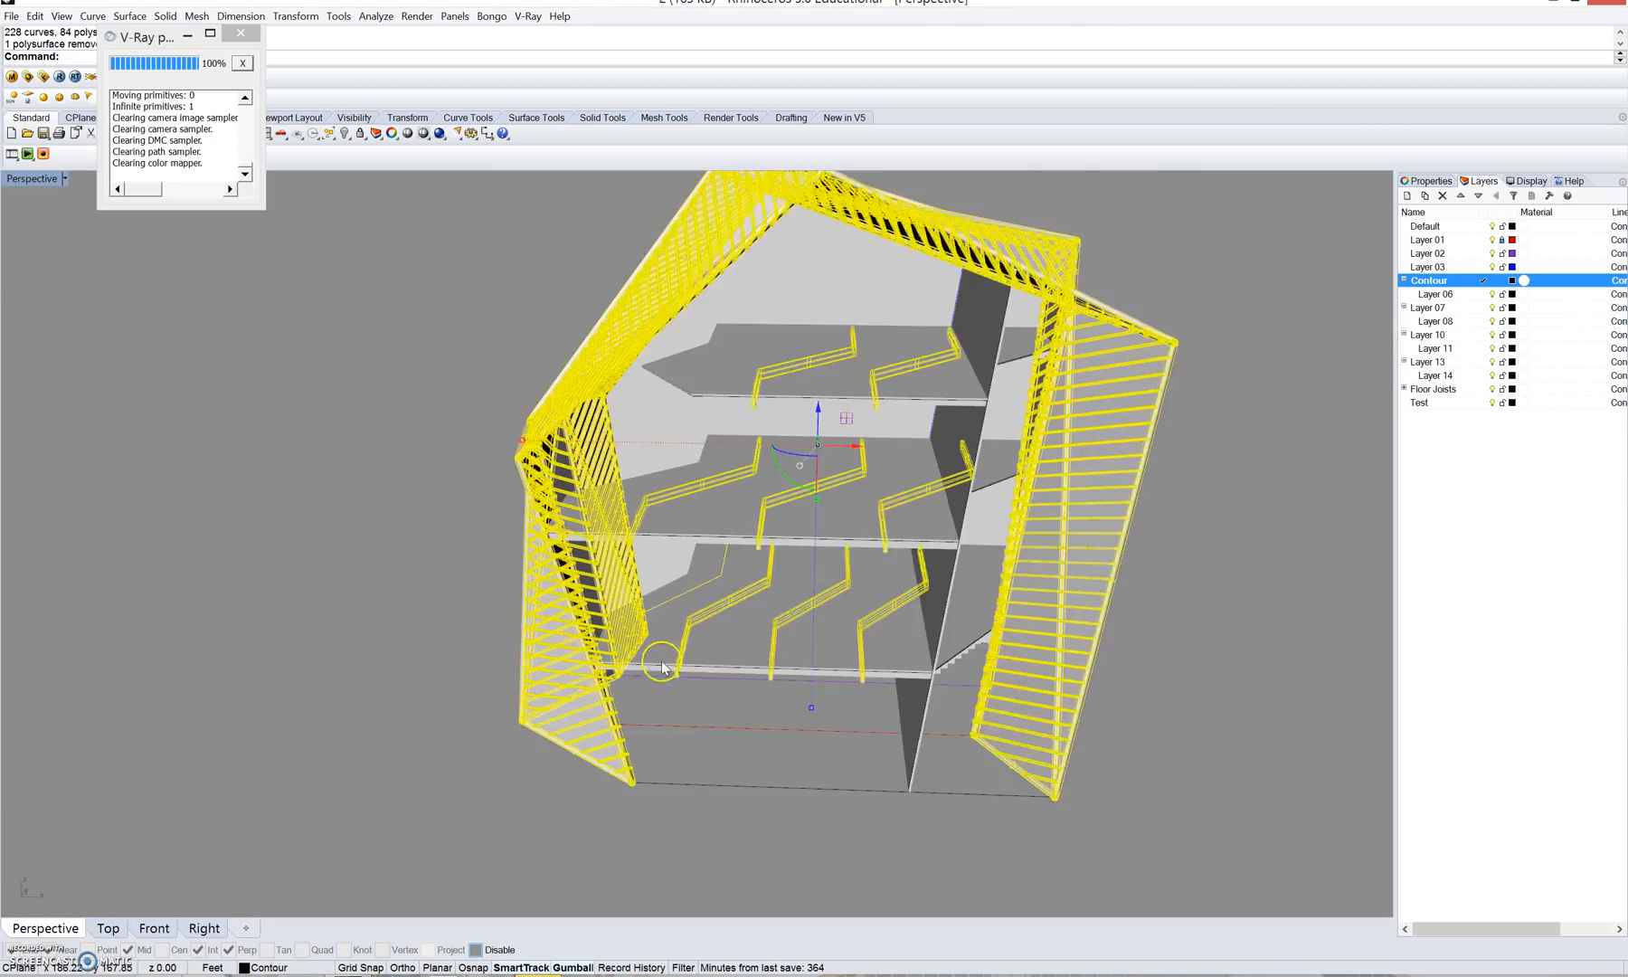
scroll(660, 657, up, 2)
right_drag(854, 516, 306, 102)
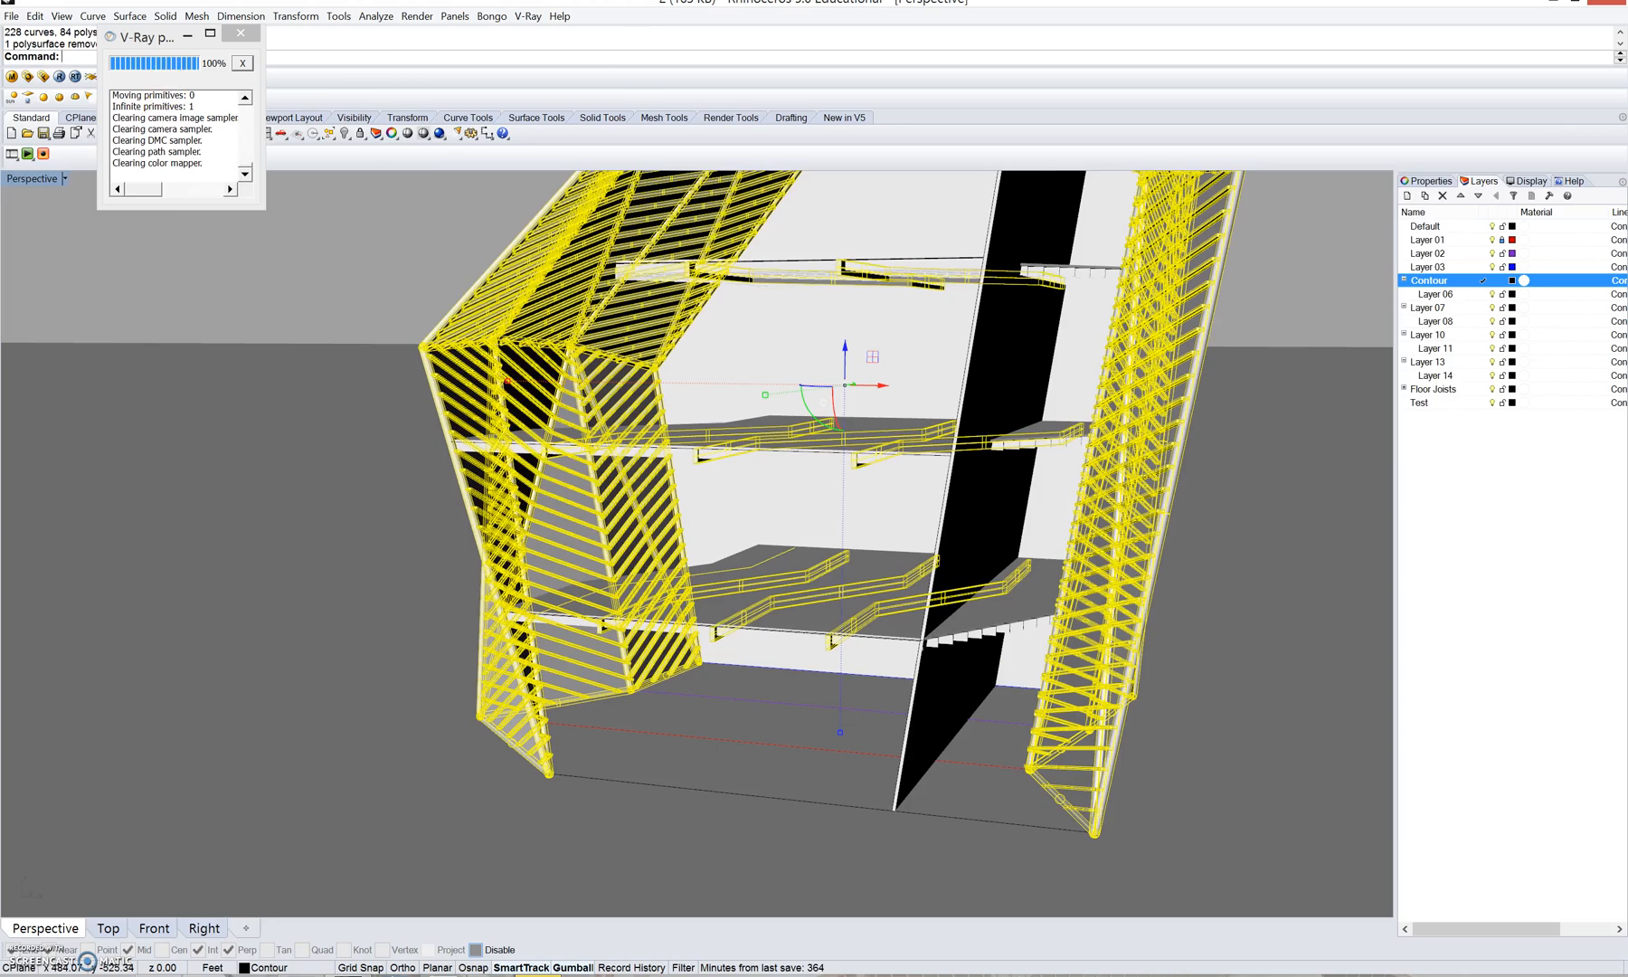
right_drag(1060, 424, 1028, 426)
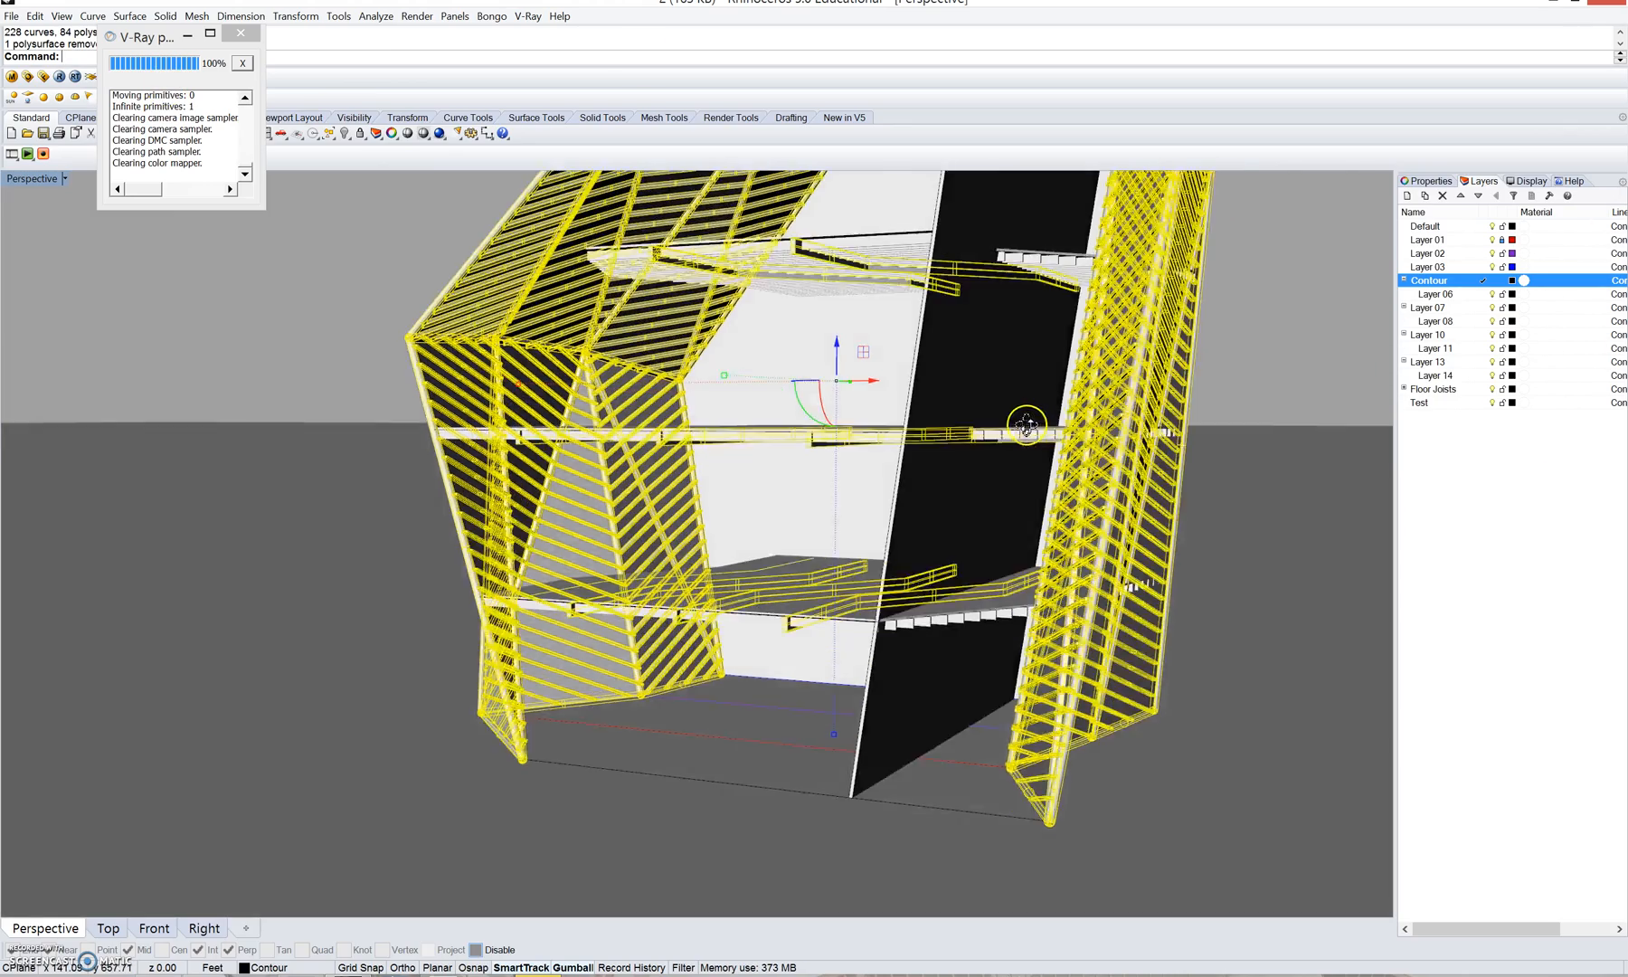
scroll(1029, 425, down, 5)
scroll(1106, 228, up, 6)
scroll(482, 365, down, 4)
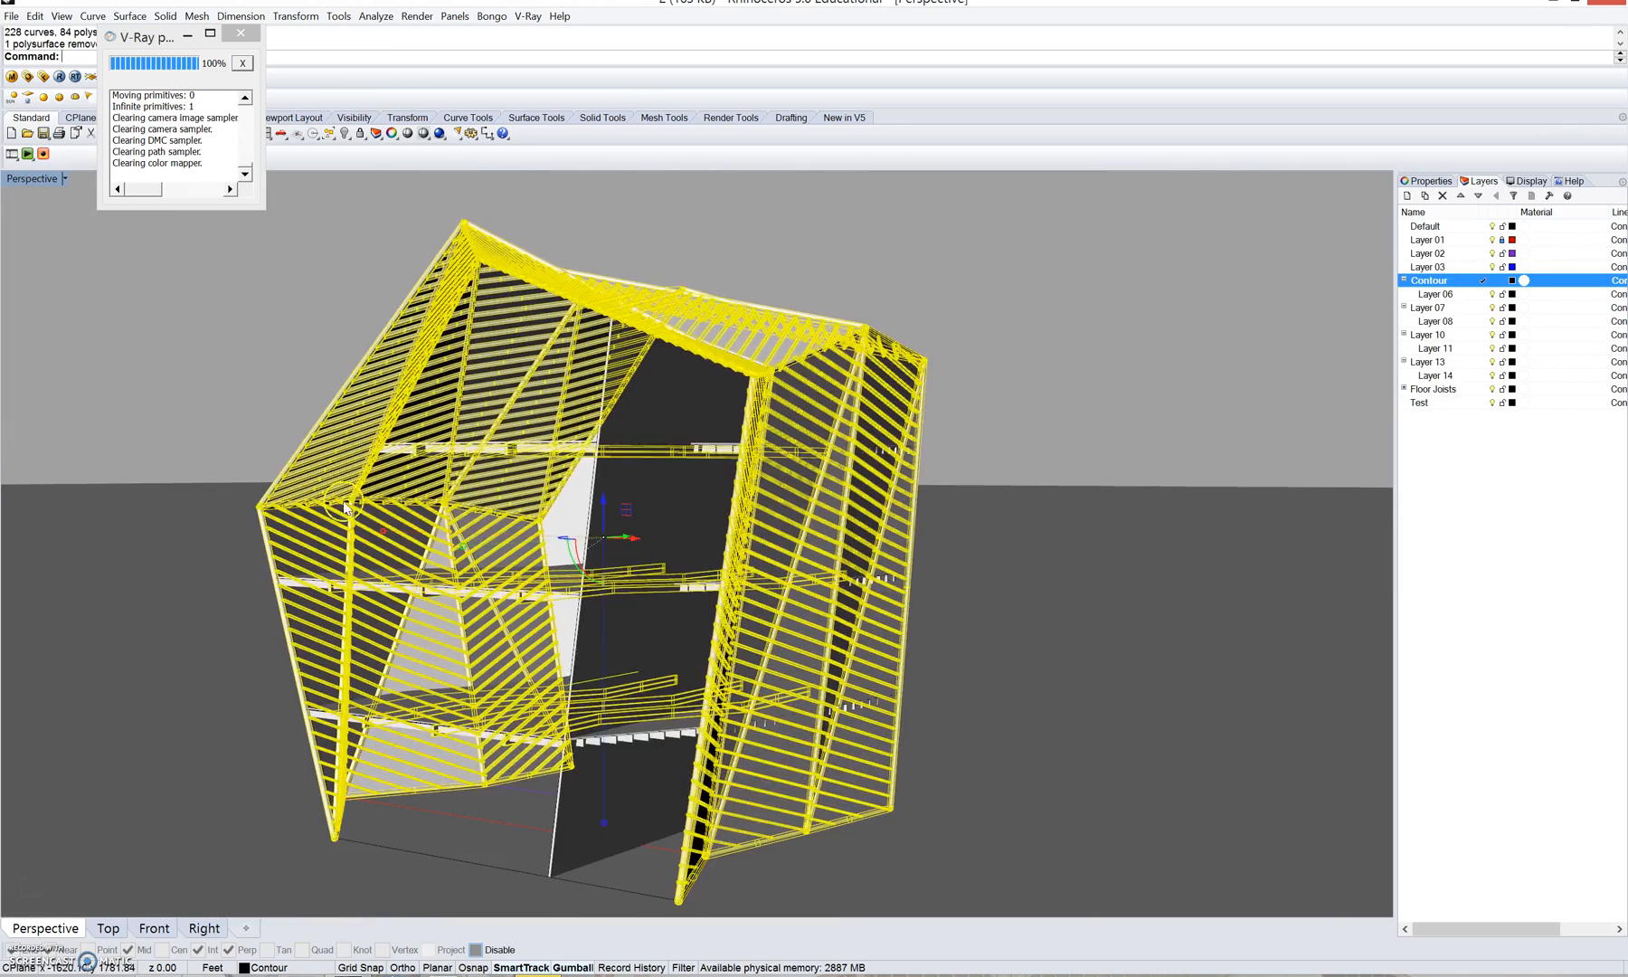
right_drag(344, 502, 327, 357)
- Load Wood_01.vismat from the Materials > Wood folder into the V-Ray material editor's scene materials
click(12, 77)
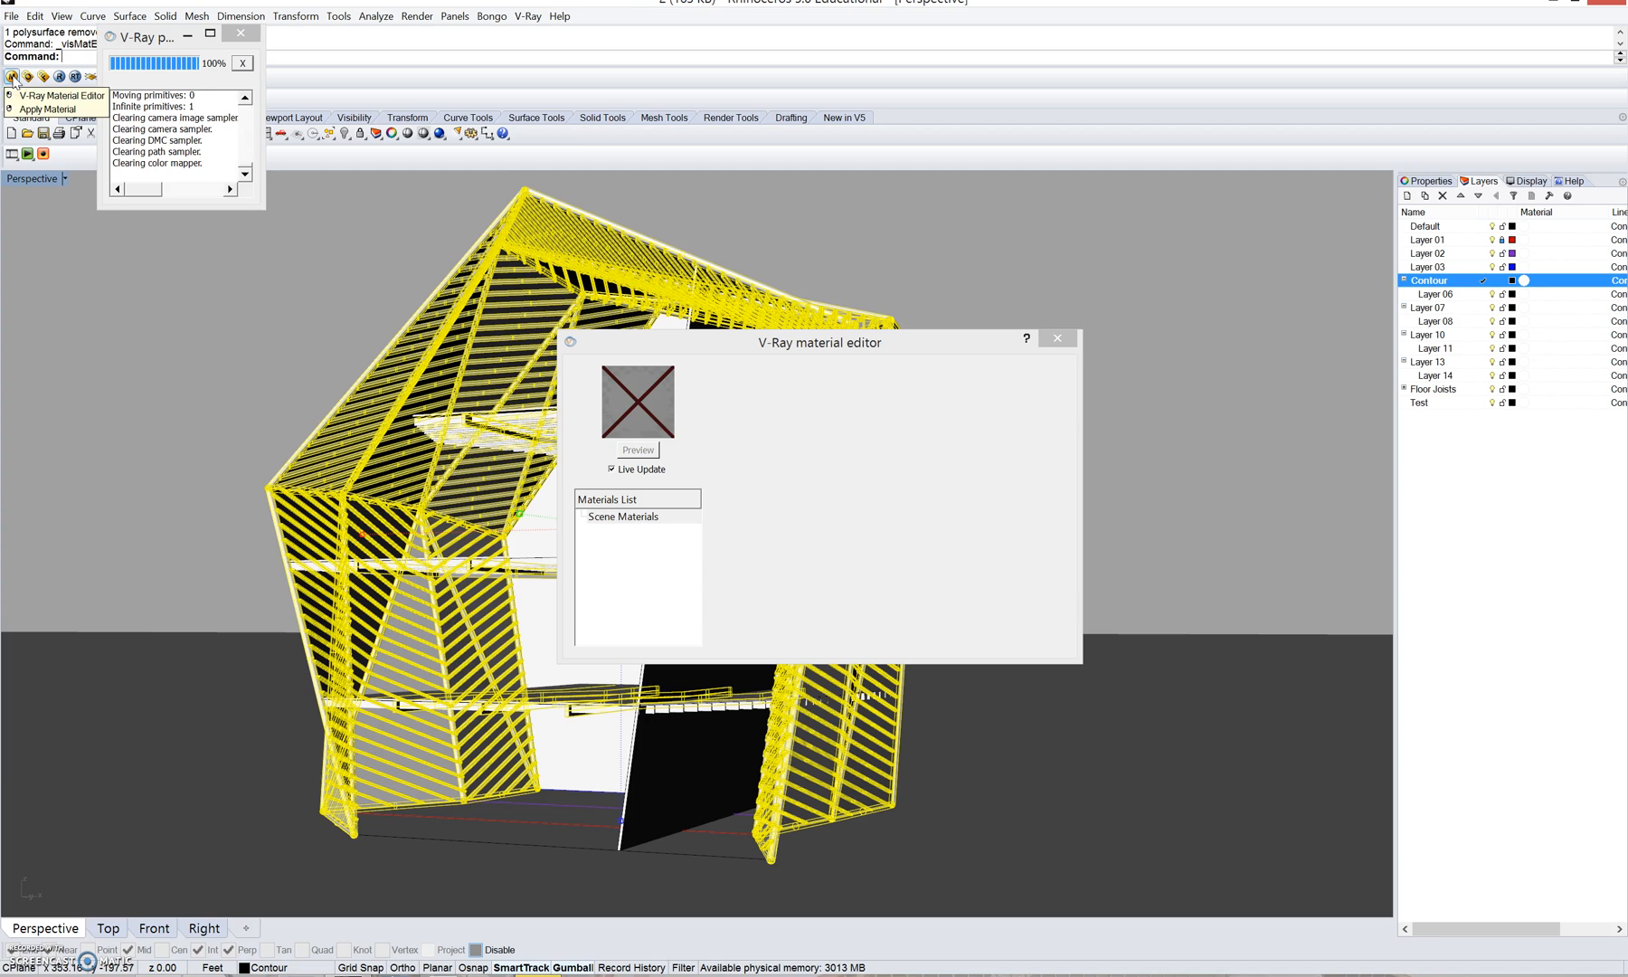
click(631, 521)
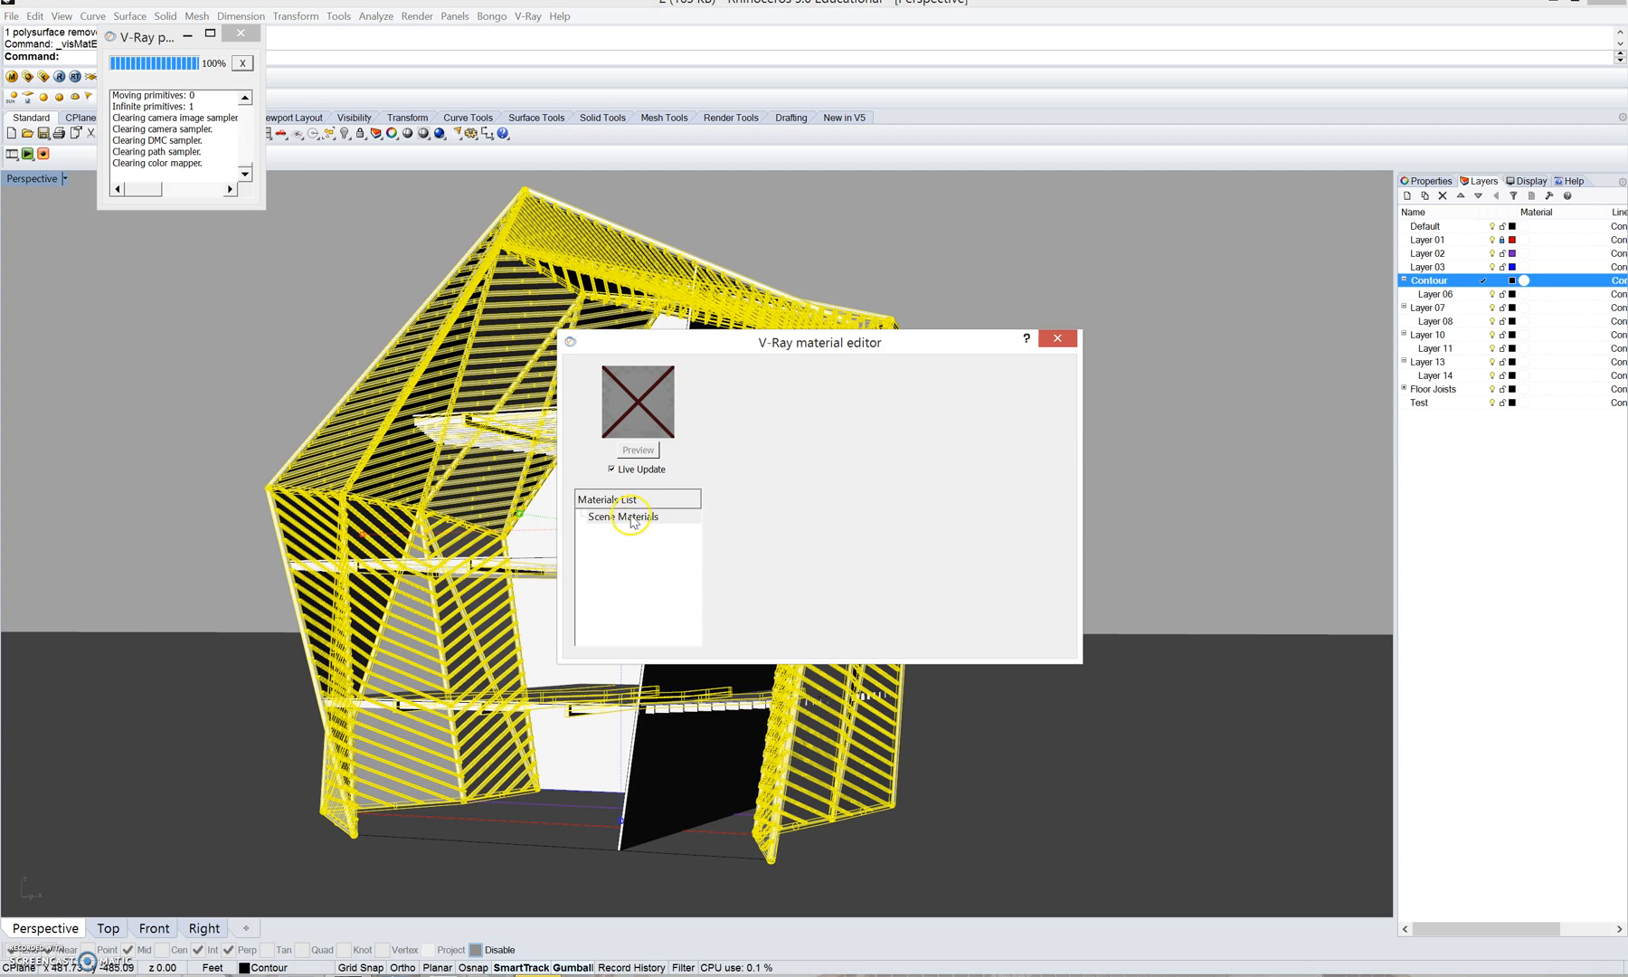
right_click(631, 521)
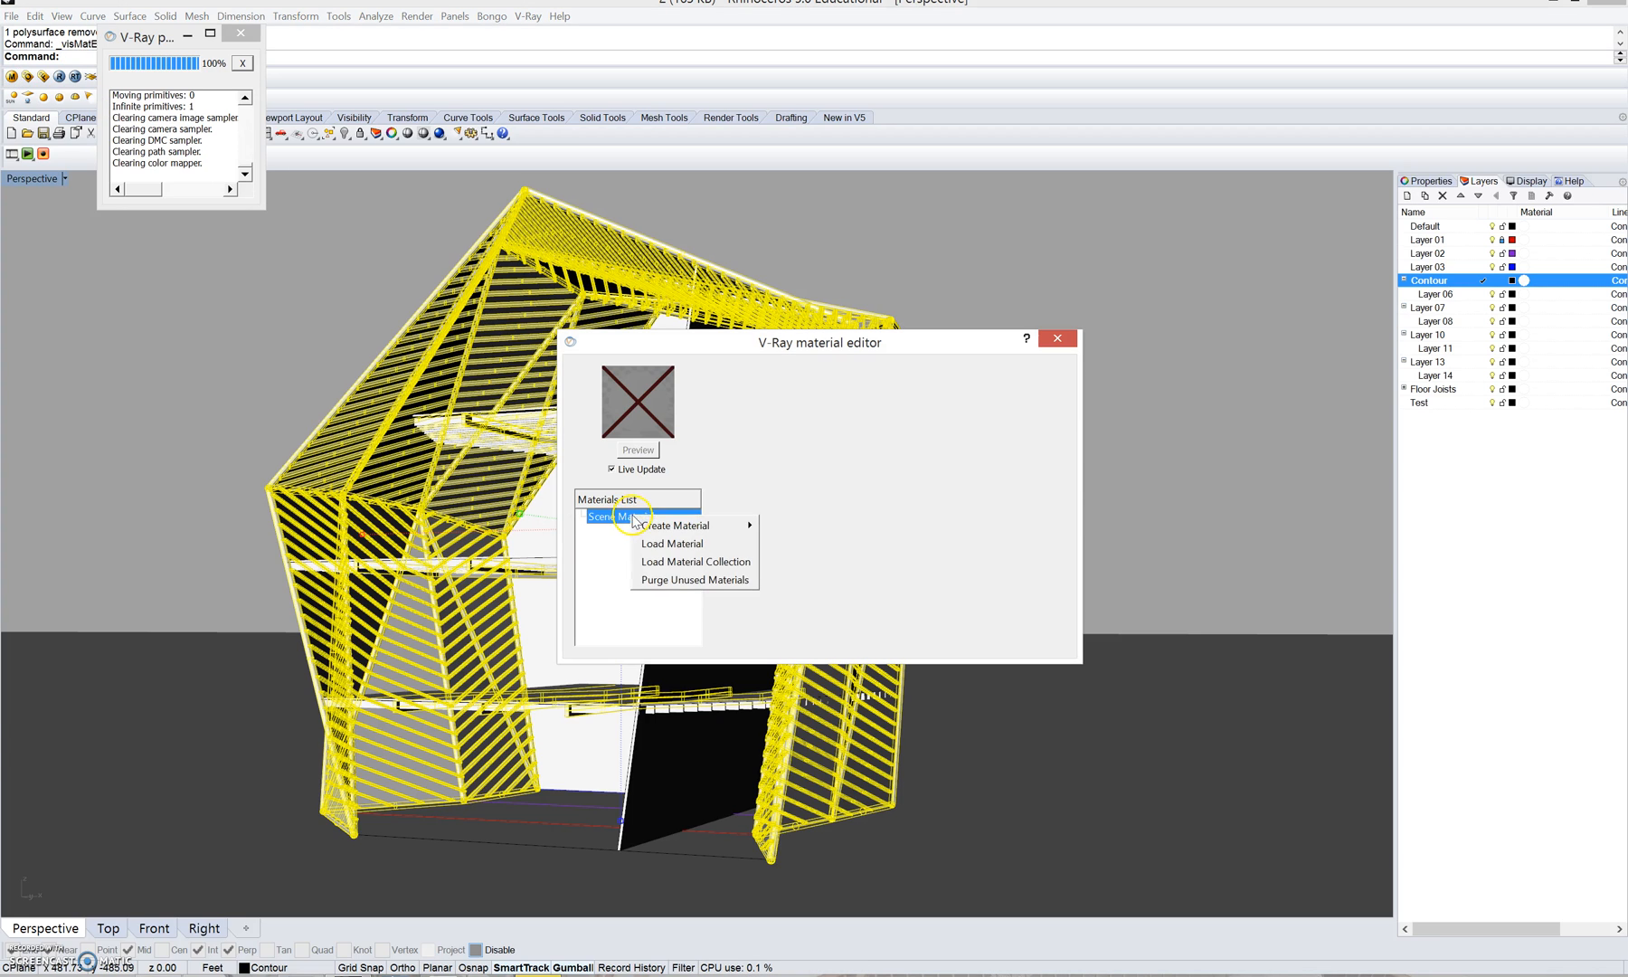
click(685, 545)
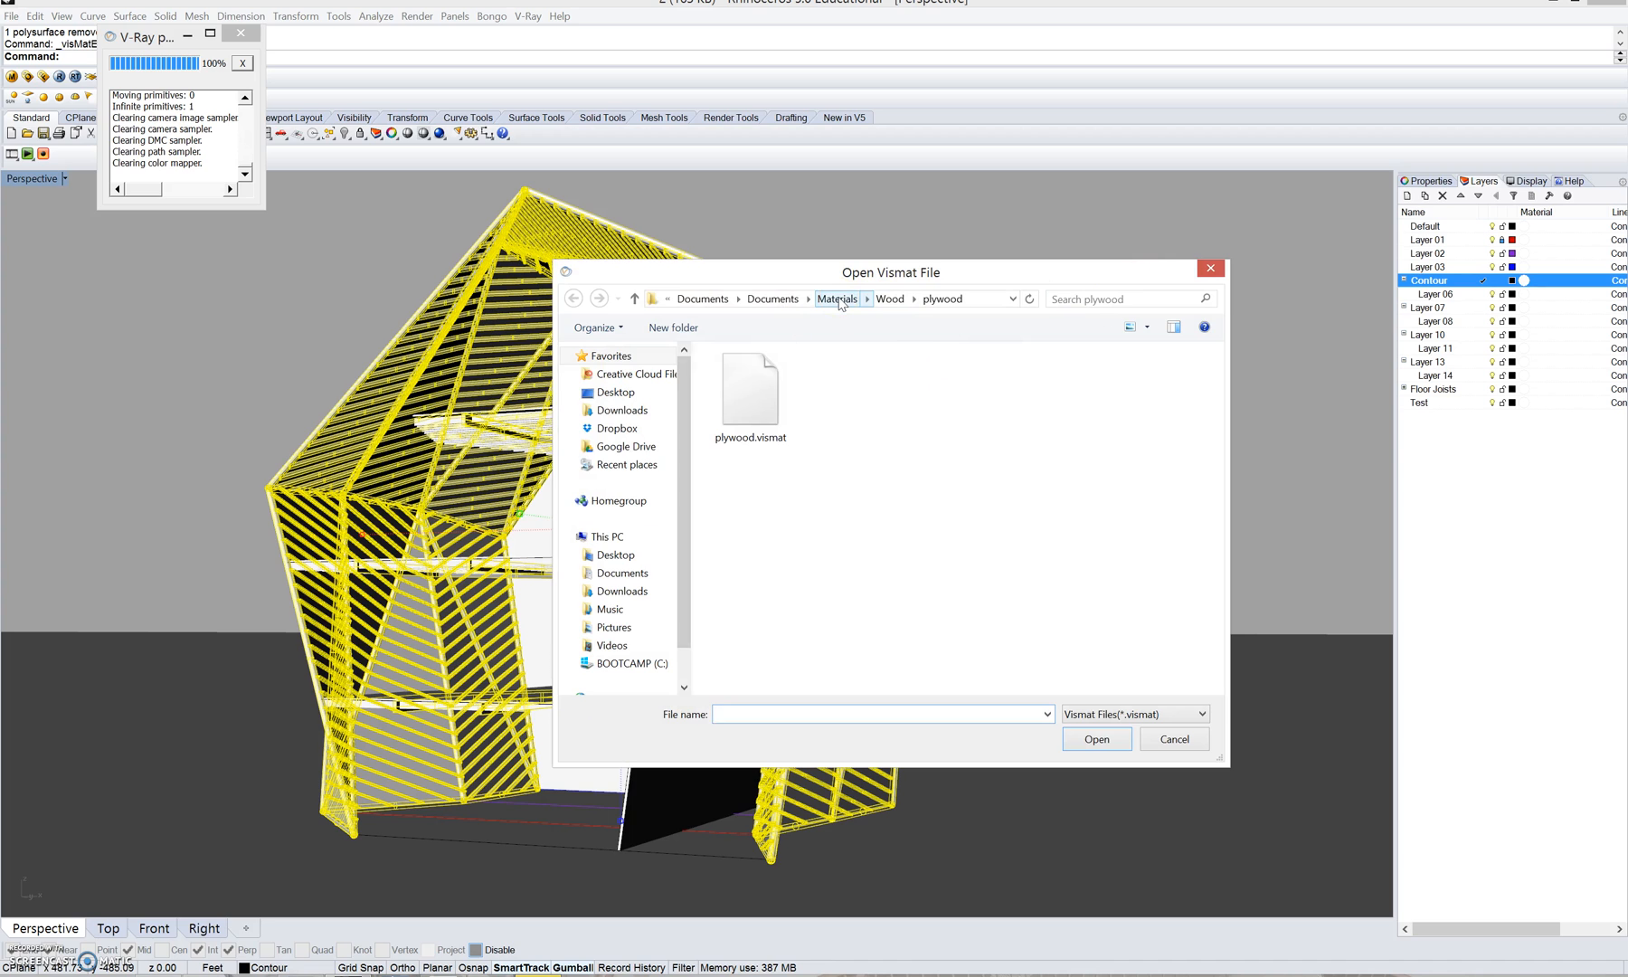
click(837, 299)
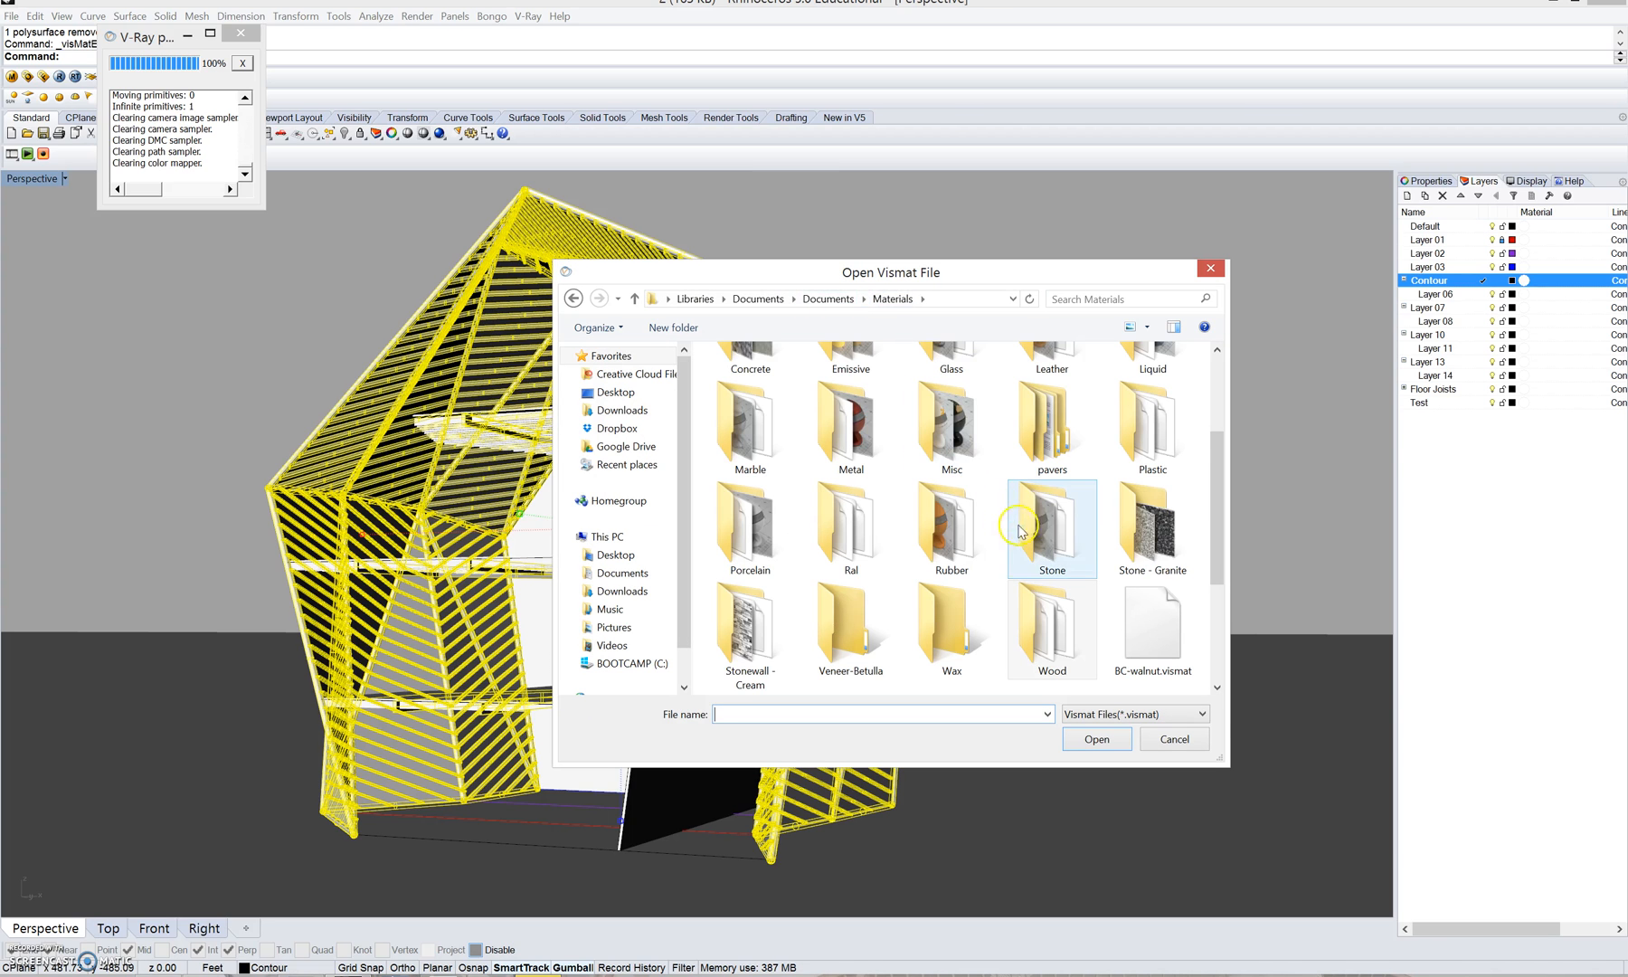
click(1217, 371)
drag(1217, 425, 1221, 534)
double_click(1081, 538)
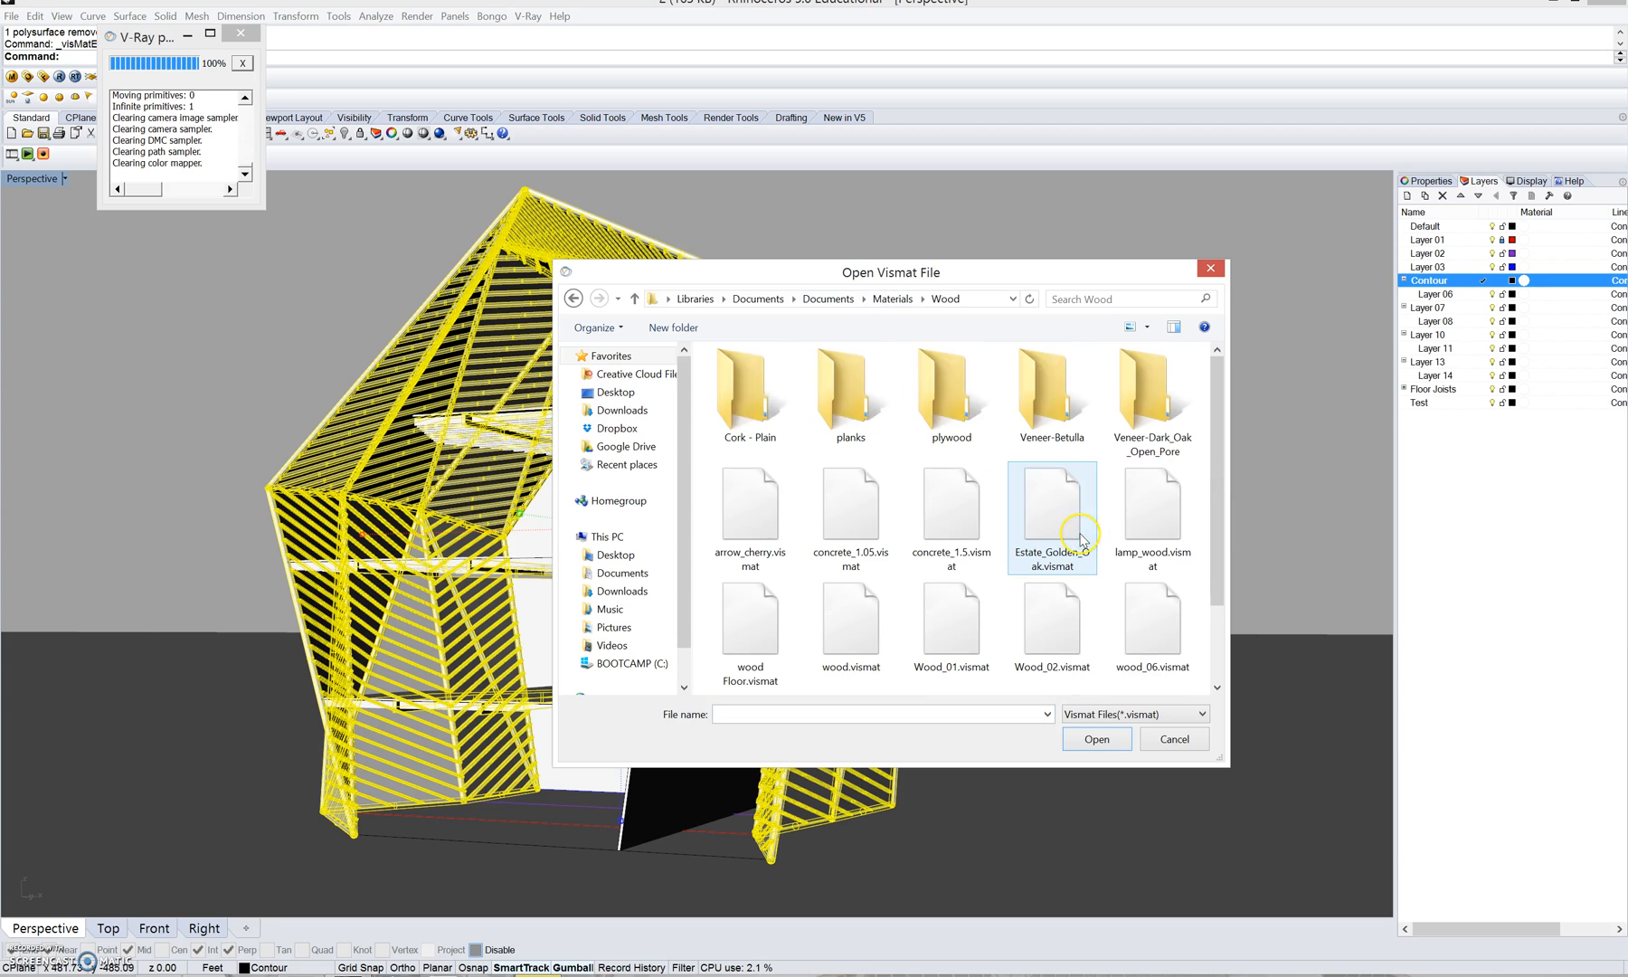
drag(1224, 428, 1214, 485)
double_click(913, 579)
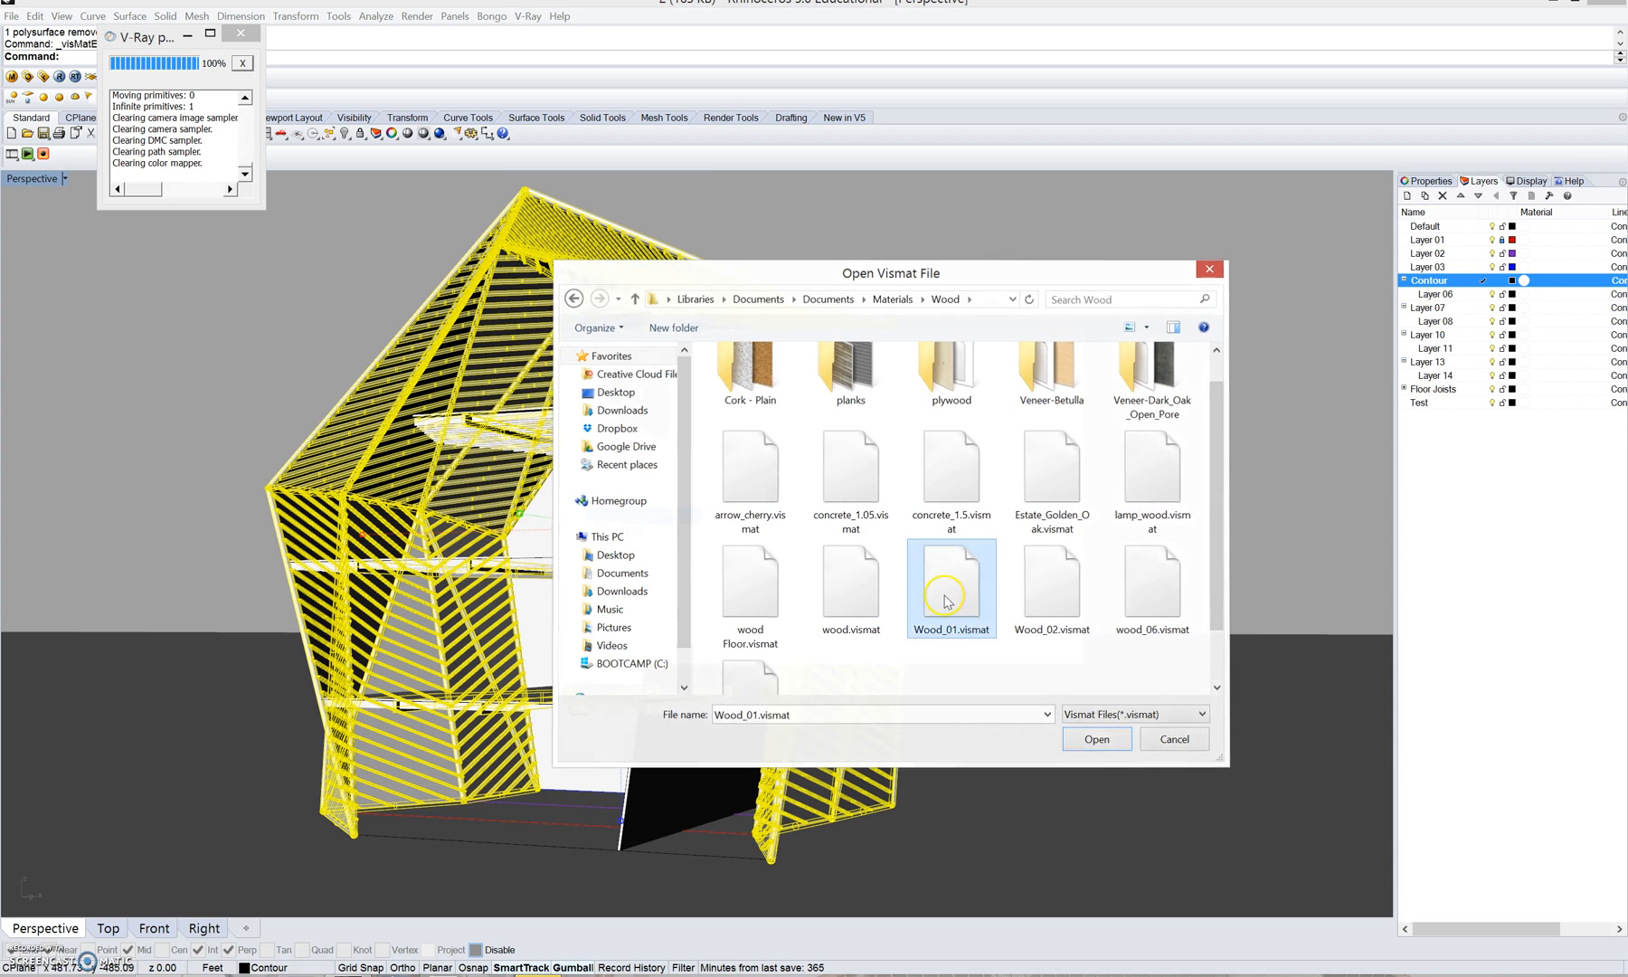
- Apply the Wood_01 material to the selected framing objects and close the material editor
click(632, 536)
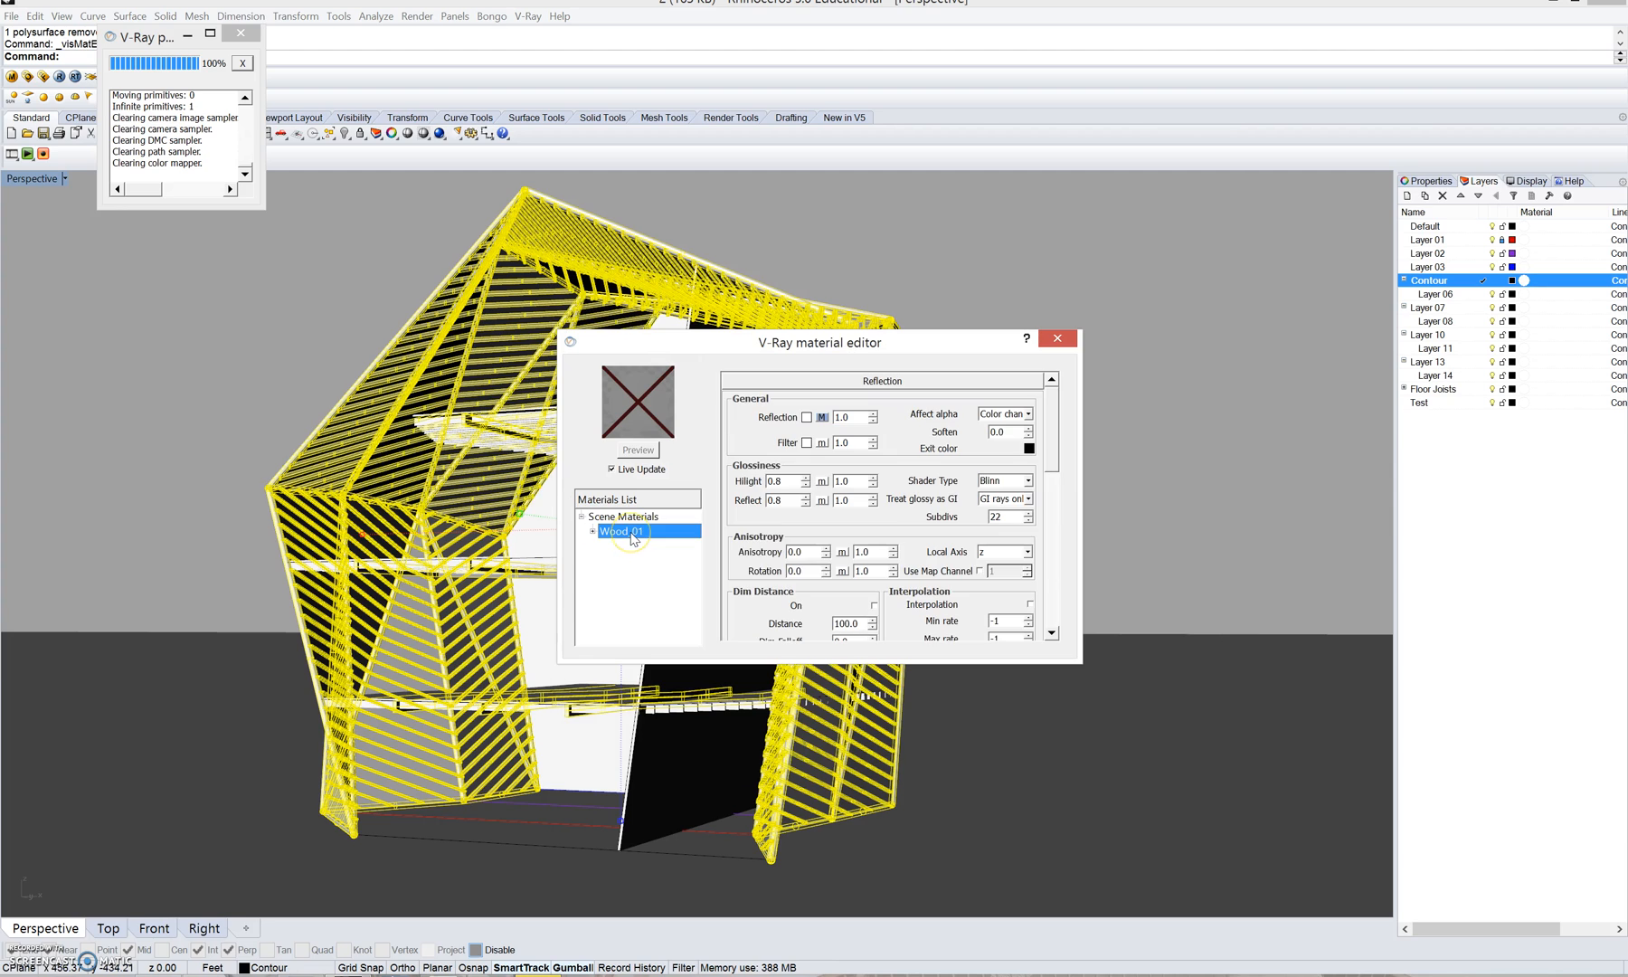
right_click(632, 537)
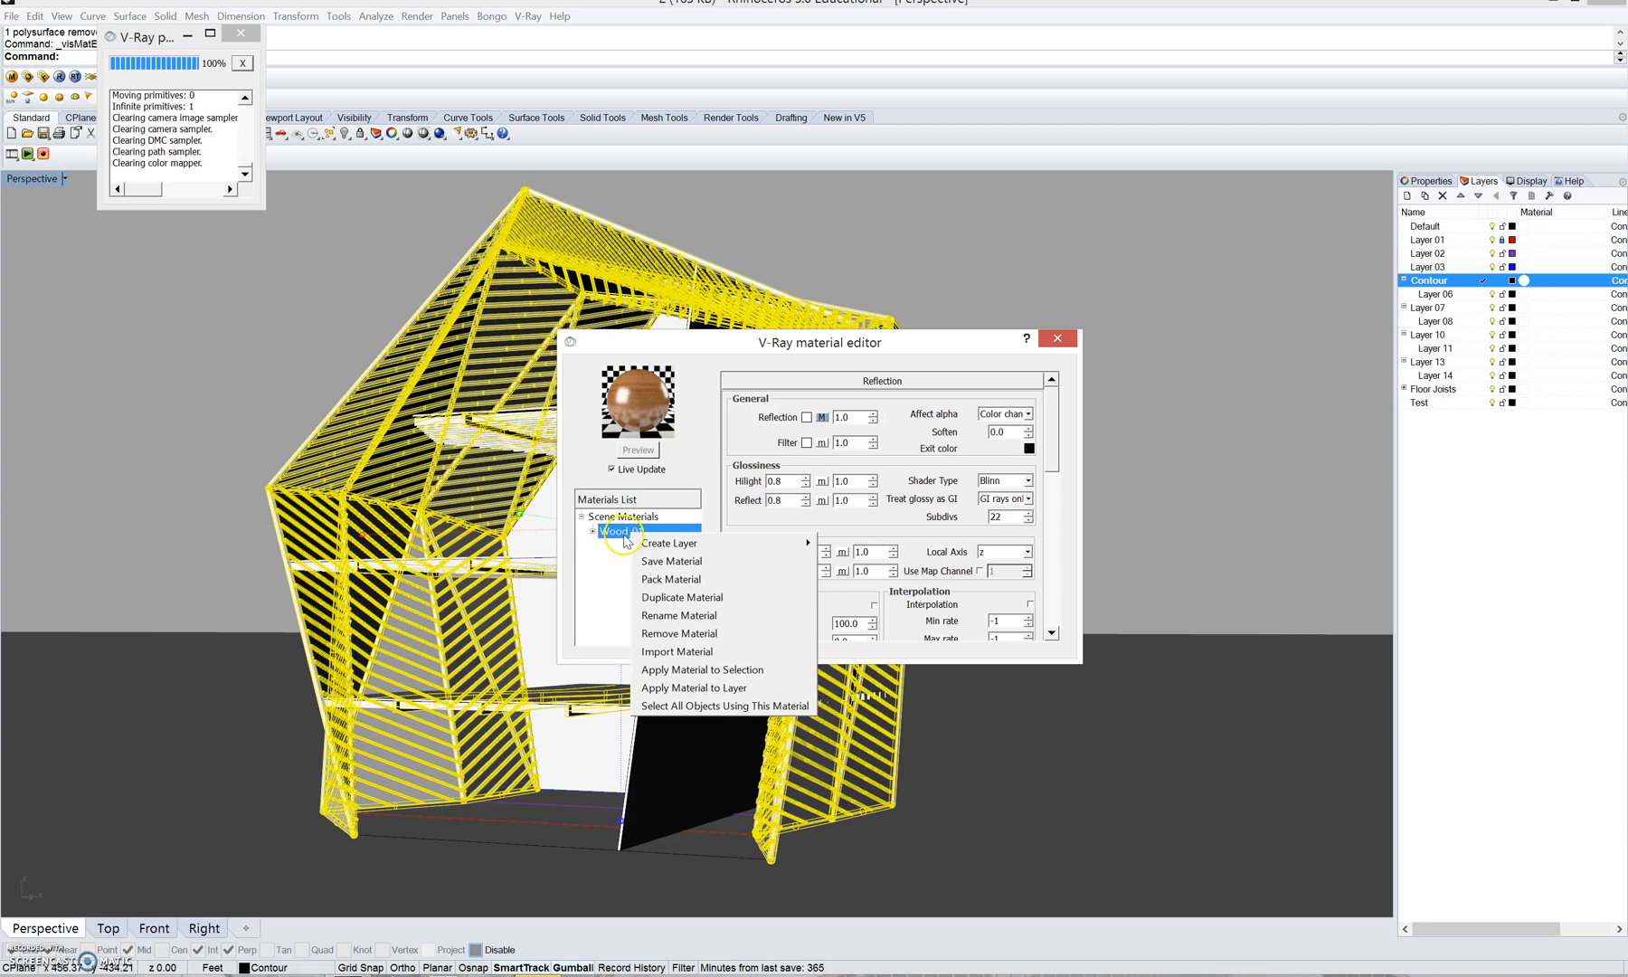
click(724, 670)
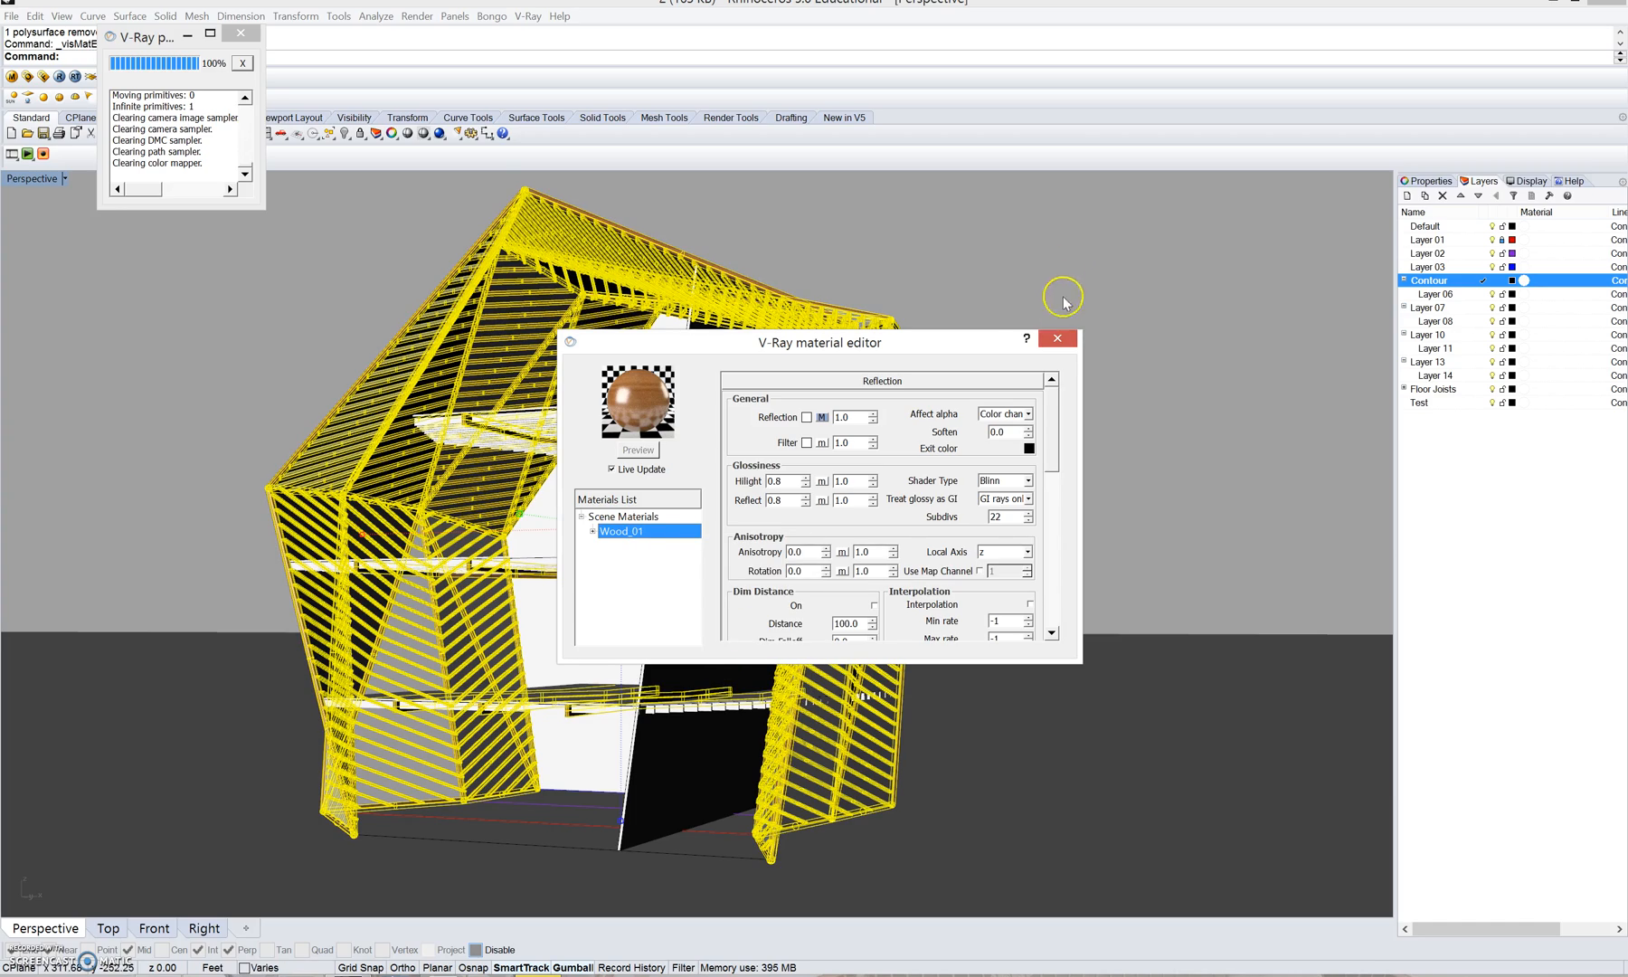
click(1058, 339)
- Check the selected objects' material properties and the available choices for assigning material by layer, parent or object
right_drag(645, 376, 1477, 240)
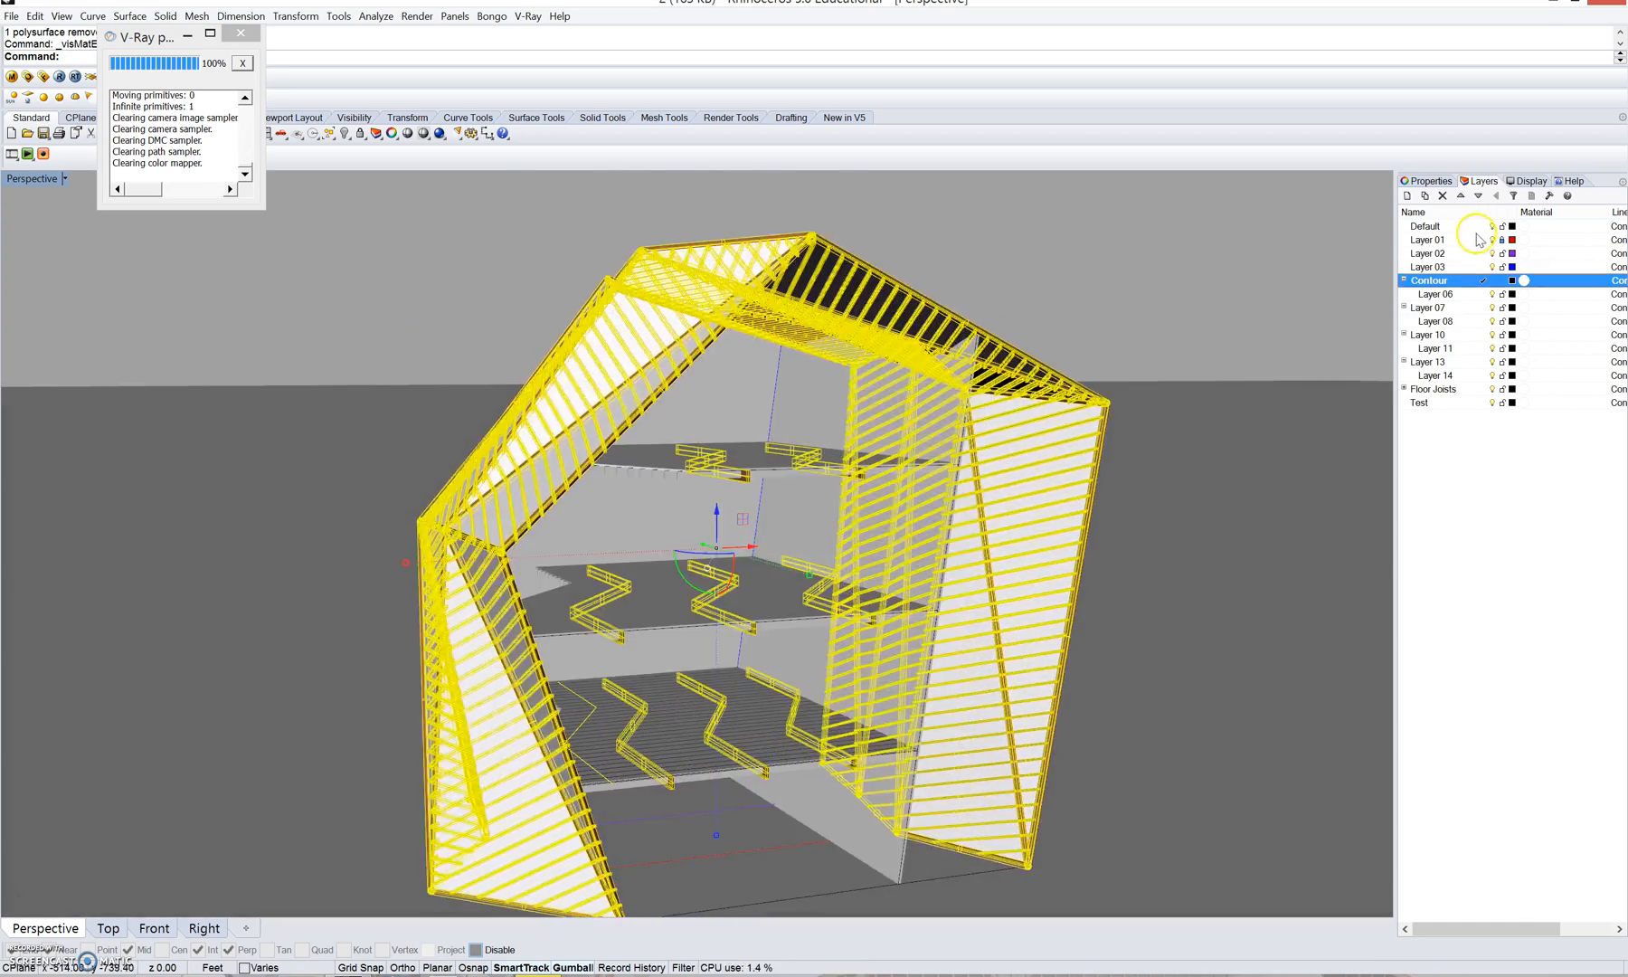
click(1431, 182)
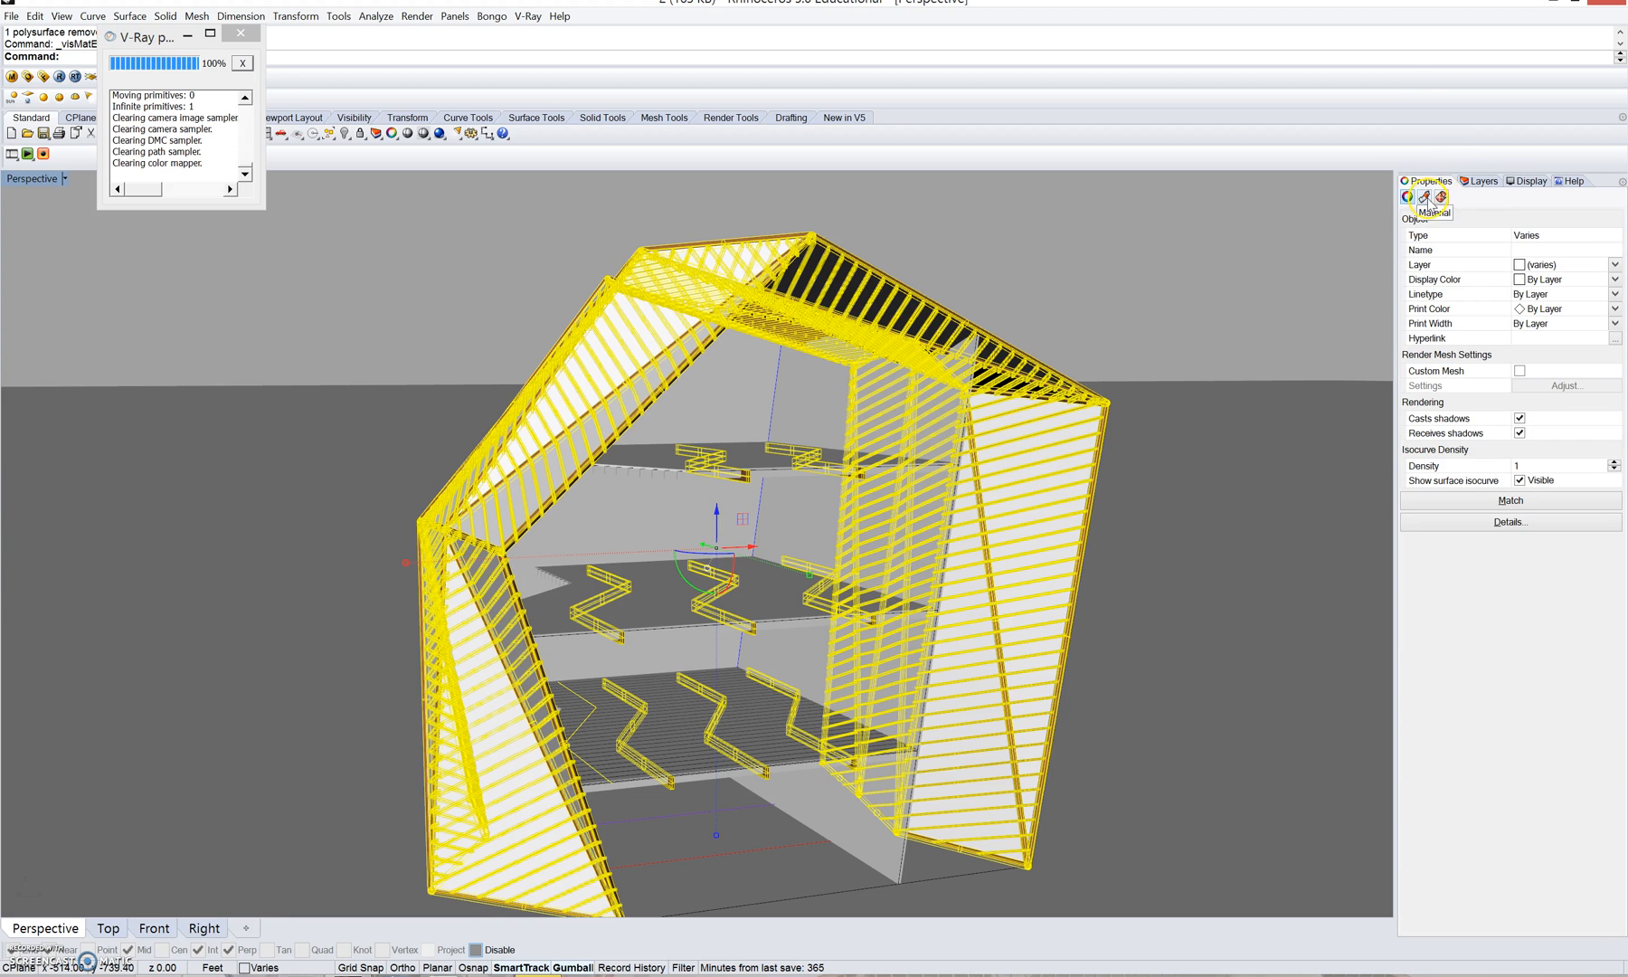
click(1425, 197)
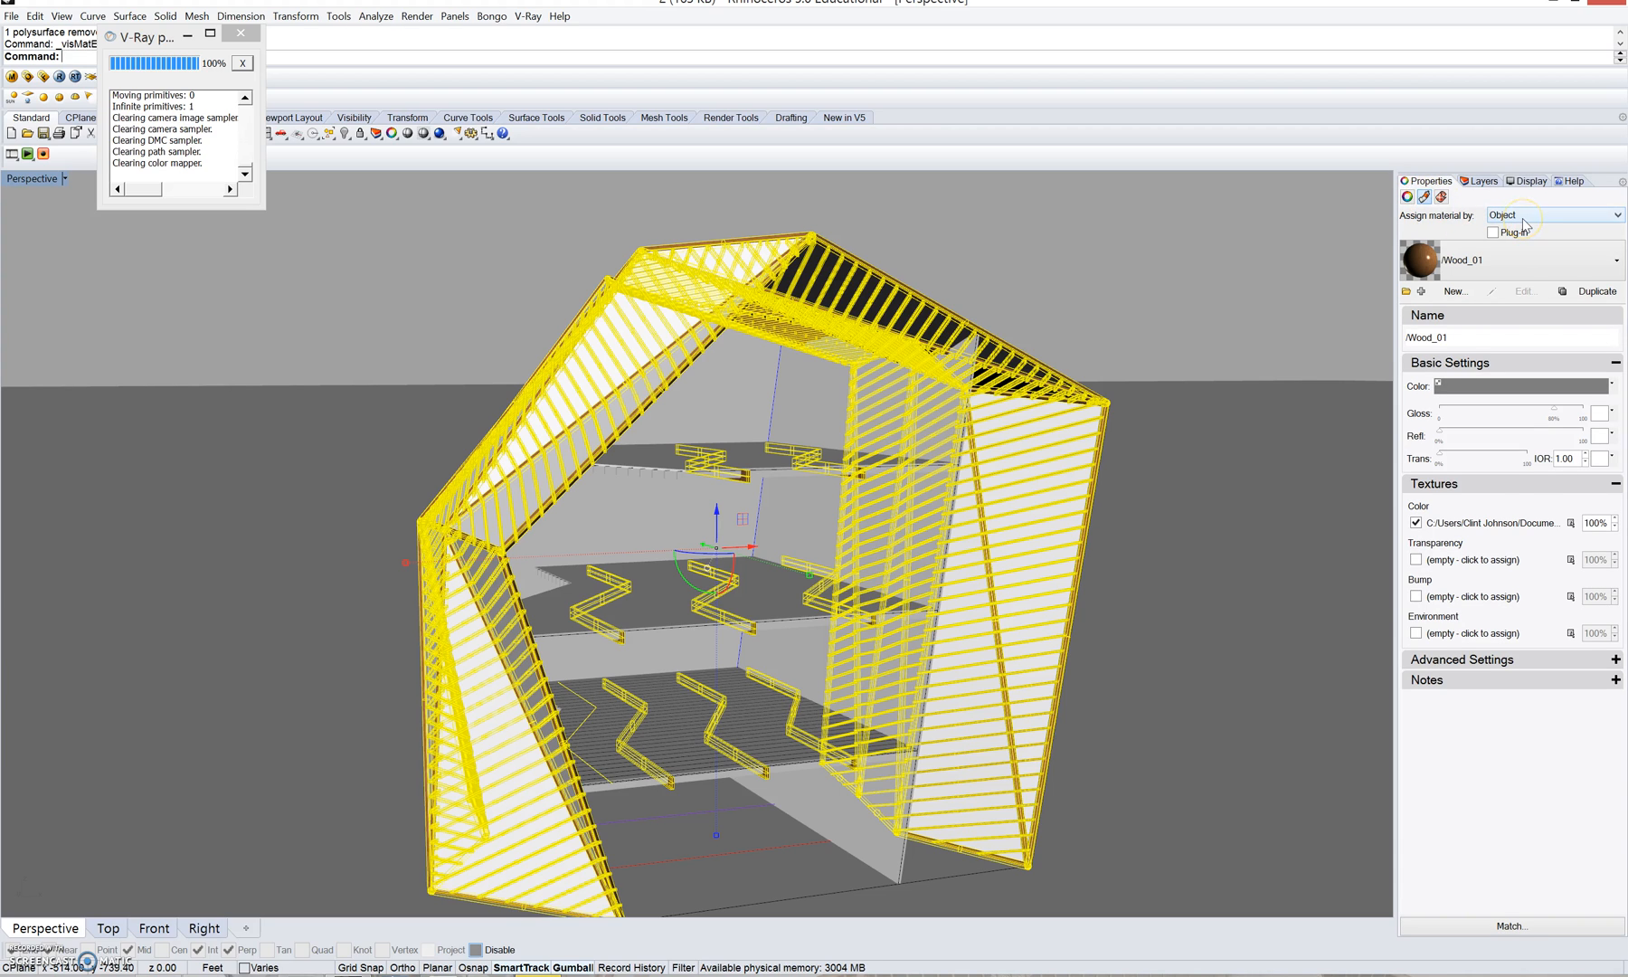
right_drag(1121, 479, 654, 392)
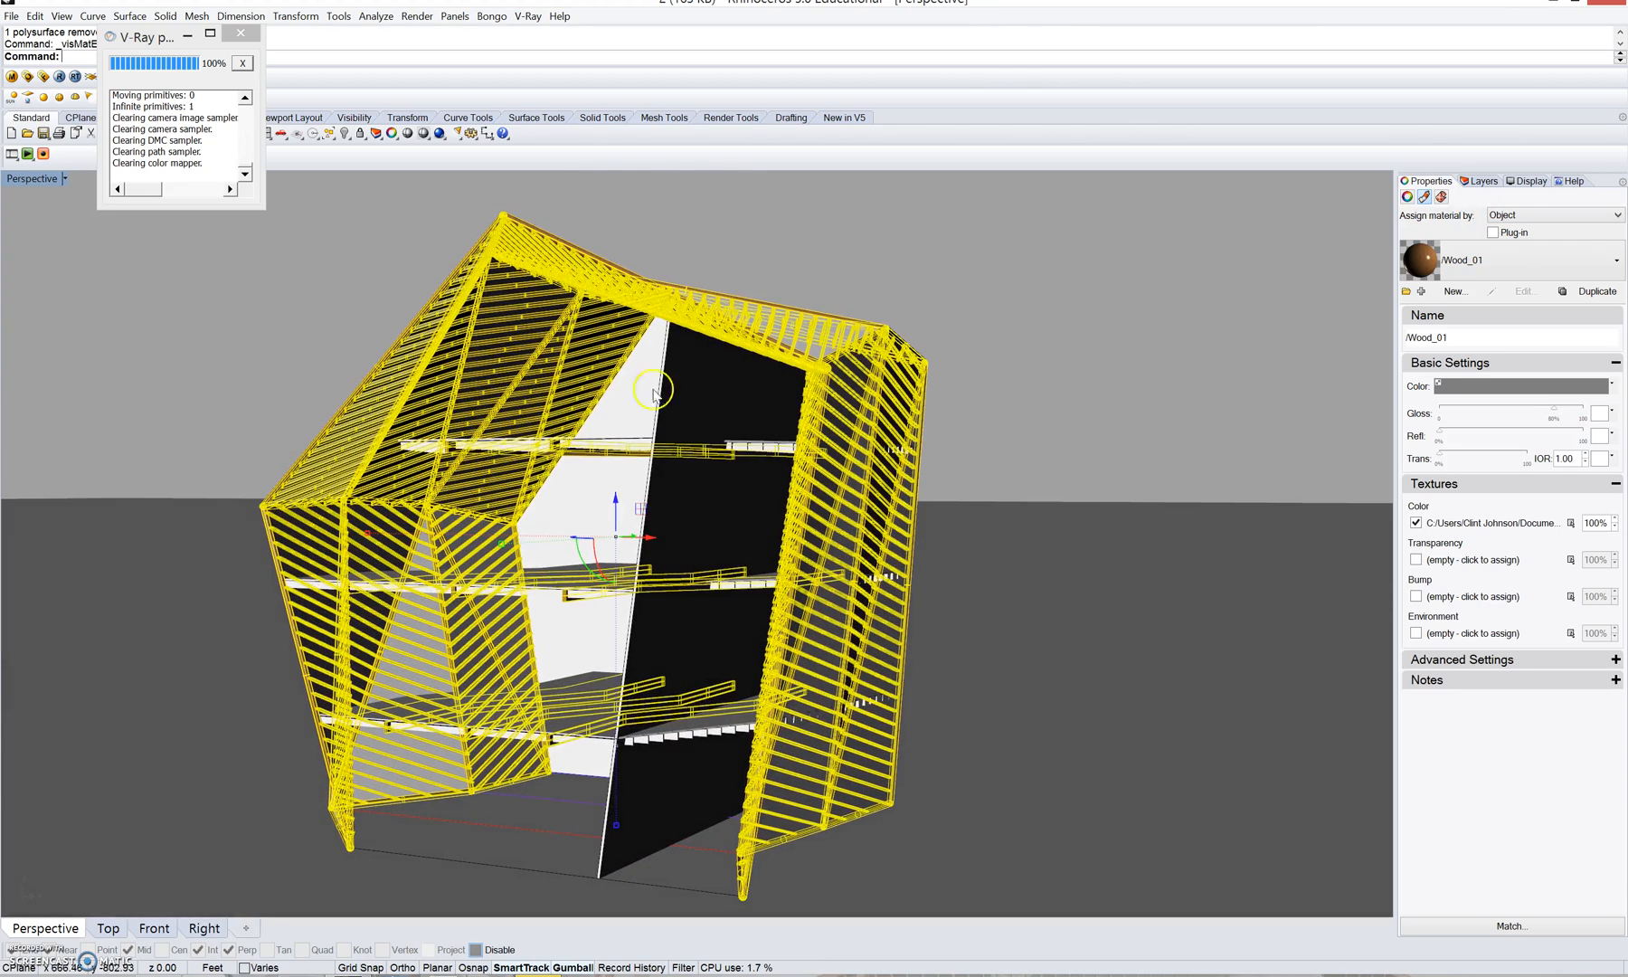
click(1543, 215)
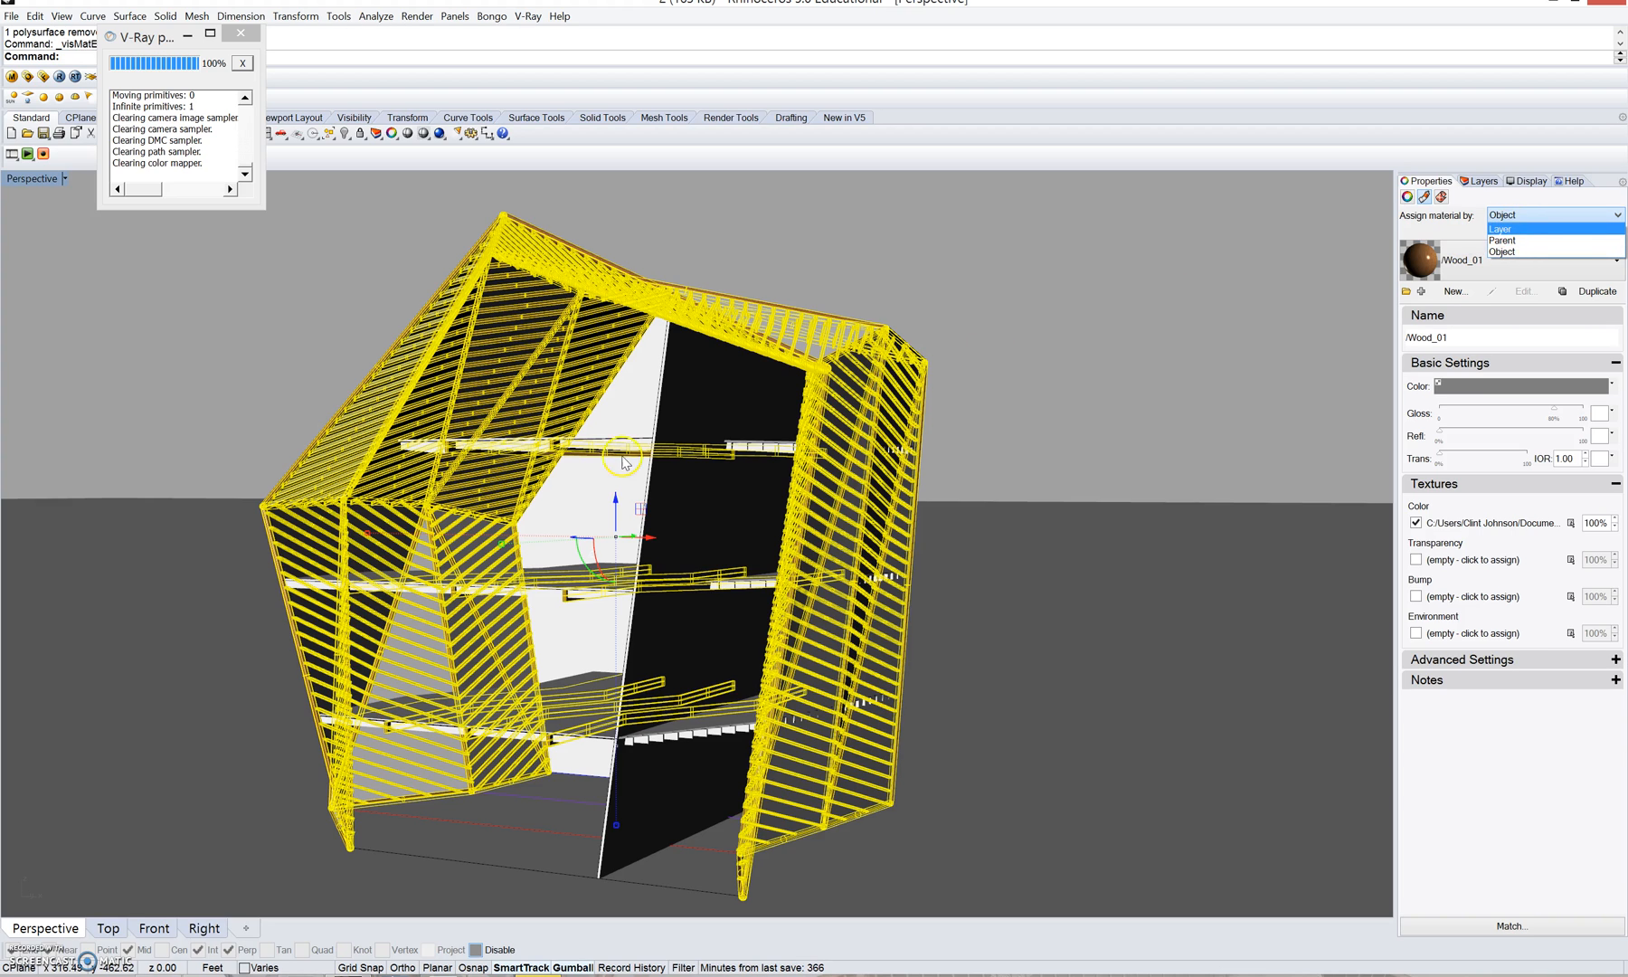
- Review the Wood_01 material's apply-to-selection and apply-to-layer commands in the V-Ray material editor, and close the editor
click(12, 77)
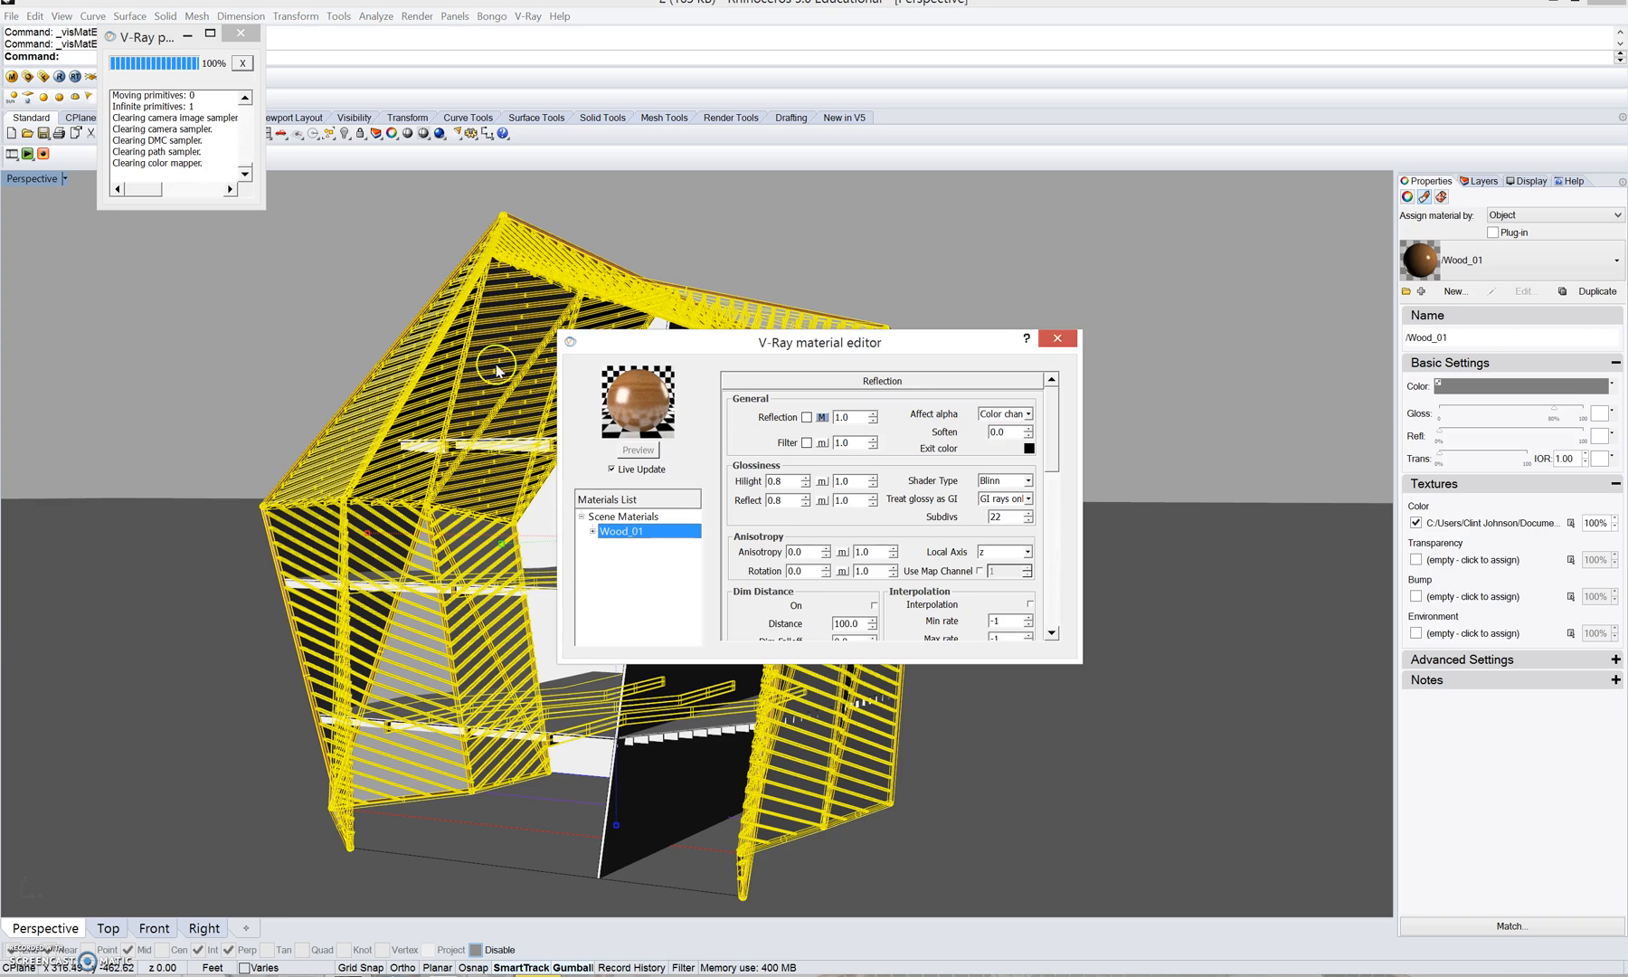
right_click(637, 534)
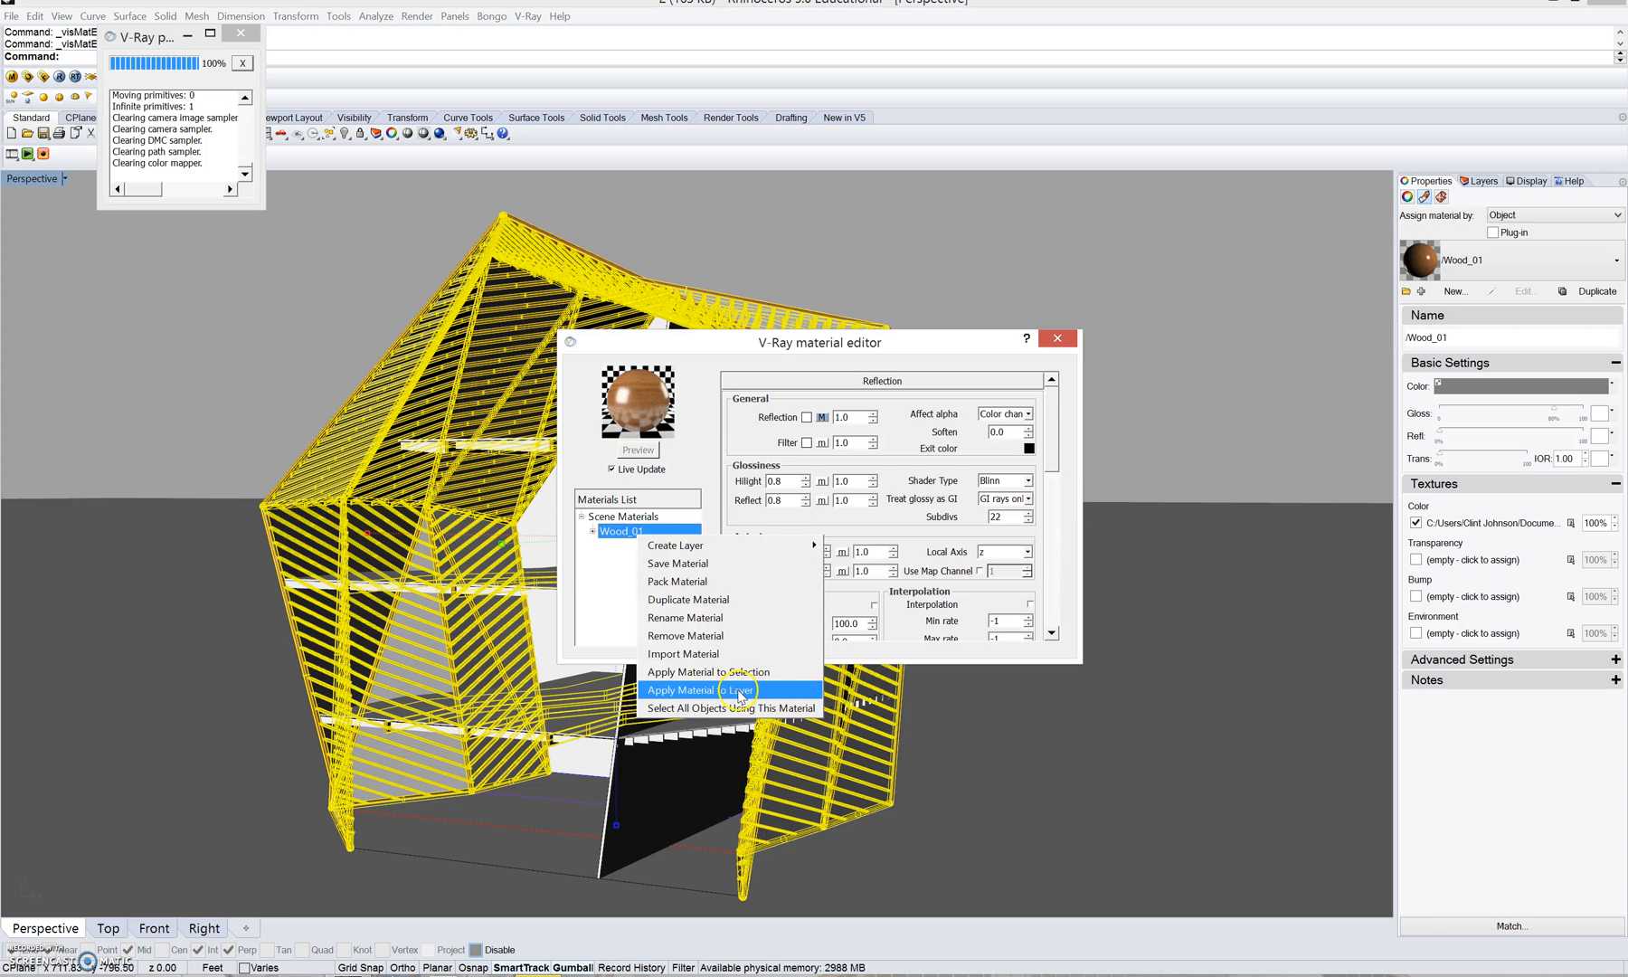
click(1065, 349)
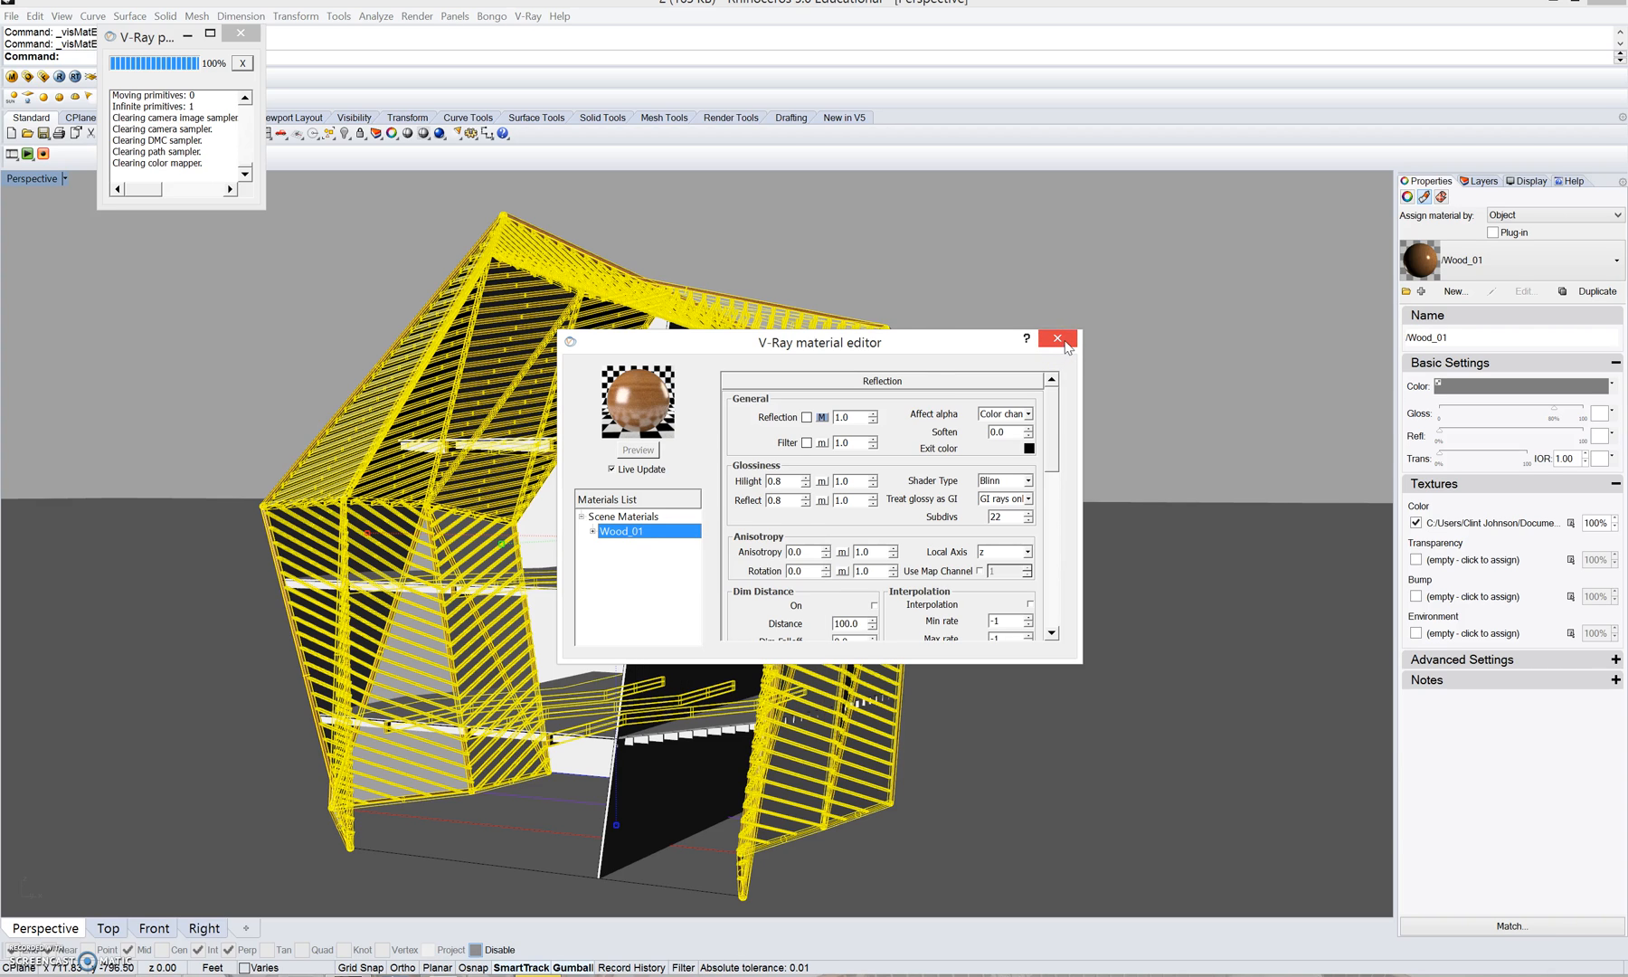
- Review the options for assigning the framing's material by layer, parent or object, and compare the material assigned to each layer
click(1057, 338)
mouse_move(434, 469)
right_down()
mouse_move(584, 458)
mouse_move(429, 461)
right_up()
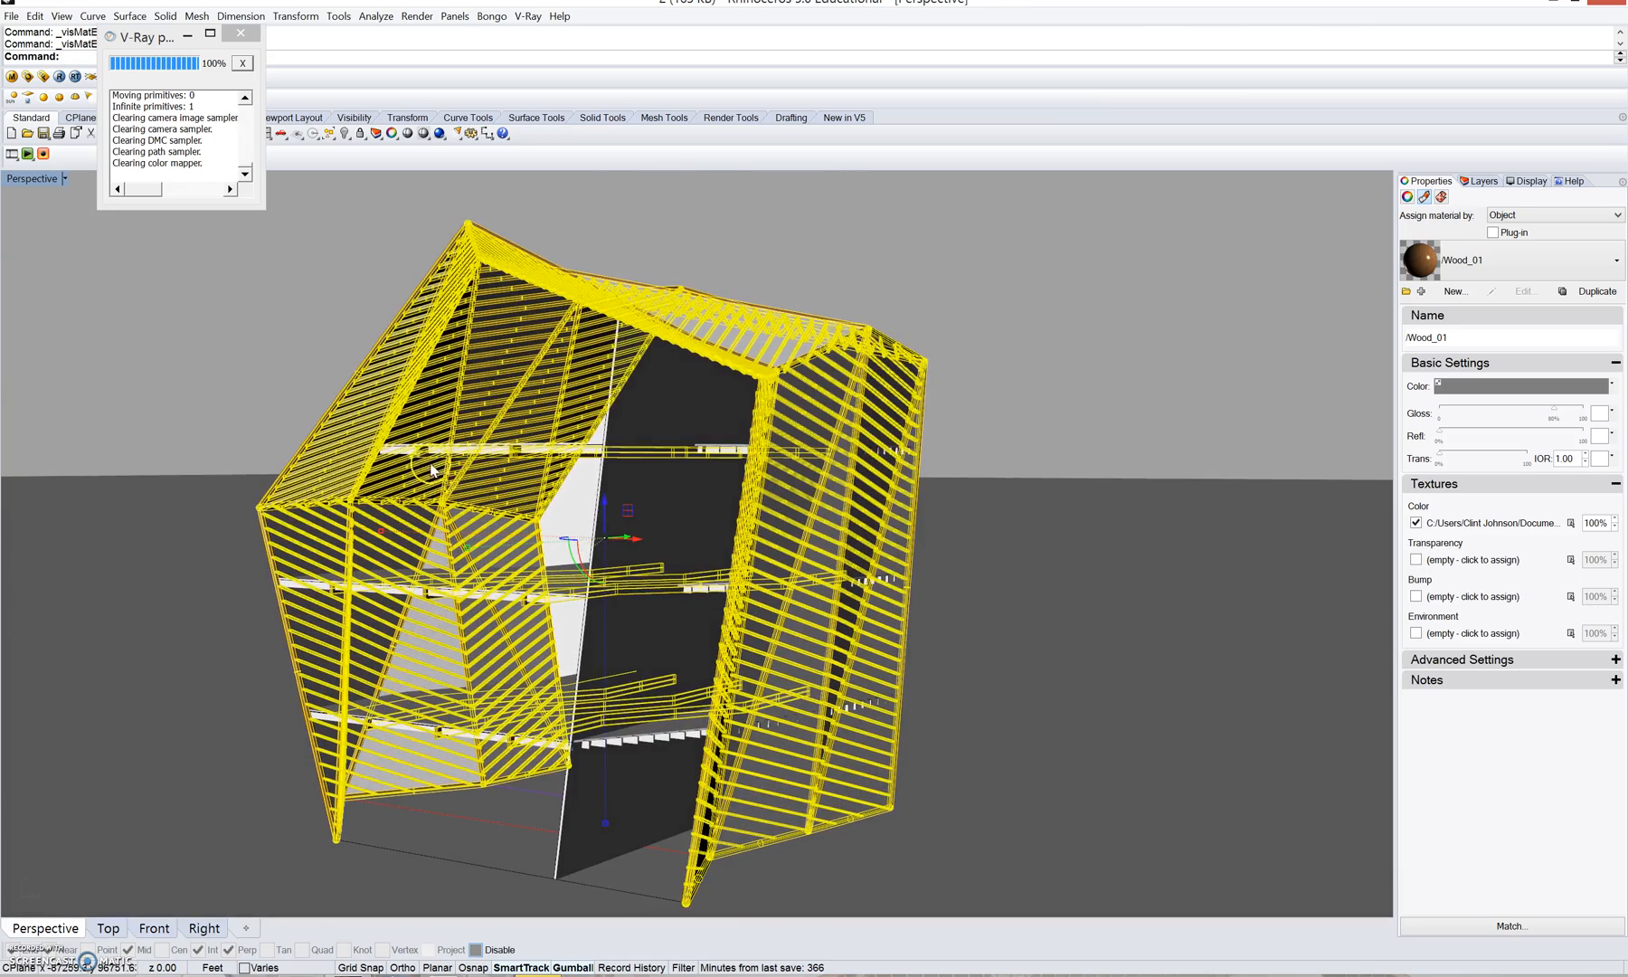
click(1535, 216)
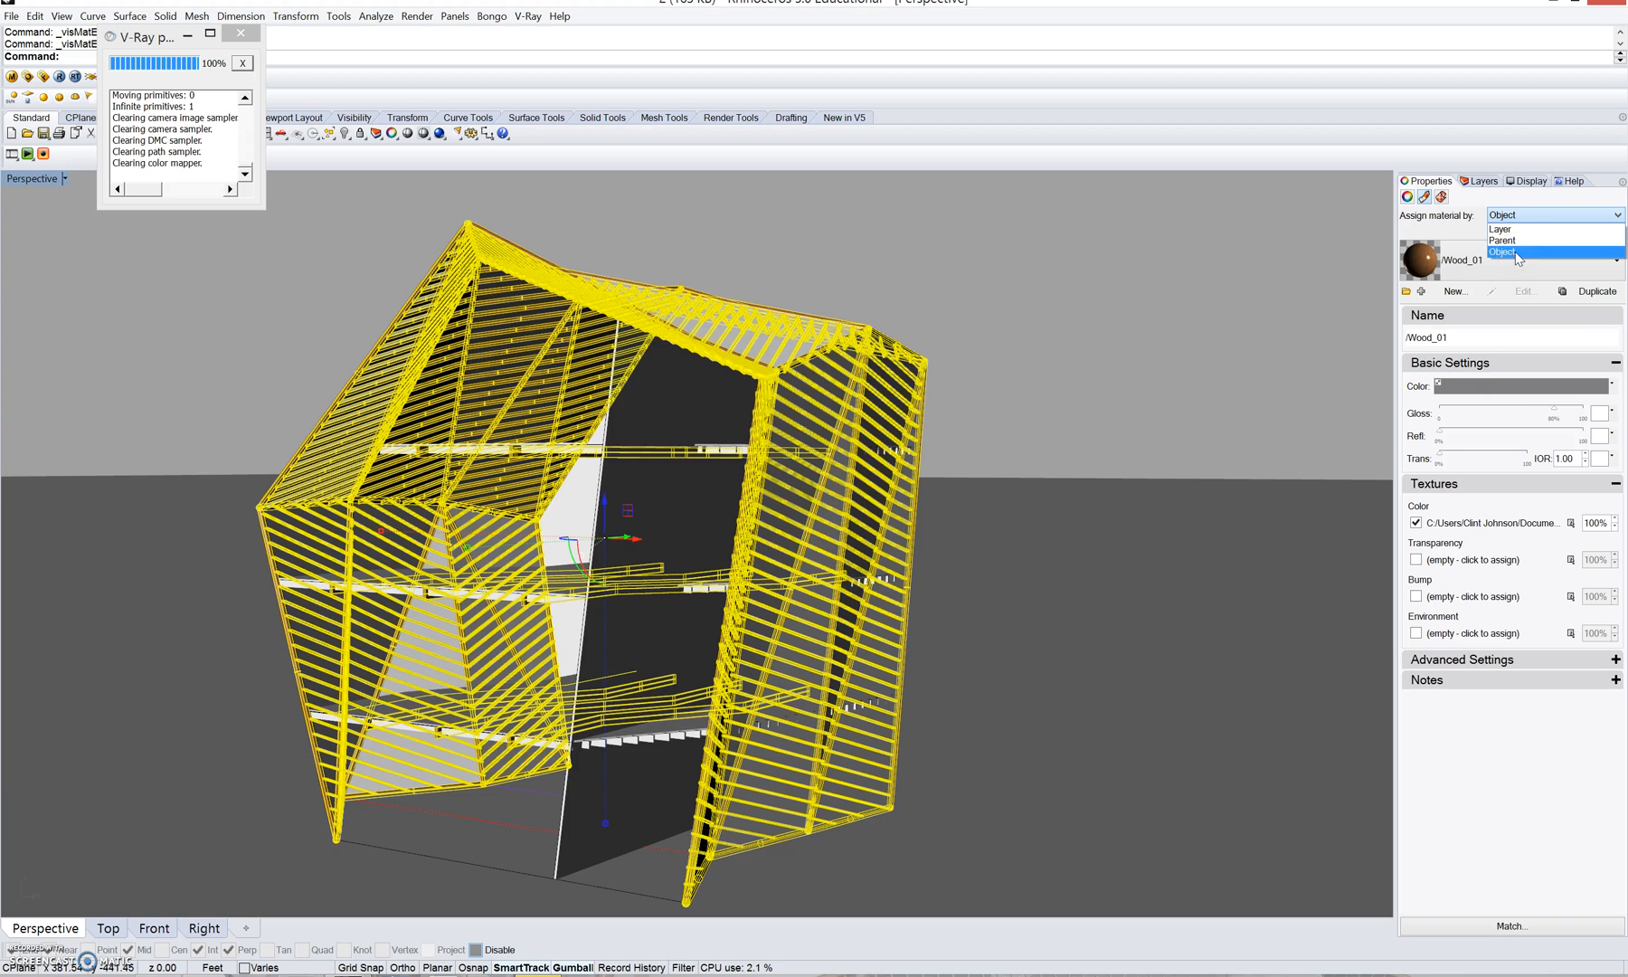
click(1517, 219)
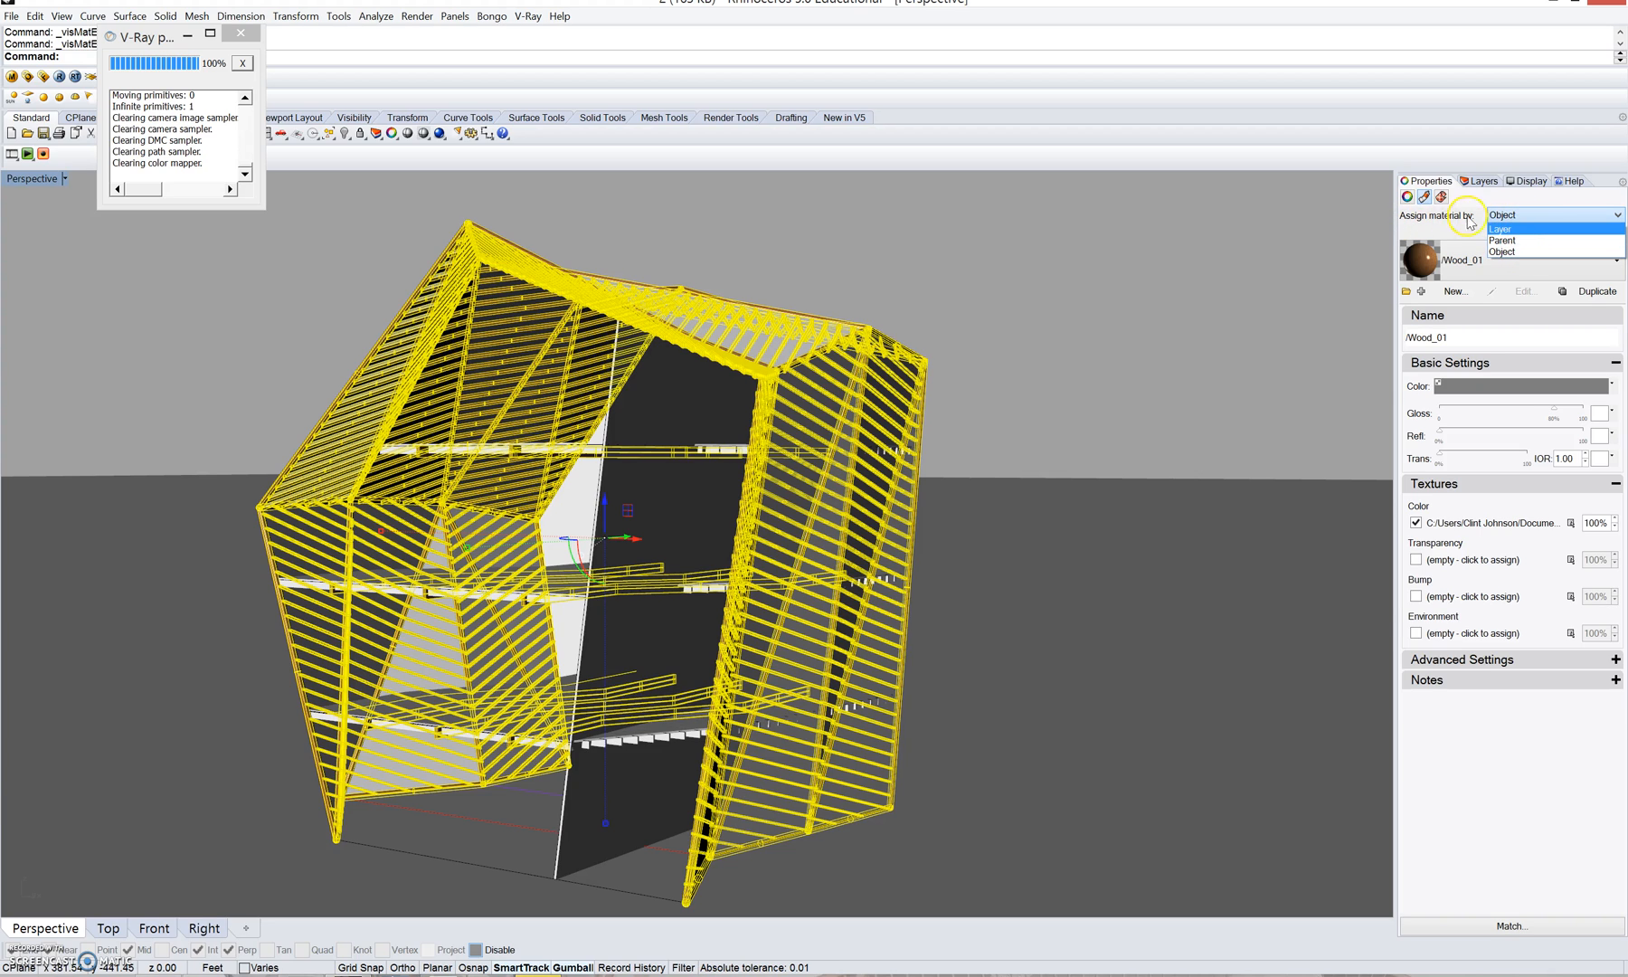
click(1480, 181)
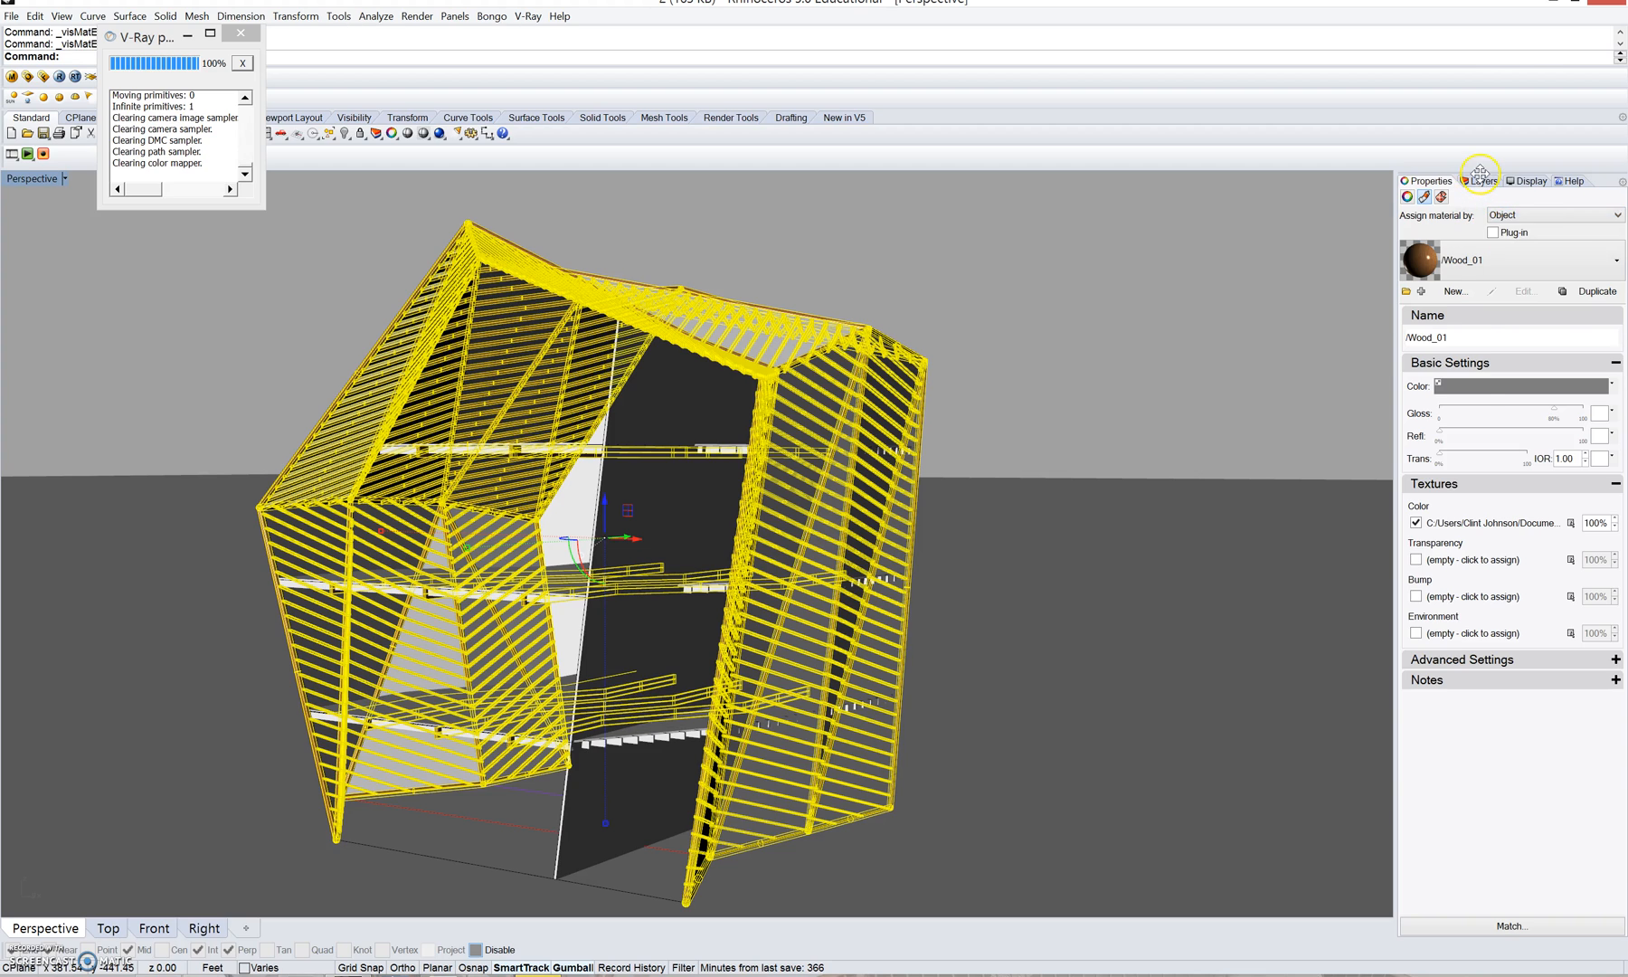
click(1480, 181)
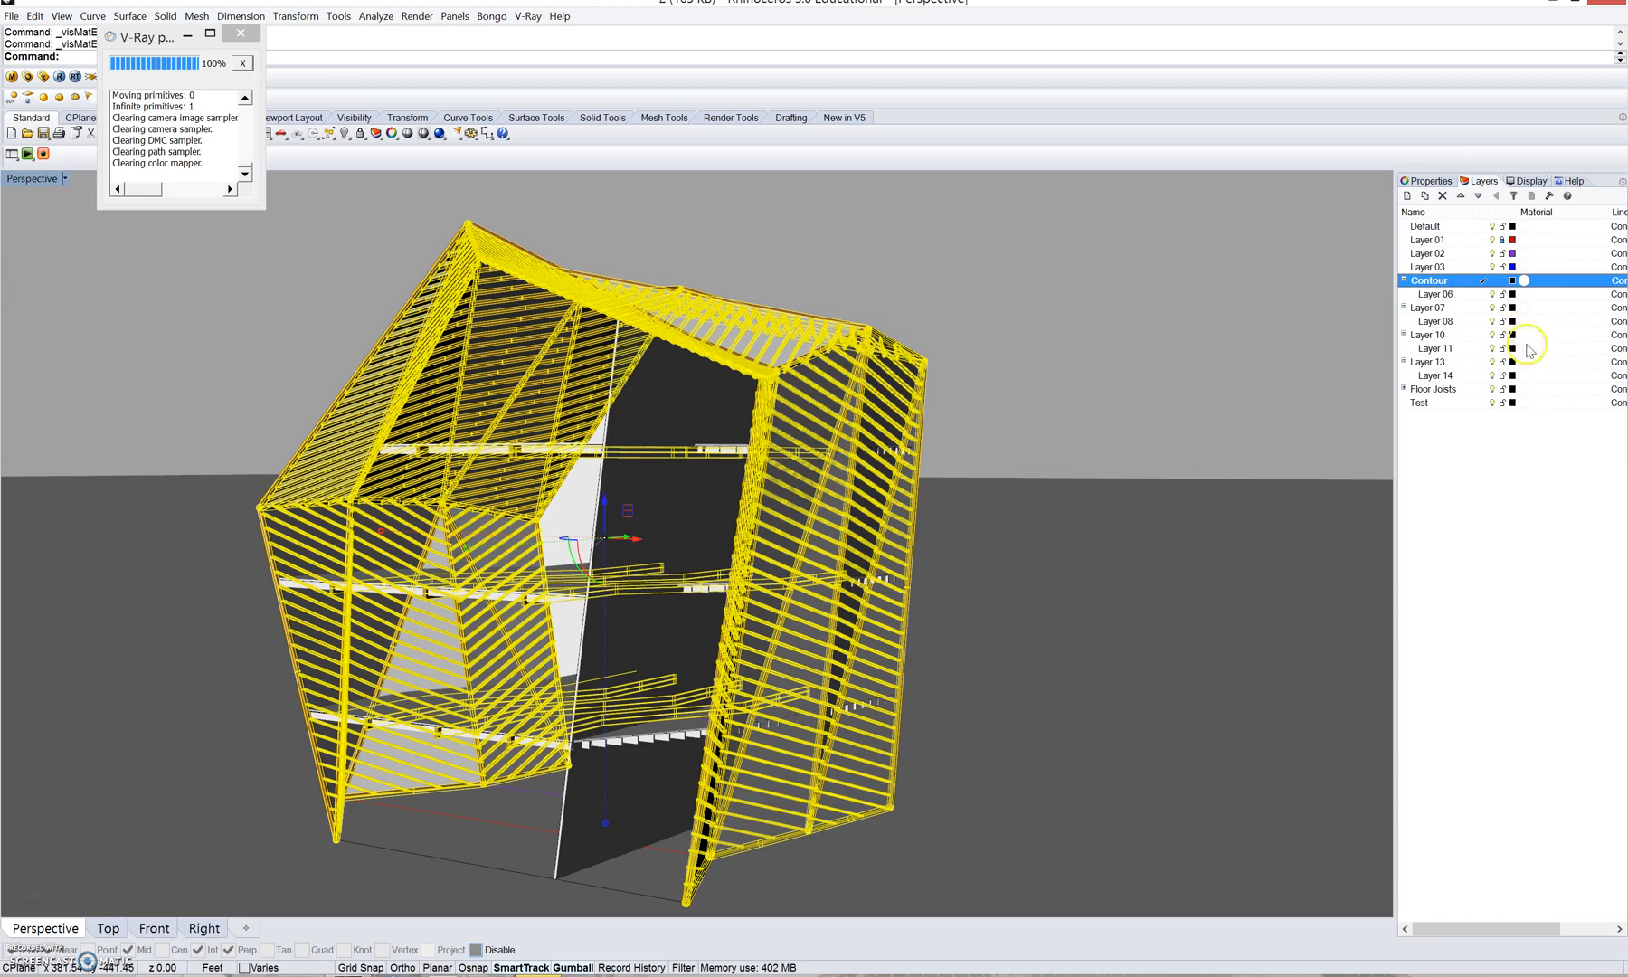
click(1447, 181)
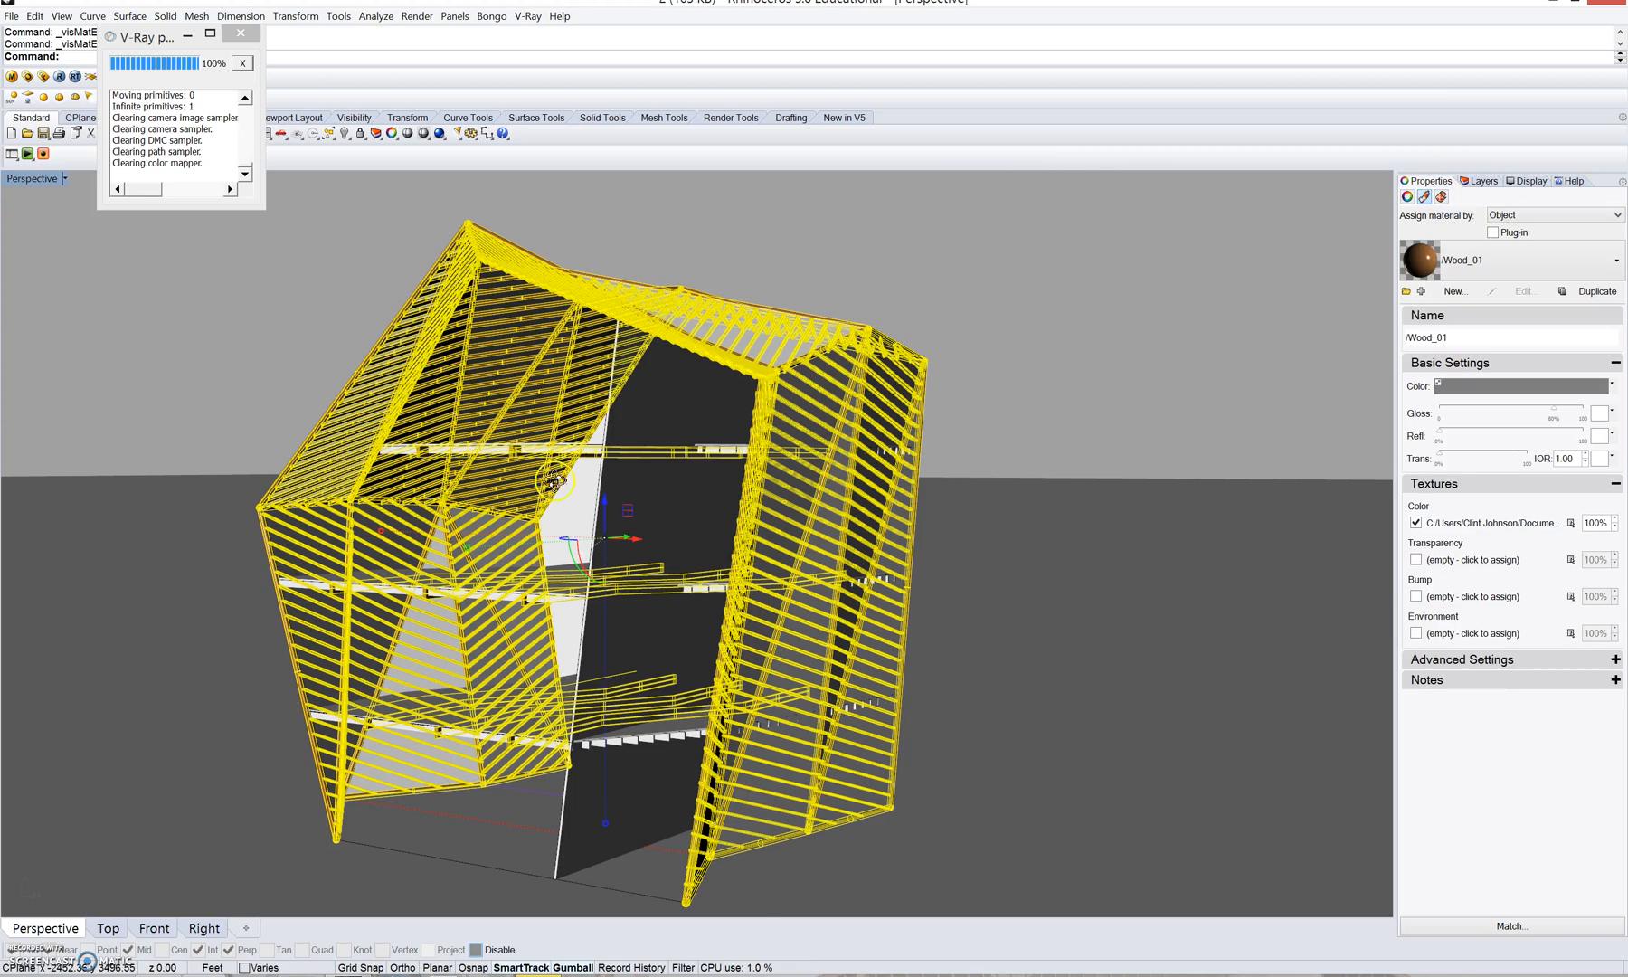
- Examine the Wood_01 texture up close on individual framing members and across the whole frame
scroll(401, 703, up, 3)
scroll(401, 704, up, 2)
scroll(43, 738, up, 1)
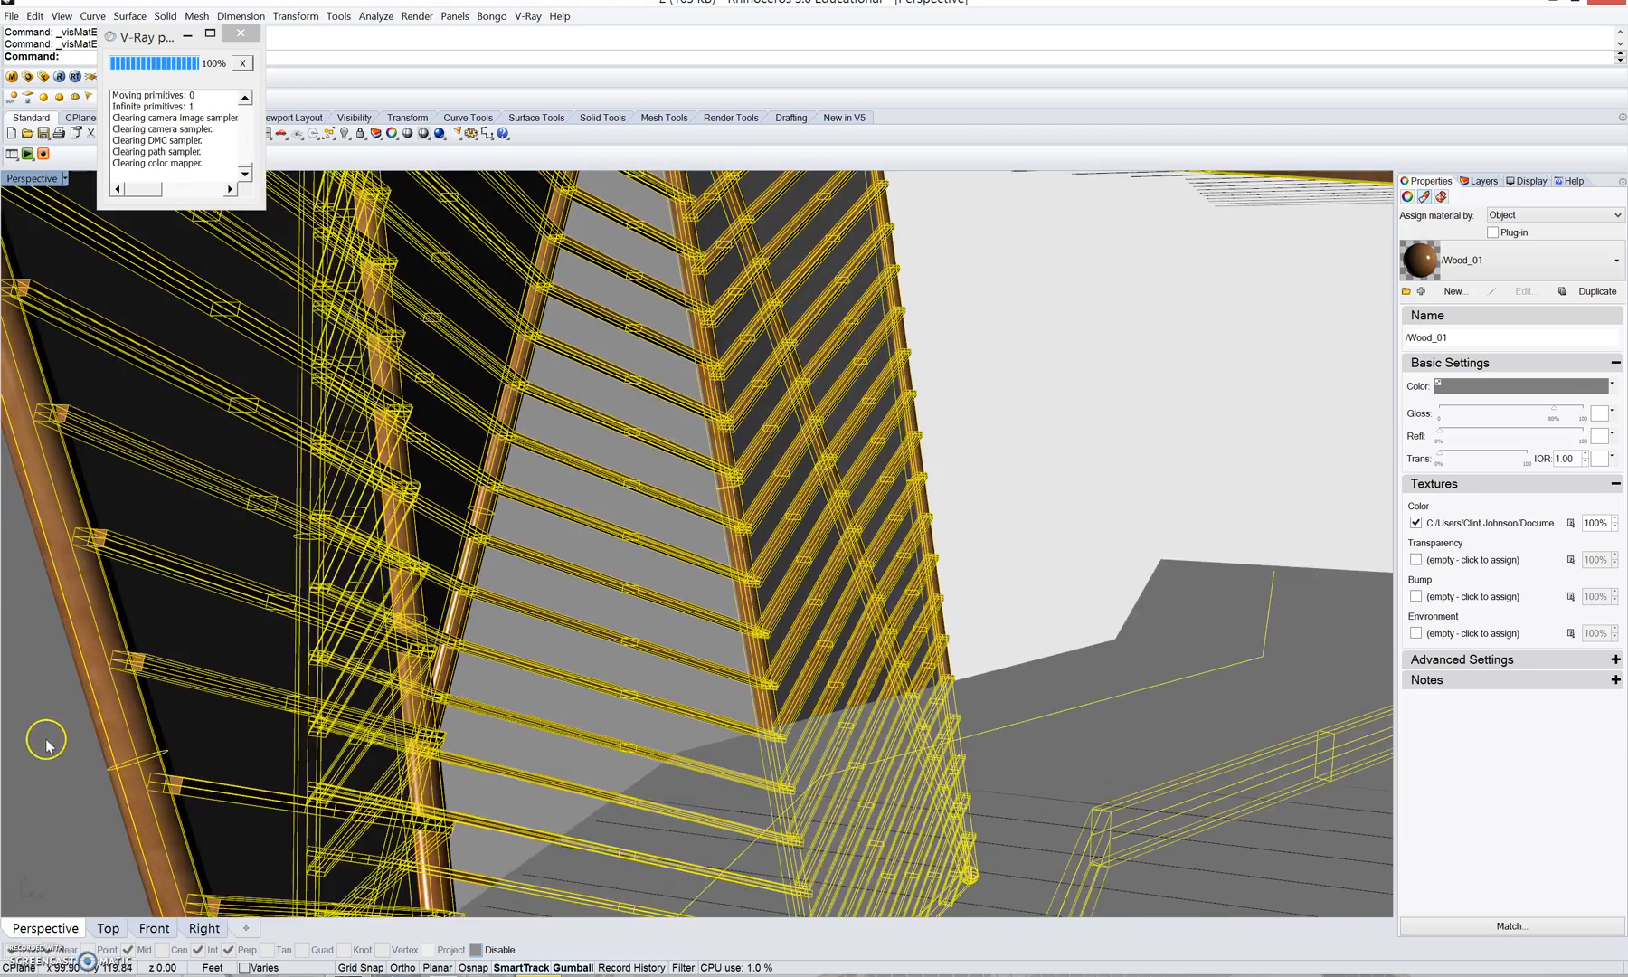
scroll(104, 731, up, 1)
right_drag(104, 731, 630, 487)
scroll(679, 476, up, 5)
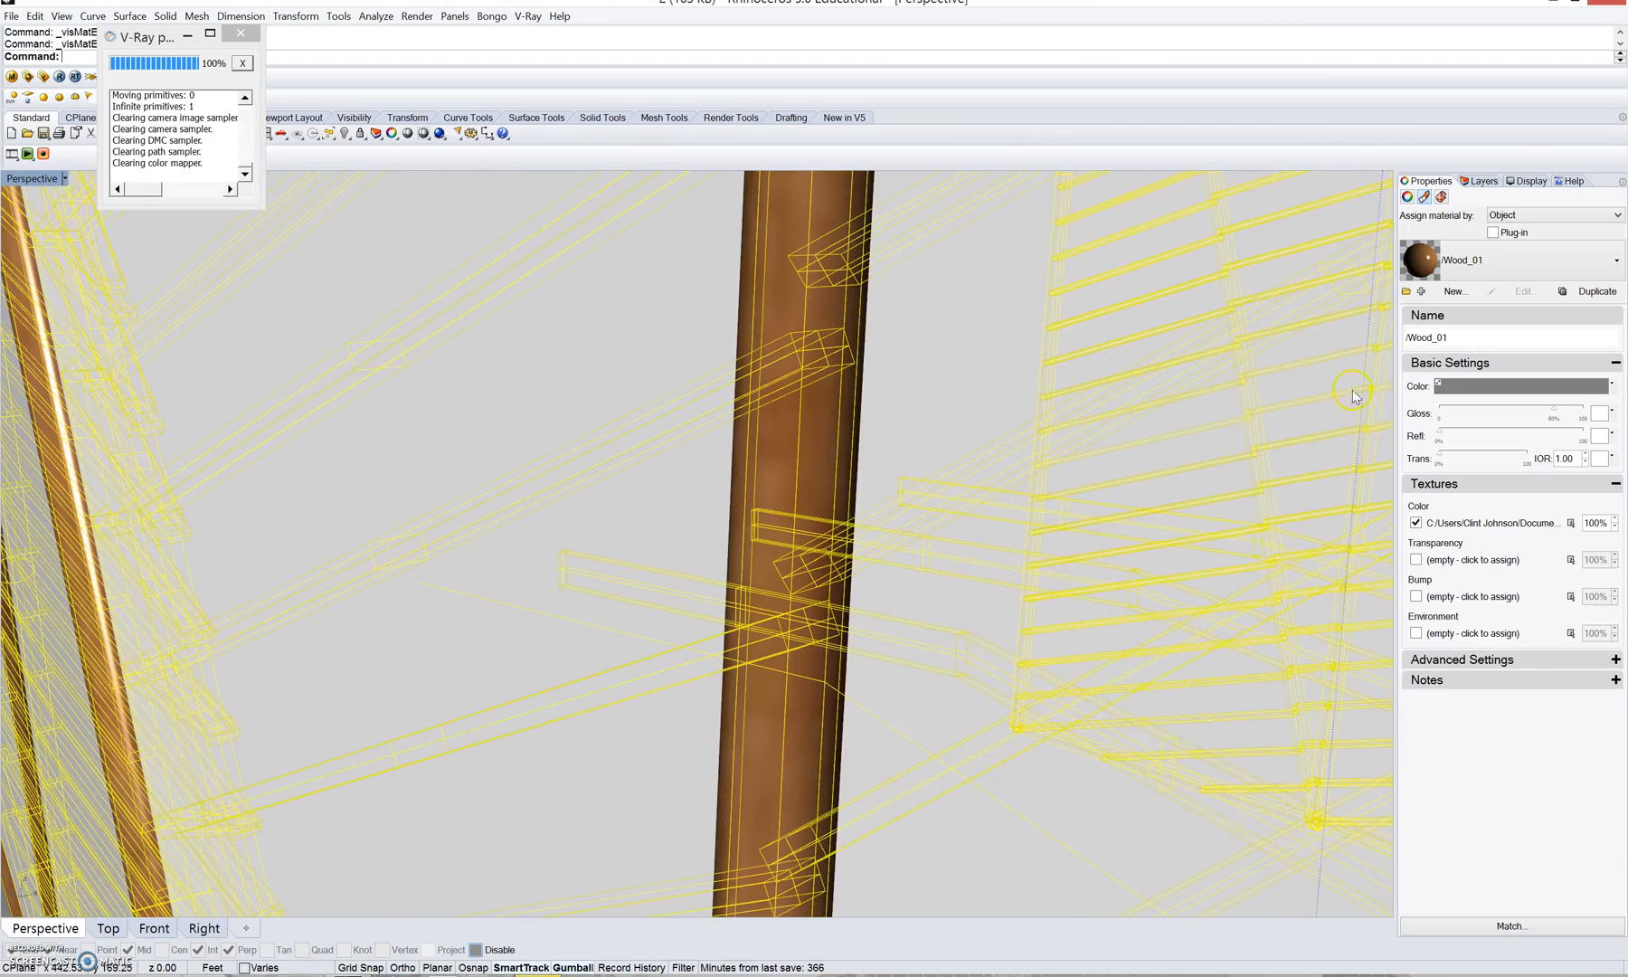
scroll(860, 520, down, 10)
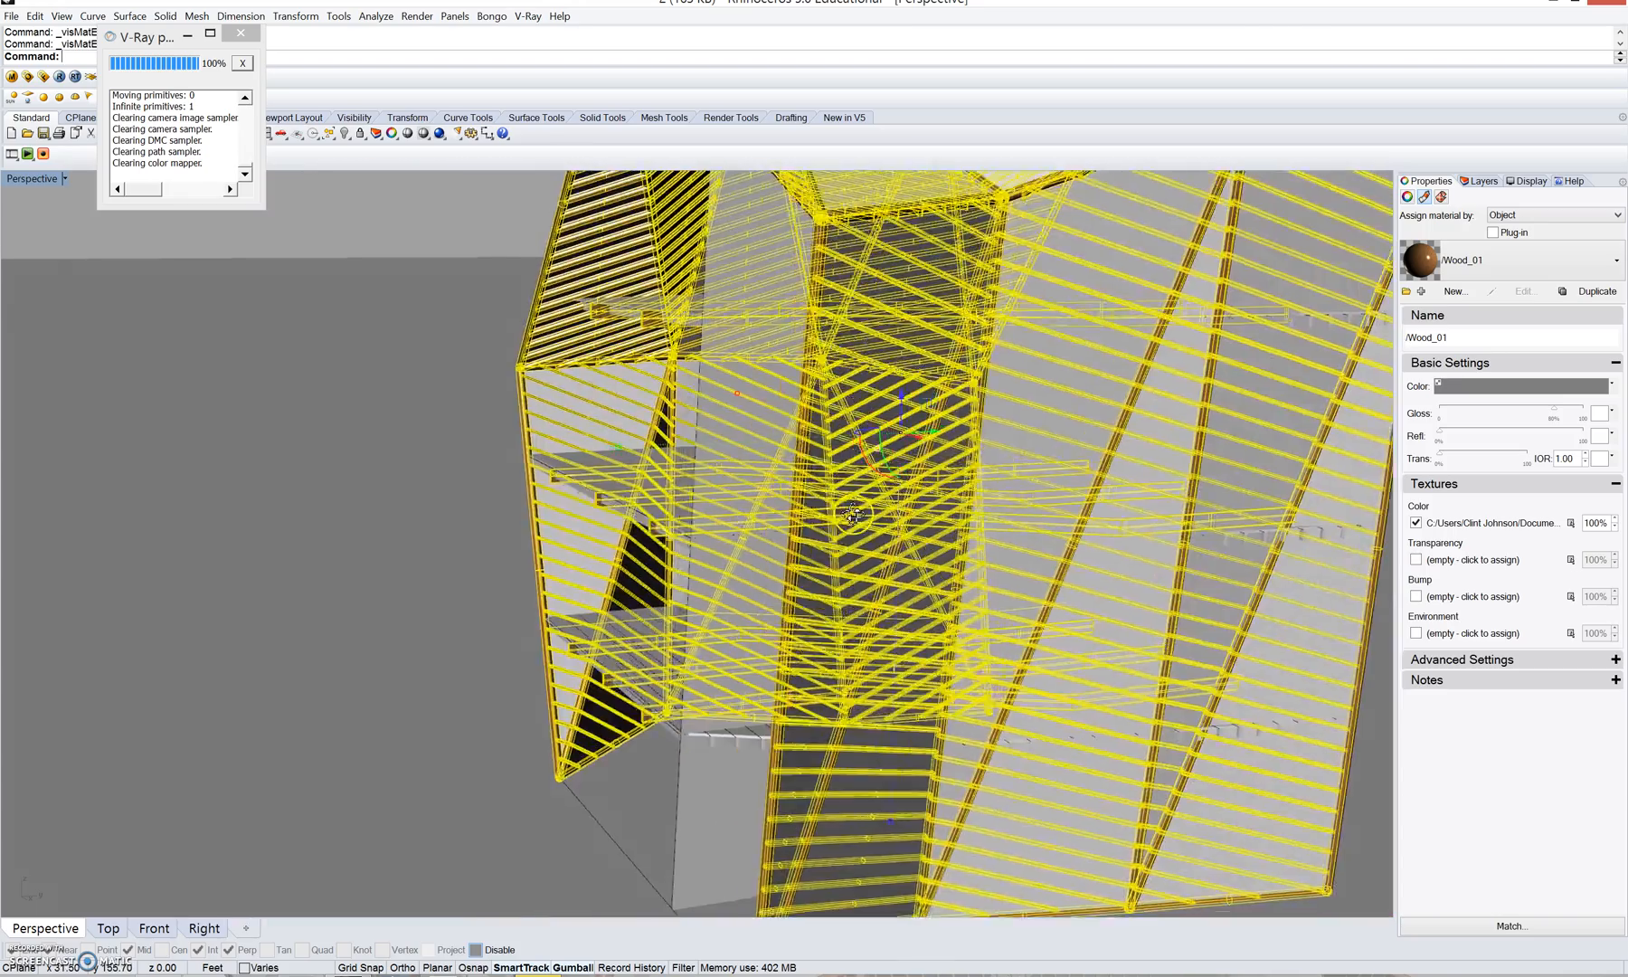
right_drag(853, 514, 953, 507)
scroll(1105, 578, down, 4)
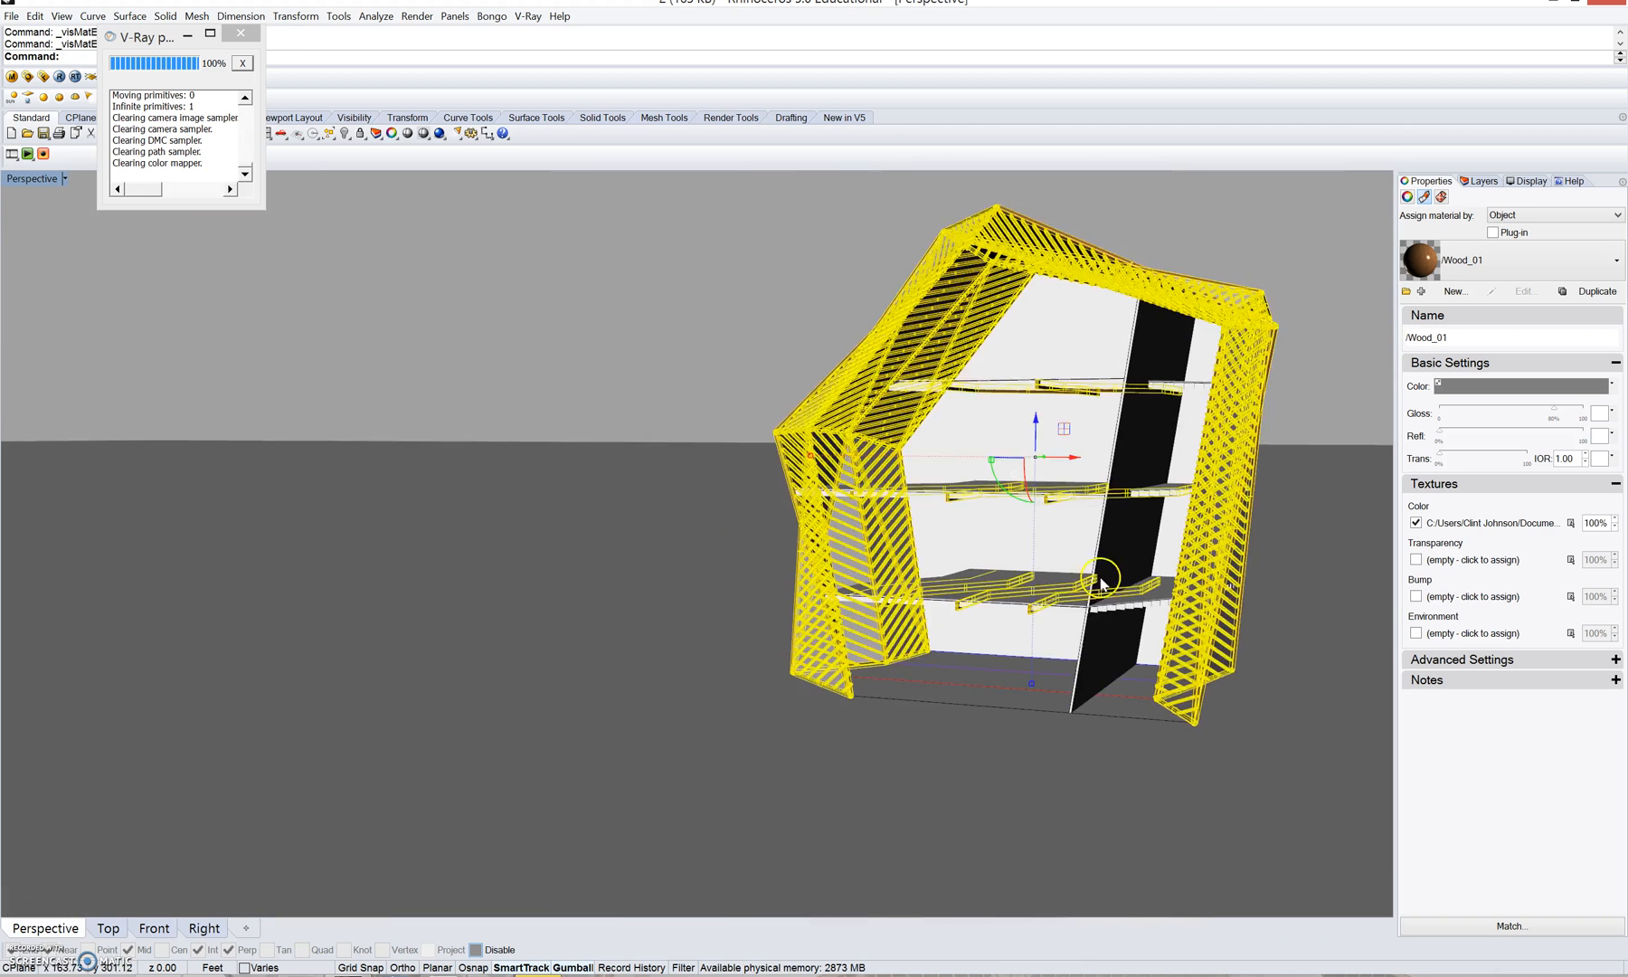
scroll(1108, 577, up, 4)
- Show the texture mapping properties of the selected framing and inspect the structure from several angles
click(1442, 197)
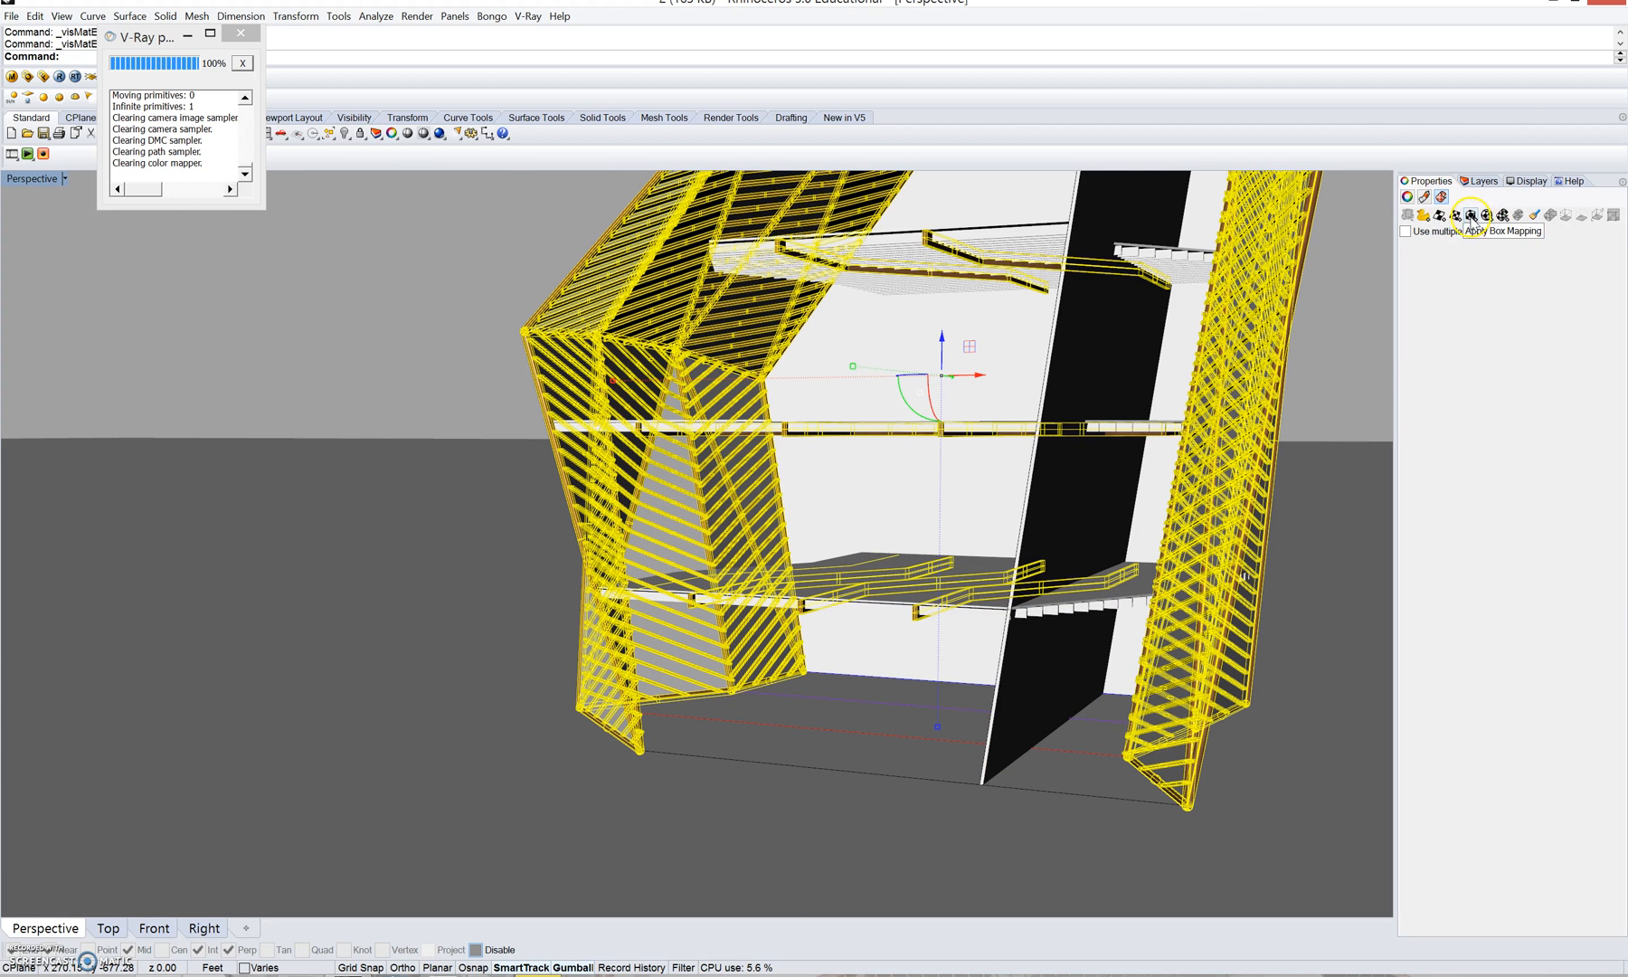
right_drag(1137, 407, 963, 473)
scroll(963, 470, down, 4)
mouse_move(949, 393)
right_down()
mouse_move(903, 422)
mouse_move(958, 345)
mouse_move(960, 384)
right_up()
scroll(903, 422, up, 5)
mouse_move(960, 385)
right_down()
mouse_move(990, 440)
mouse_move(948, 404)
right_up()
scroll(968, 412, down, 5)
scroll(981, 418, up, 3)
mouse_move(948, 403)
right_down()
mouse_move(946, 380)
mouse_move(953, 392)
right_up()
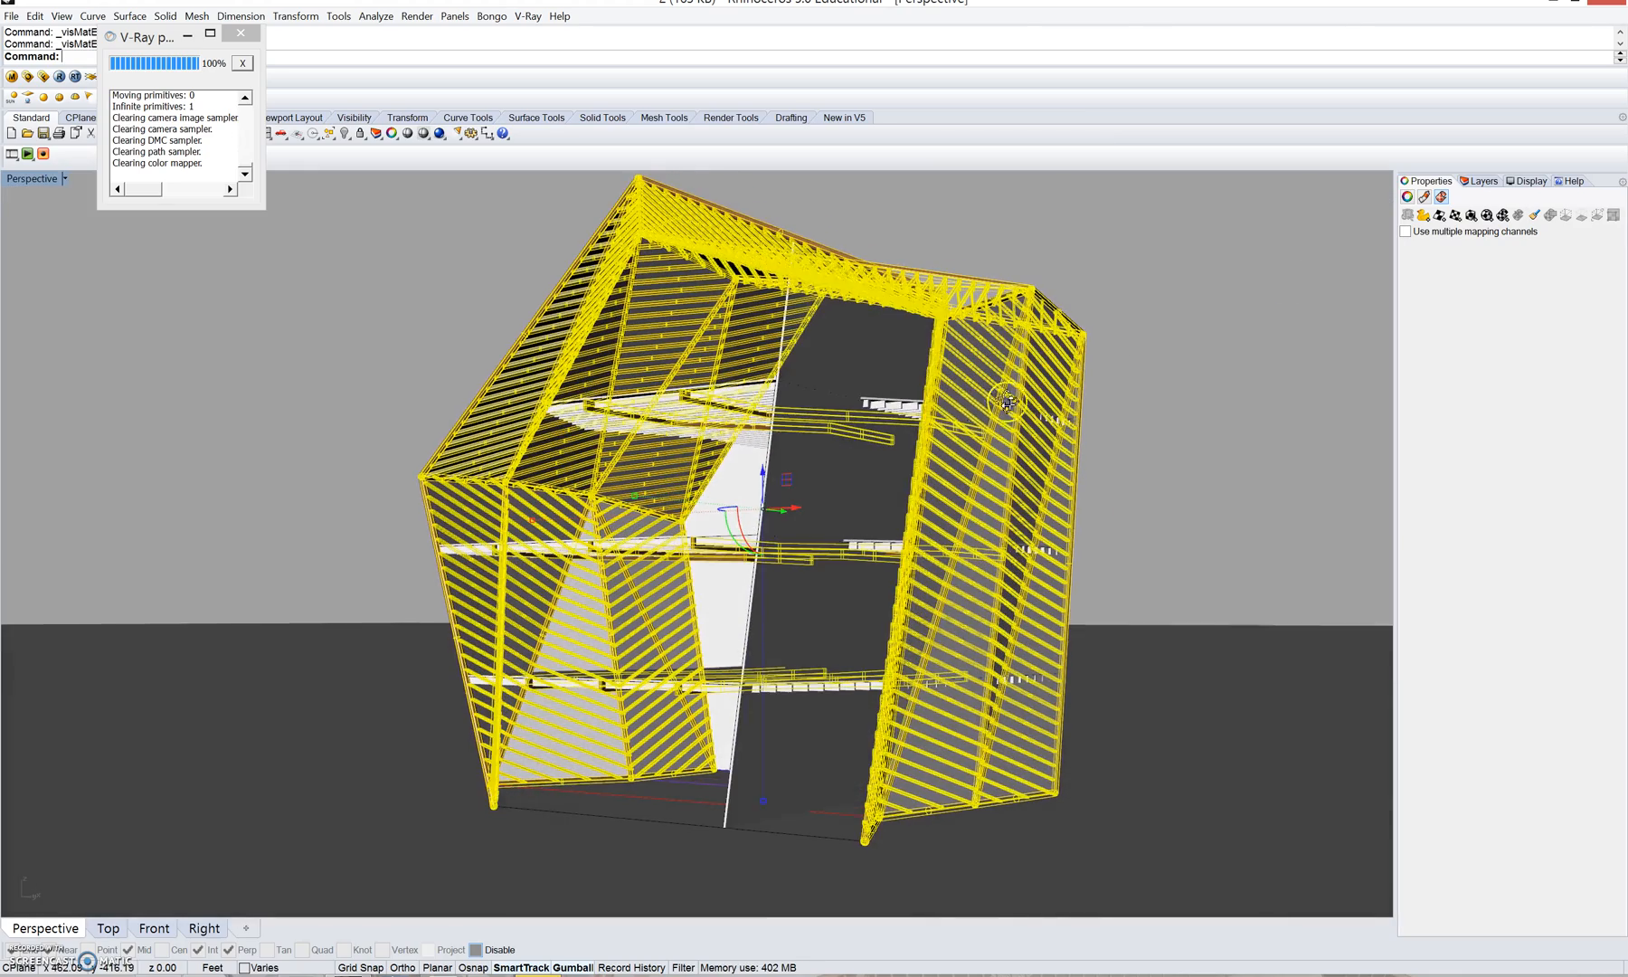
- Close the V-Ray progress window and apply capped box mapping to the selected framing, using its bounding box and world coordinates
click(1471, 216)
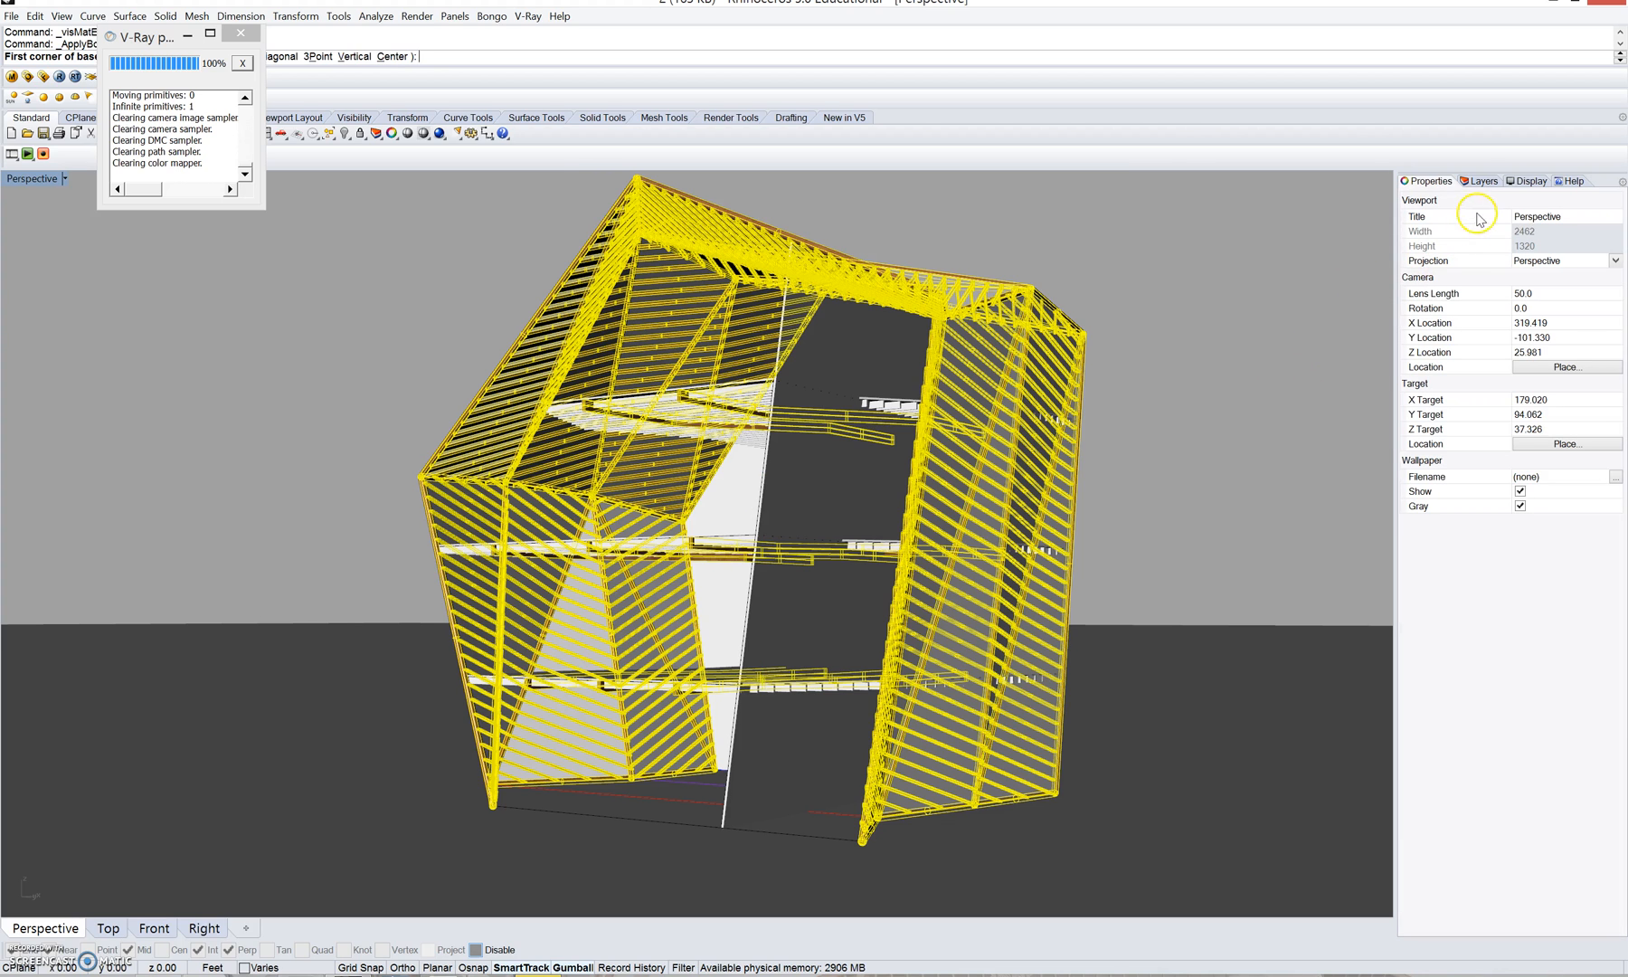
right_drag(979, 338, 966, 333)
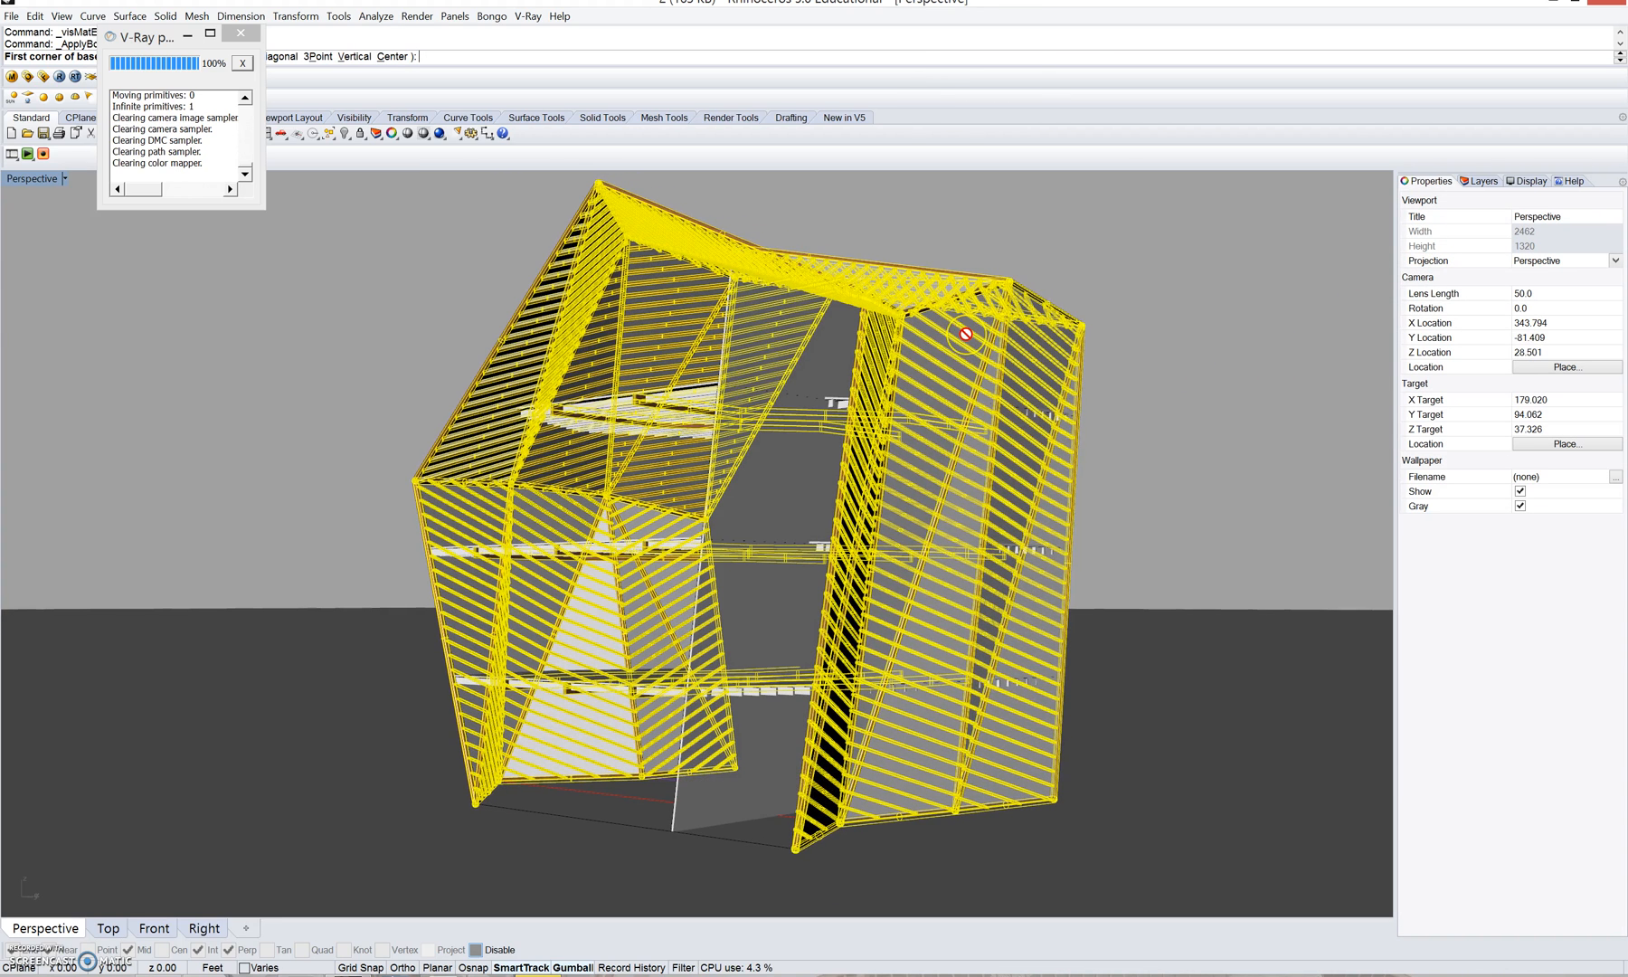
click(241, 33)
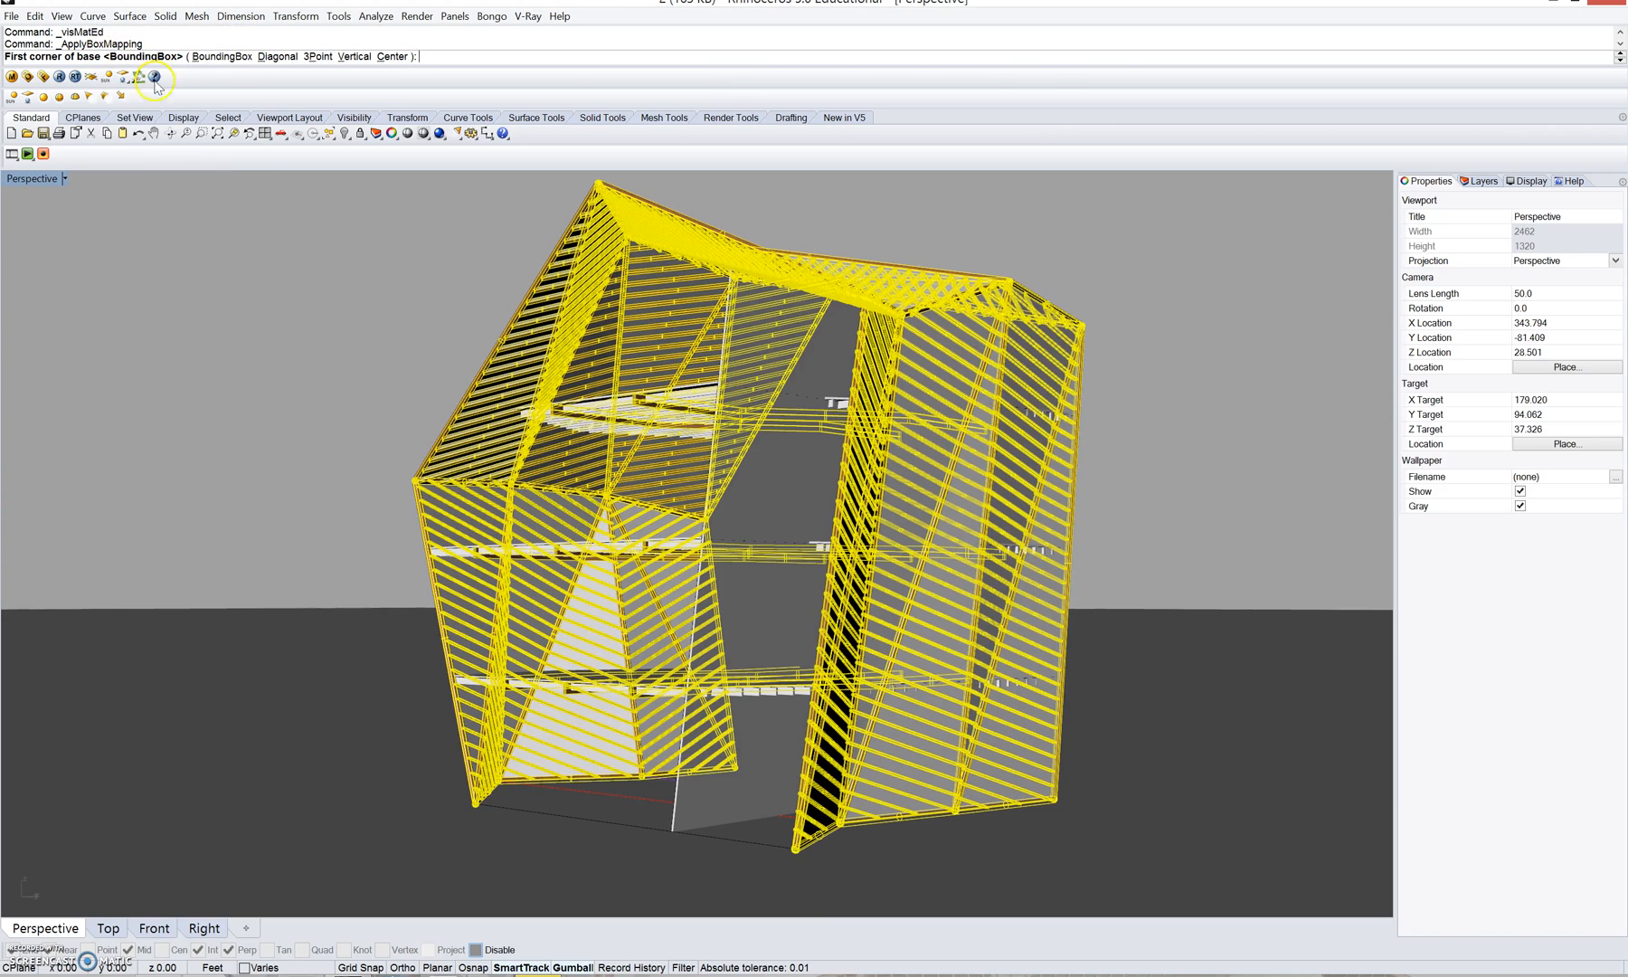
right_drag(498, 412, 621, 353)
scroll(533, 512, down, 6)
right_drag(591, 517, 588, 629)
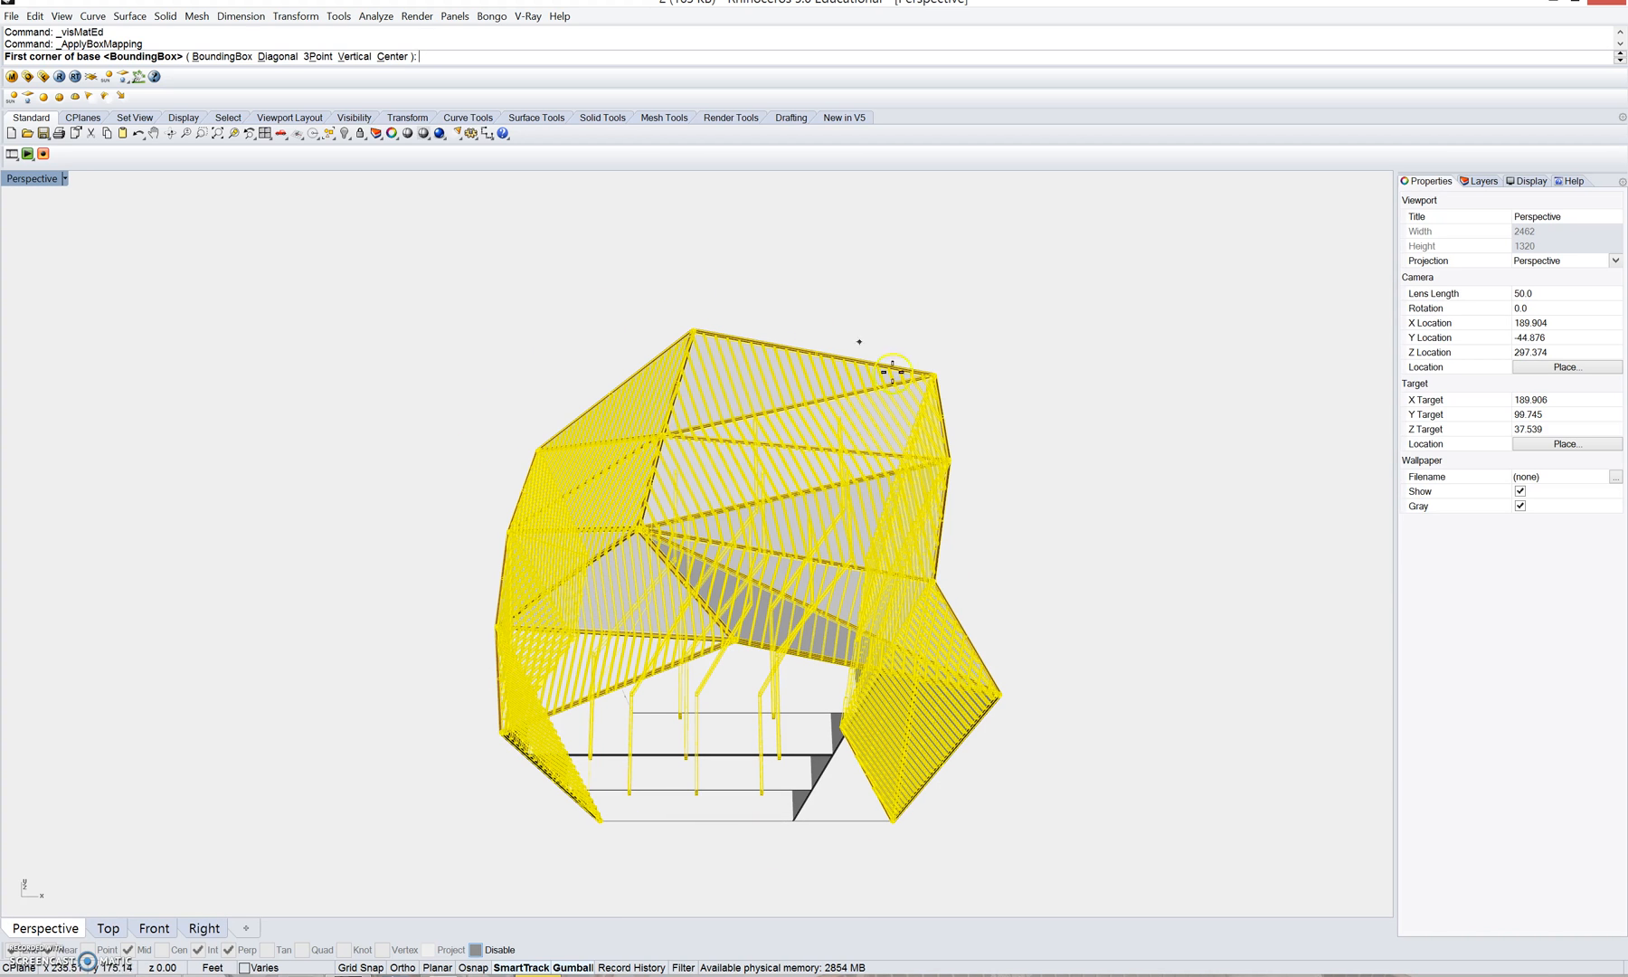
right_drag(625, 537, 499, 760)
scroll(533, 846, up, 6)
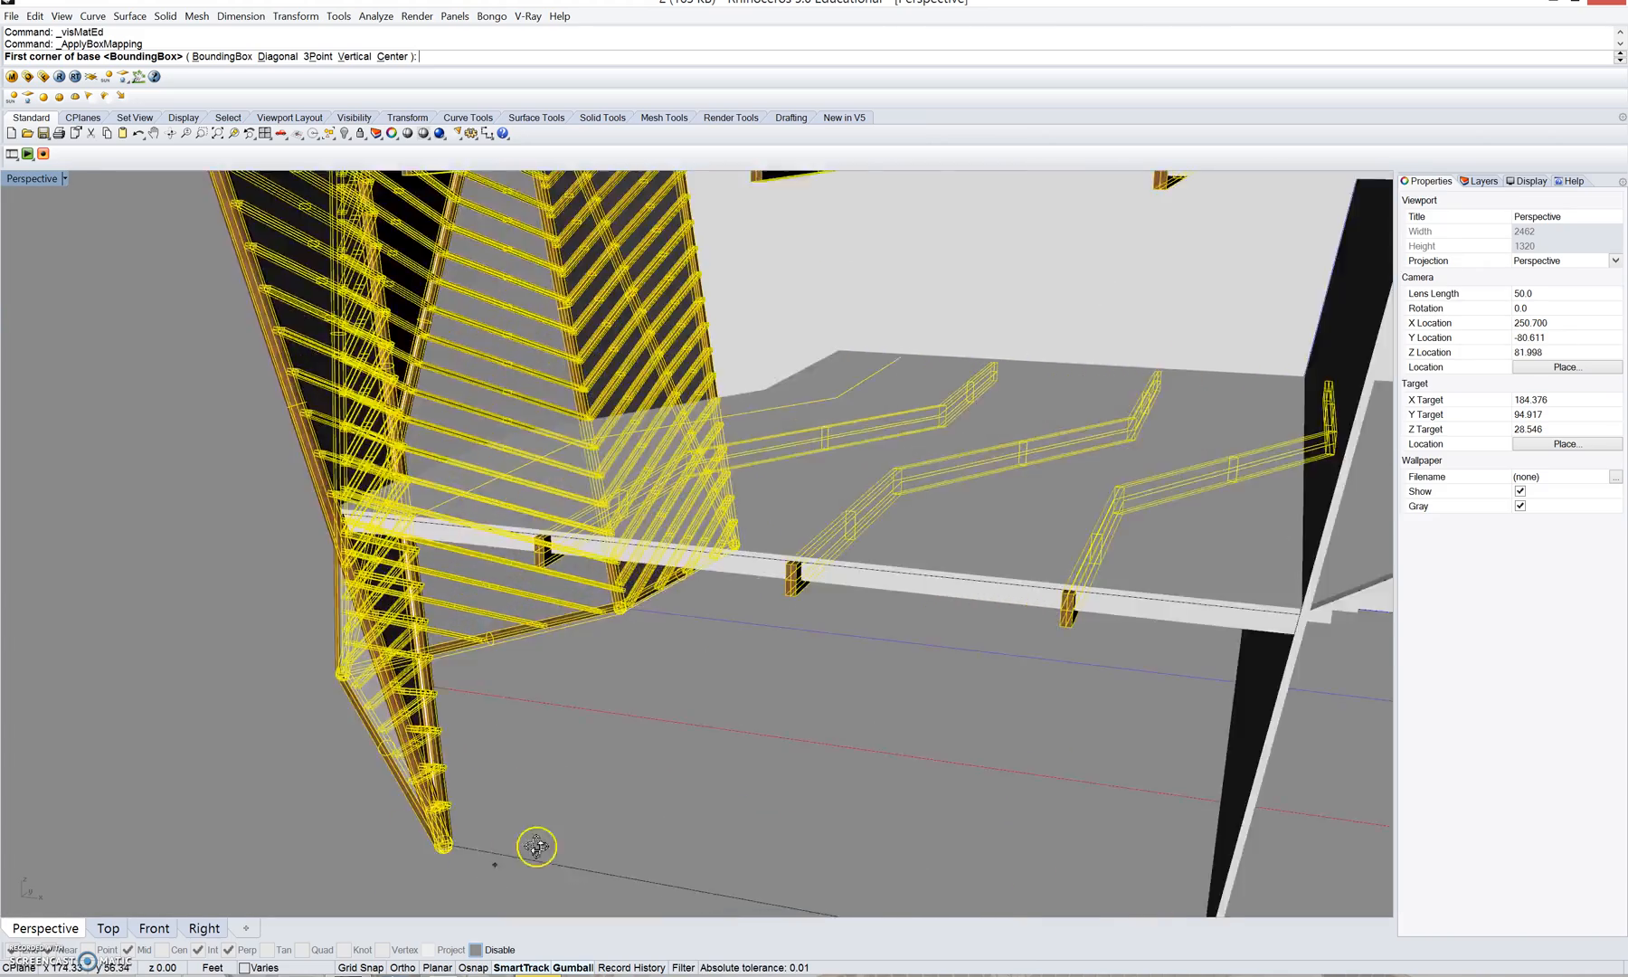
scroll(960, 629, down, 7)
right_drag(1061, 574, 916, 588)
scroll(986, 446, down, 5)
shift+right_drag(986, 446, 968, 511)
scroll(1010, 361, up, 2)
shift+right_drag(1011, 361, 850, 289)
scroll(858, 349, down, 5)
scroll(793, 429, up, 4)
shift+right_drag(827, 382, 814, 424)
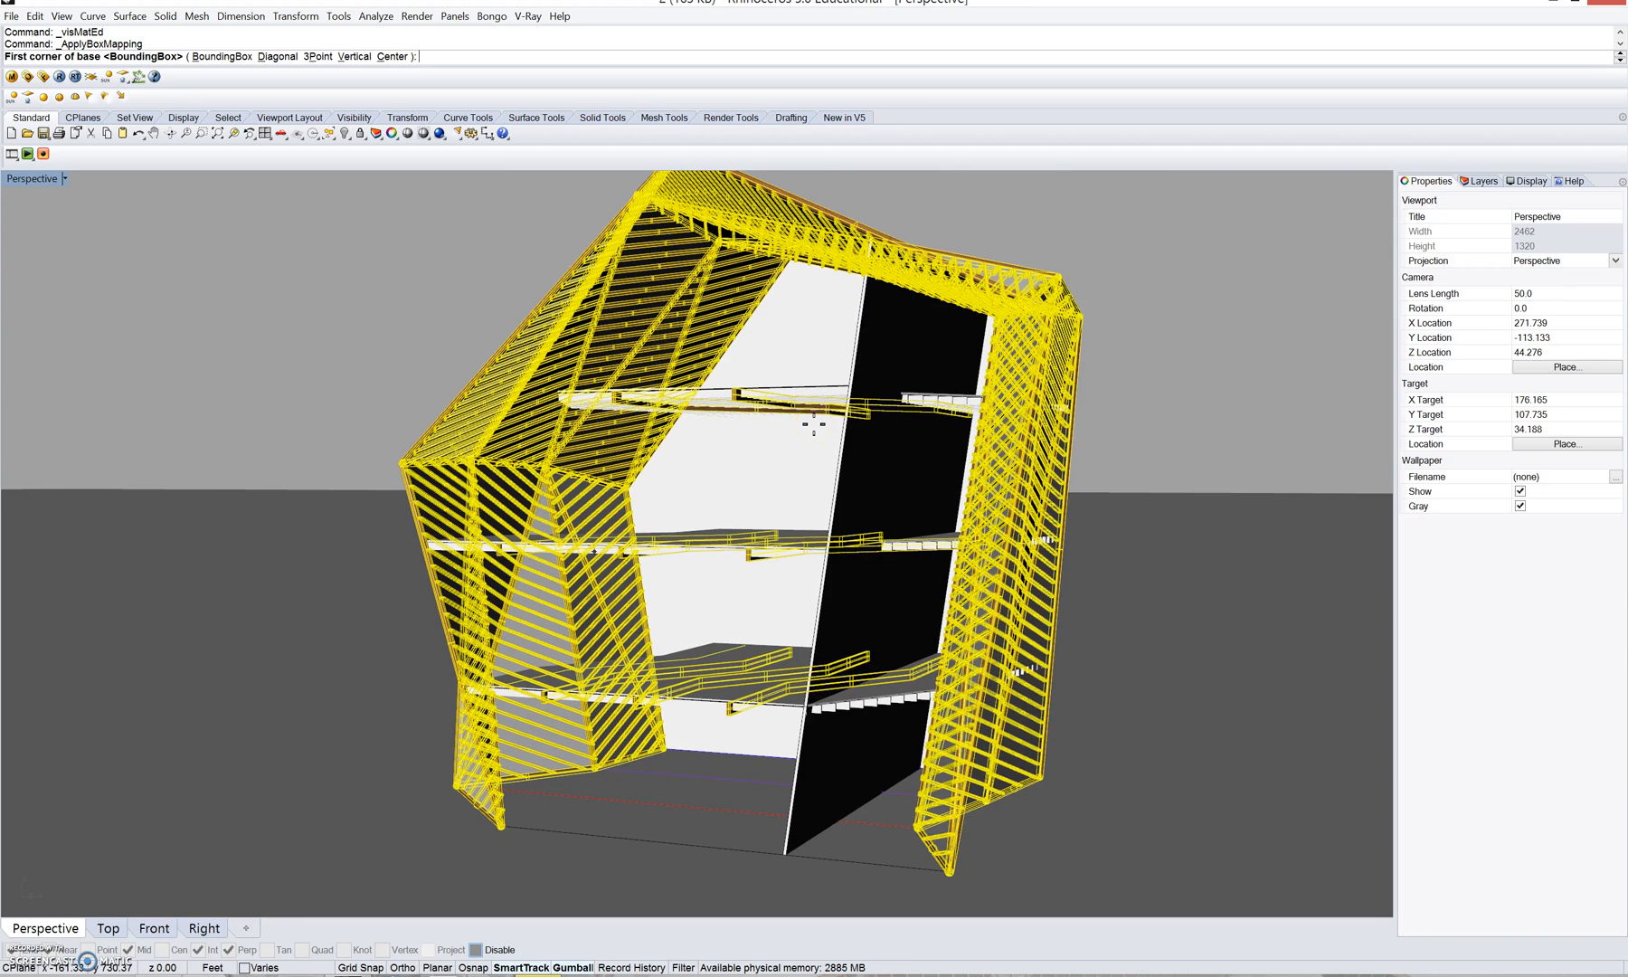
key(Return)
key(Return)
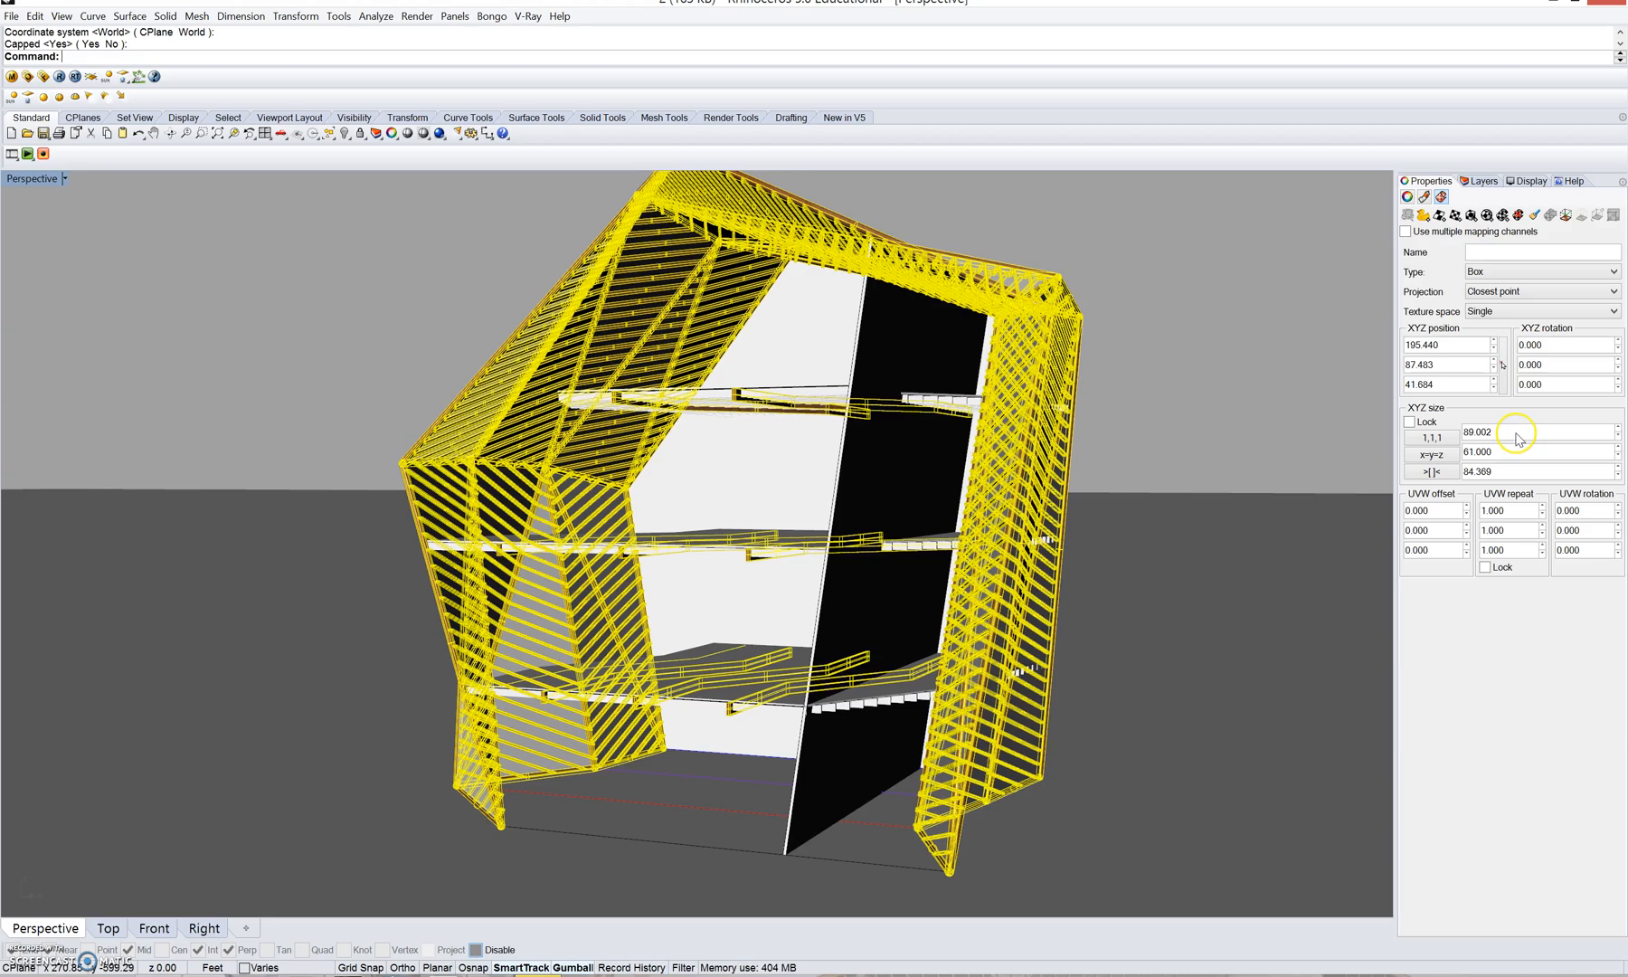
- Set the framing's box mapping XYZ size to 10 in all three directions
right_drag(952, 407, 1357, 413)
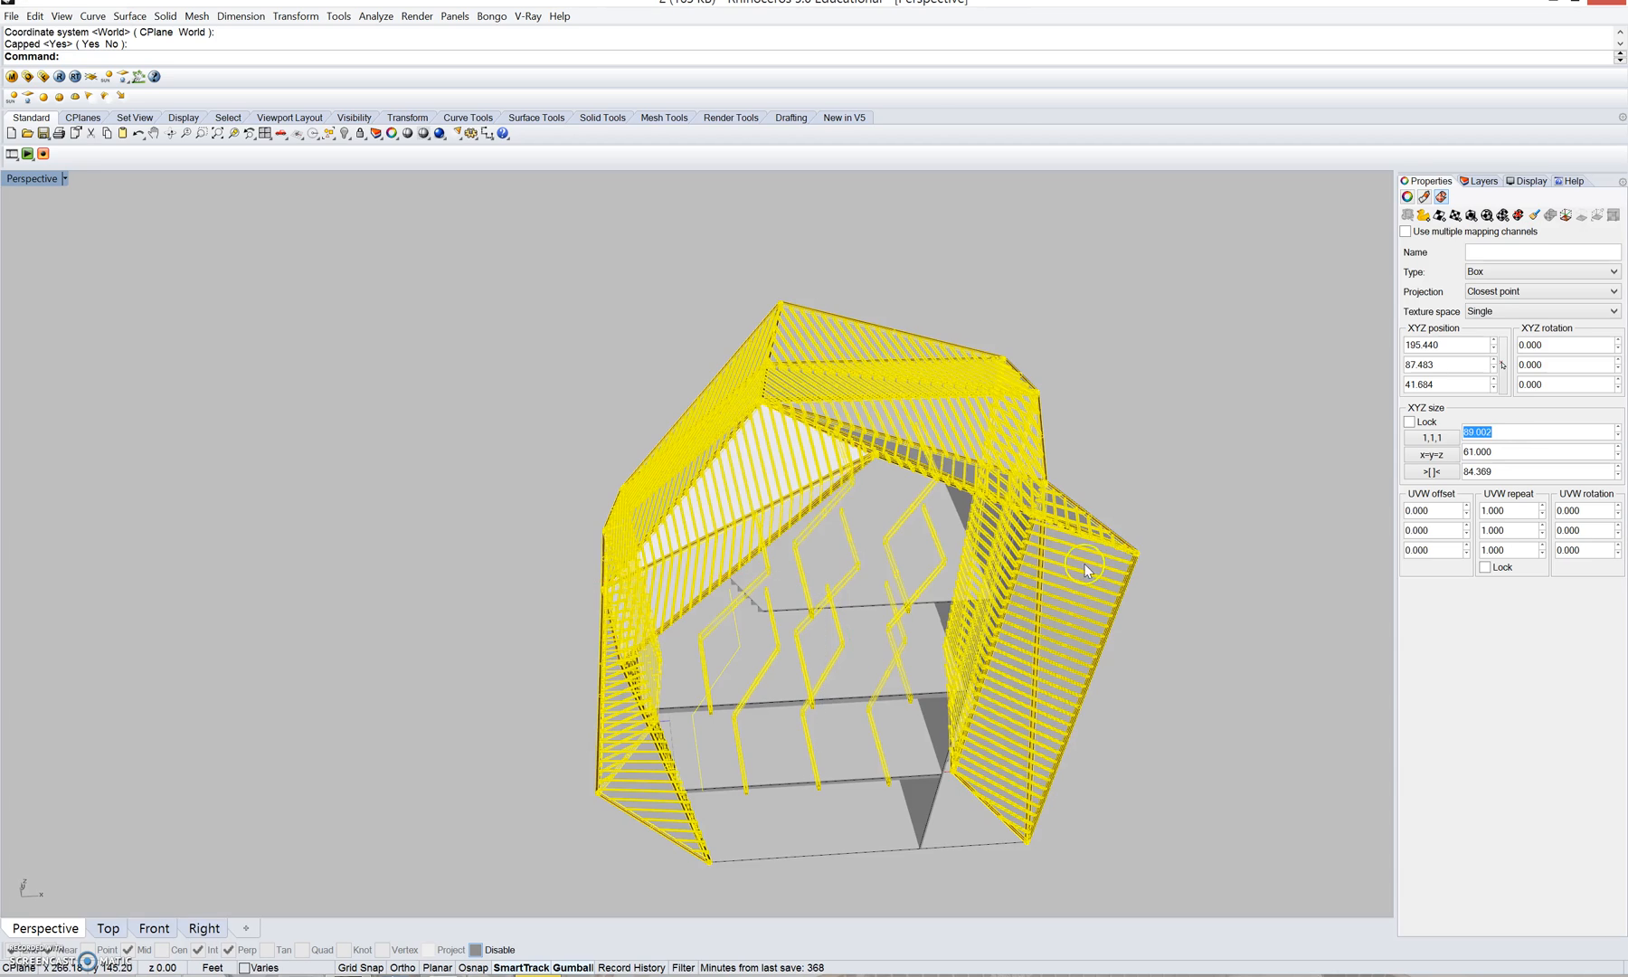
right_drag(1086, 564, 1011, 498)
click(1478, 450)
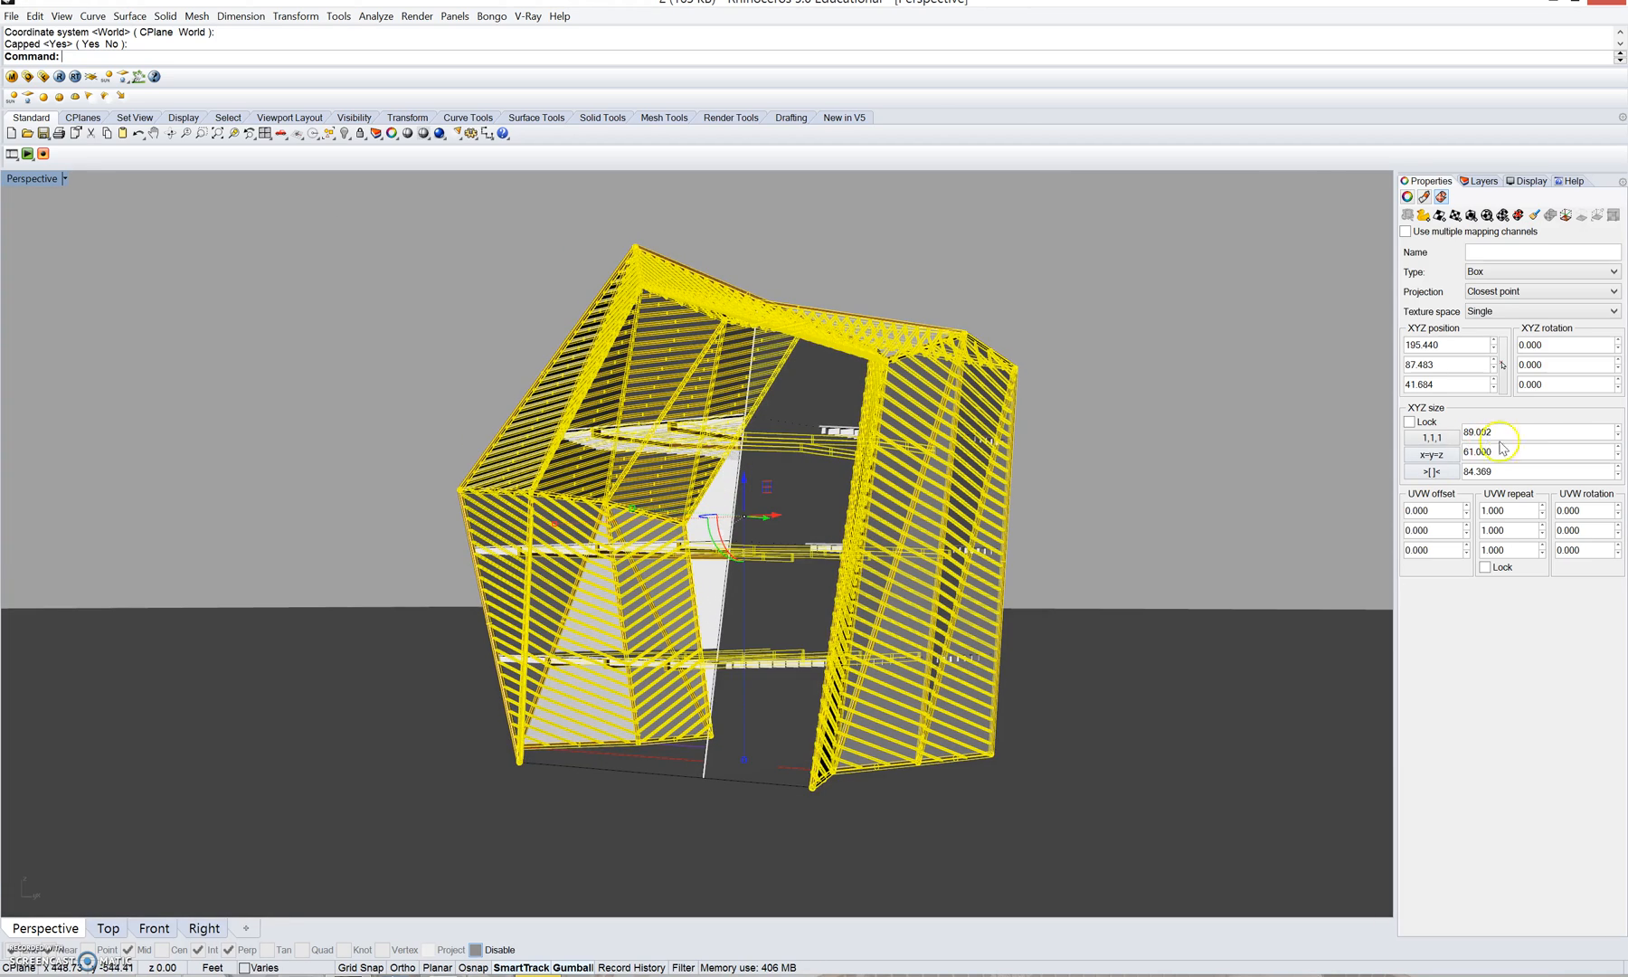
right_drag(1174, 483, 1028, 474)
double_click(1493, 432)
text(10)
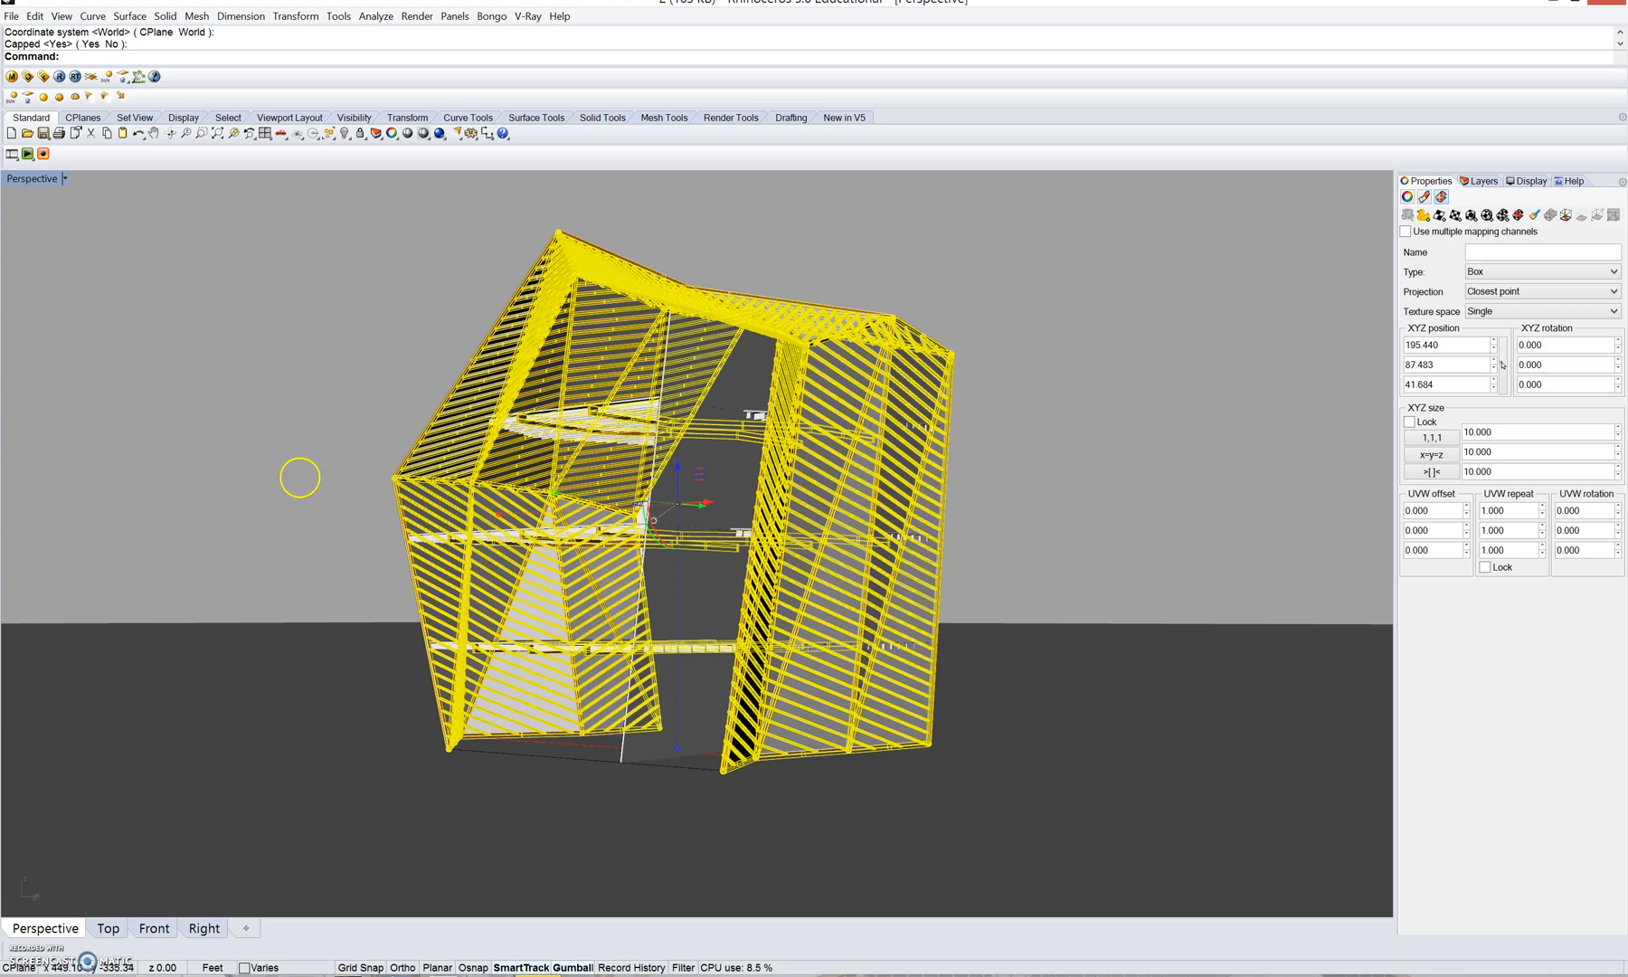
- Deselect the framing, select the three floor levels inside the building, and remove the back wall and other unwanted polysurfaces from the selection
right_drag(995, 479, 965, 520)
click(970, 291)
right_drag(882, 443, 895, 547)
scroll(884, 531, up, 8)
drag(832, 441, 839, 751)
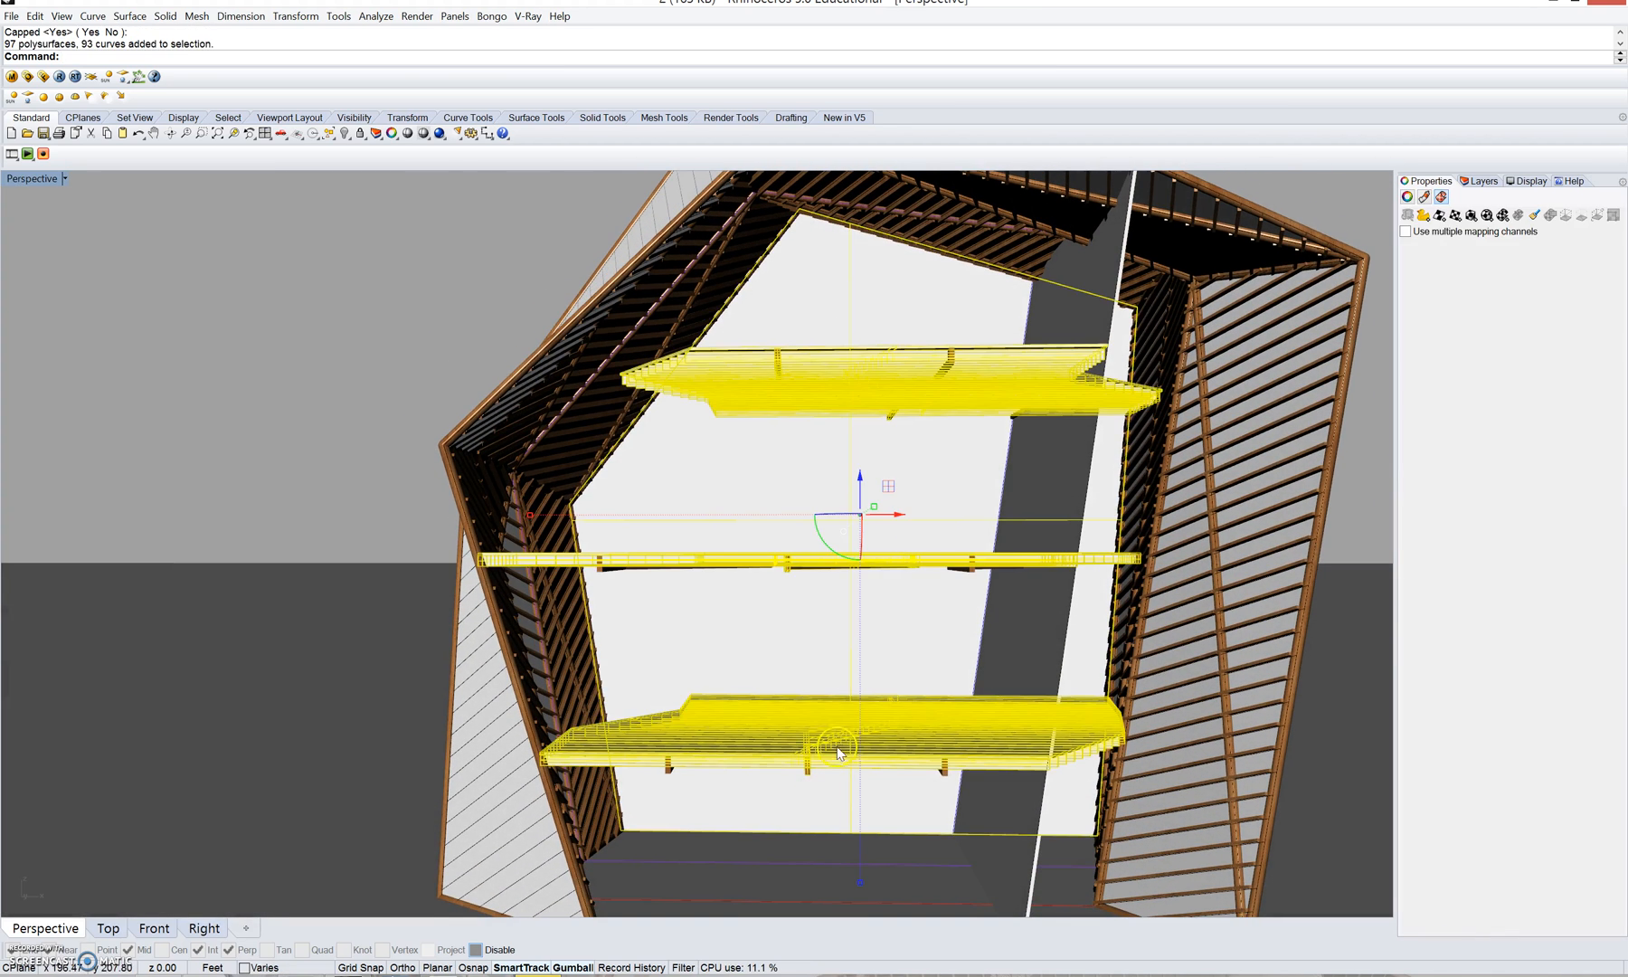
ctrl+click(680, 672)
right_drag(674, 575, 791, 599)
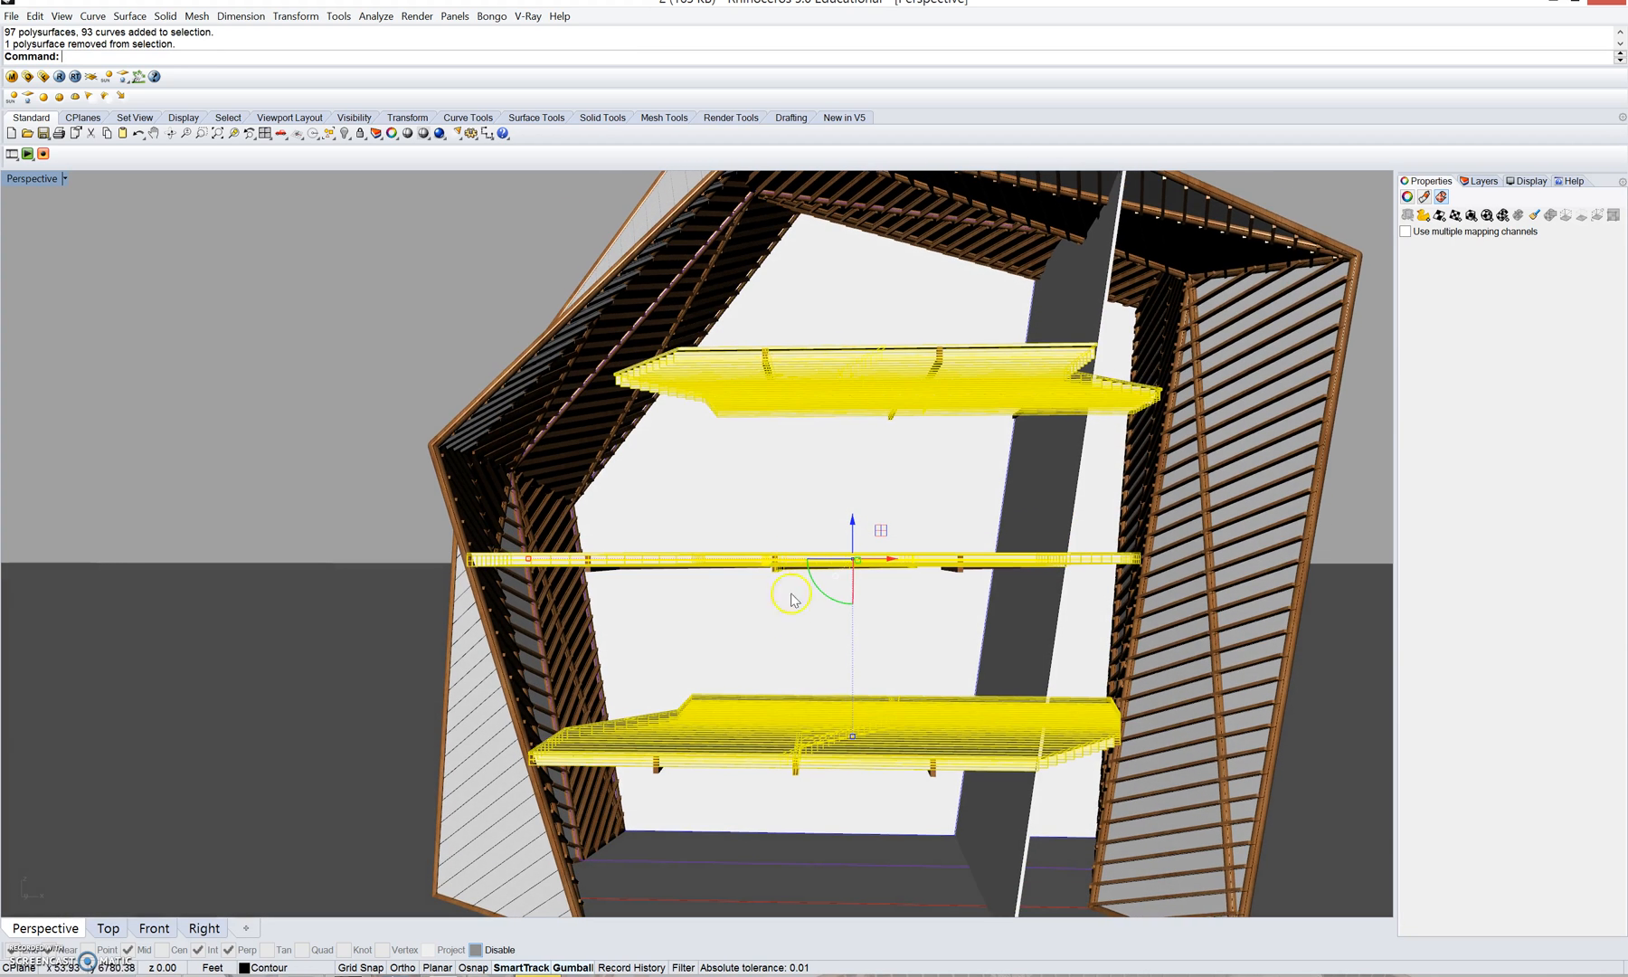
ctrl+click(734, 698)
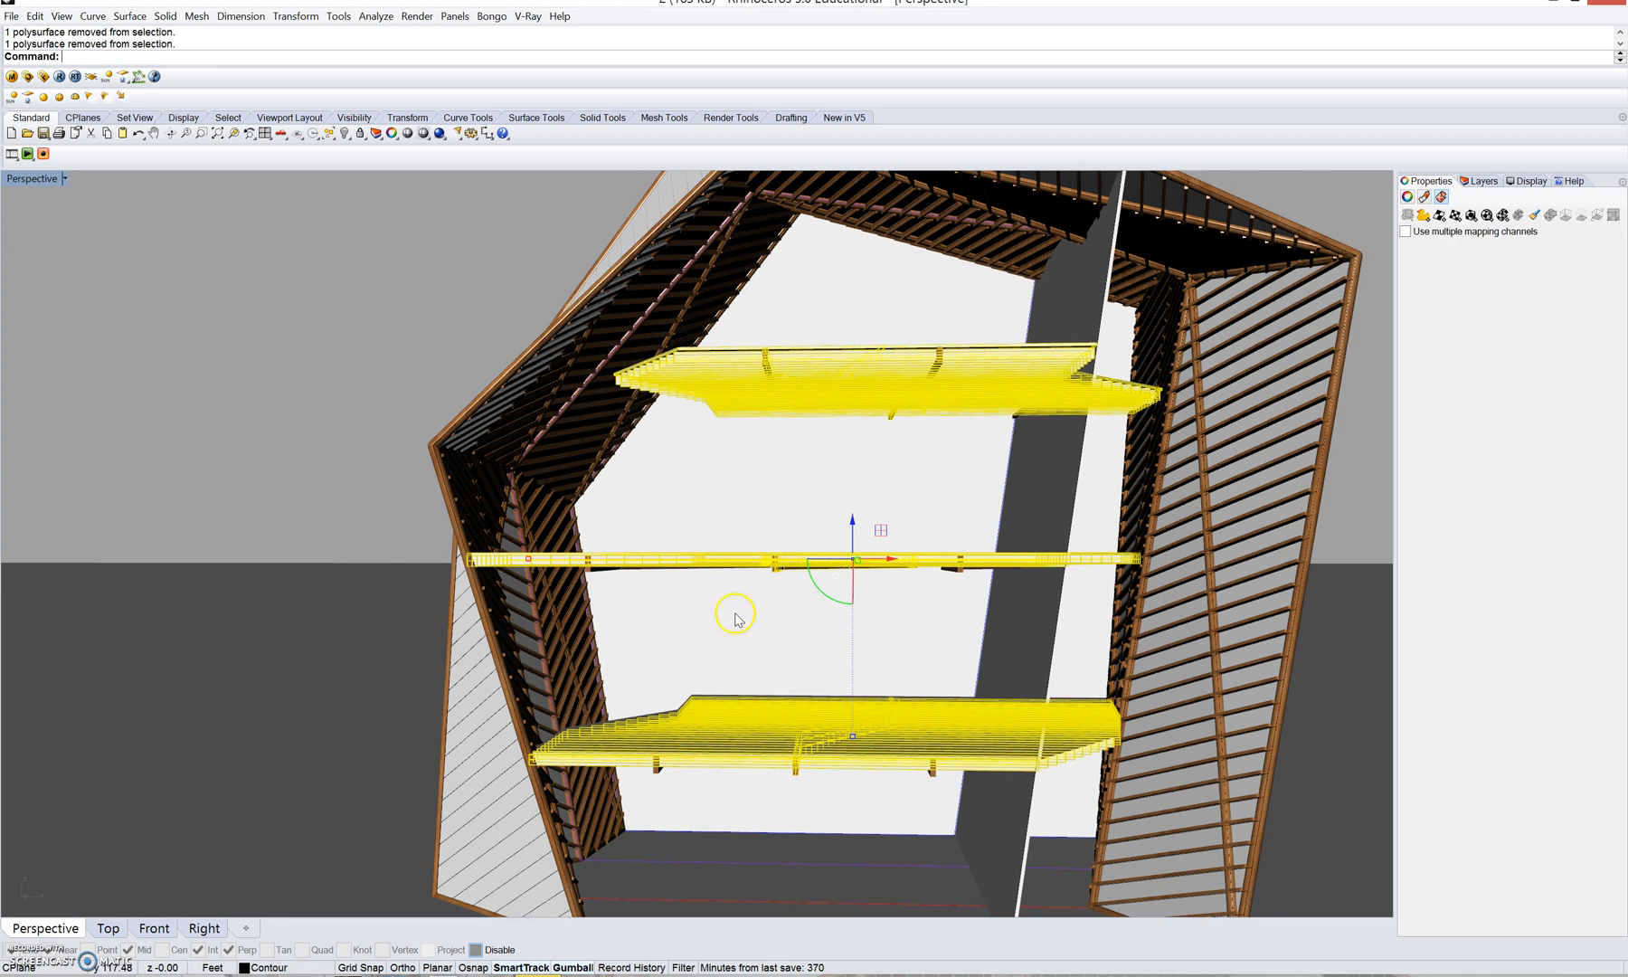
right_drag(758, 554, 752, 556)
right_drag(767, 465, 753, 395)
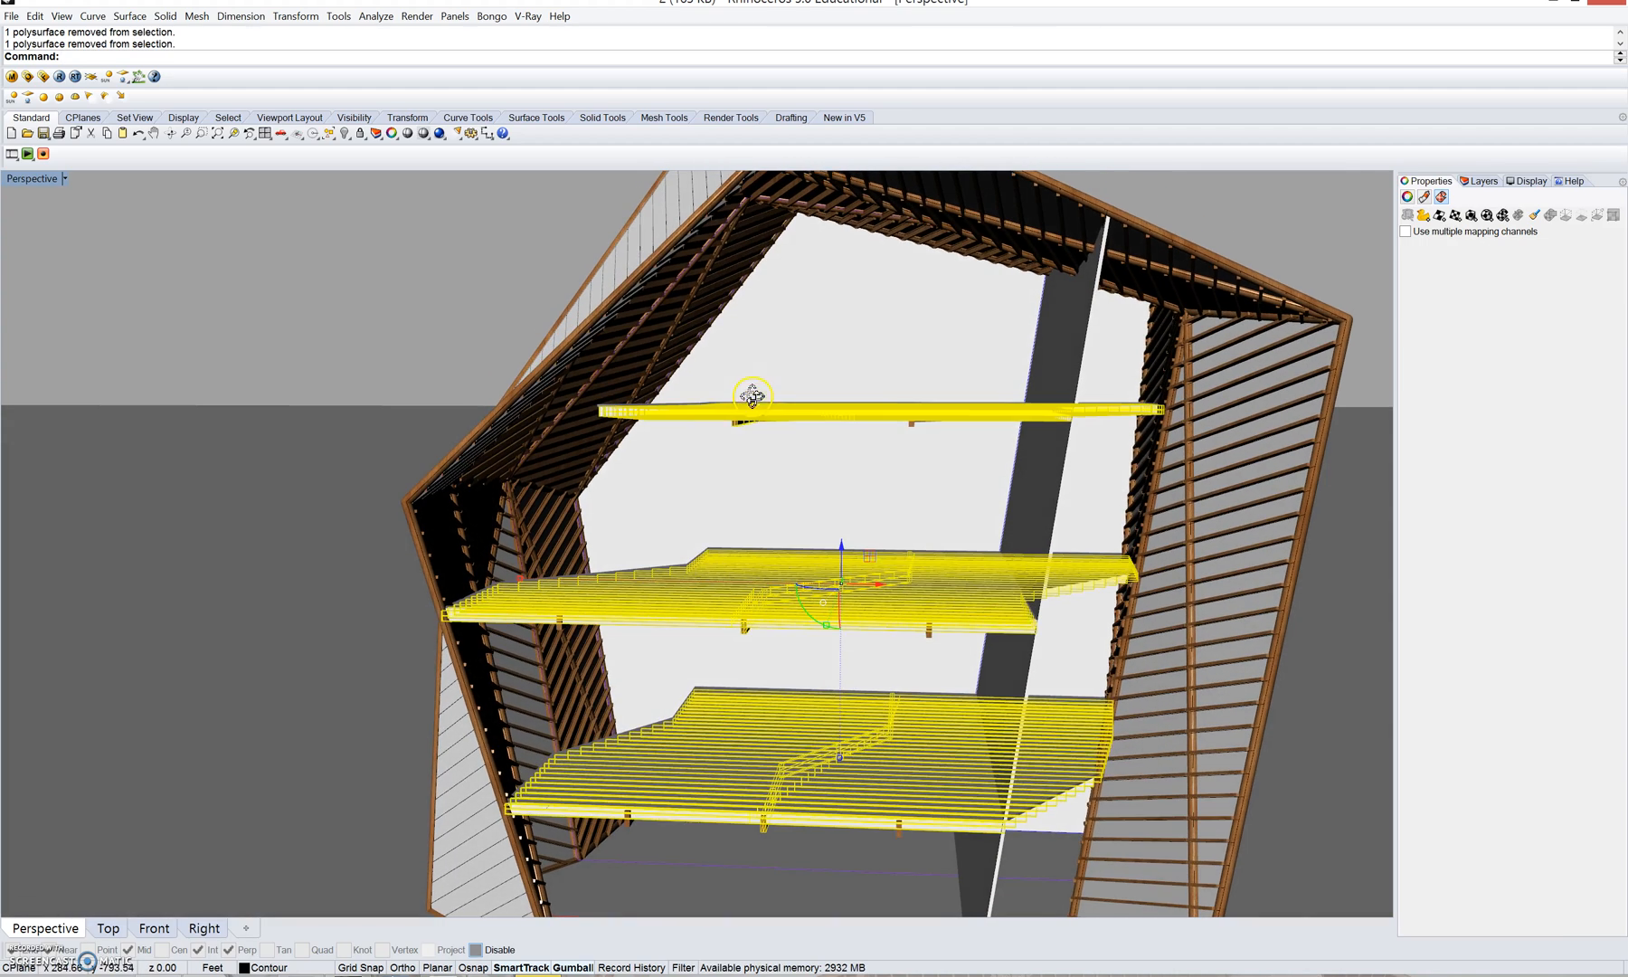
right_drag(807, 567, 805, 567)
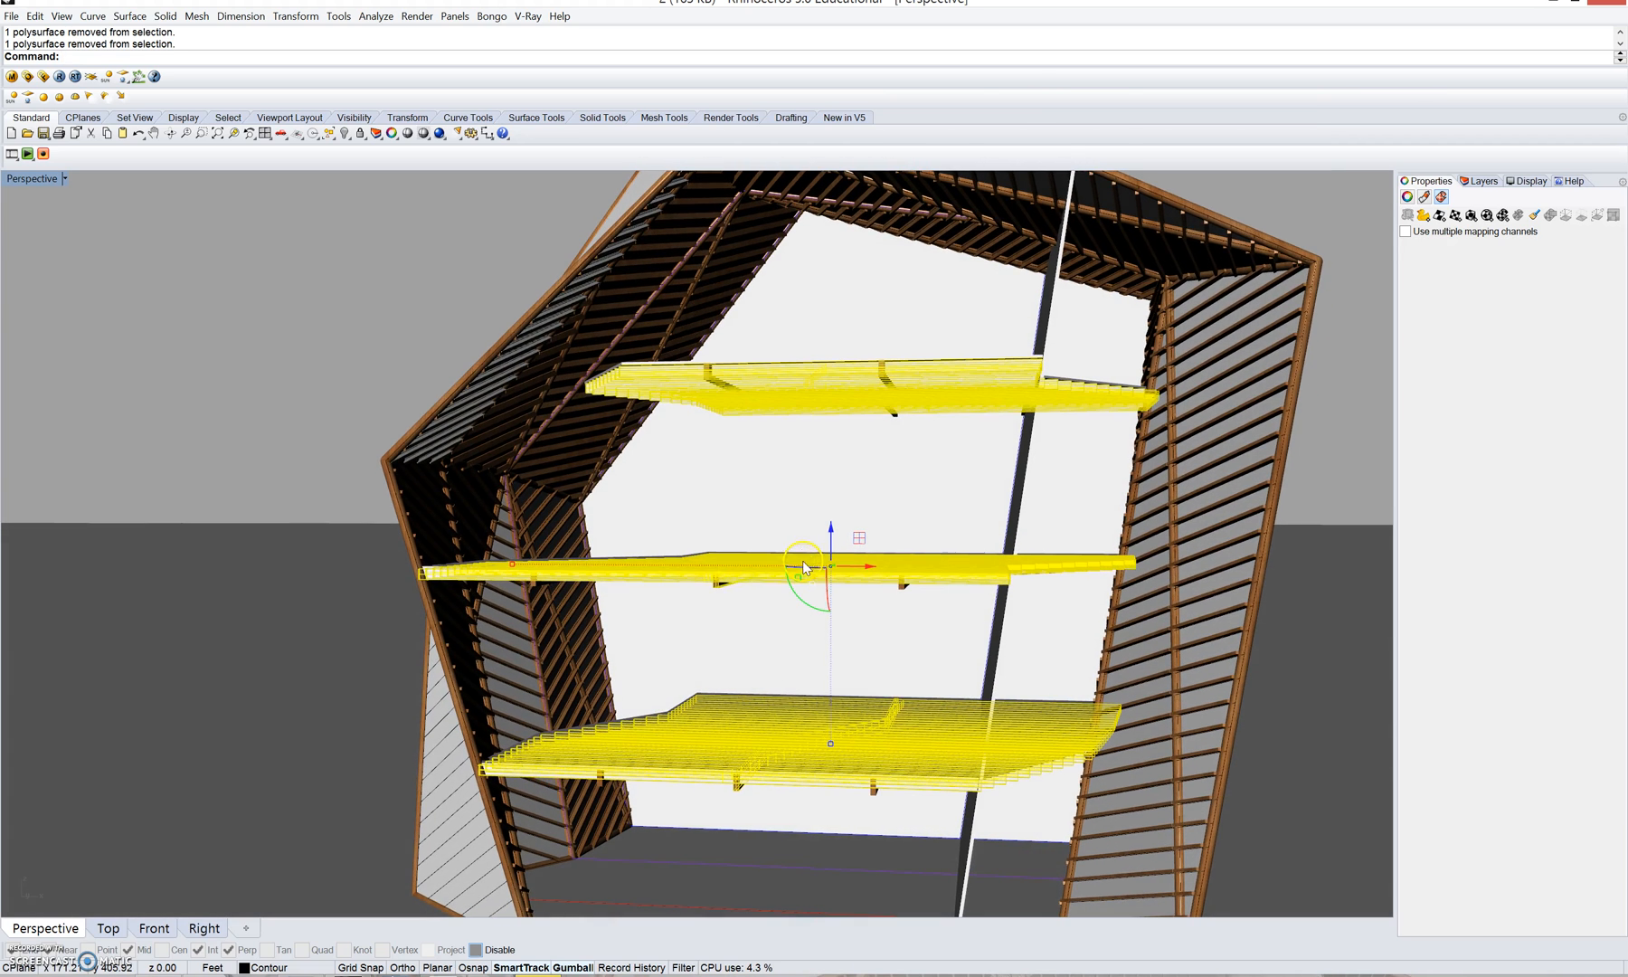
ctrl+click(737, 789)
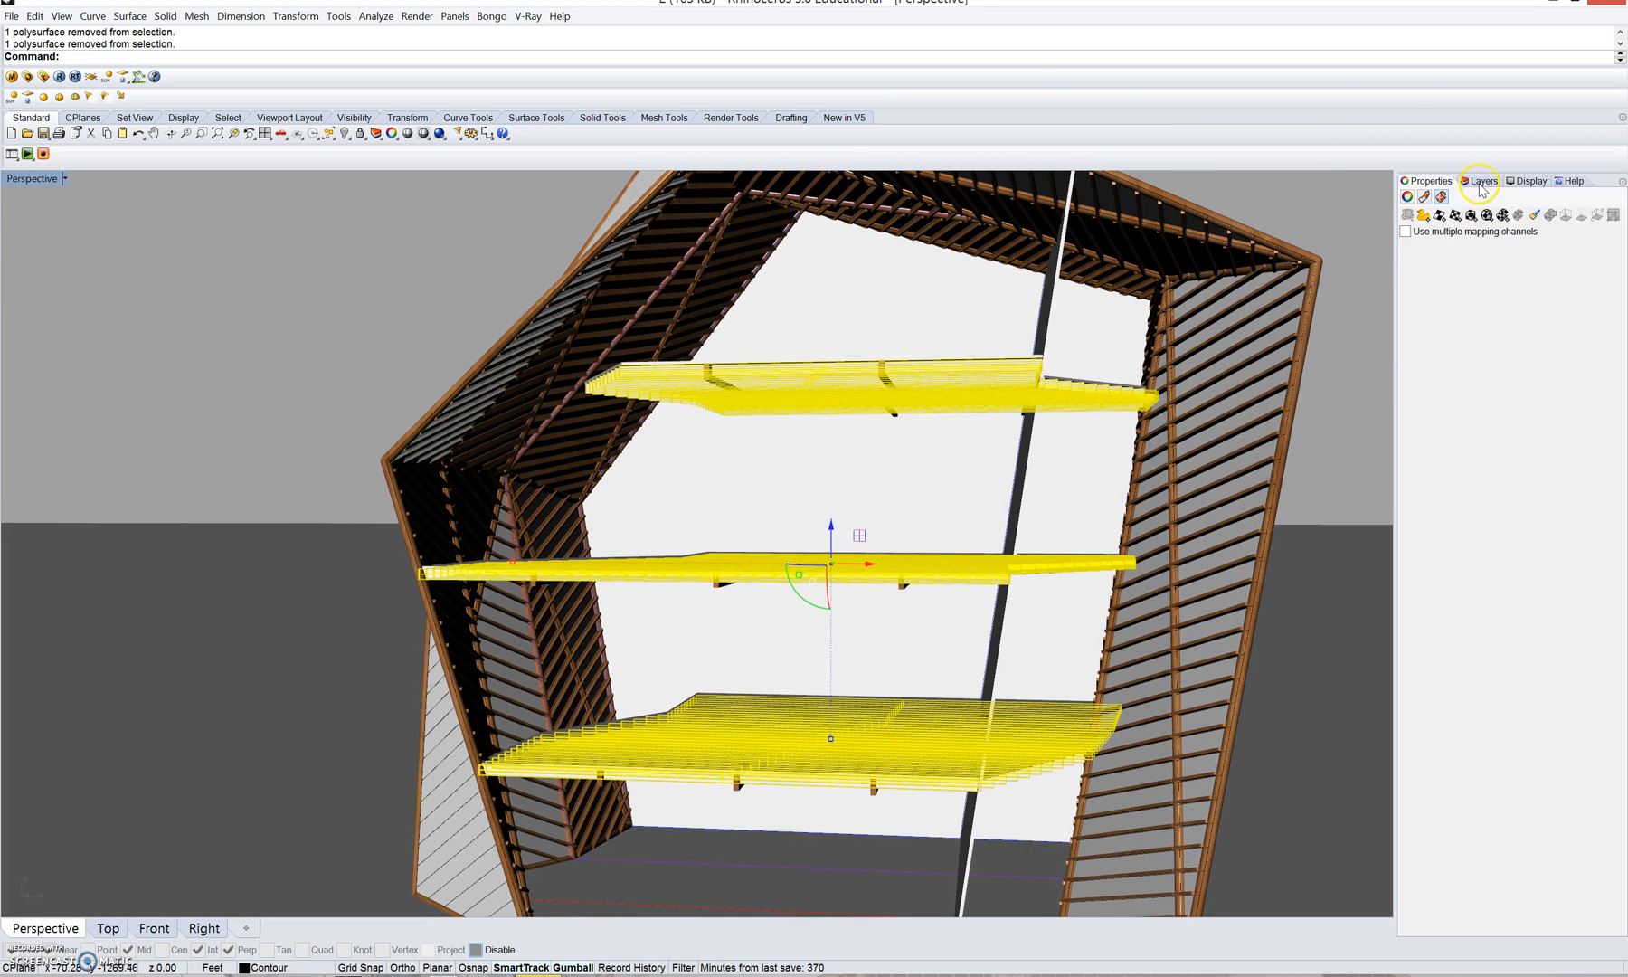
- Apply the Wood_01 material to the selected floors and close the V-Ray material editor
click(11, 78)
click(625, 531)
right_click(628, 531)
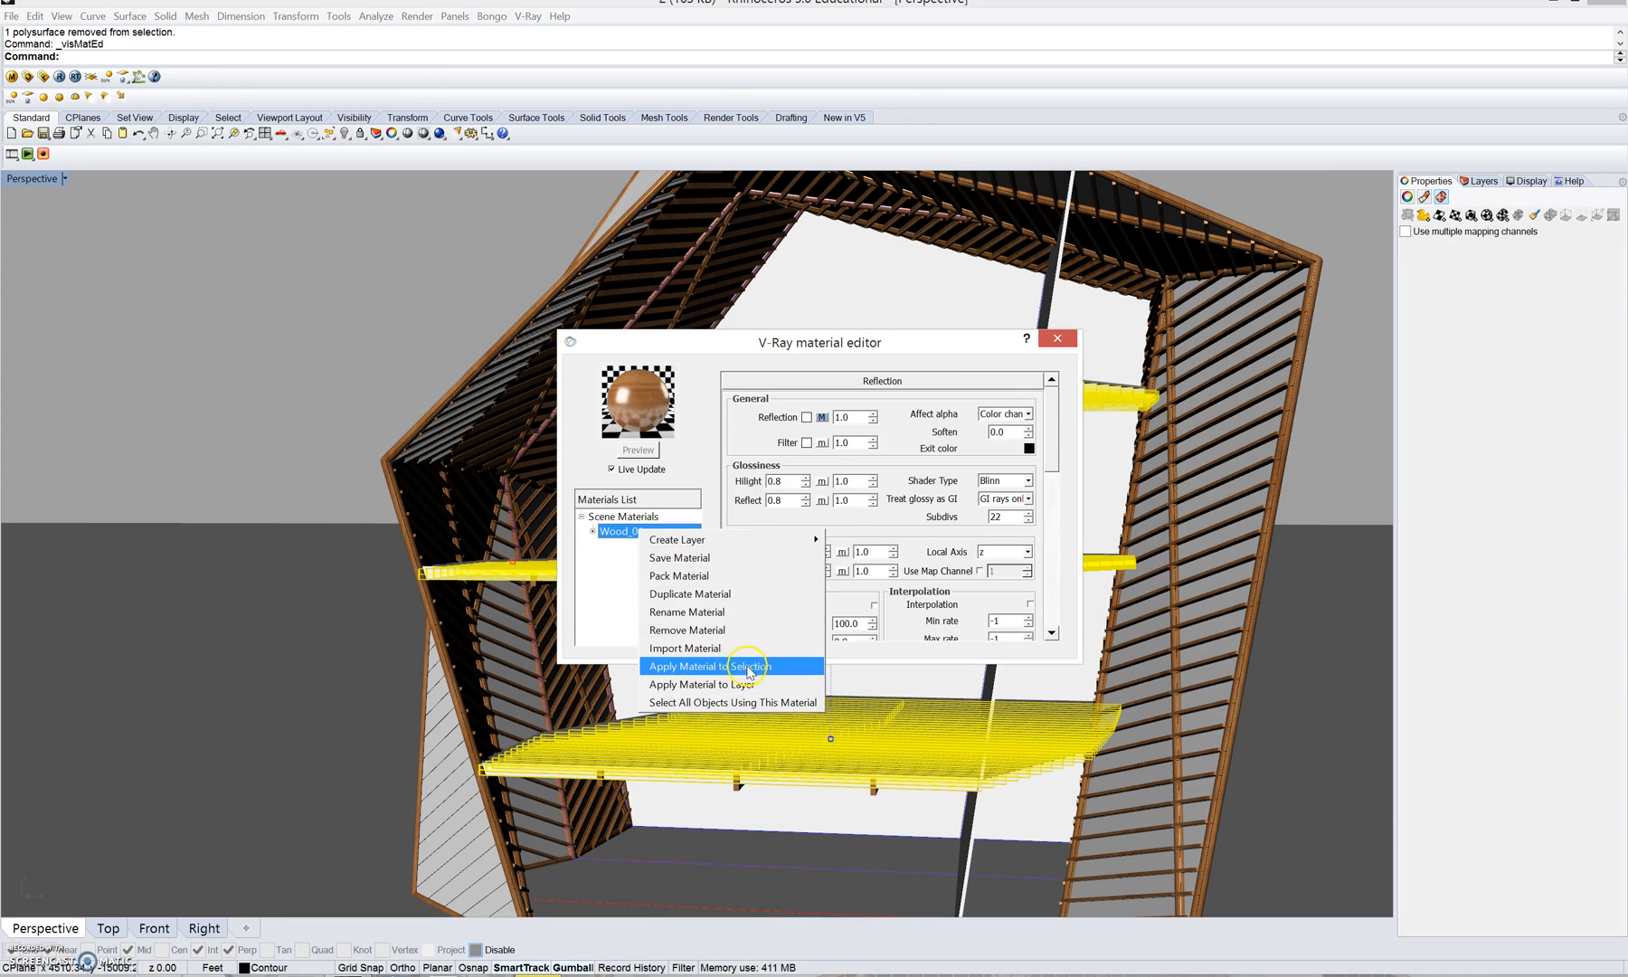
click(749, 667)
click(1056, 340)
- Apply capped box mapping to the selected floors, using their bounding box and world coordinates
right_drag(1054, 347, 1037, 397)
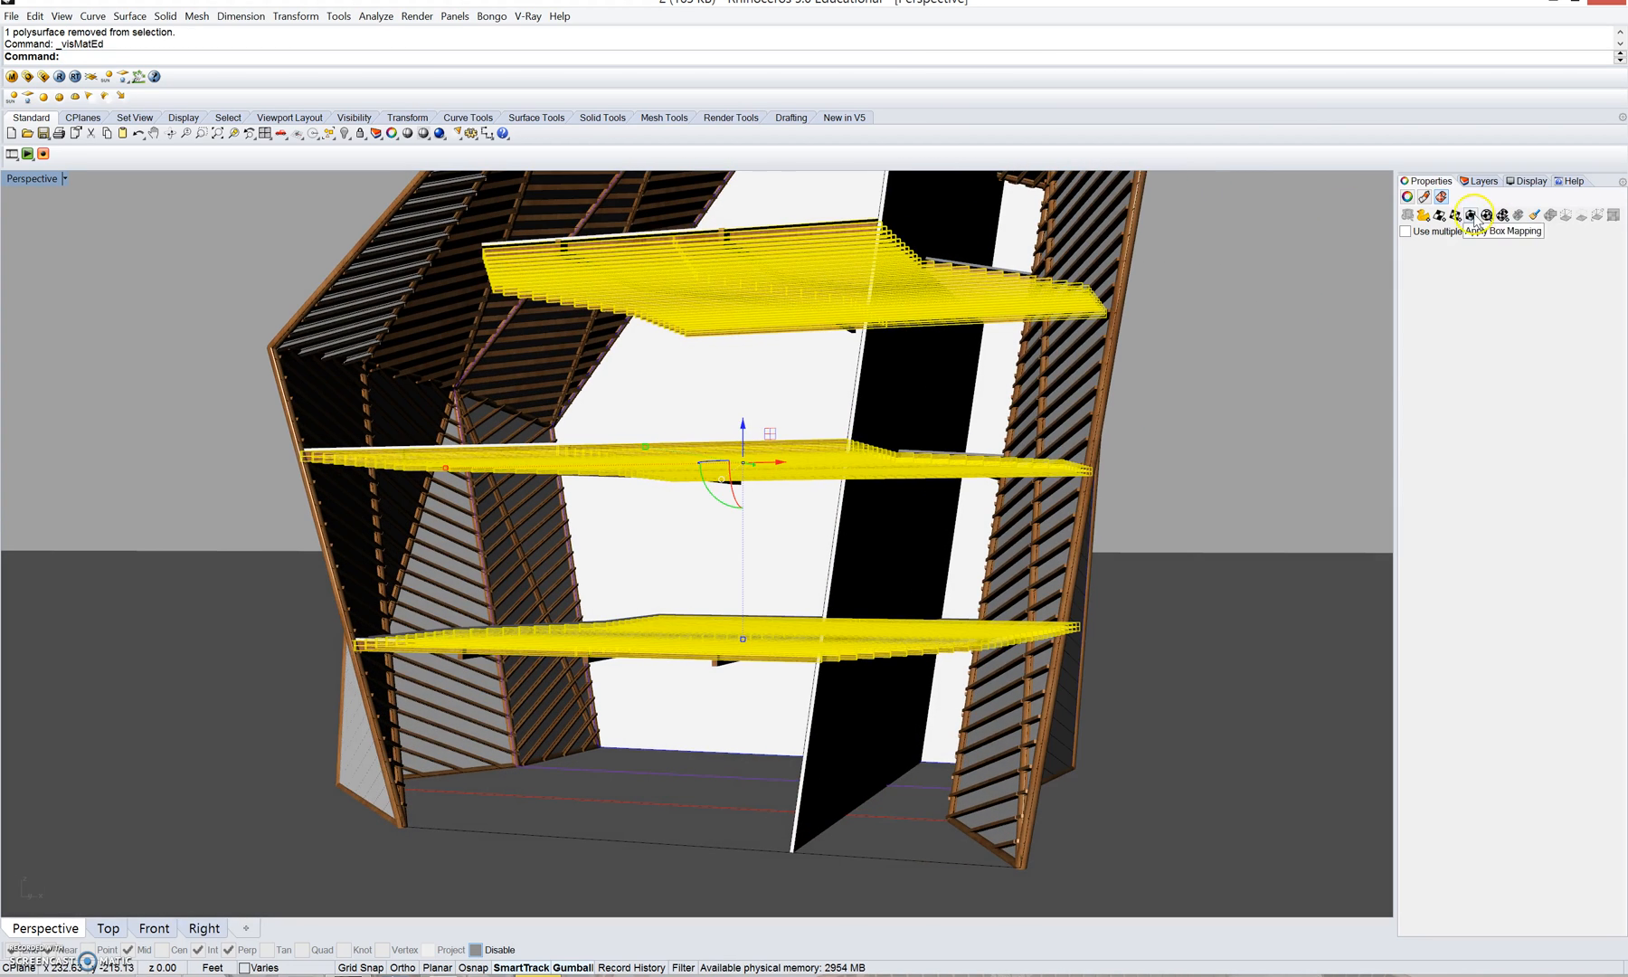
click(1471, 216)
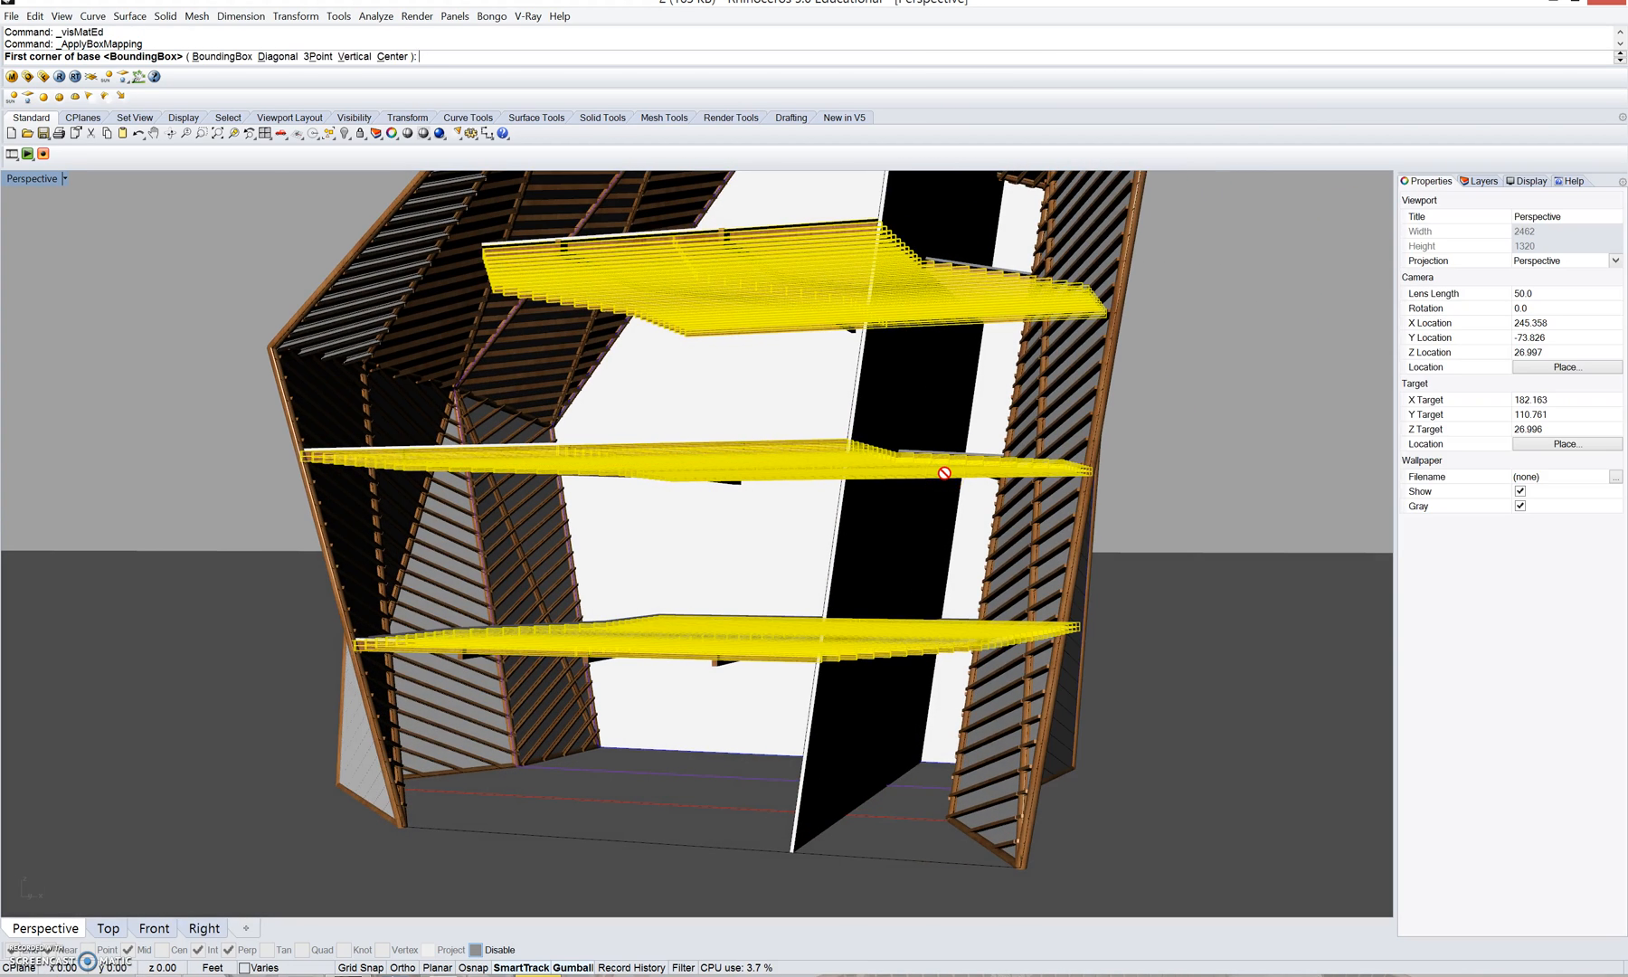
key(Return)
key(Return)
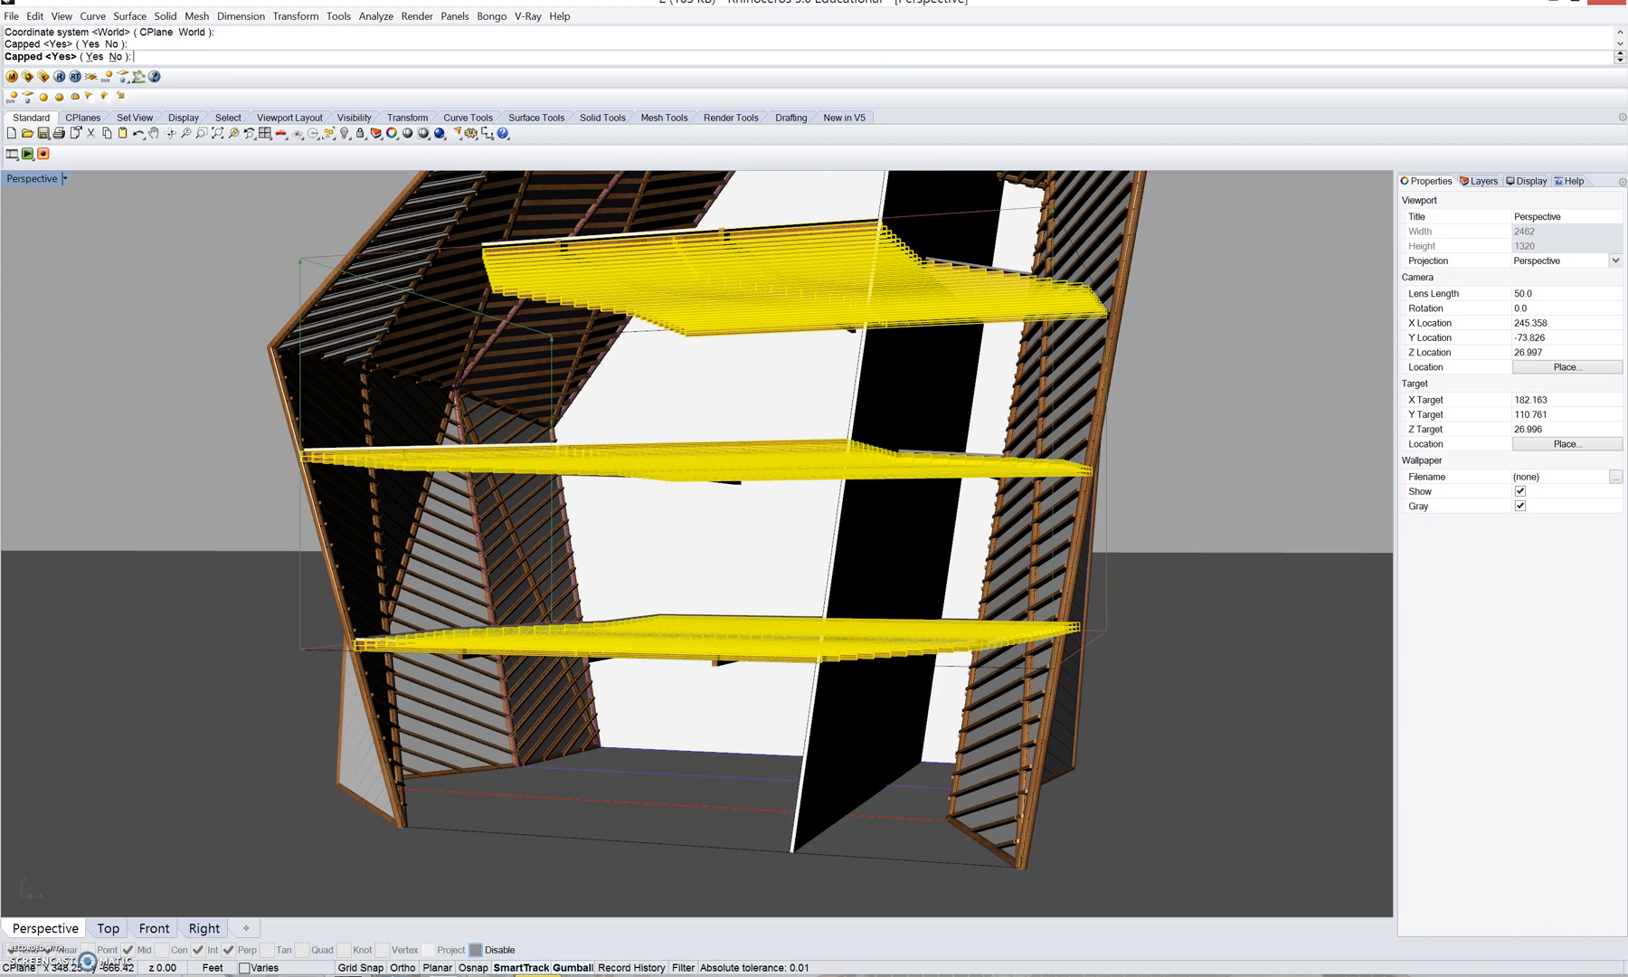
key(Return)
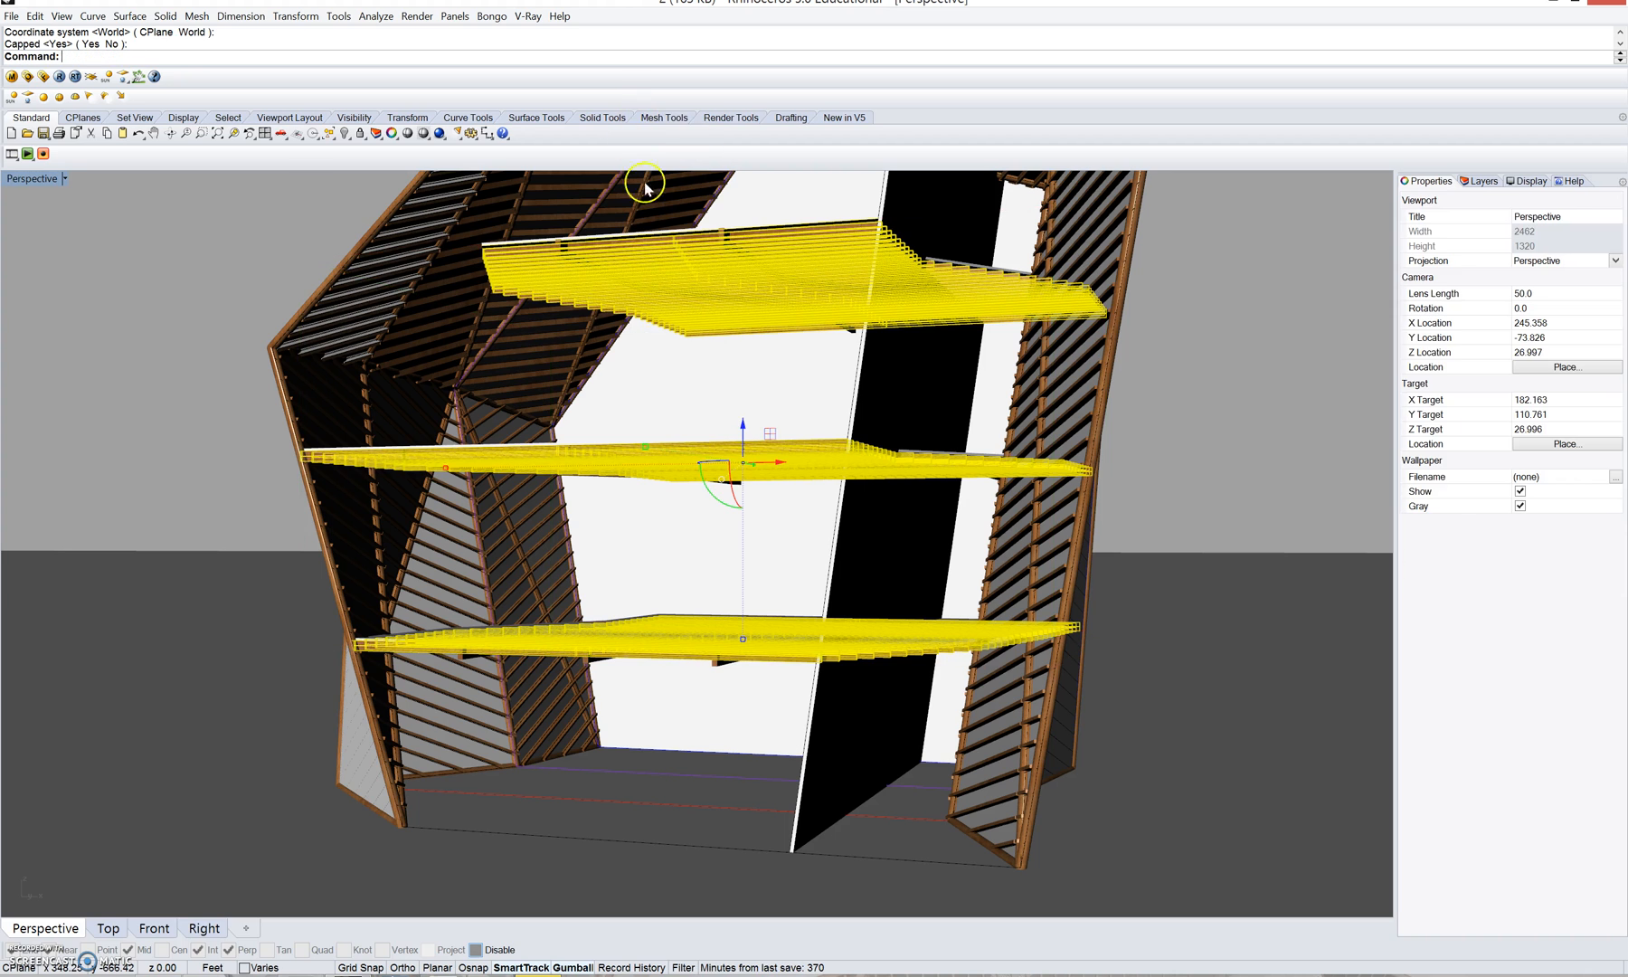
- Switch the Perspective viewport to Wireframe display
click(69, 179)
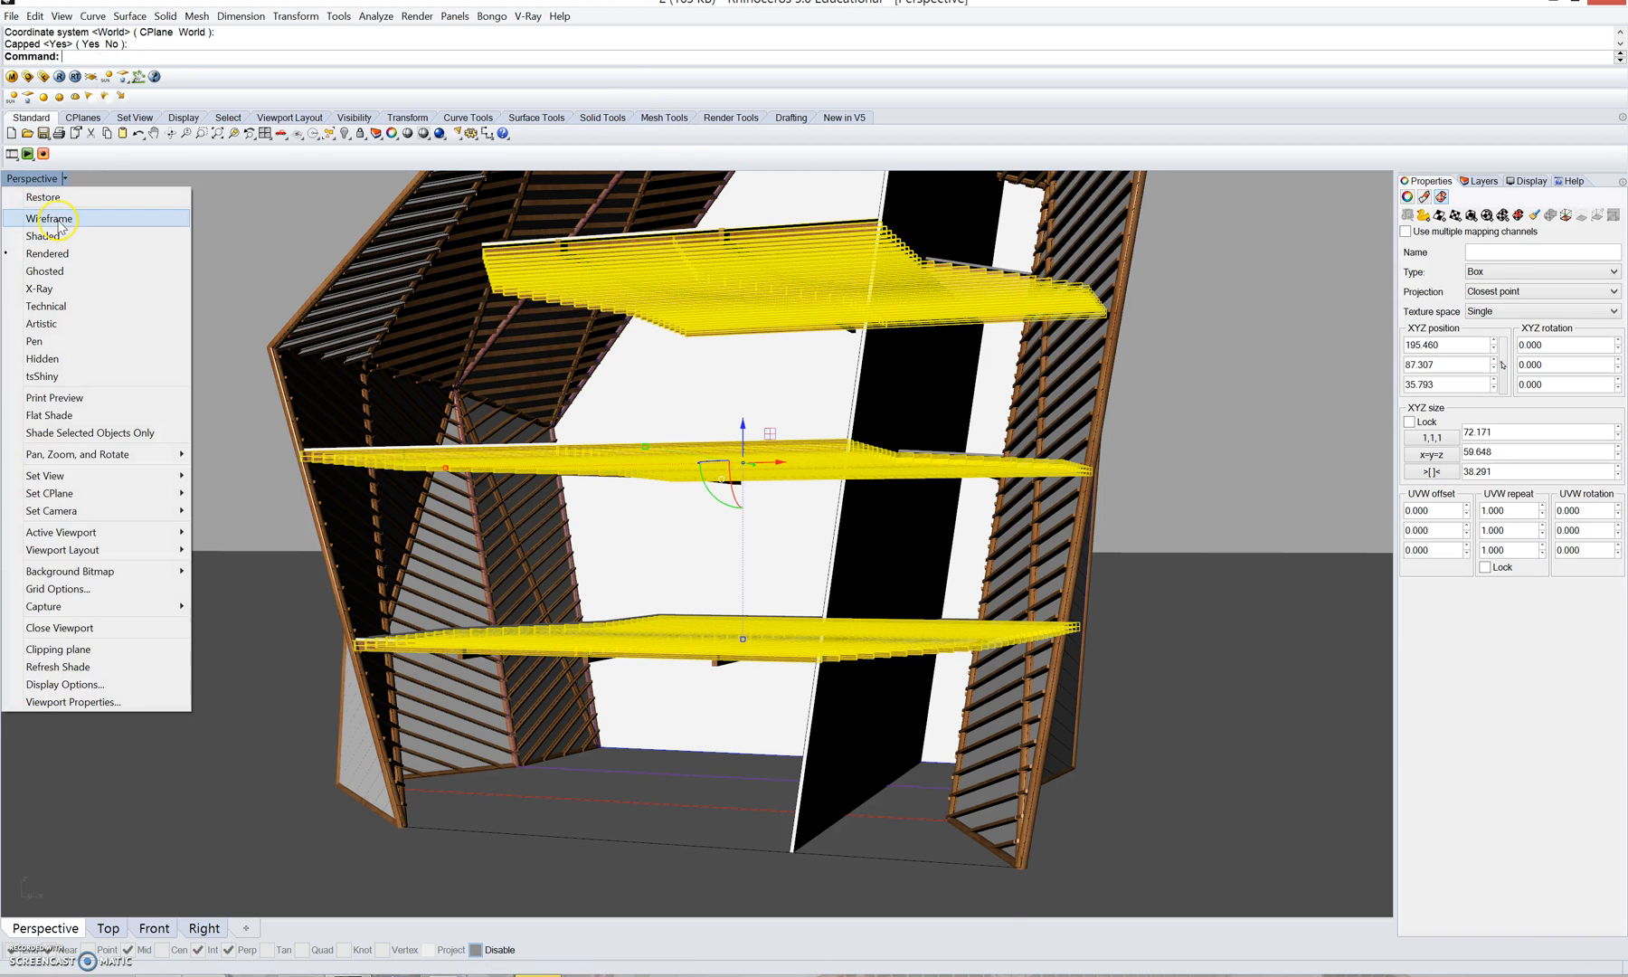
click(37, 218)
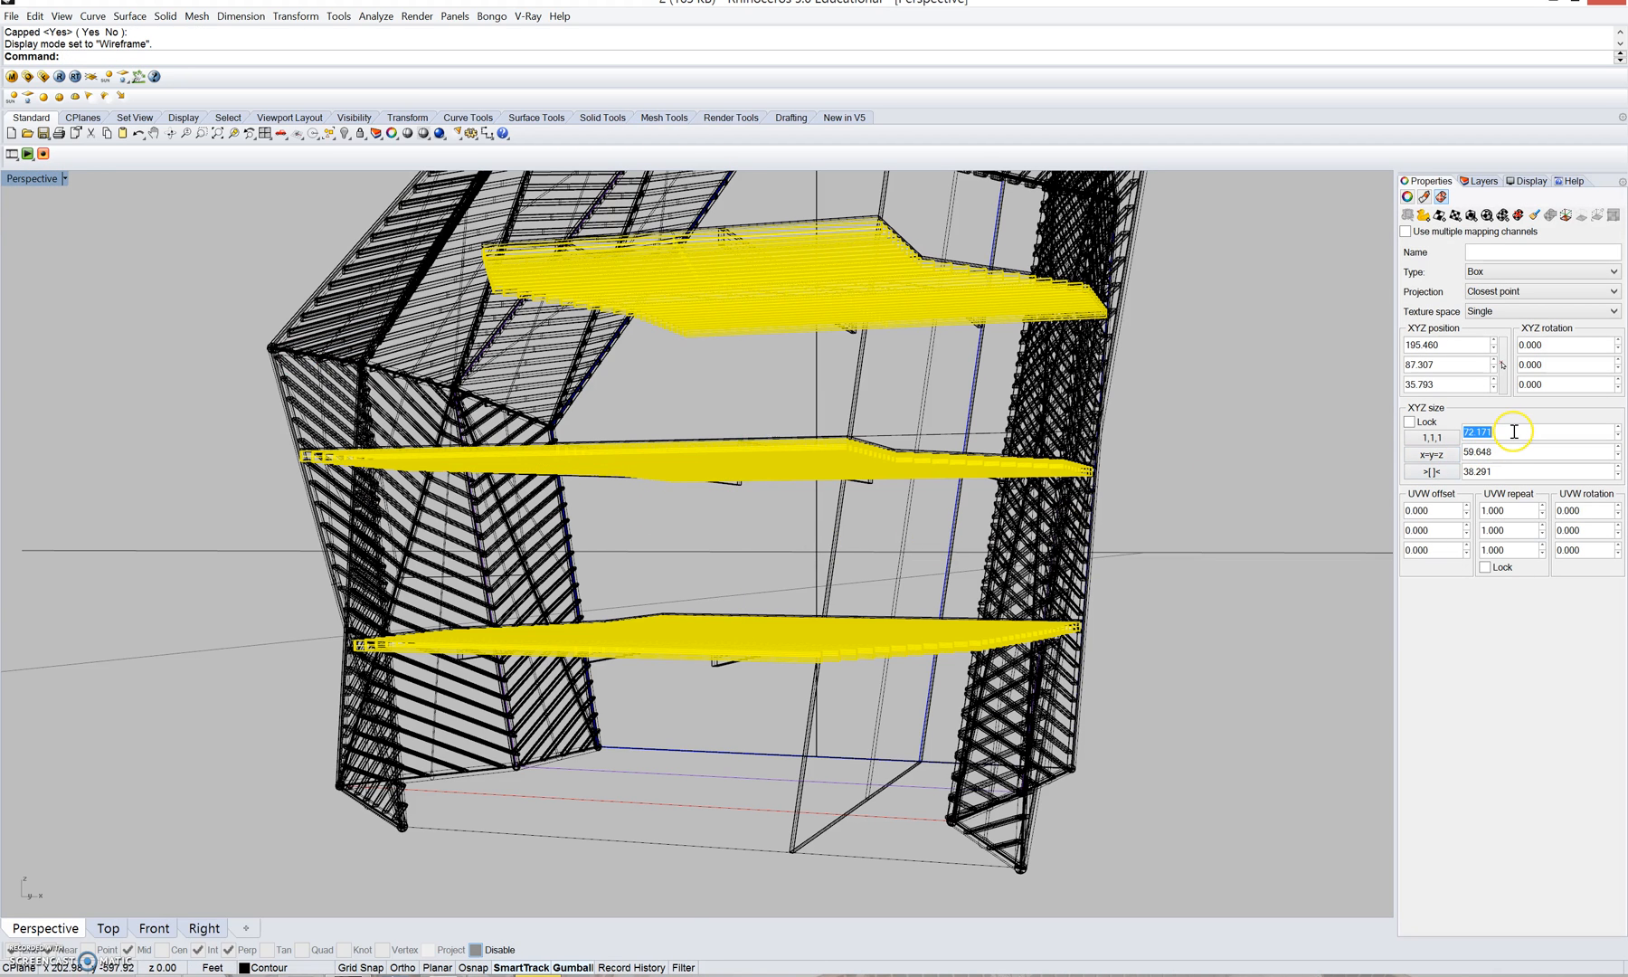
- Set the selected floors' mapping size to 10 in X, Y and Z, and switch the Perspective viewport to Rendered display
key(Tab)
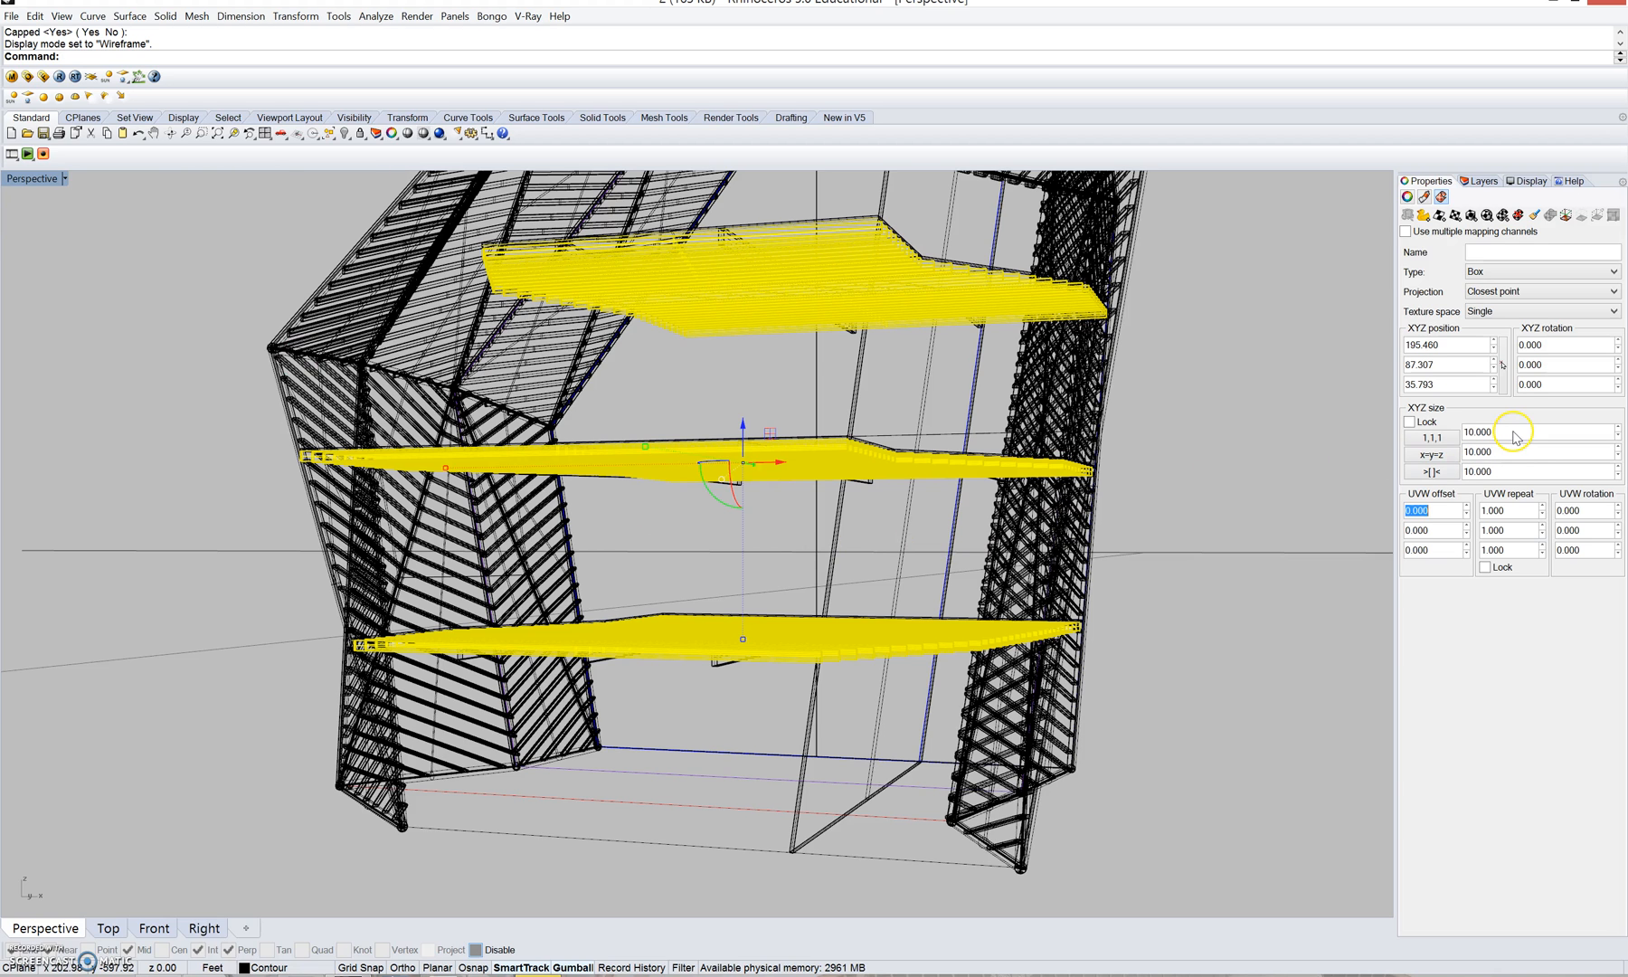
click(33, 180)
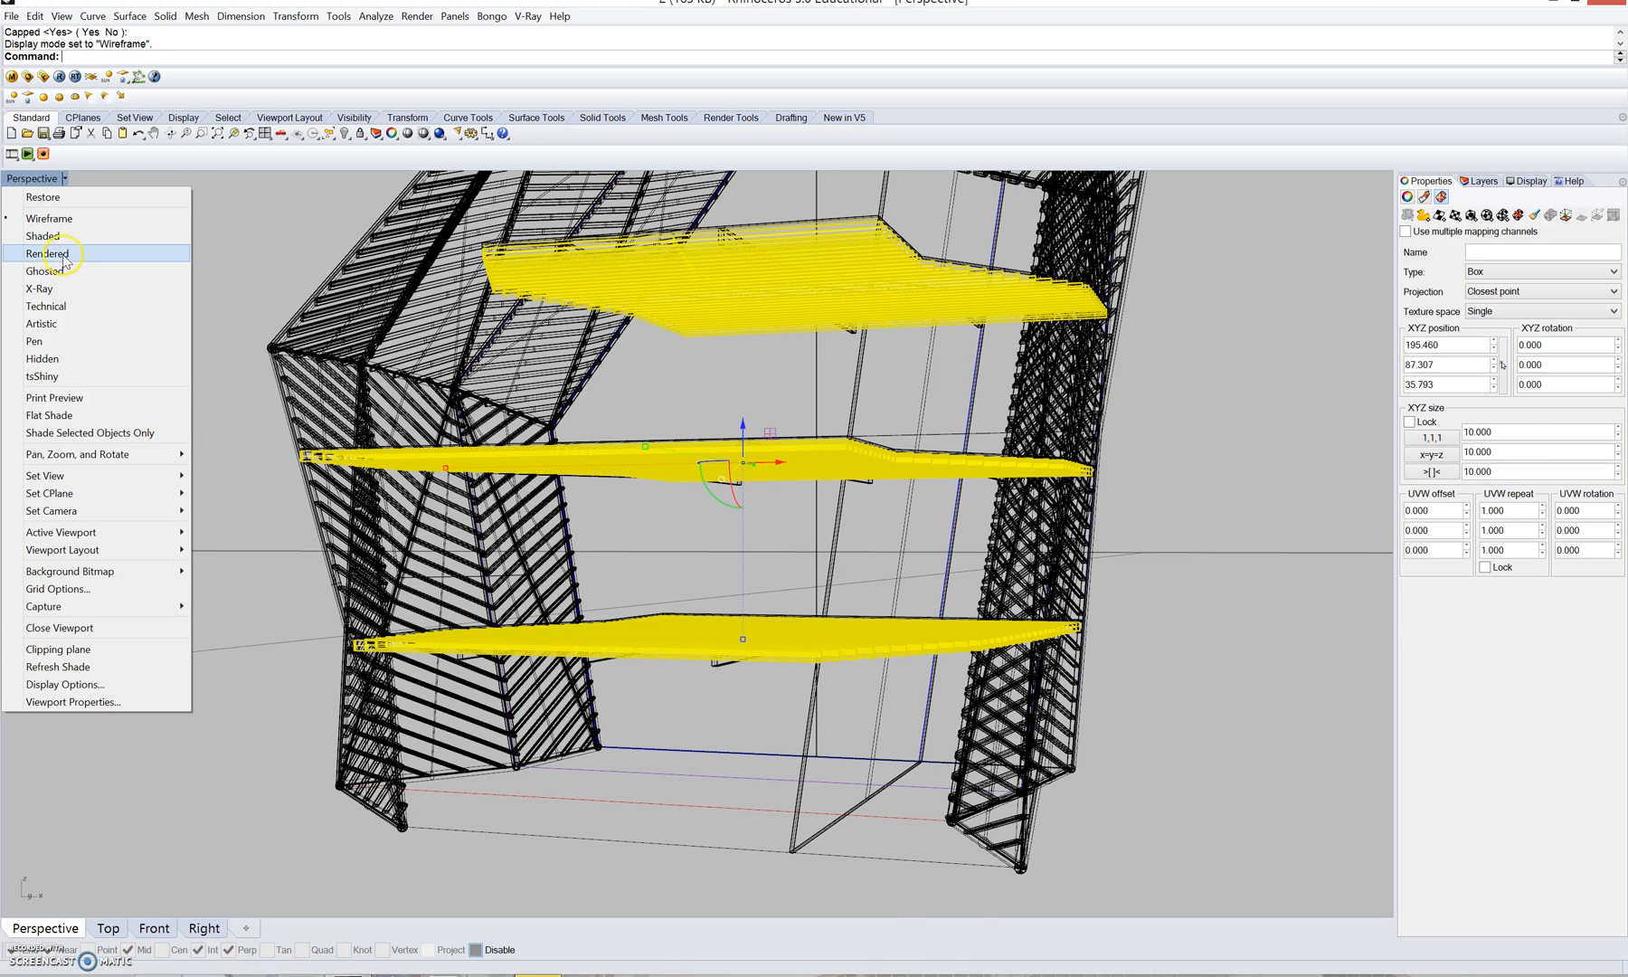
click(48, 259)
right_drag(1209, 309, 1205, 348)
click(1268, 247)
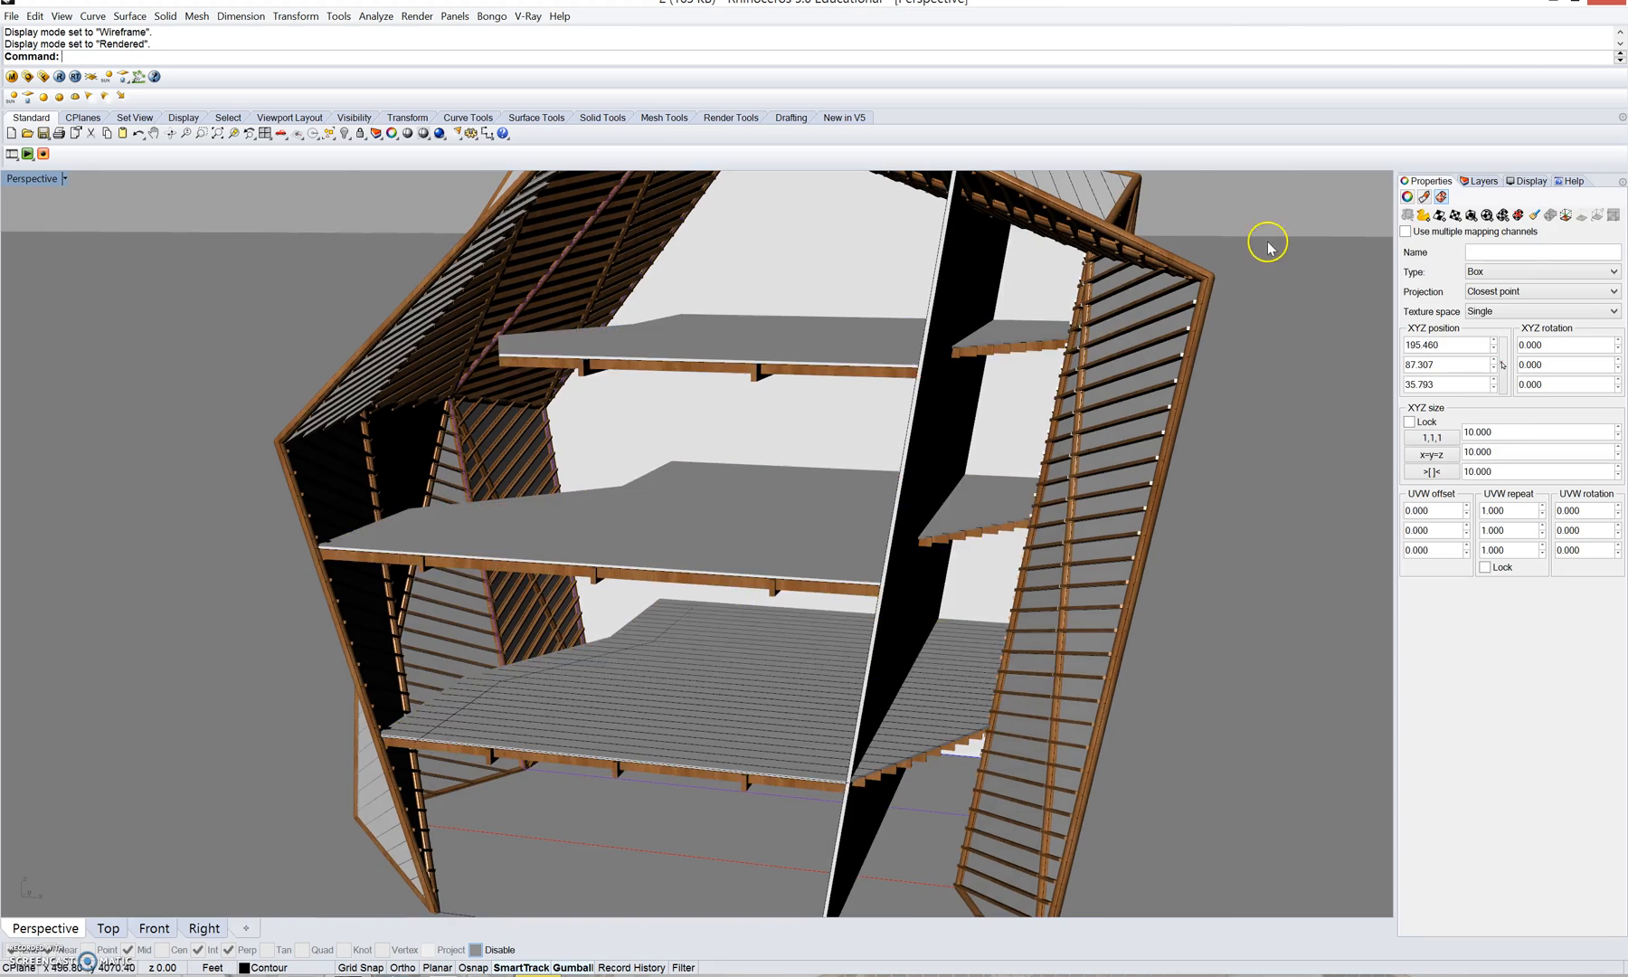
- Examine the wood texture on the floor edges and beams up close and from farther back
scroll(778, 389, up, 6)
scroll(744, 412, up, 4)
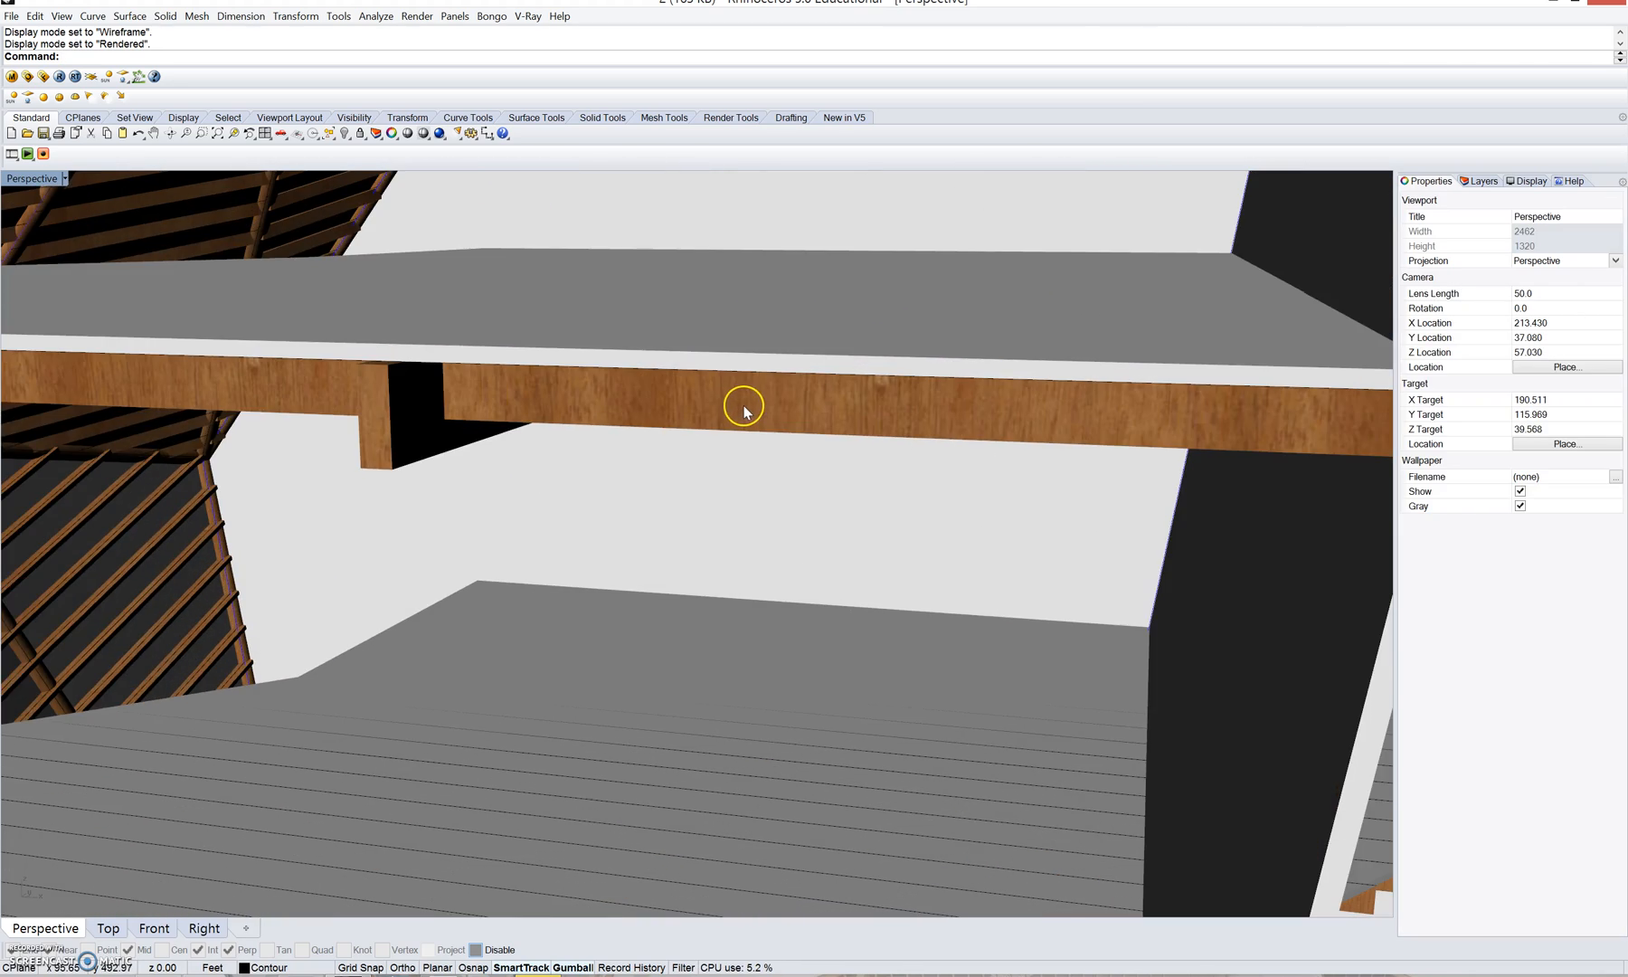
scroll(743, 407, down, 4)
right_drag(643, 408, 745, 390)
click(805, 409)
click(722, 440)
scroll(728, 427, down, 4)
scroll(740, 402, down, 2)
scroll(744, 398, up, 3)
scroll(750, 457, down, 5)
- Select the three floor slab polysurfaces on the lower, middle and upper levels
right_drag(750, 457, 825, 461)
scroll(811, 394, up, 3)
right_drag(811, 393, 760, 735)
scroll(743, 648, up, 3)
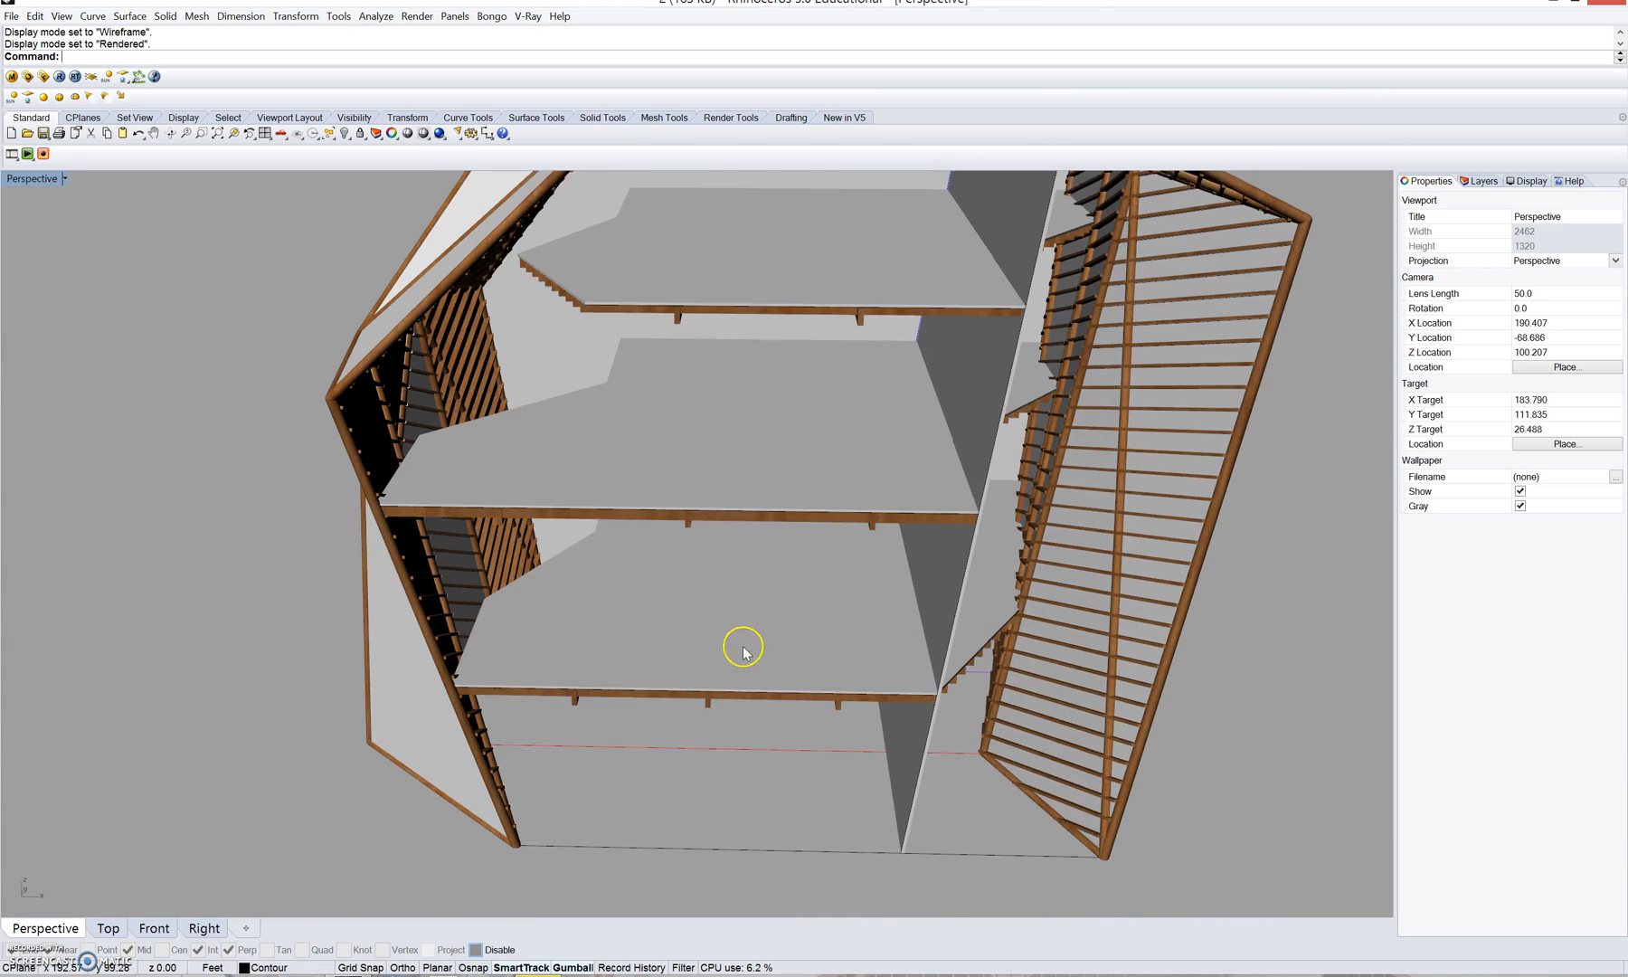
shift+right_drag(743, 647, 745, 631)
click(735, 668)
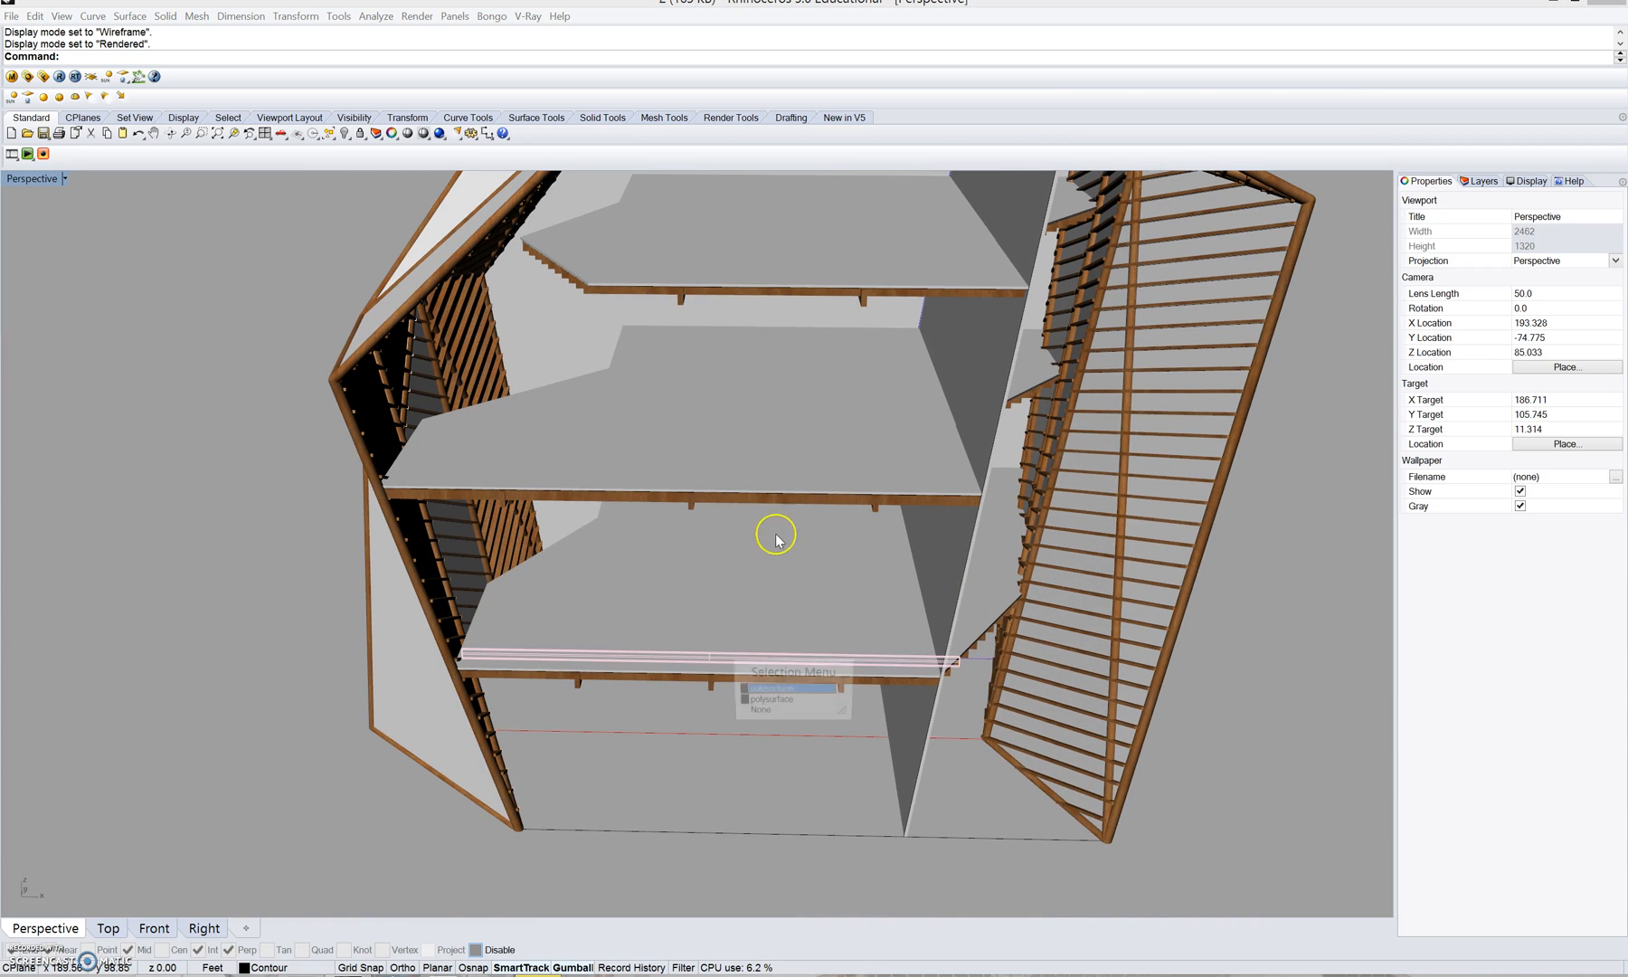
click(782, 701)
click(558, 384)
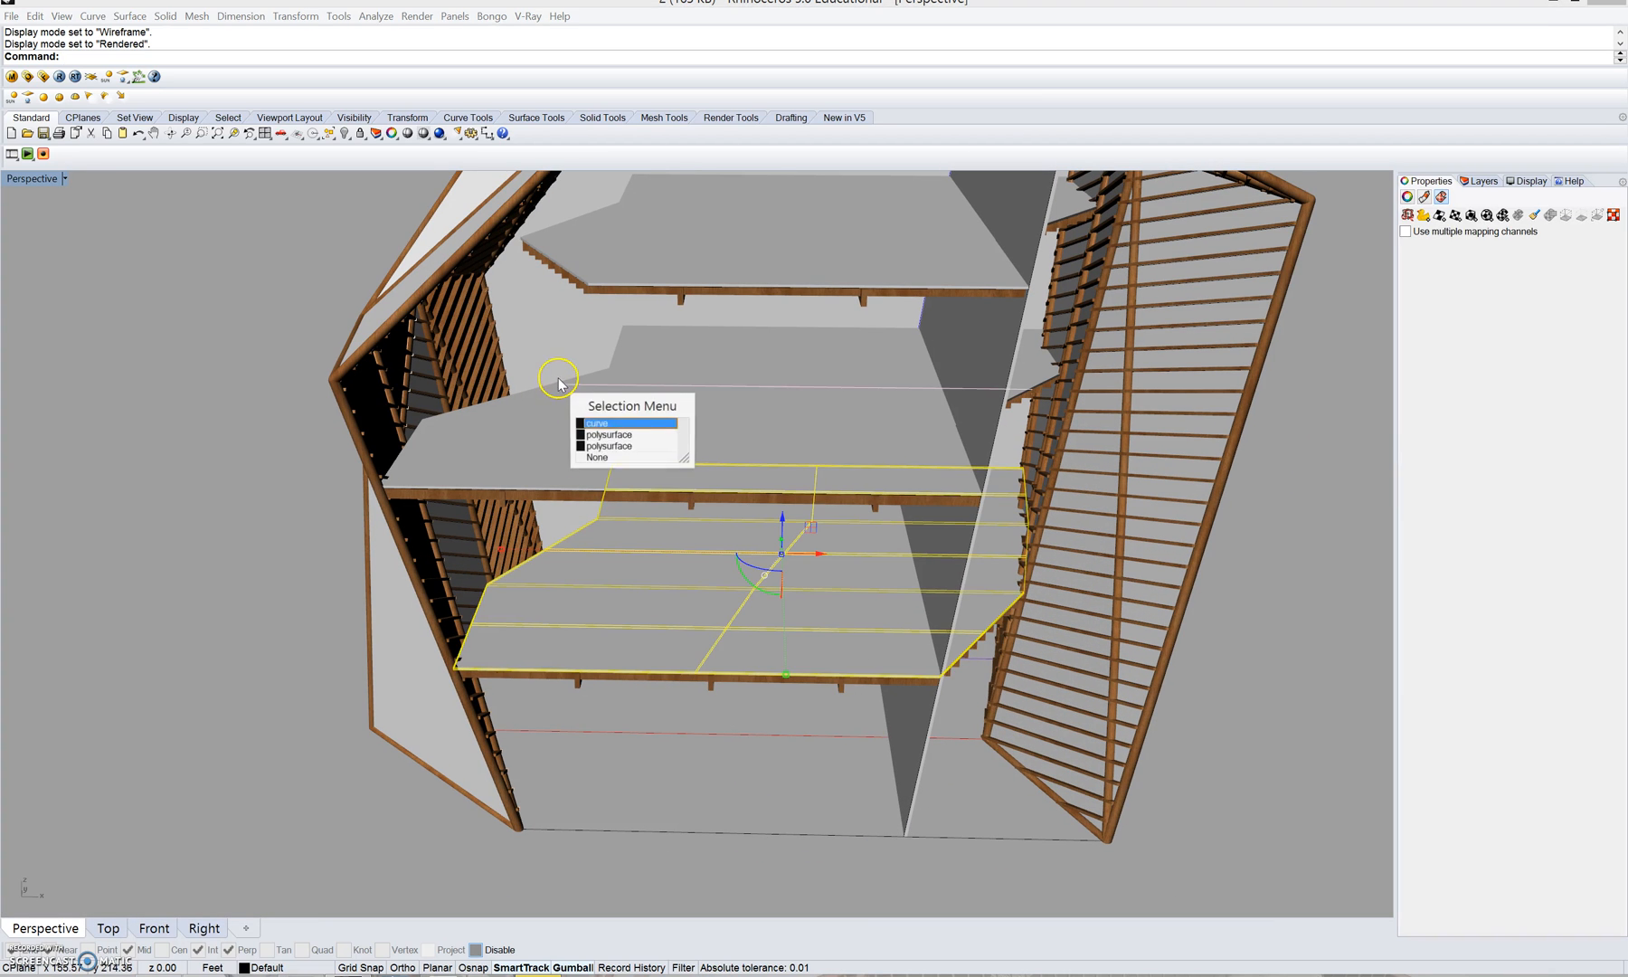
click(608, 434)
shift+click(573, 225)
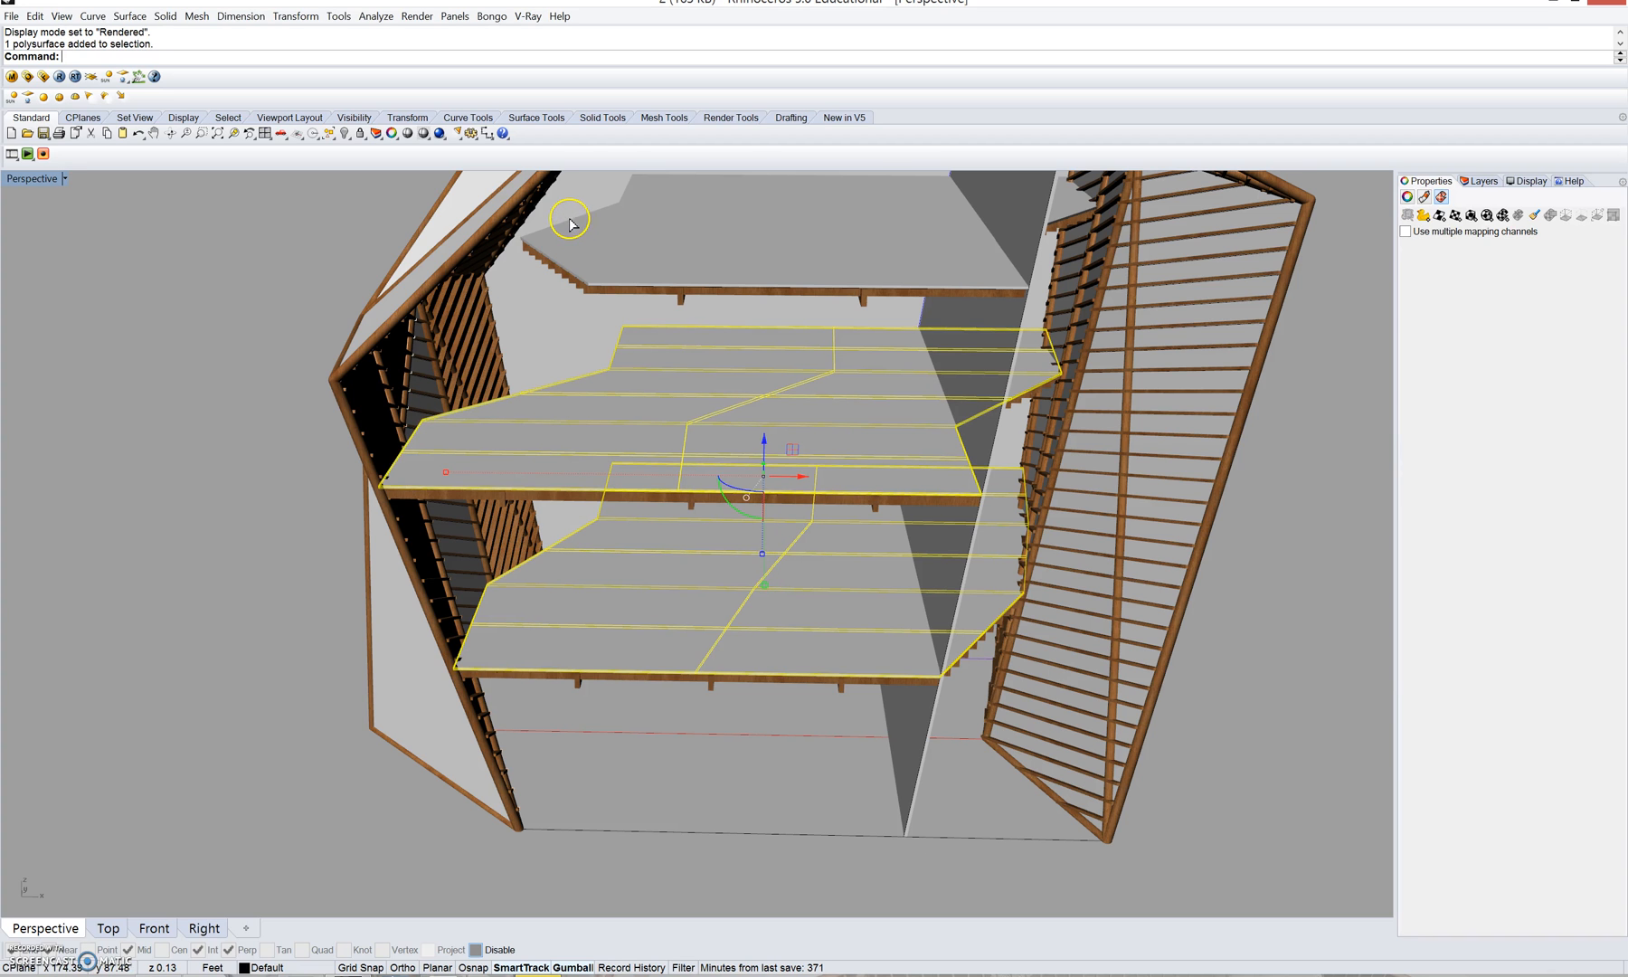
right_drag(967, 428, 912, 404)
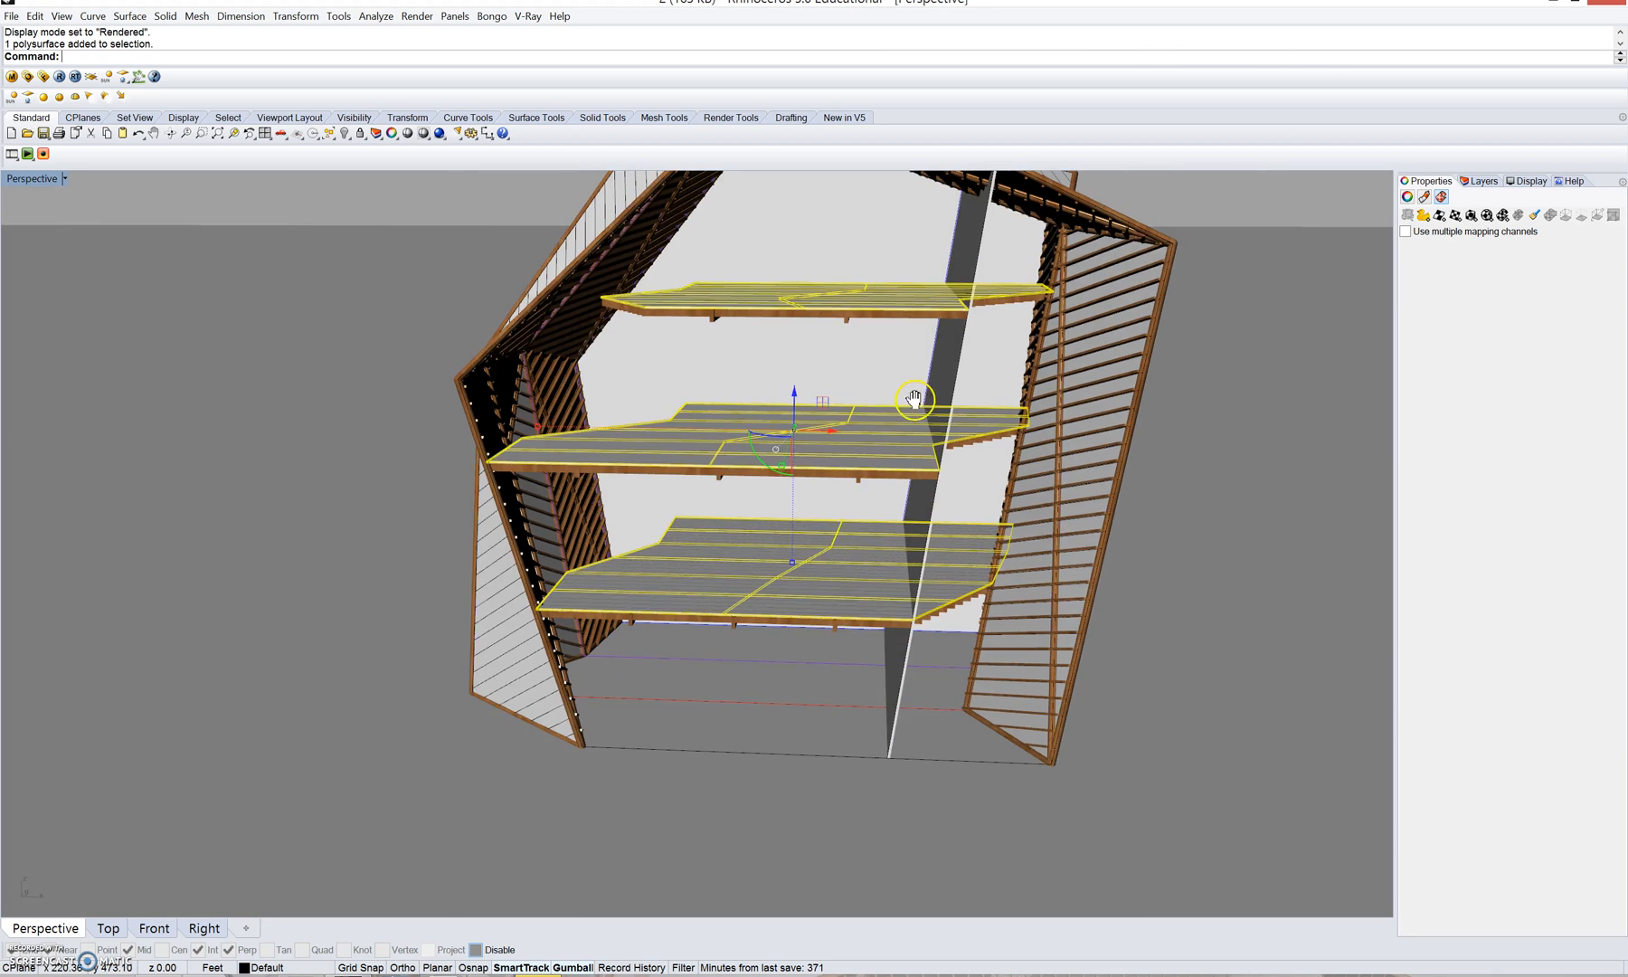
right_drag(841, 566, 828, 571)
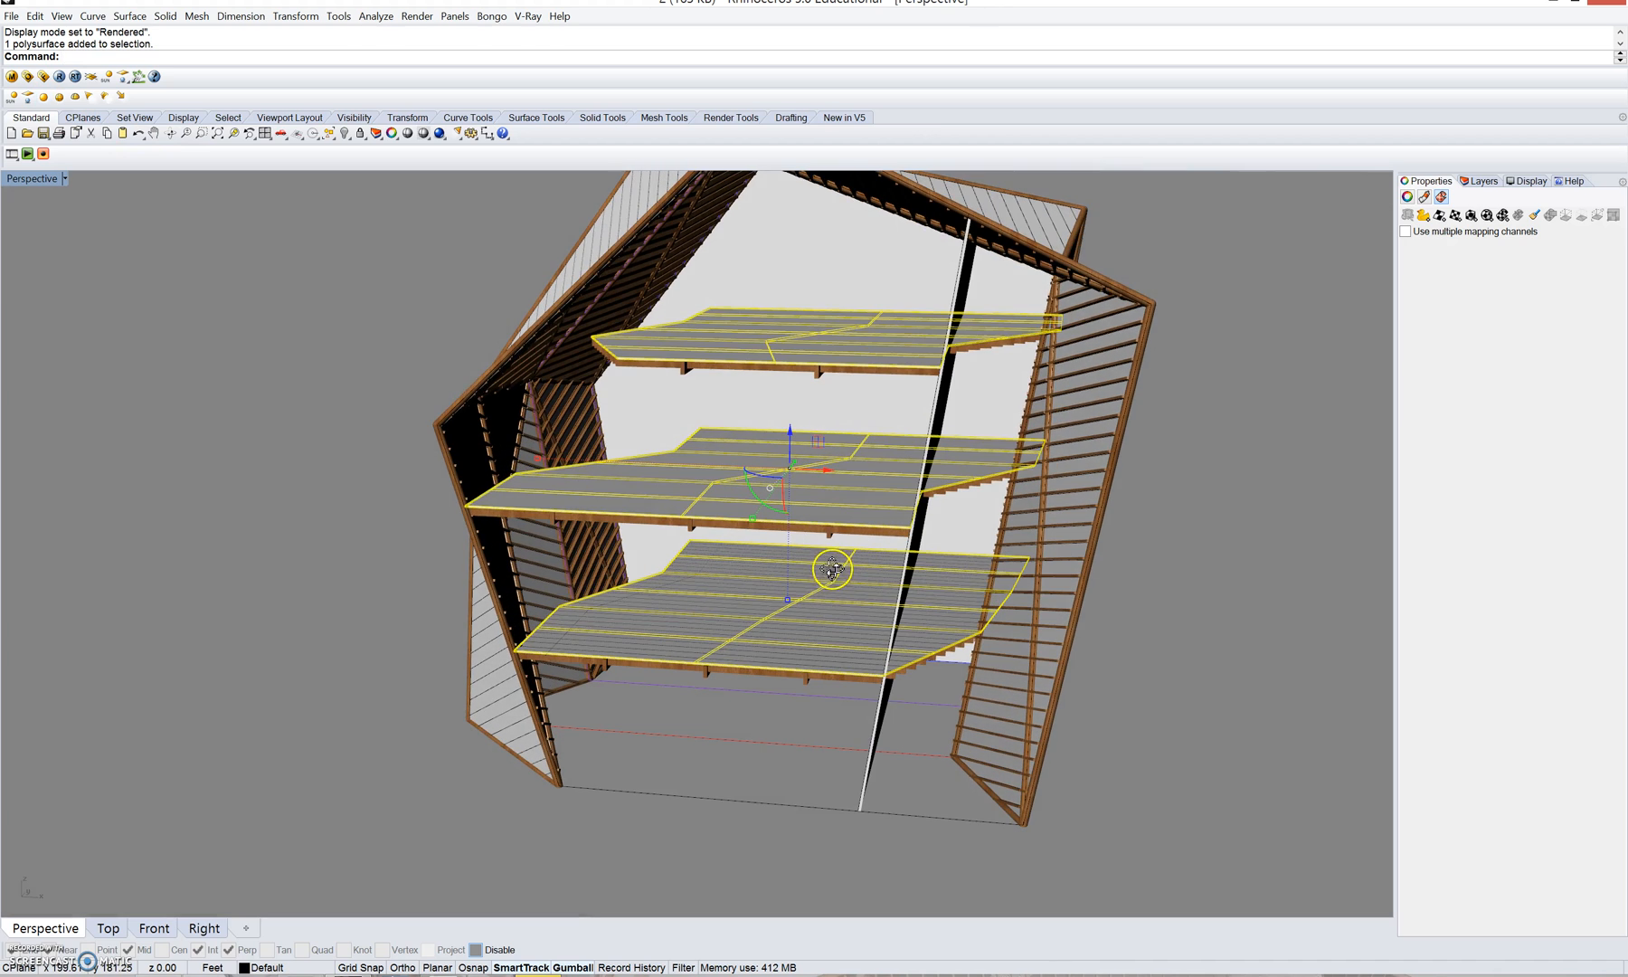
- Load concrete_1.5.vismat from the Concrete materials folder into the V-Ray scene materials
click(11, 77)
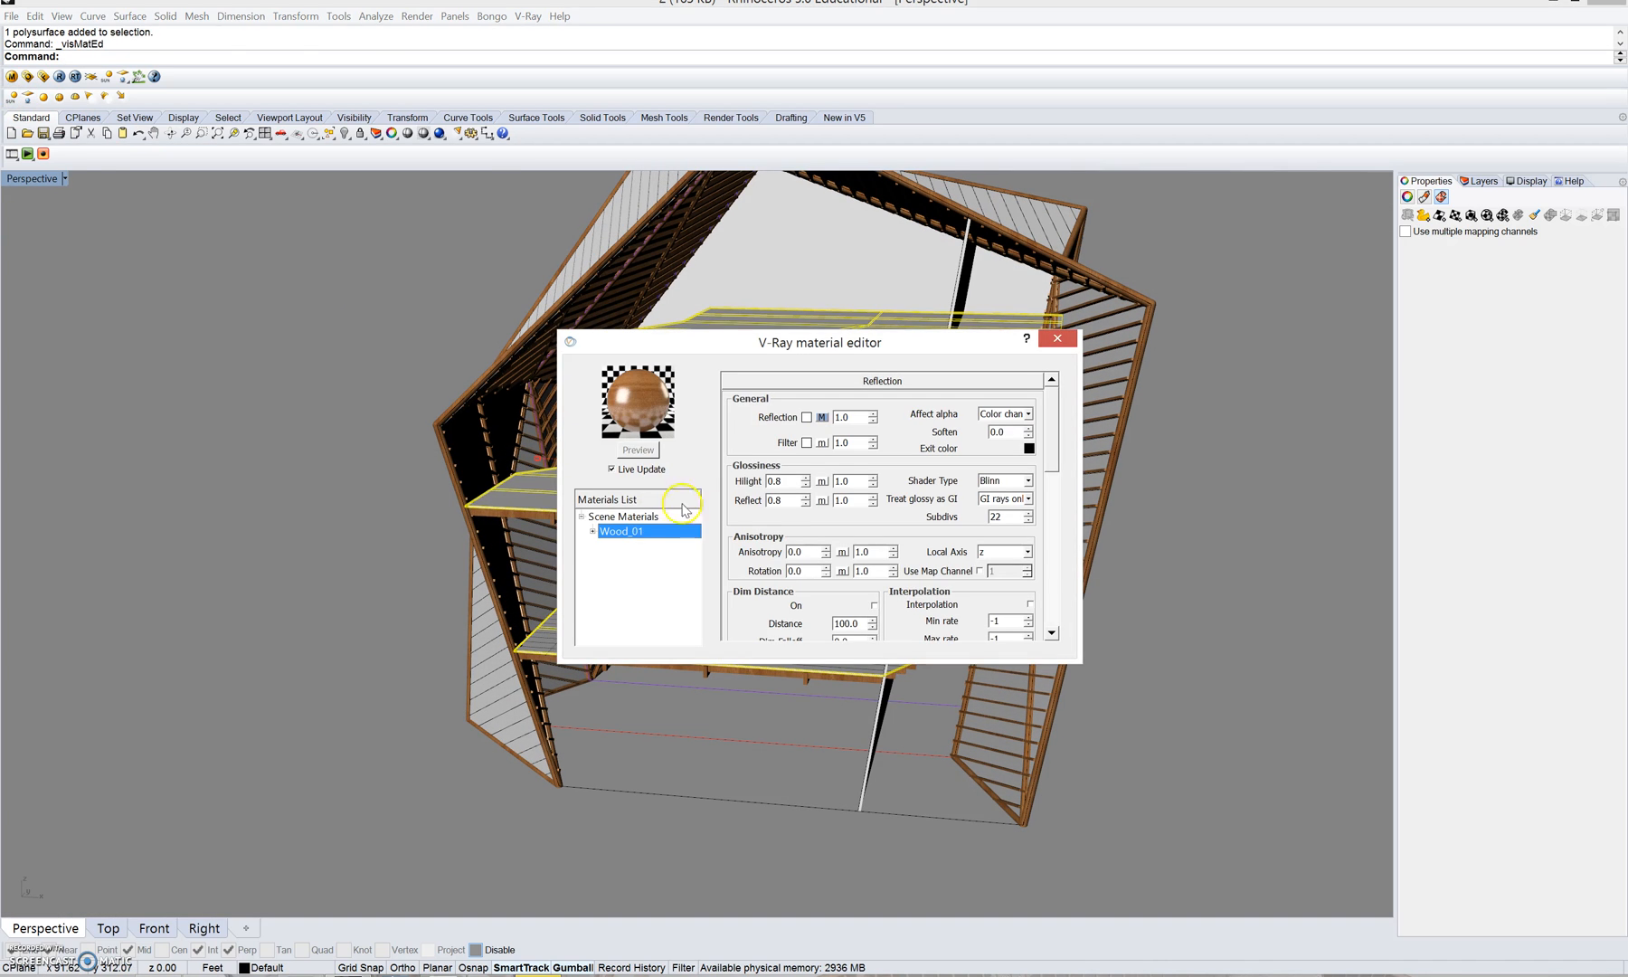
click(624, 517)
right_click(632, 518)
click(702, 545)
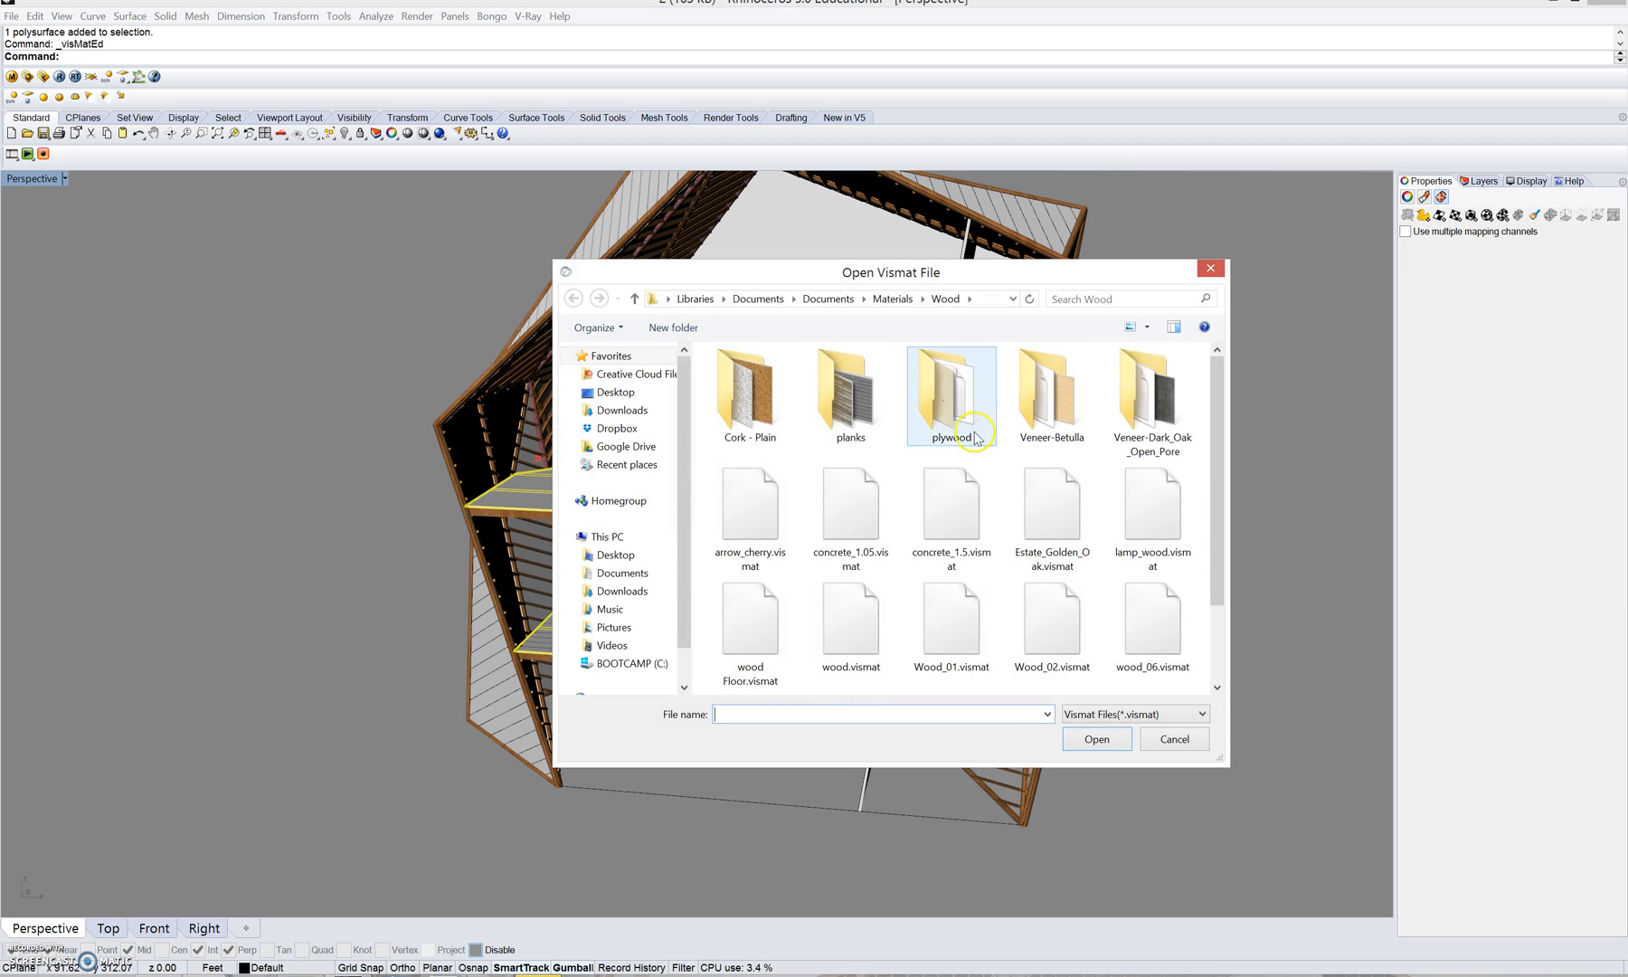
click(896, 299)
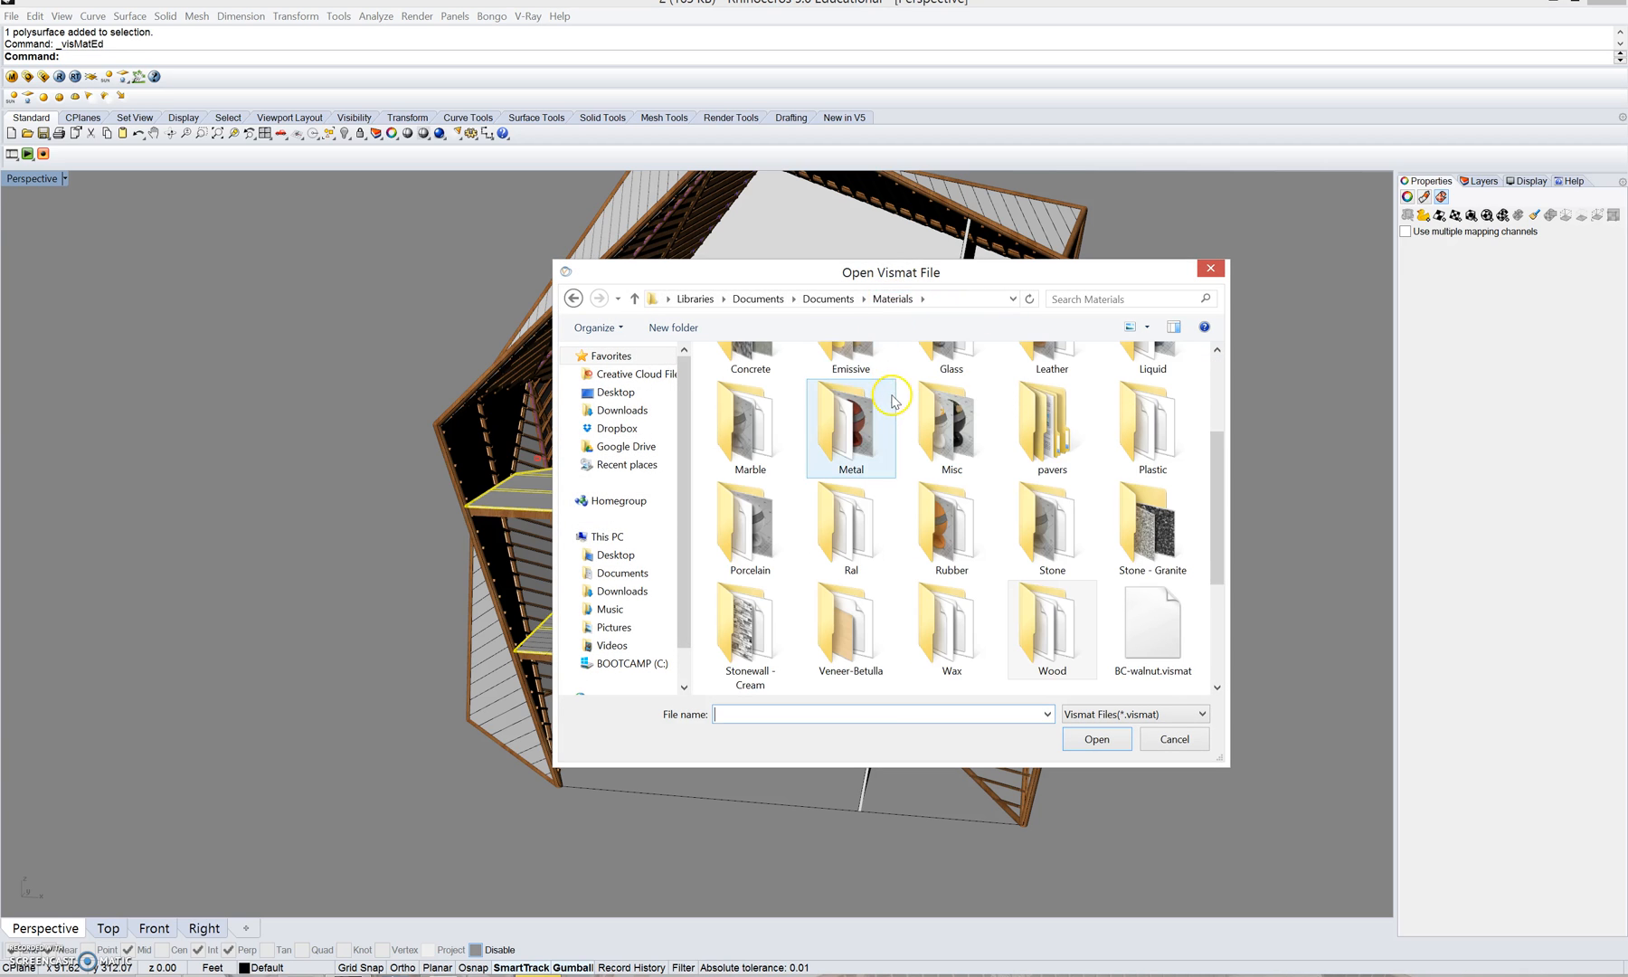
scroll(990, 561, up, 1)
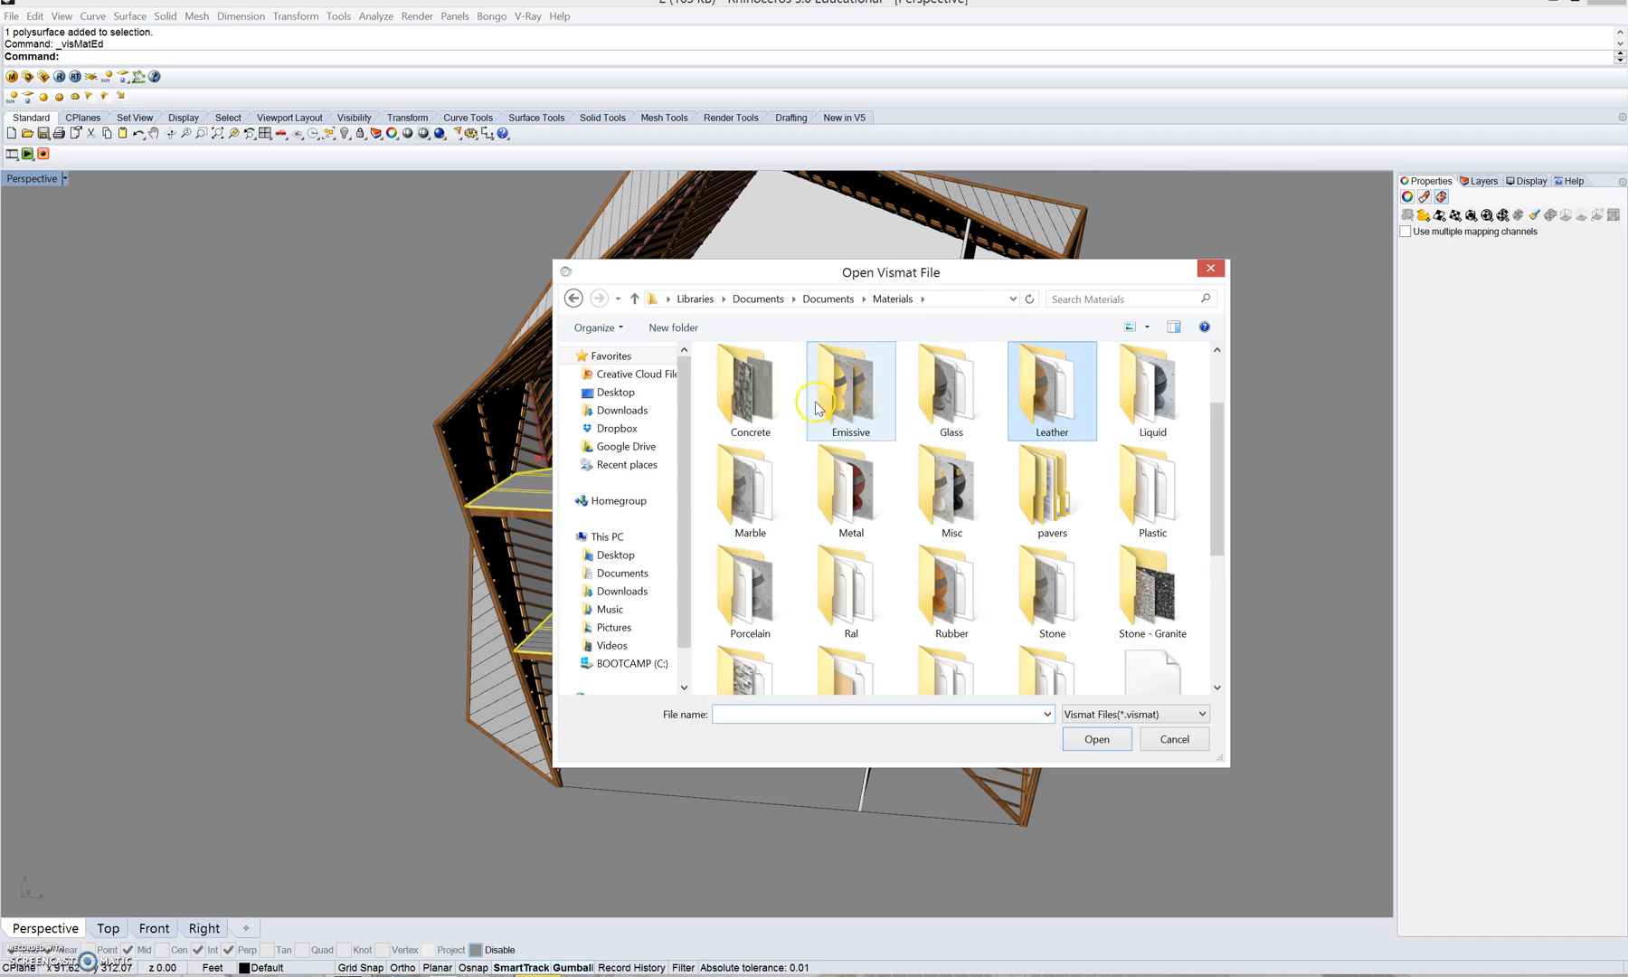
double_click(747, 402)
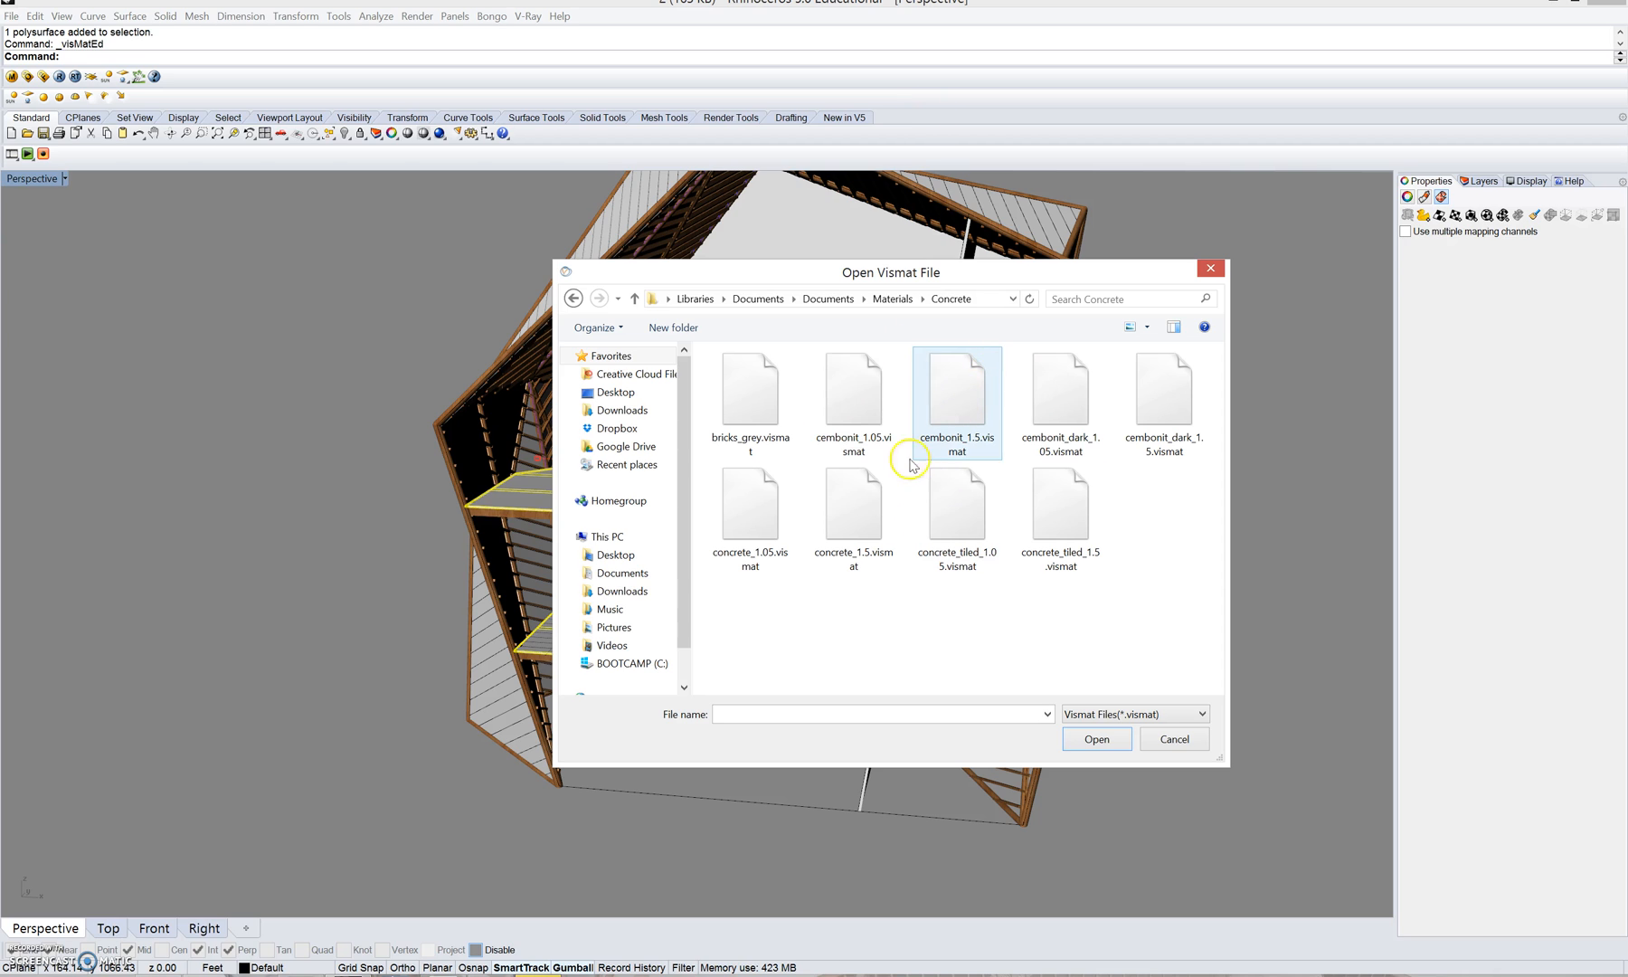
double_click(850, 496)
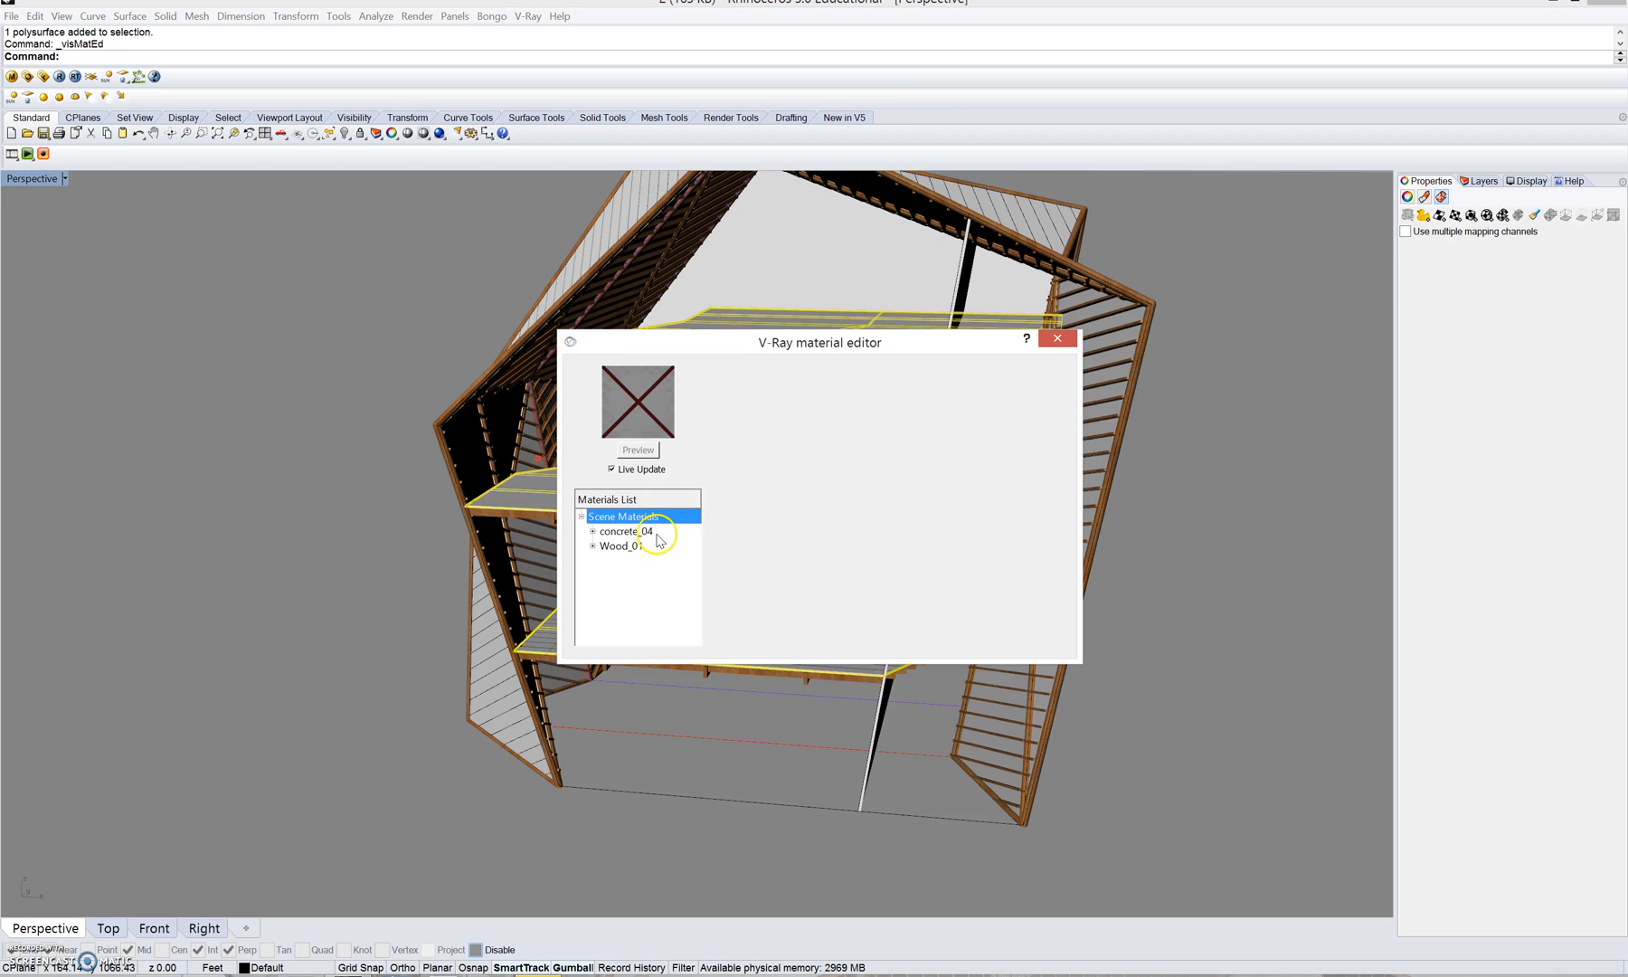
- Apply the concrete_04 material to the selected floor slabs and close the V-Ray material editor
click(626, 532)
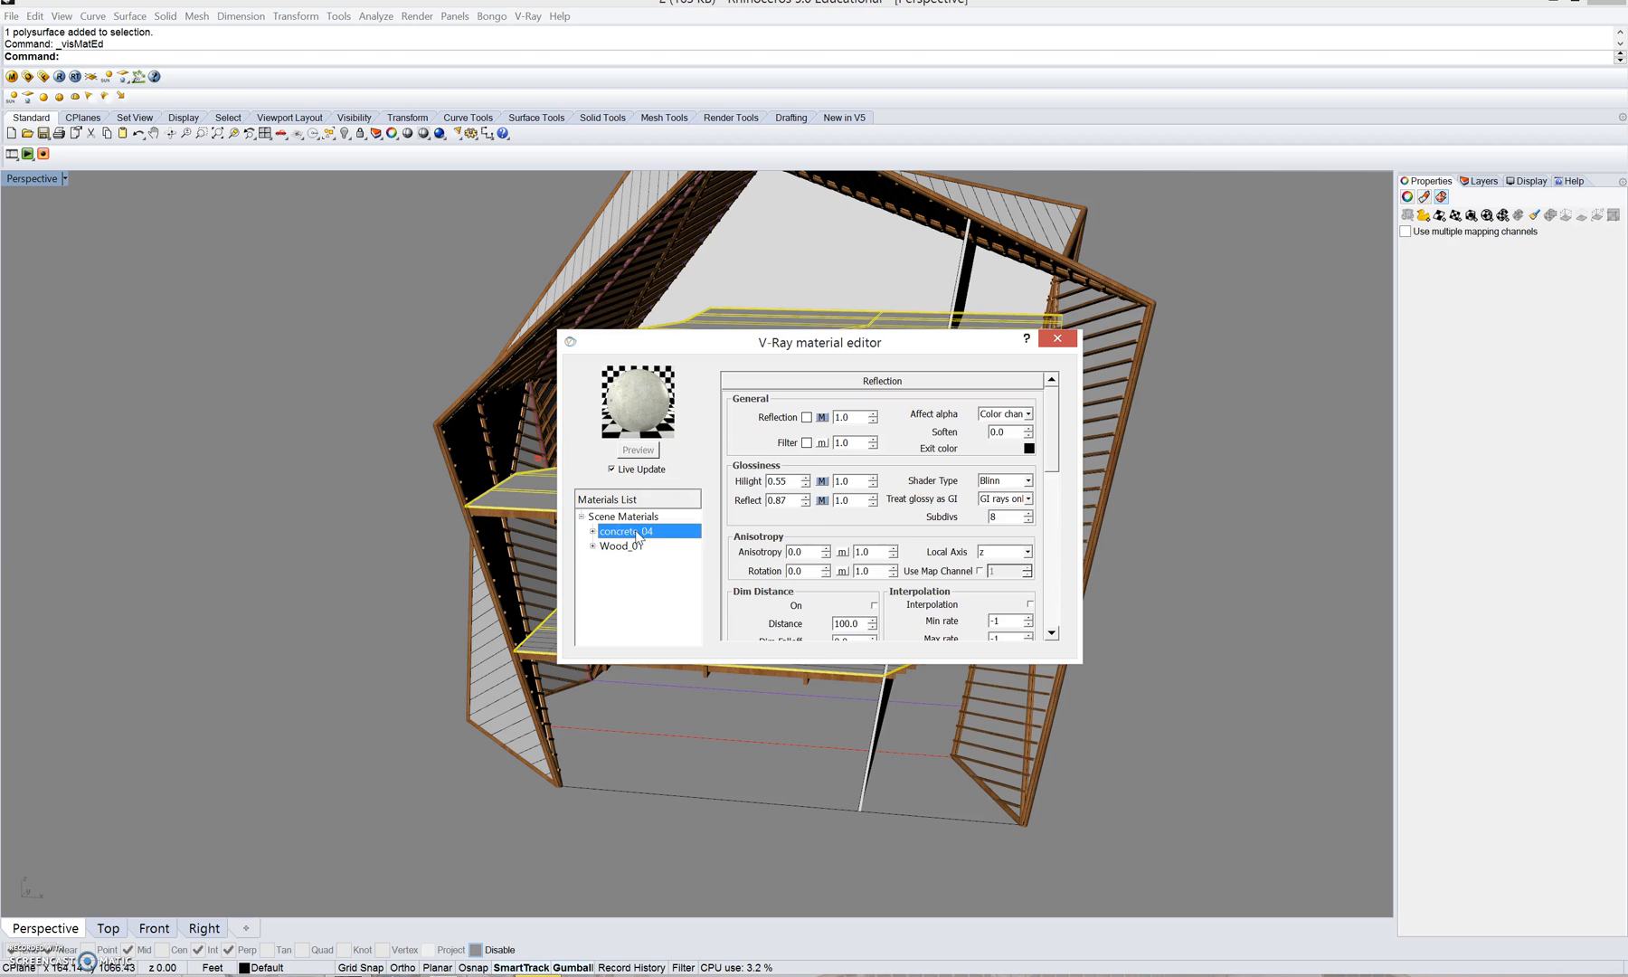
right_click(638, 536)
click(751, 681)
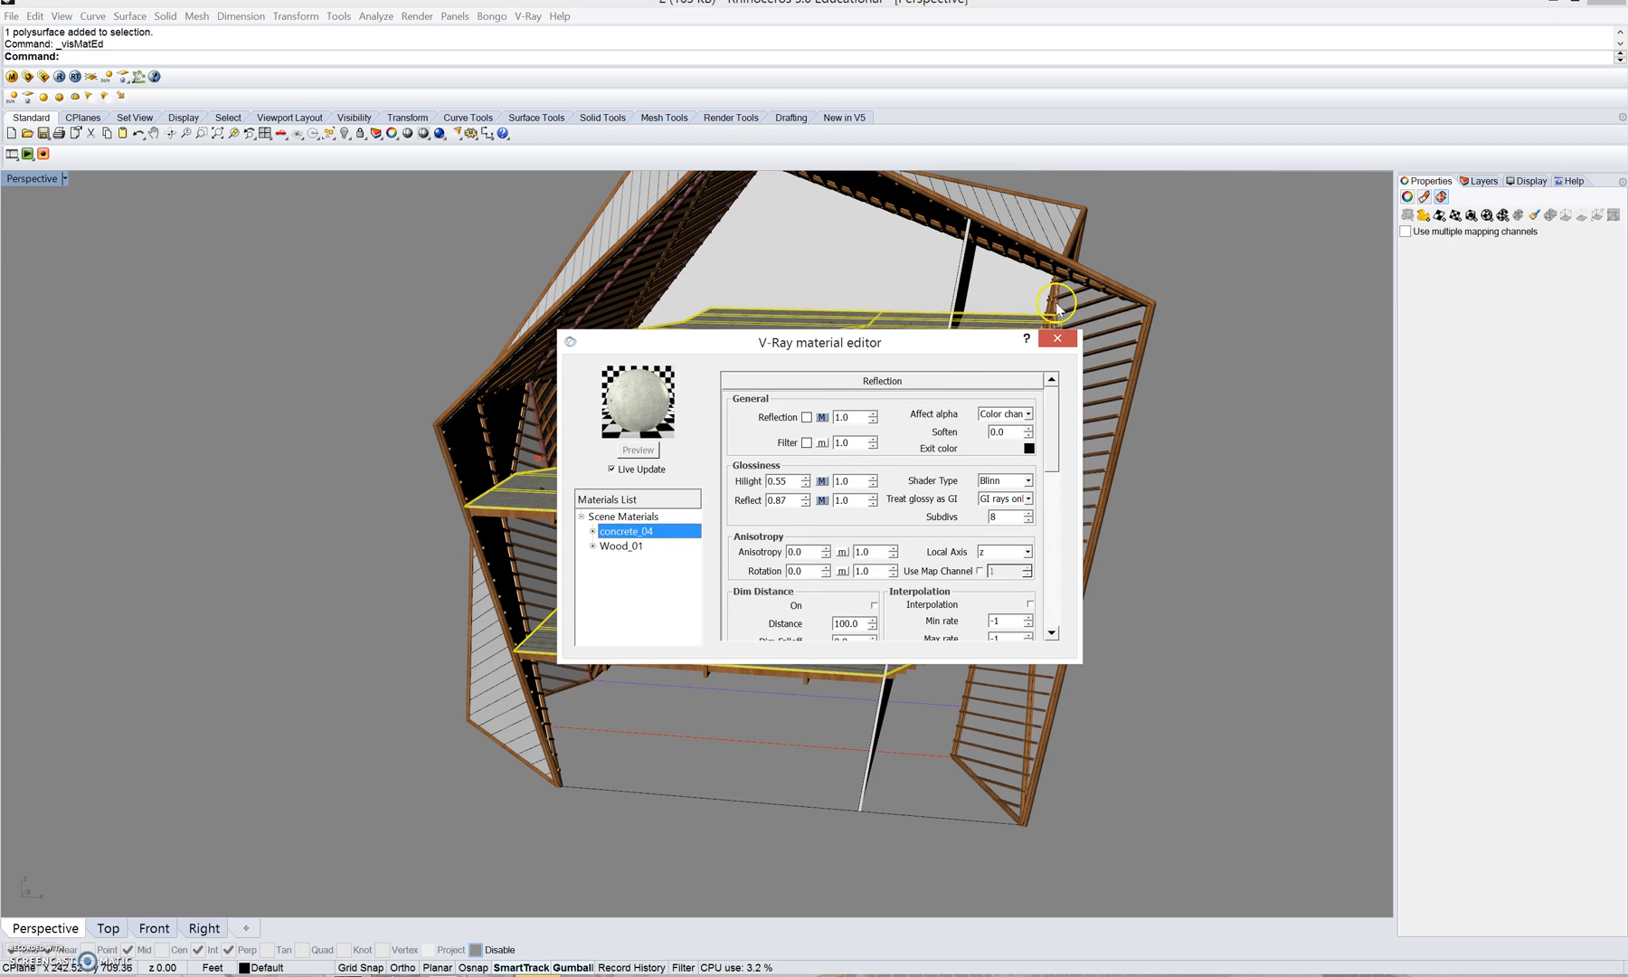
click(1057, 338)
right_drag(810, 375, 808, 619)
scroll(808, 619, up, 3)
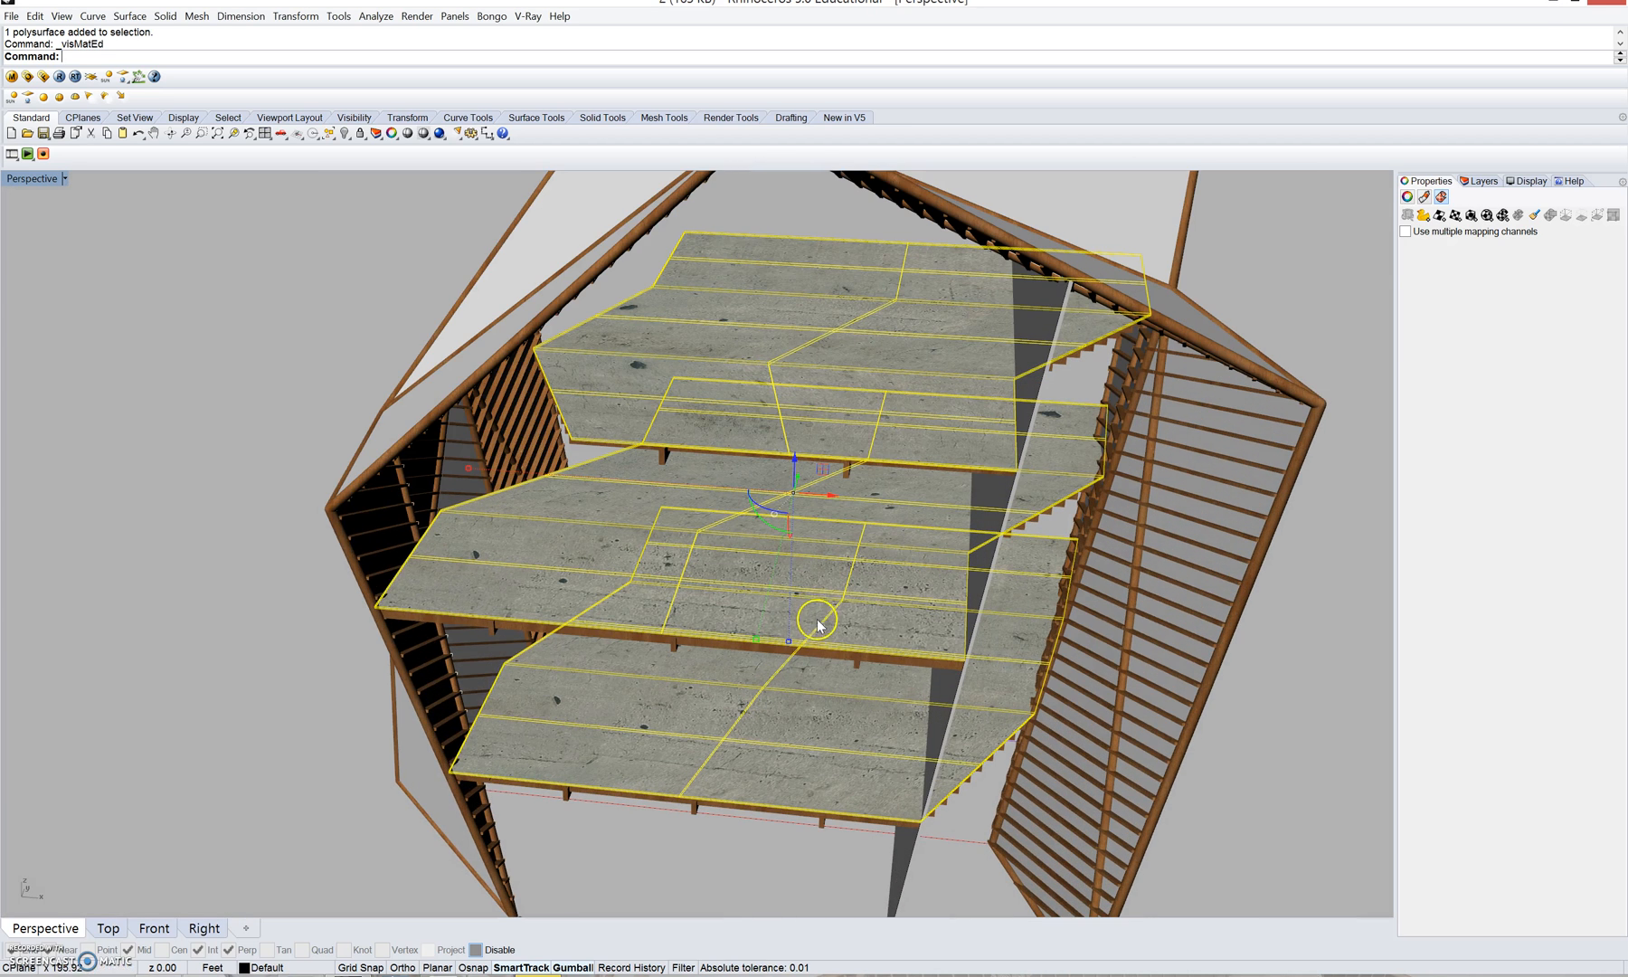
- Apply capped box mapping to the floor slabs, using their bounding box and world coordinates
click(1457, 214)
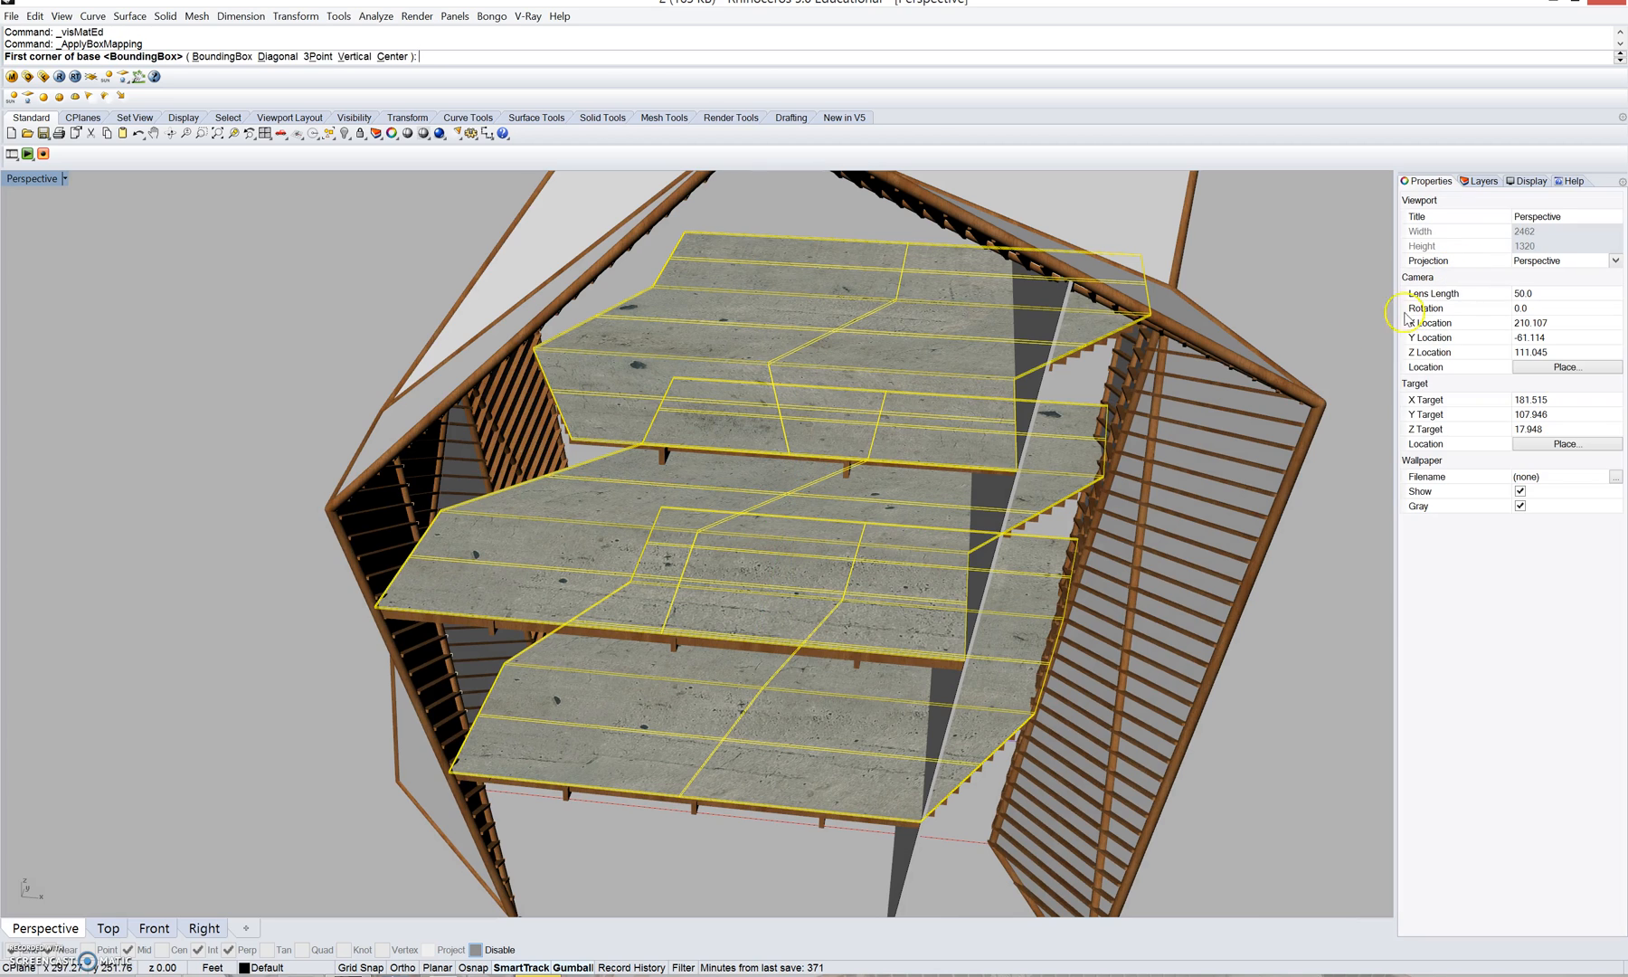
key(Return)
key(Return)
key(Return)
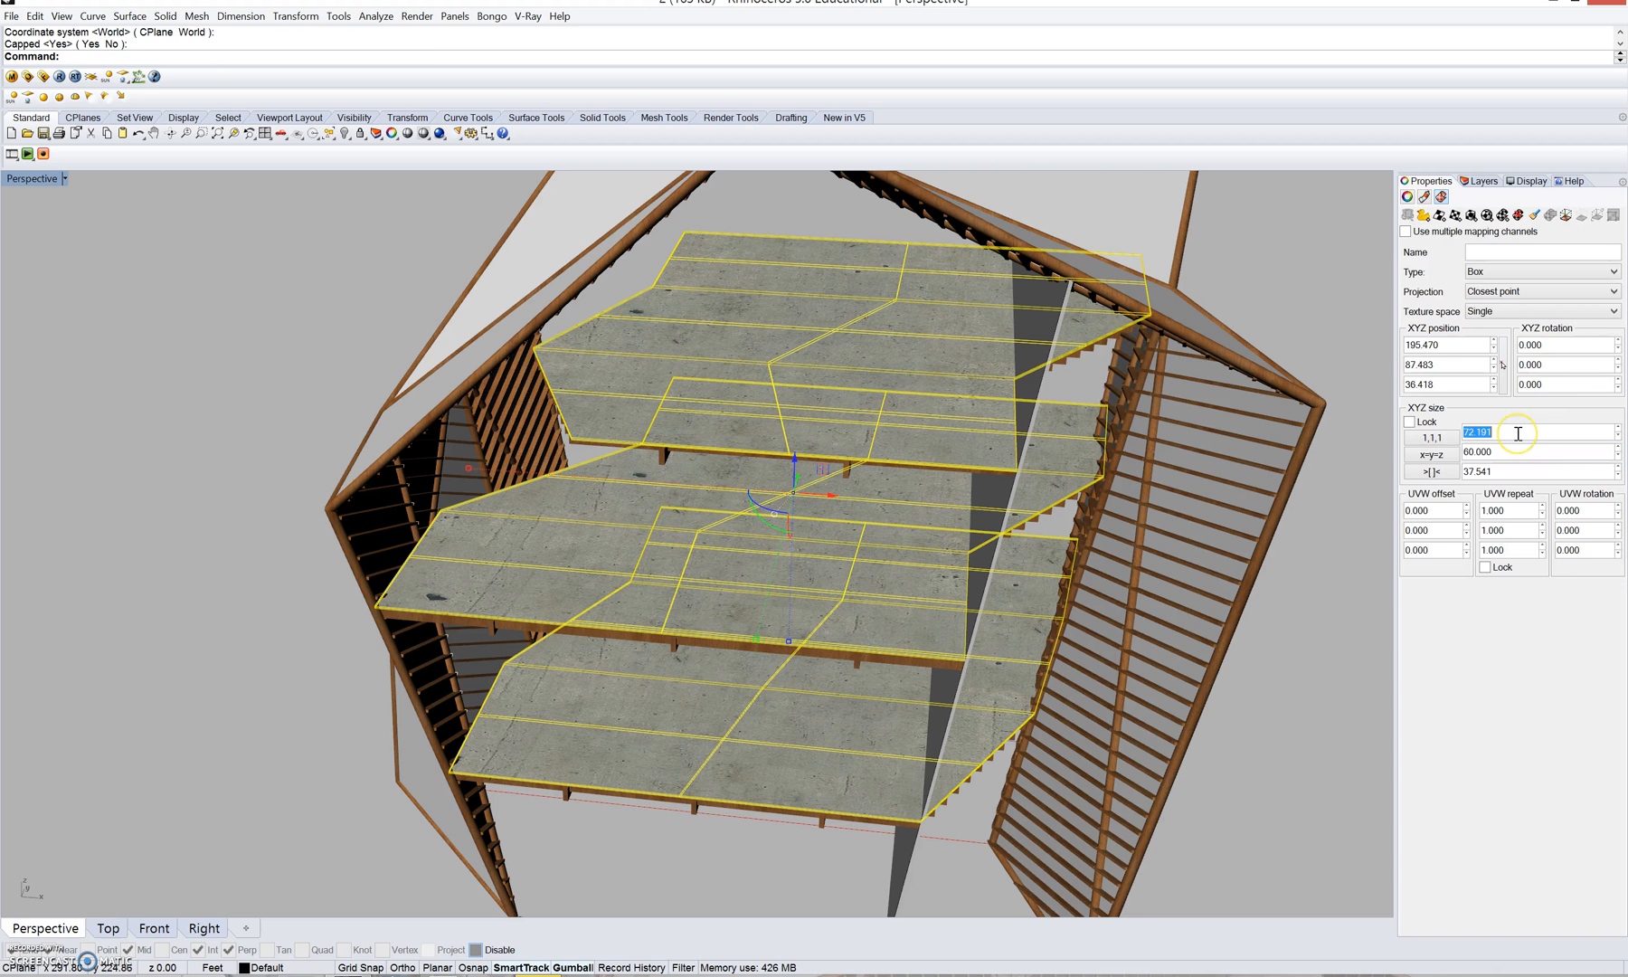
- Set the floor slabs' X and Y mapping sizes to 20 and deselect them
text(20)
key(Tab)
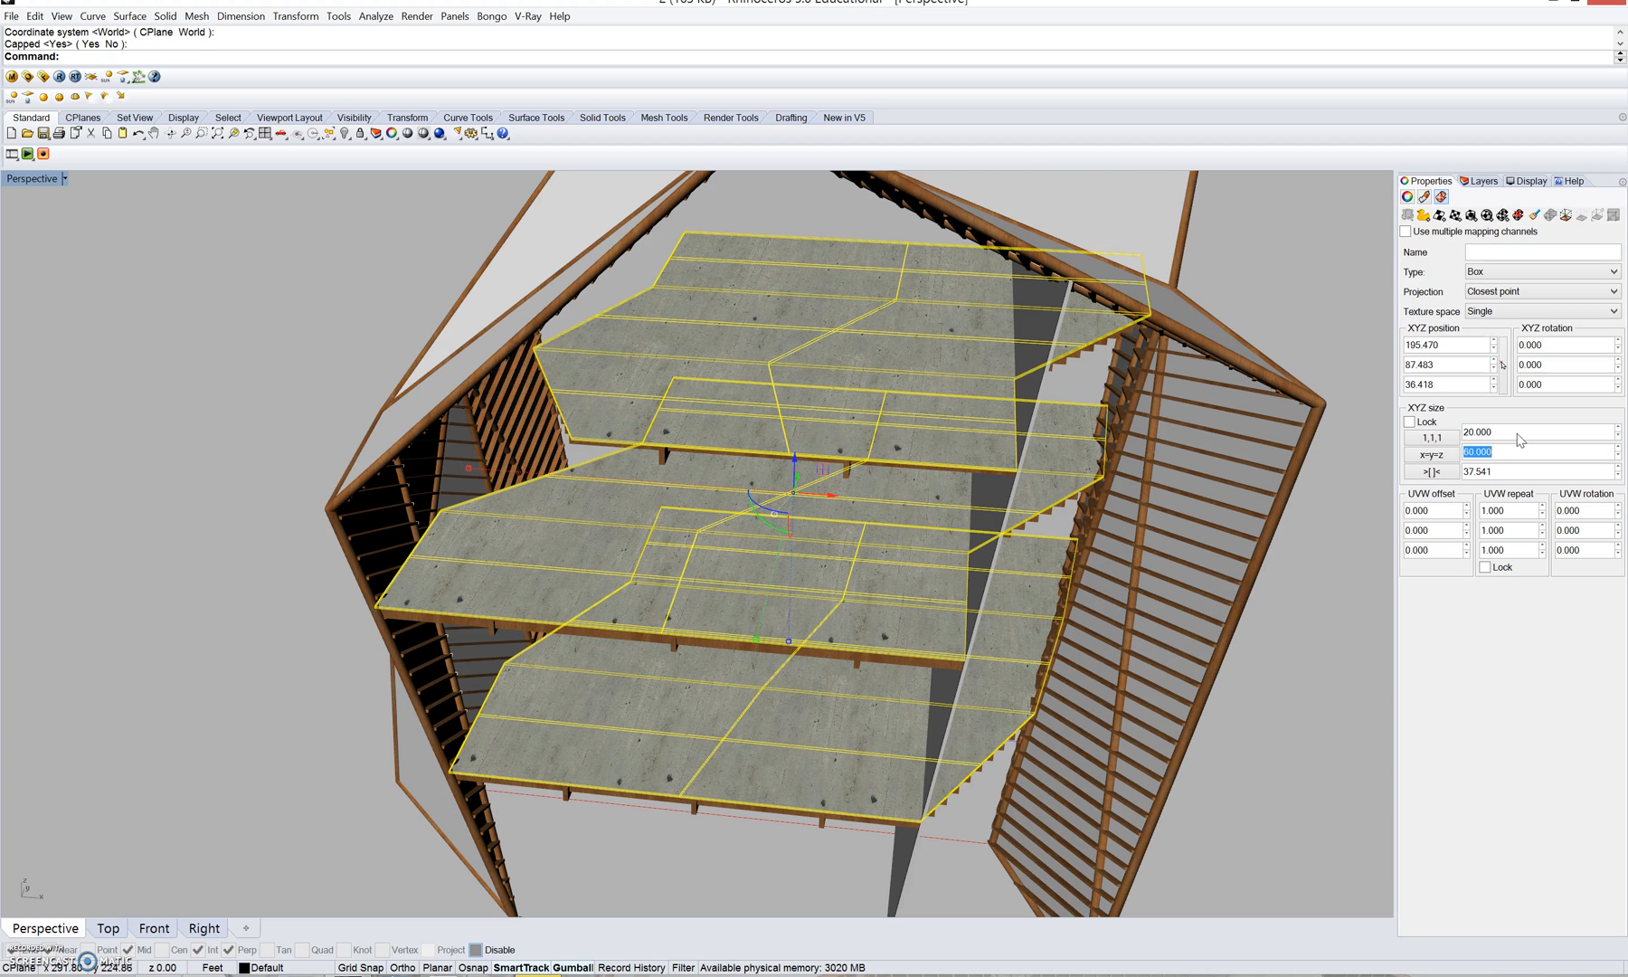
text(20)
key(Tab)
right_drag(1058, 597, 1131, 554)
click(1303, 495)
- Clear the selection and select the large flat end wall at the back of the building
right_drag(1006, 531, 324, 350)
scroll(905, 520, down, 6)
scroll(950, 502, up, 4)
click(883, 508)
key(Escape)
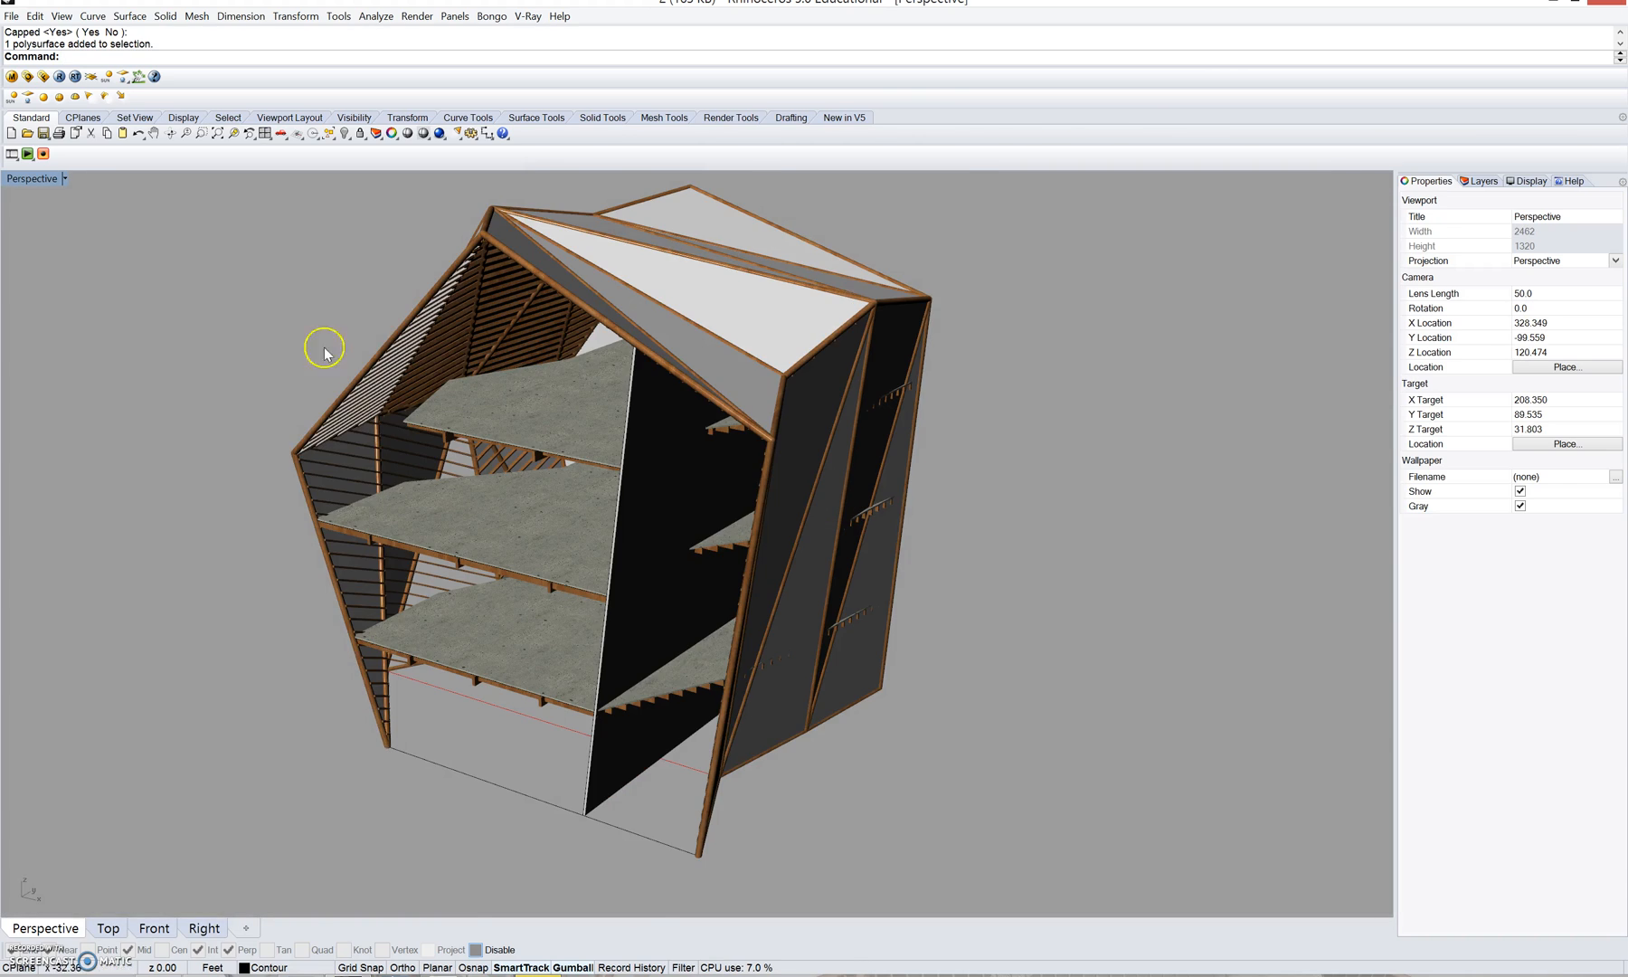
mouse_move(364, 421)
right_down()
mouse_move(760, 429)
mouse_move(752, 439)
mouse_move(785, 389)
mouse_move(774, 375)
mouse_move(1054, 305)
mouse_move(1123, 482)
mouse_move(891, 452)
mouse_move(1393, 266)
mouse_move(672, 336)
mouse_move(798, 366)
mouse_move(747, 364)
right_up()
click(880, 445)
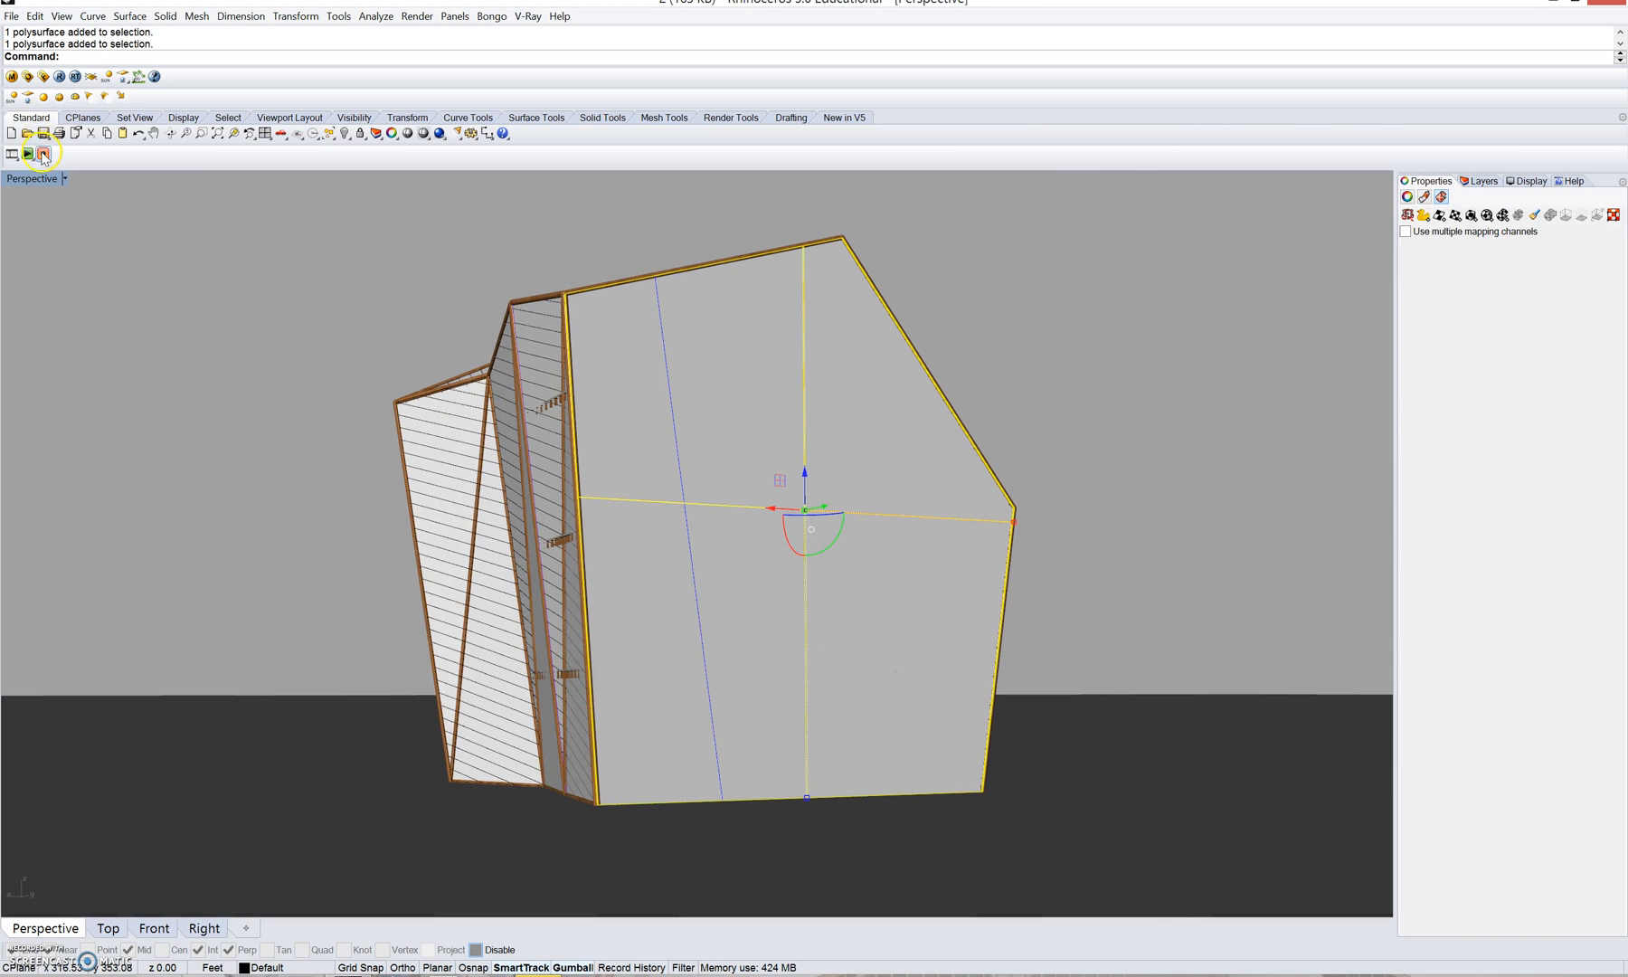
- Load concrete_tiled_1.05.vismat from the Concrete folder into the V-Ray scene materials
click(12, 77)
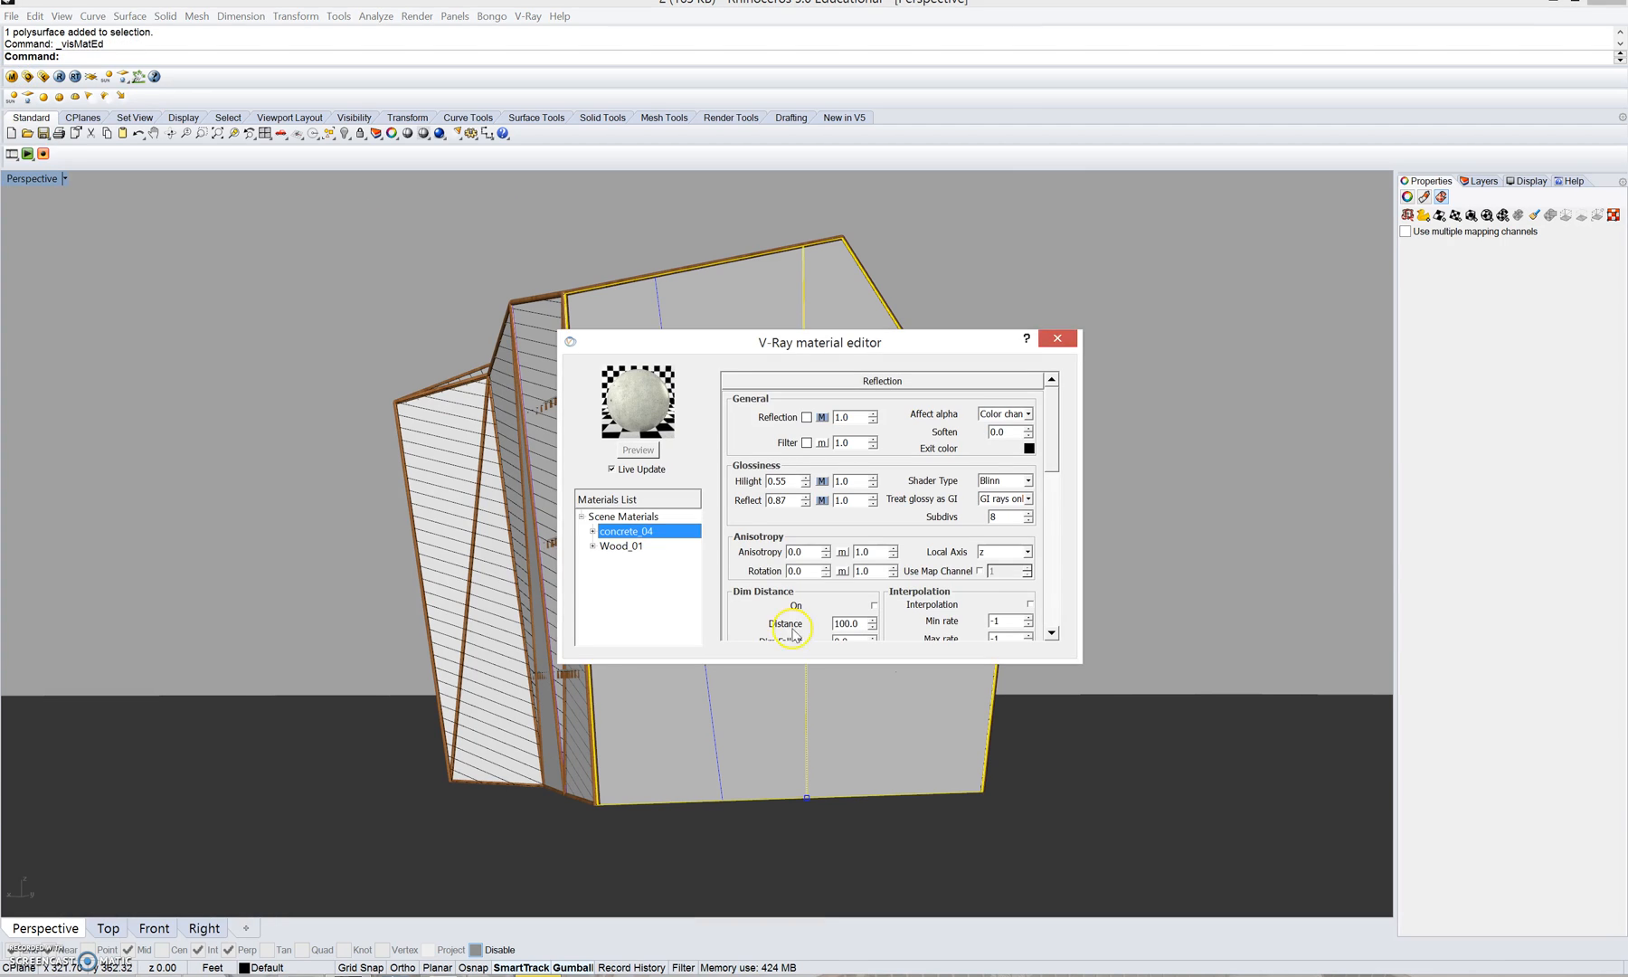
right_click(638, 517)
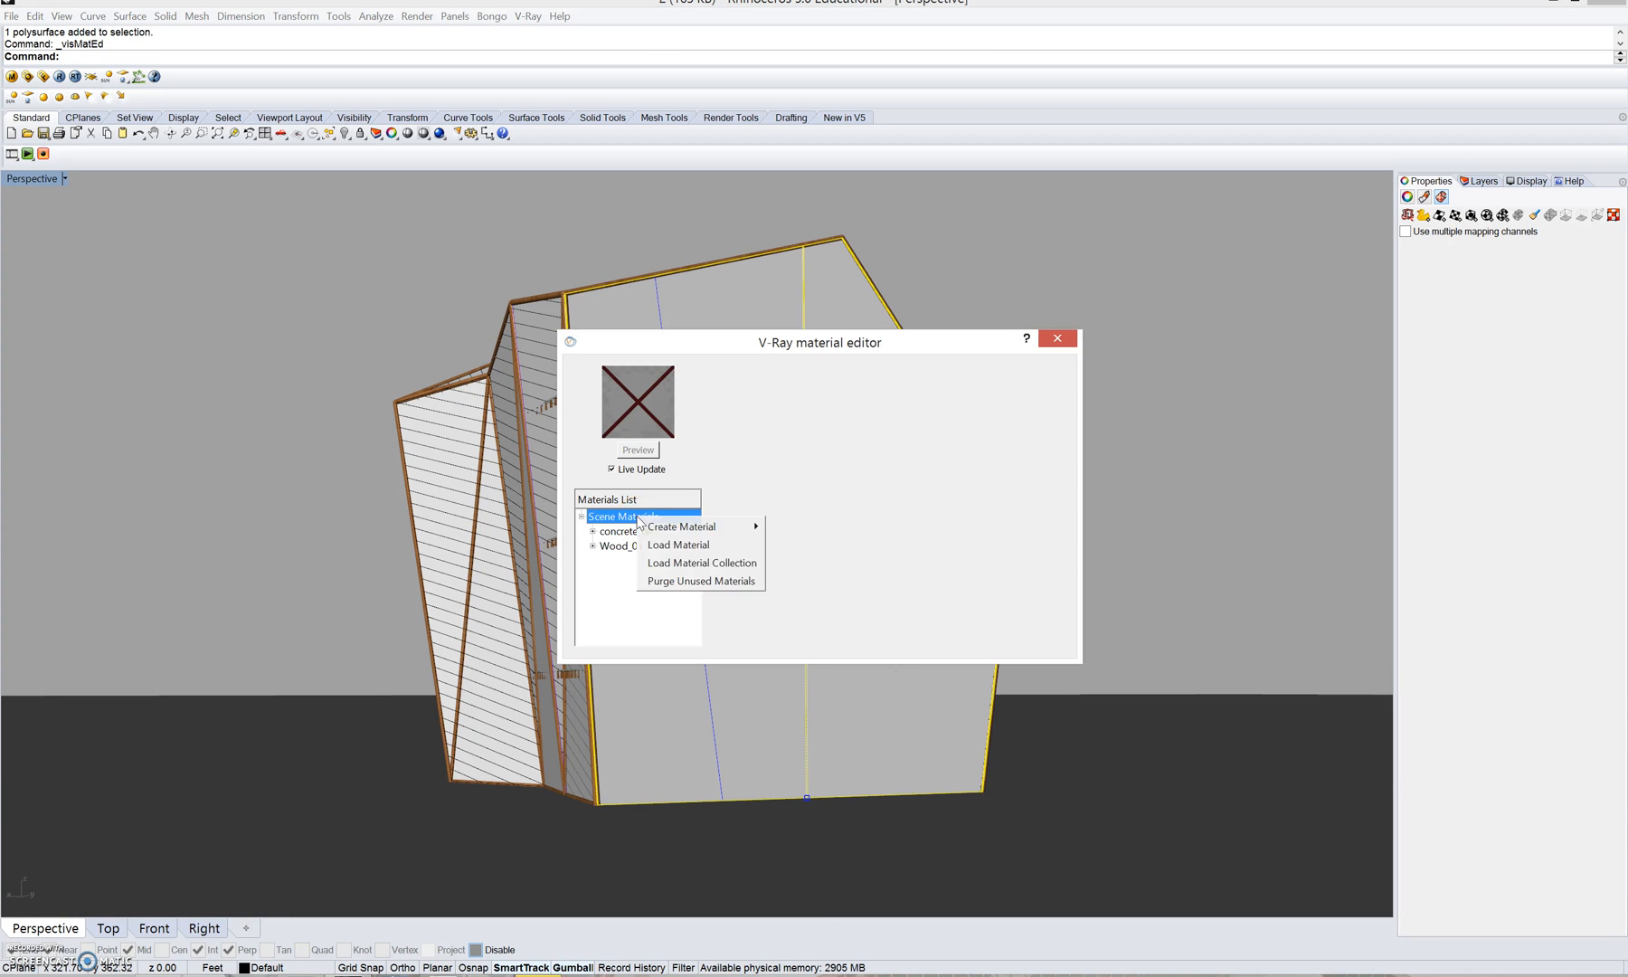
click(708, 546)
double_click(957, 505)
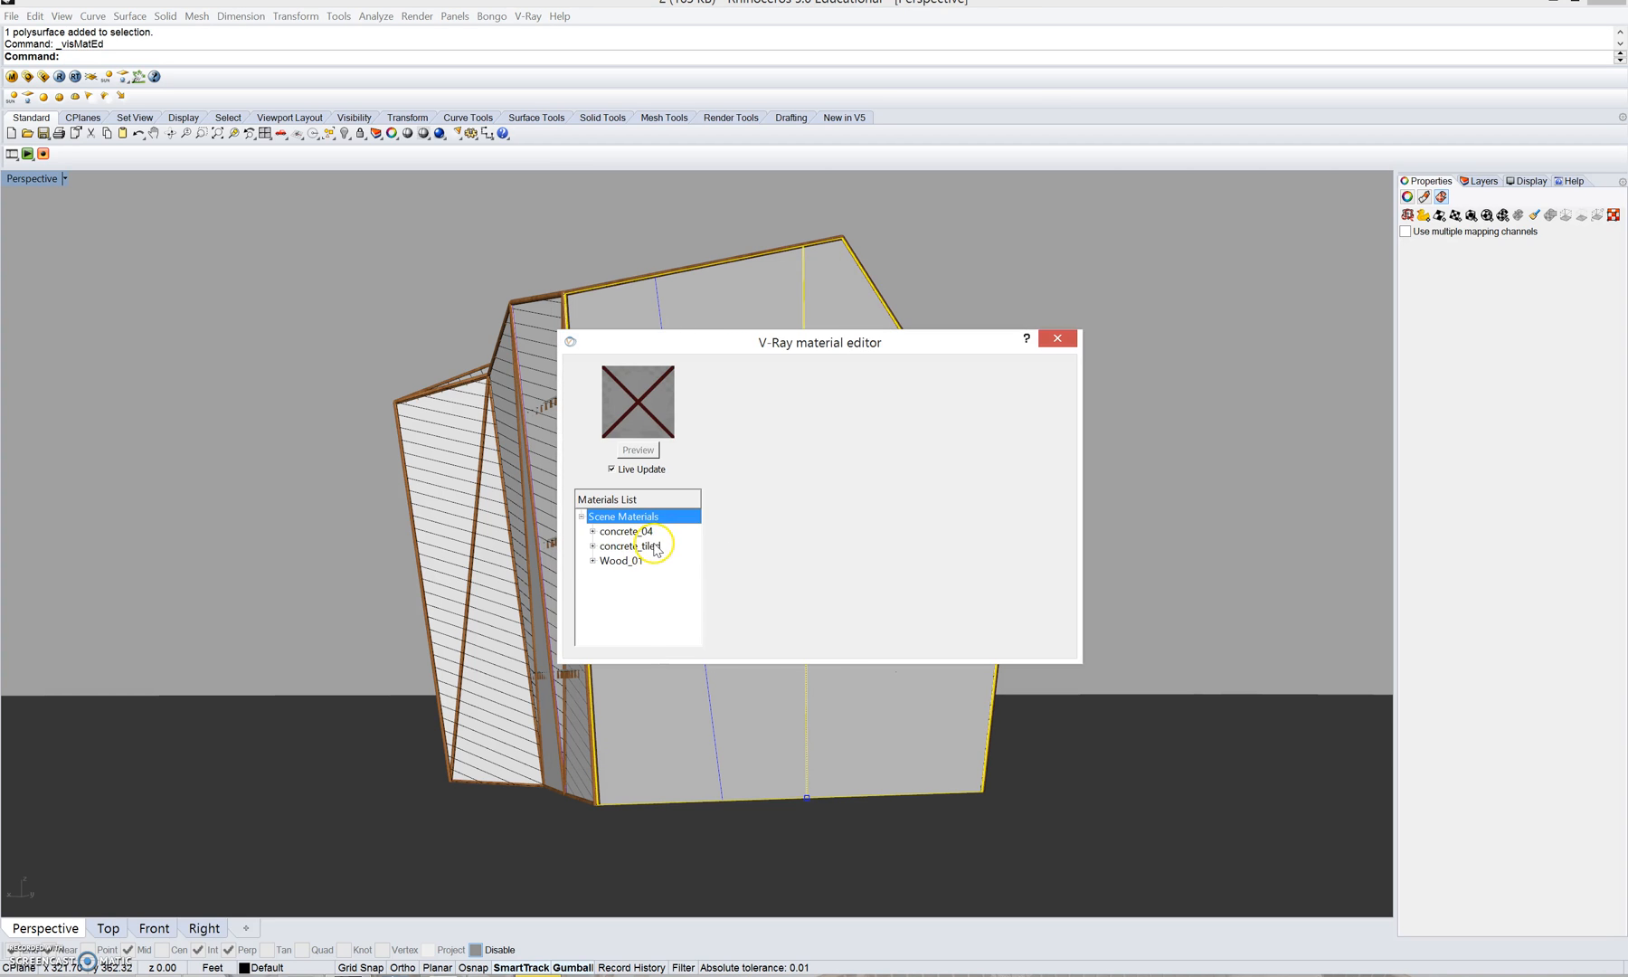
- Apply the tiled concrete material to the selected end wall and close the V-Ray material editor
right_click(655, 547)
click(765, 679)
click(1062, 341)
right_drag(874, 482, 852, 491)
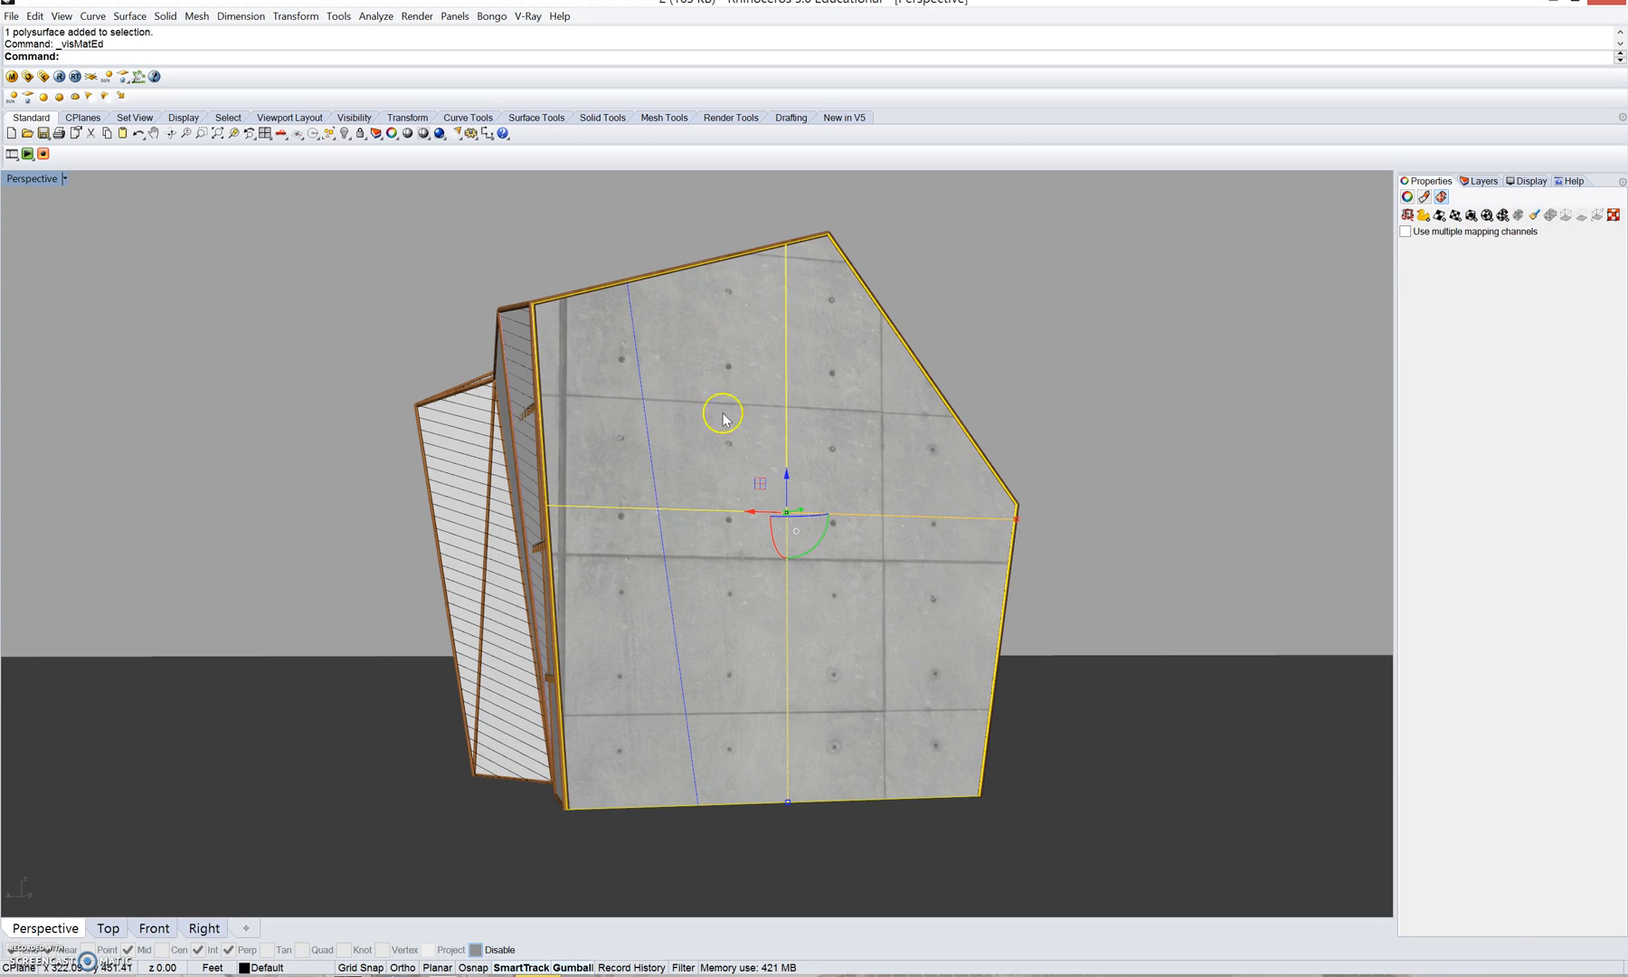
- Apply capped box mapping to the end wall, using its bounding box and world coordinates
right_drag(961, 405, 944, 432)
click(1021, 361)
right_drag(900, 463, 727, 546)
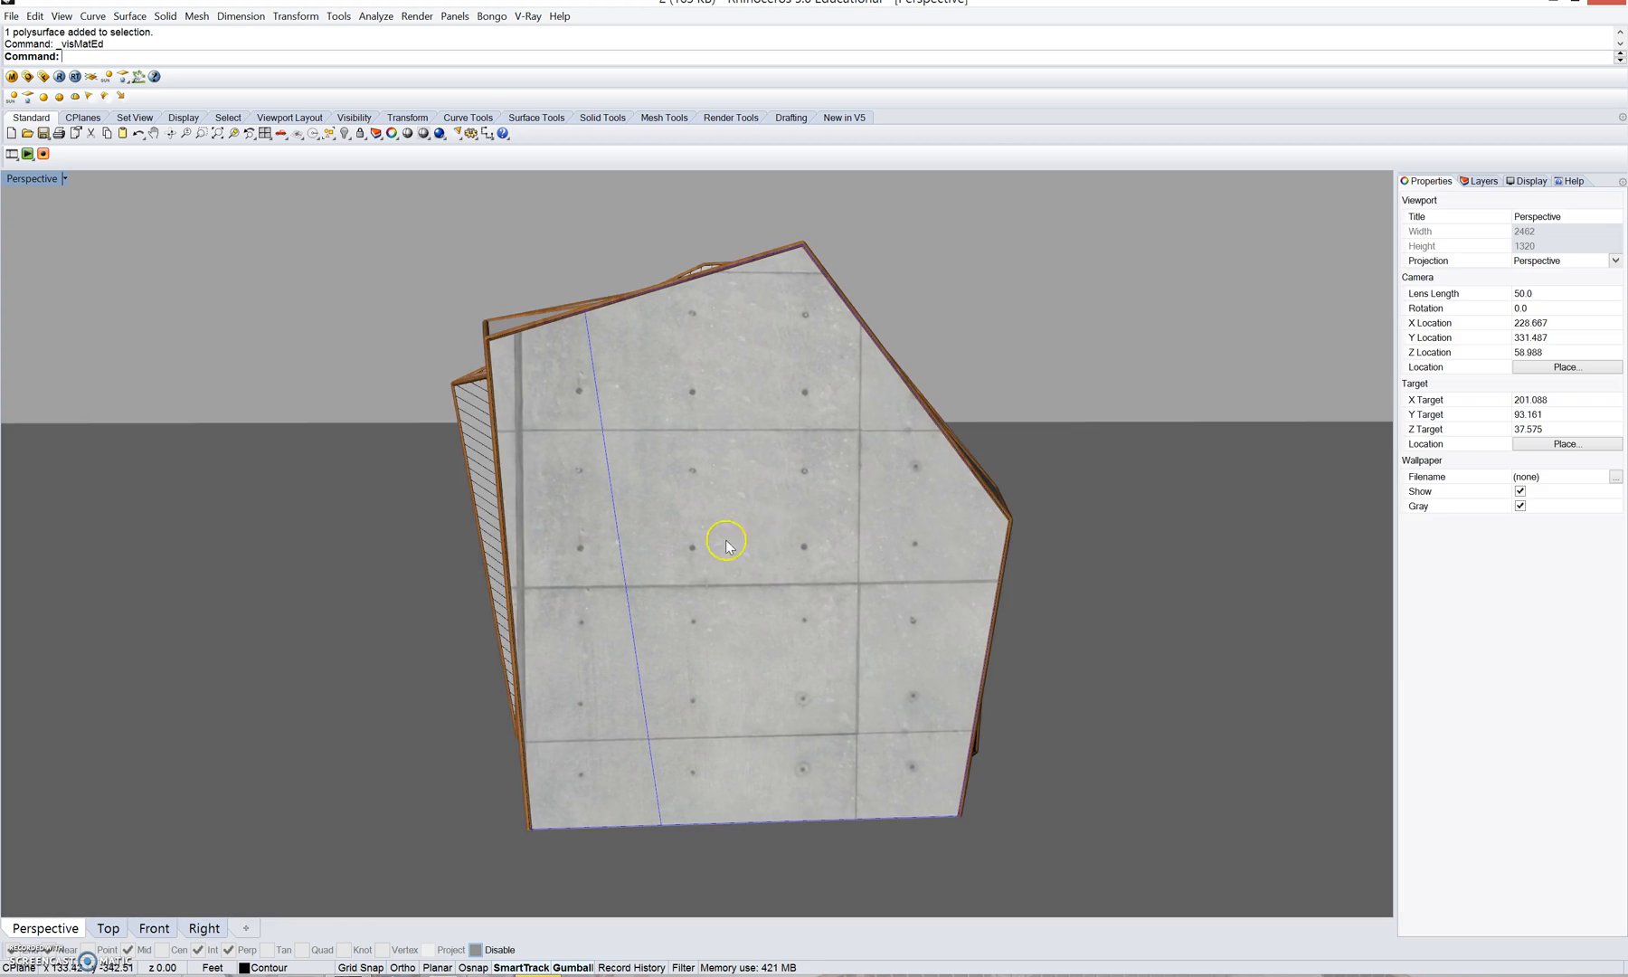
scroll(579, 465, up, 2)
right_drag(575, 466, 525, 416)
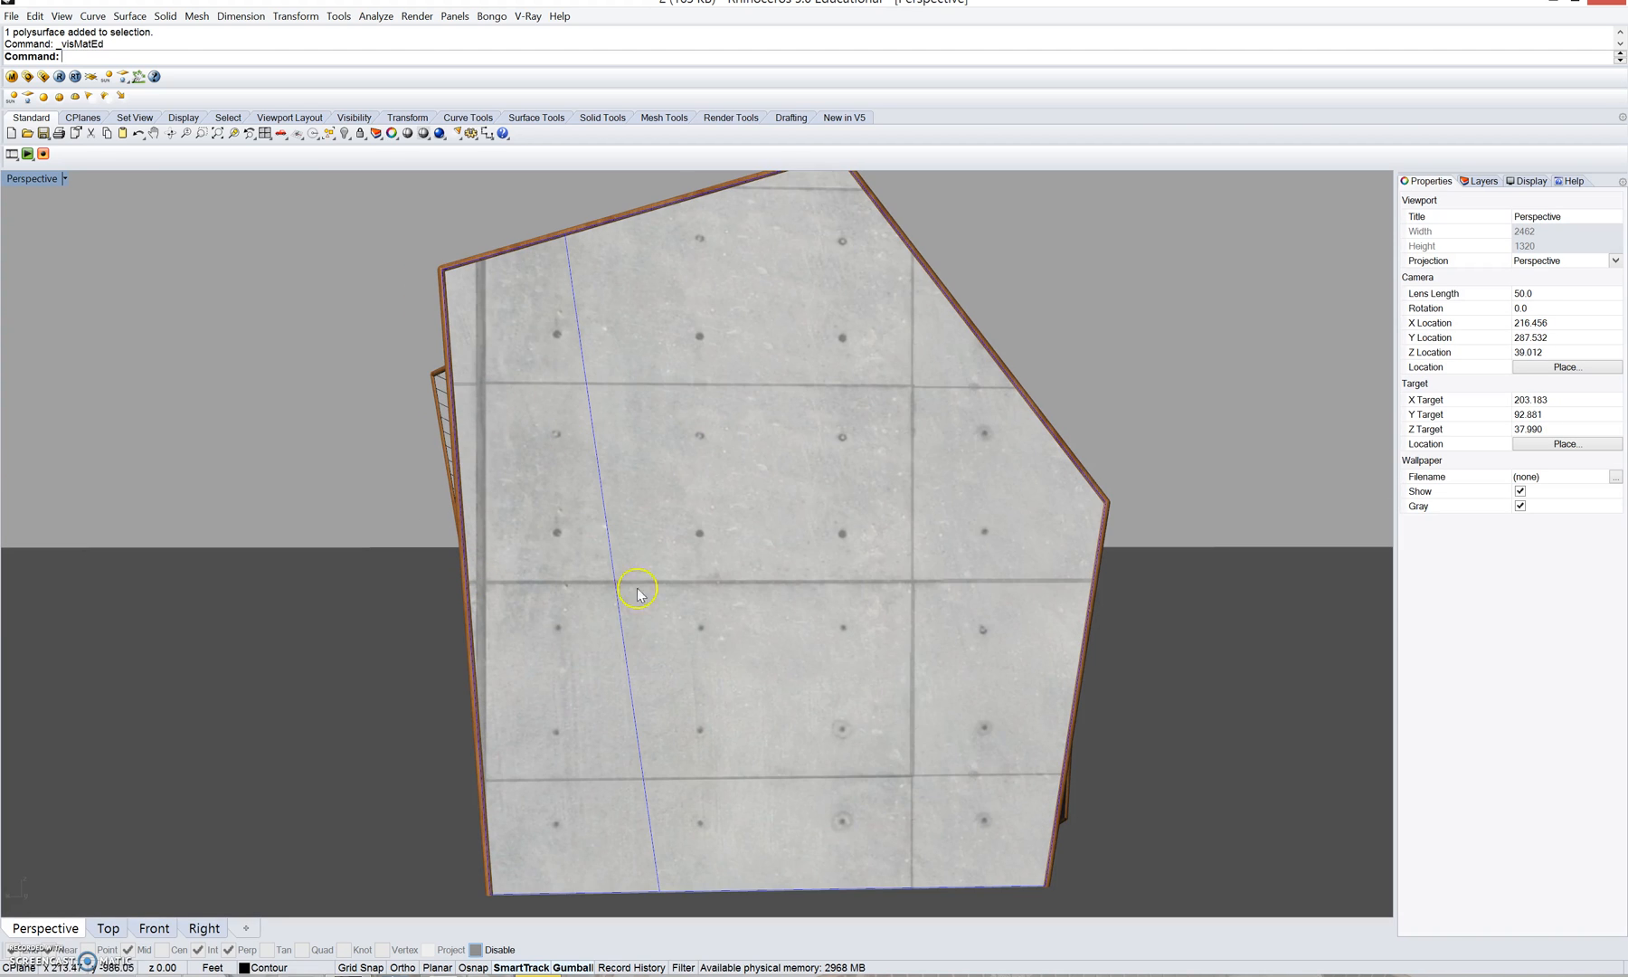
click(937, 418)
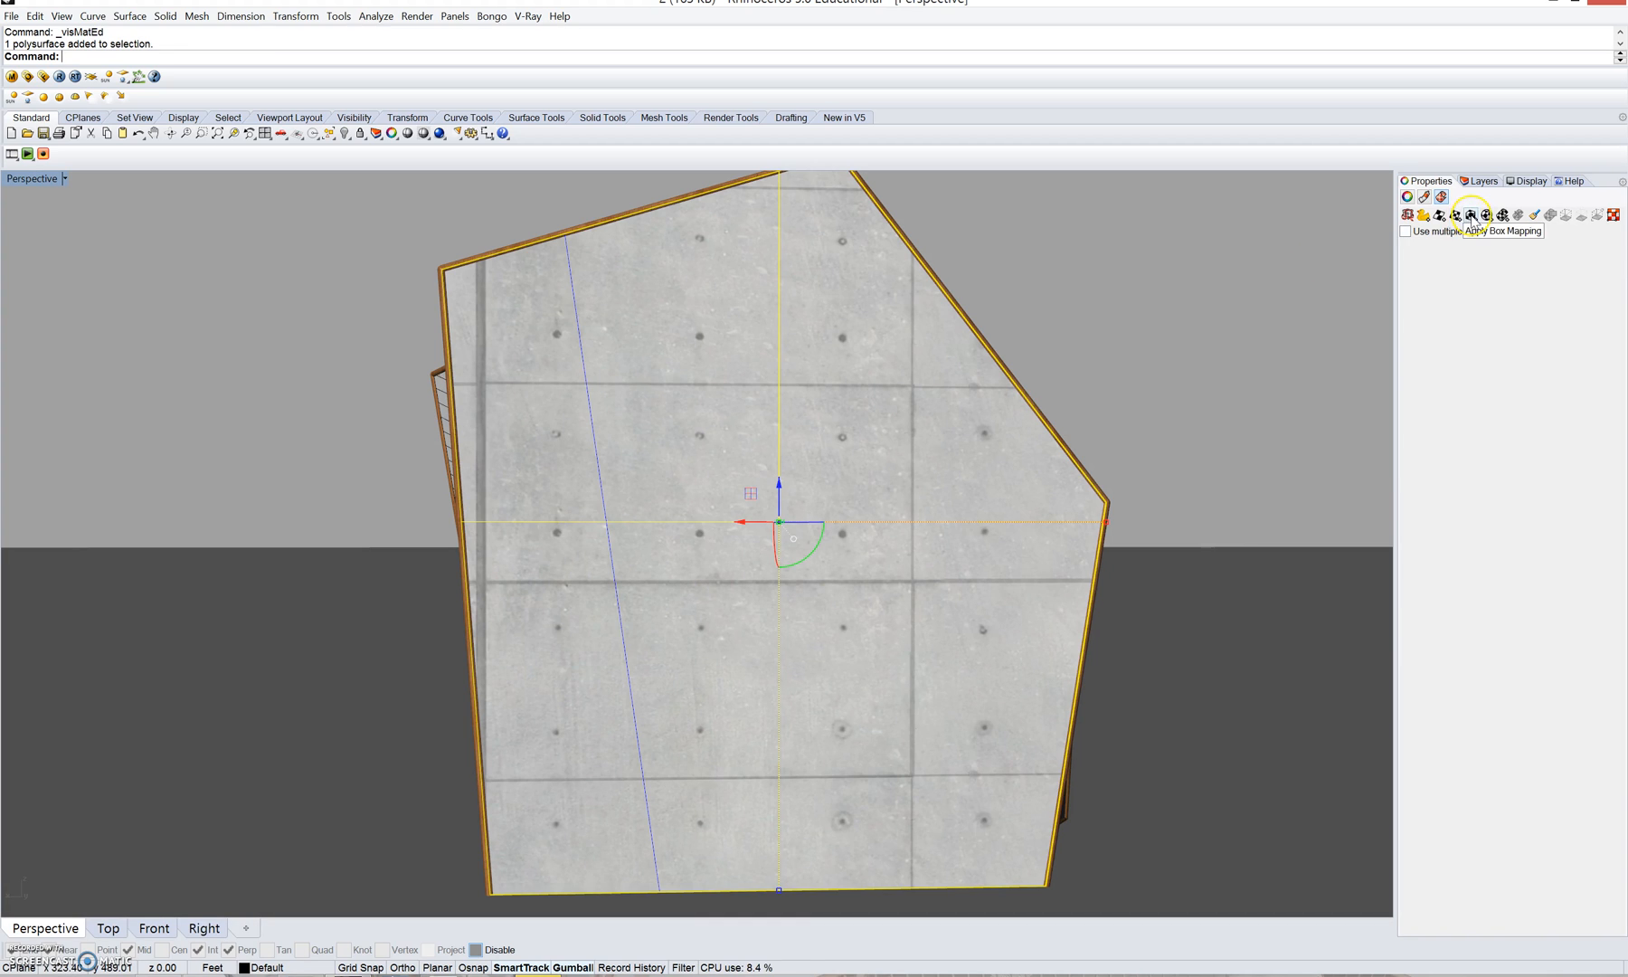
click(1471, 217)
key(Return)
key(Return)
key(Return)
right_drag(1142, 398, 1152, 385)
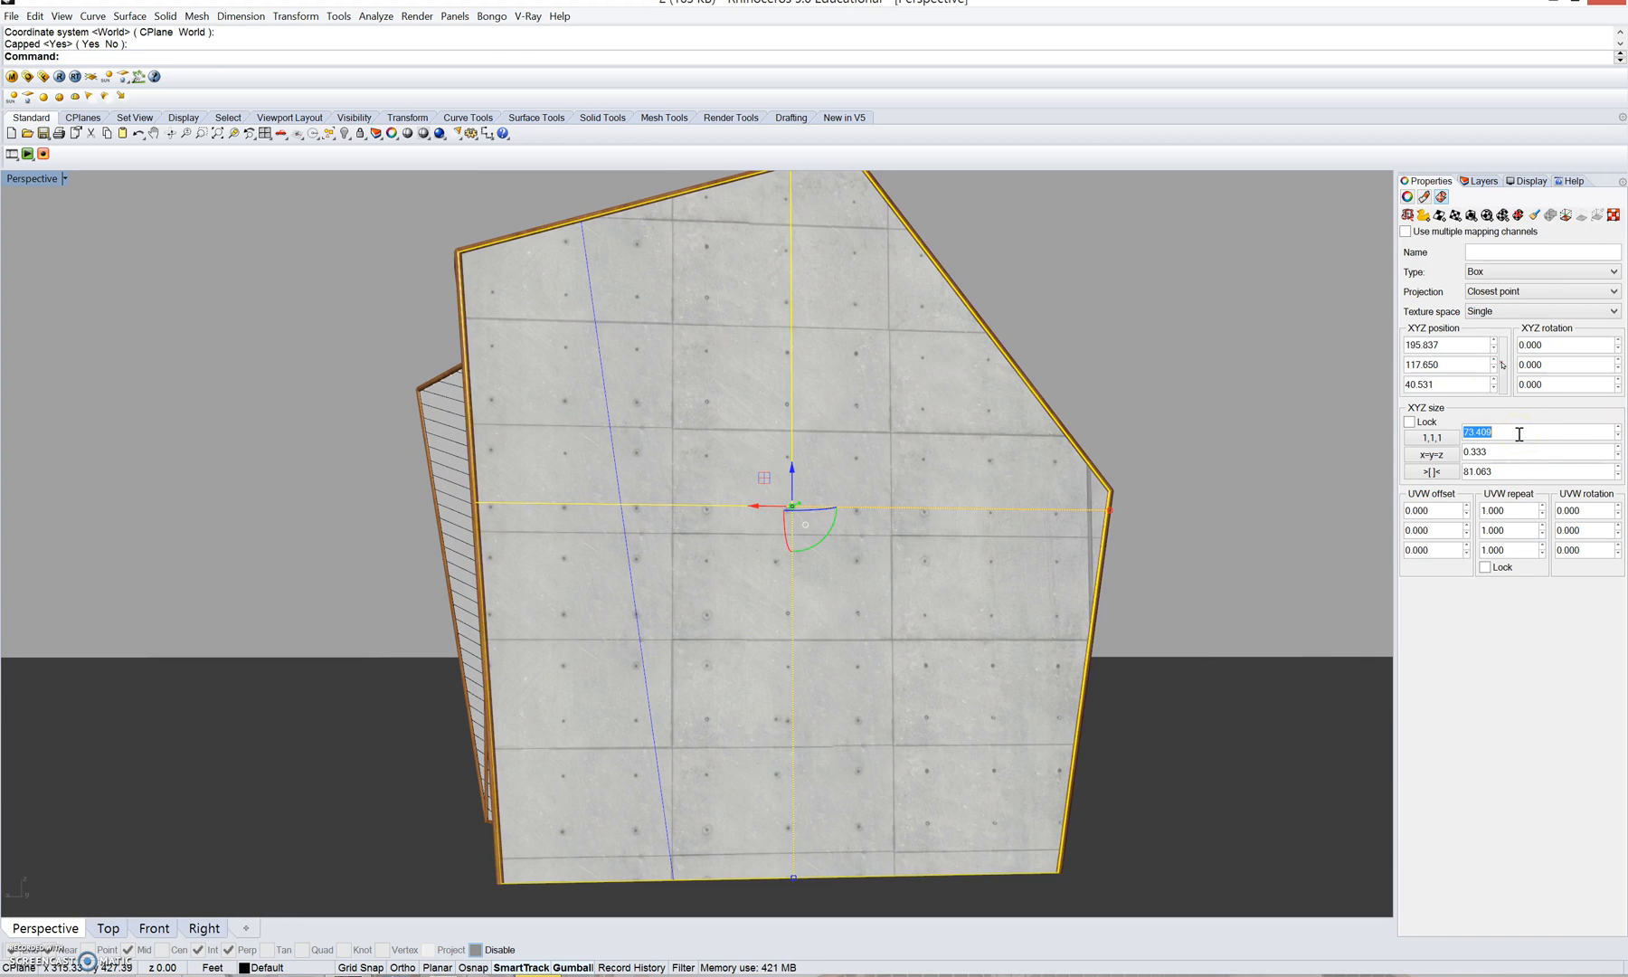
- Try an X mapping size of 20 and a Y mapping size of 2 on the end wall
text(20)
key(Tab)
text(2)
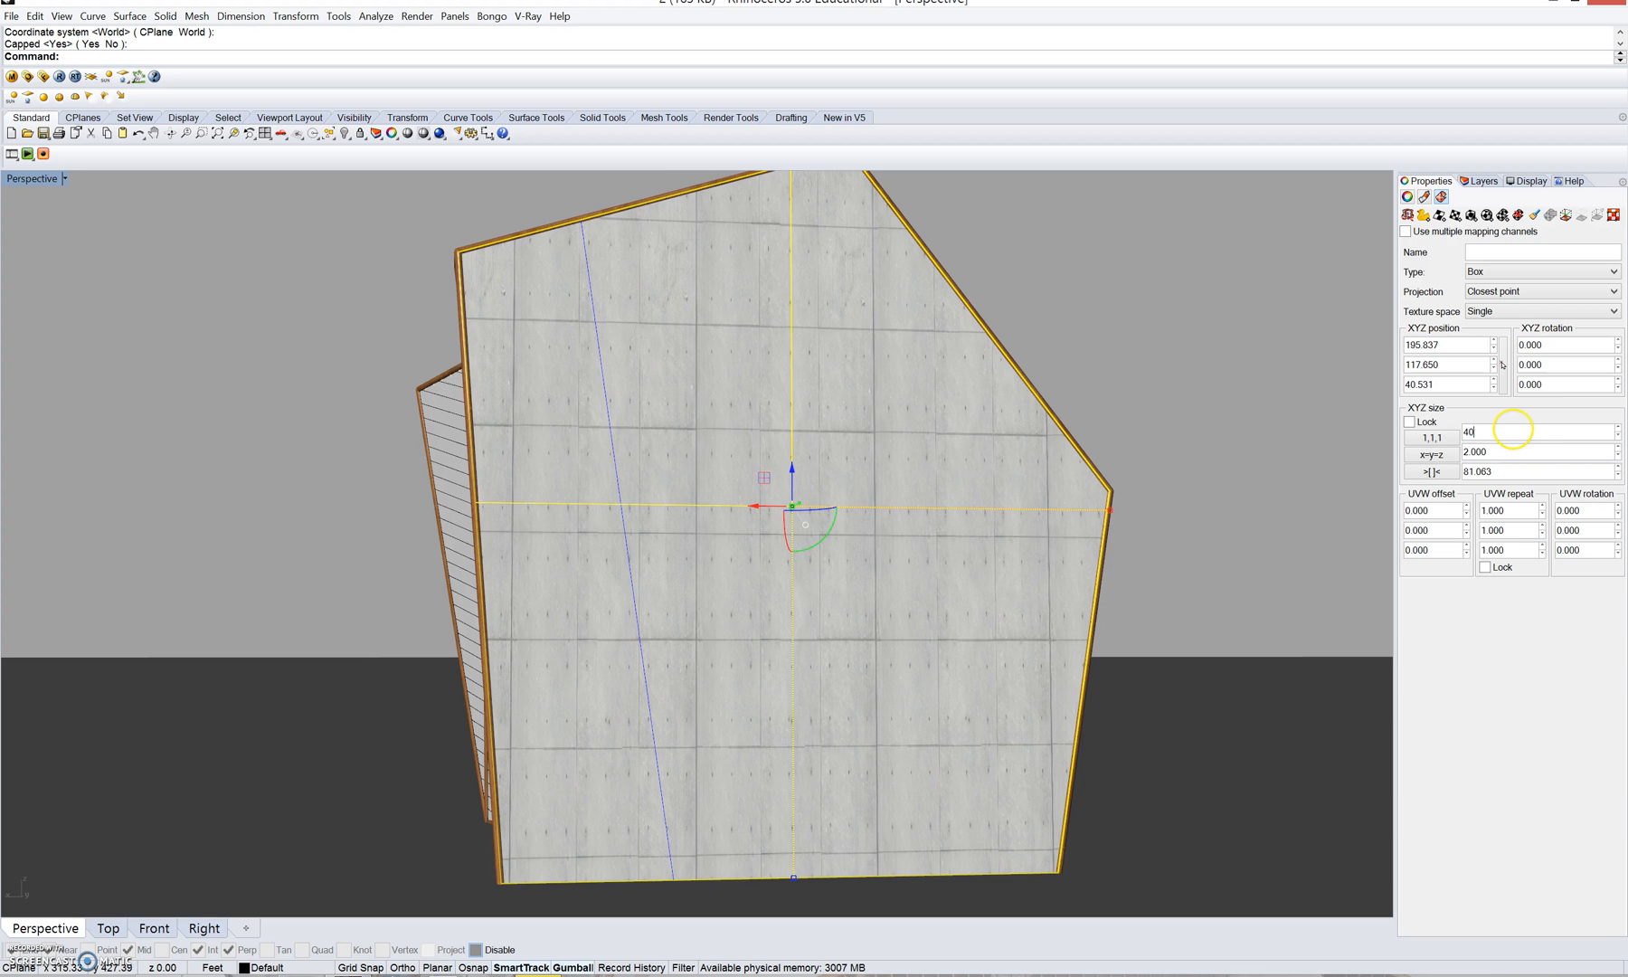
- Set the end wall's box mapping size to 40 in X, Y and Z
click(1512, 431)
text(40)
key(Tab)
text(40)
key(Tab)
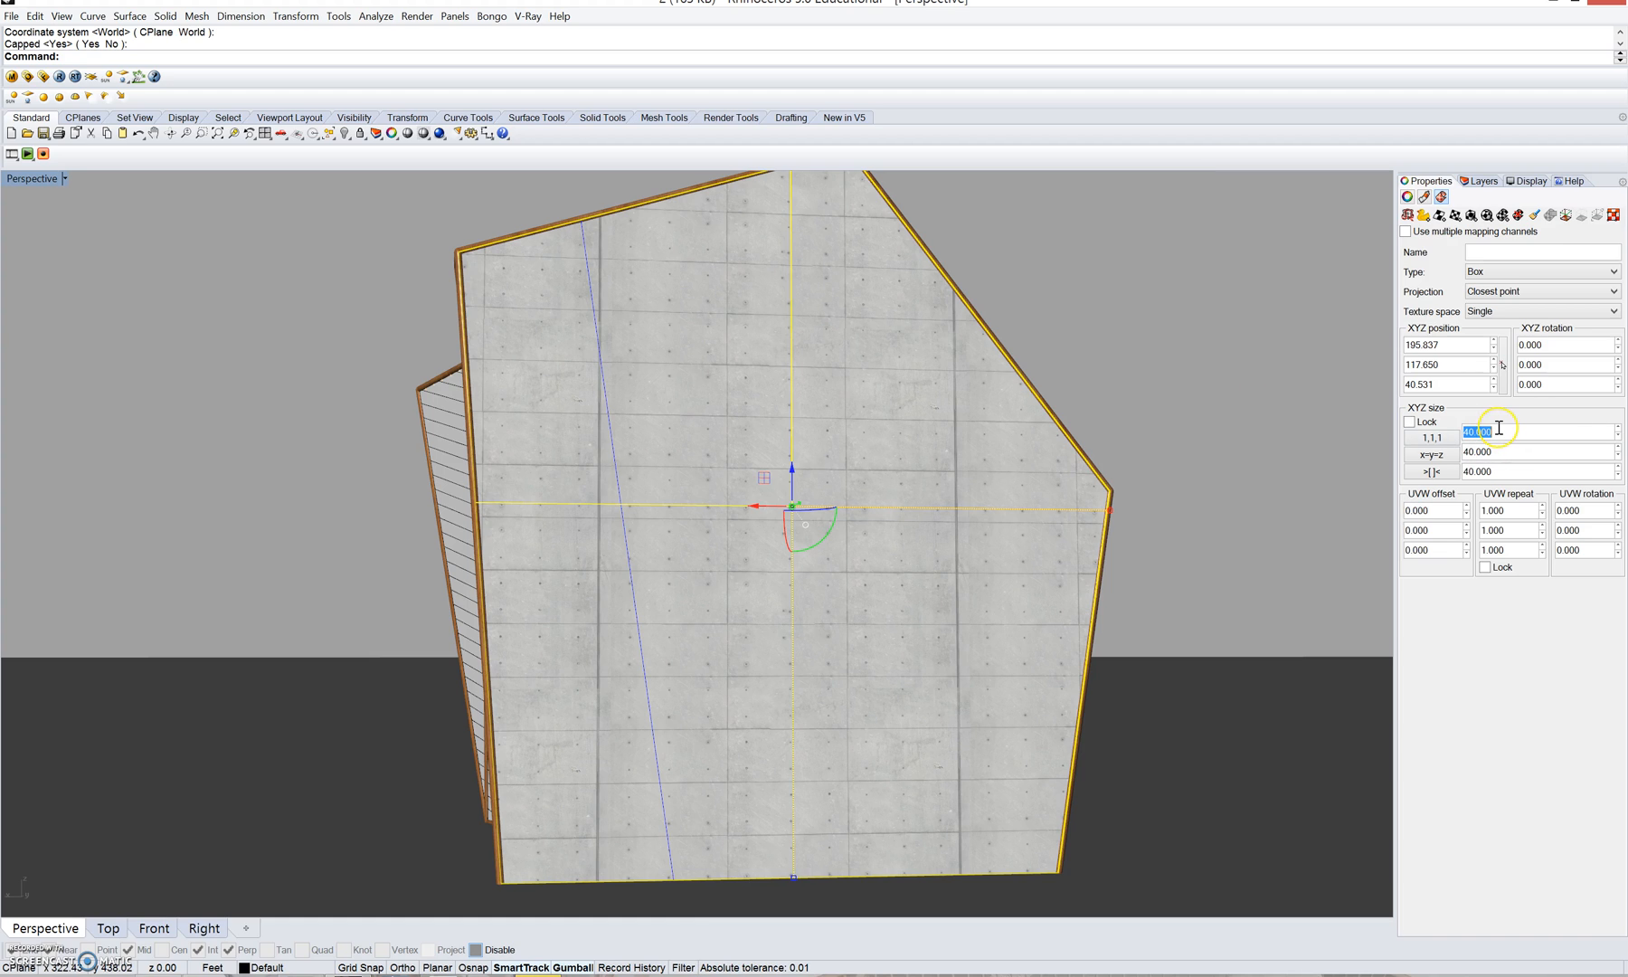
- Set the end wall's box mapping size to 70 in X, Y and Z
text(0)
key(Tab)
text(7)
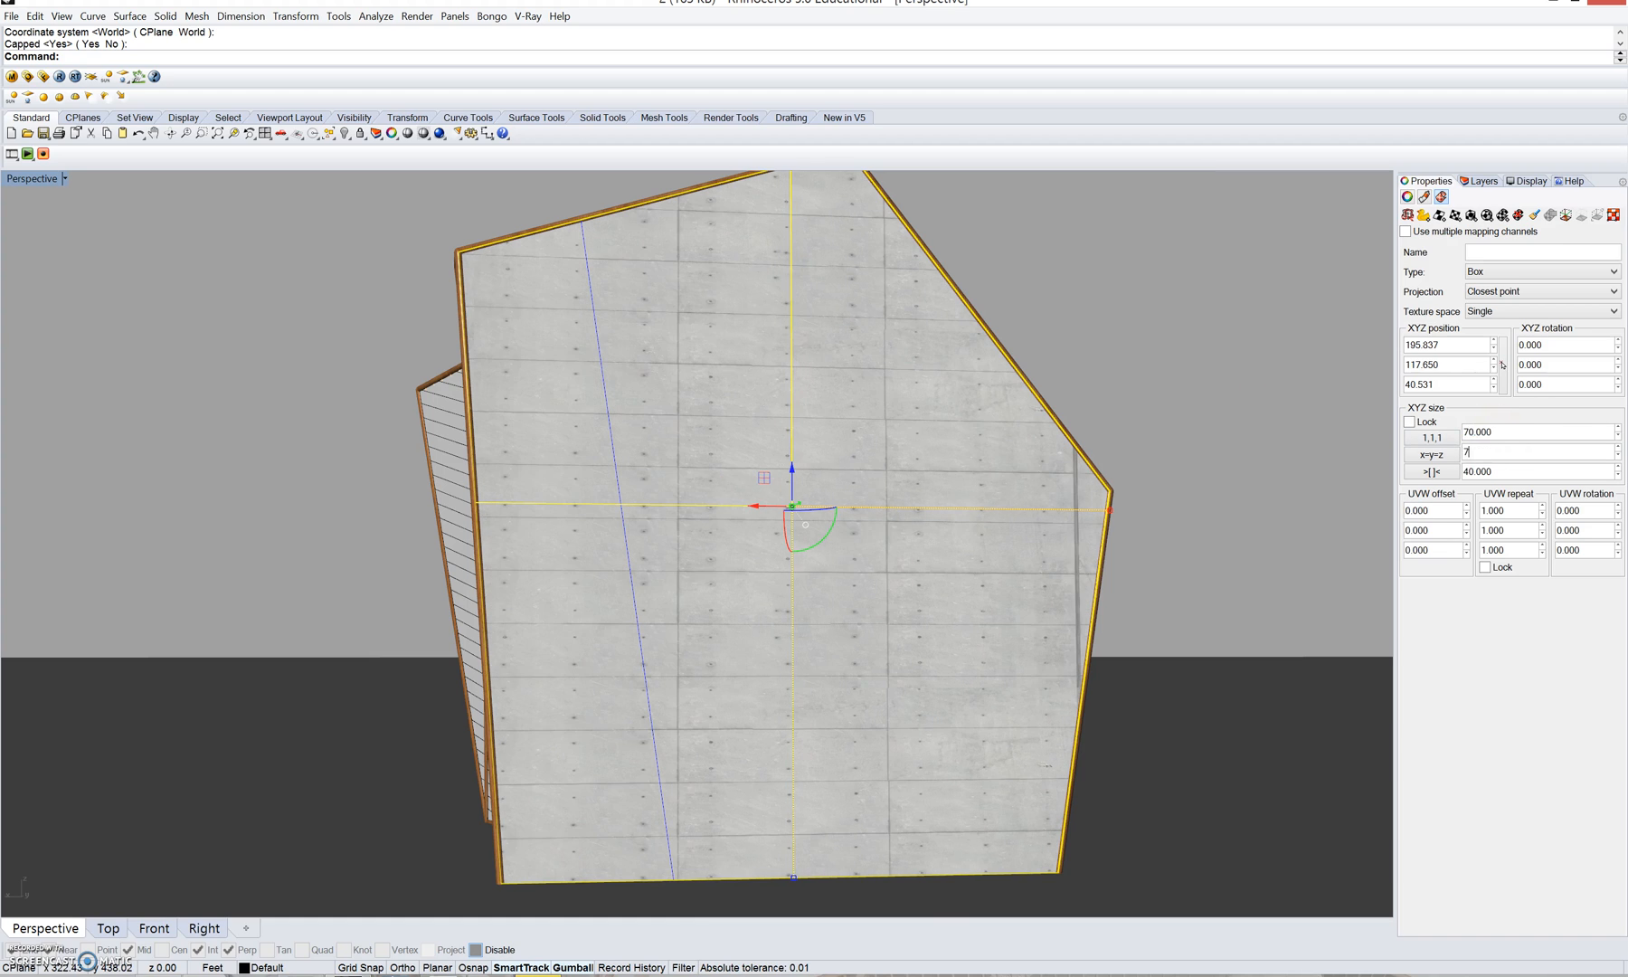
key(Tab)
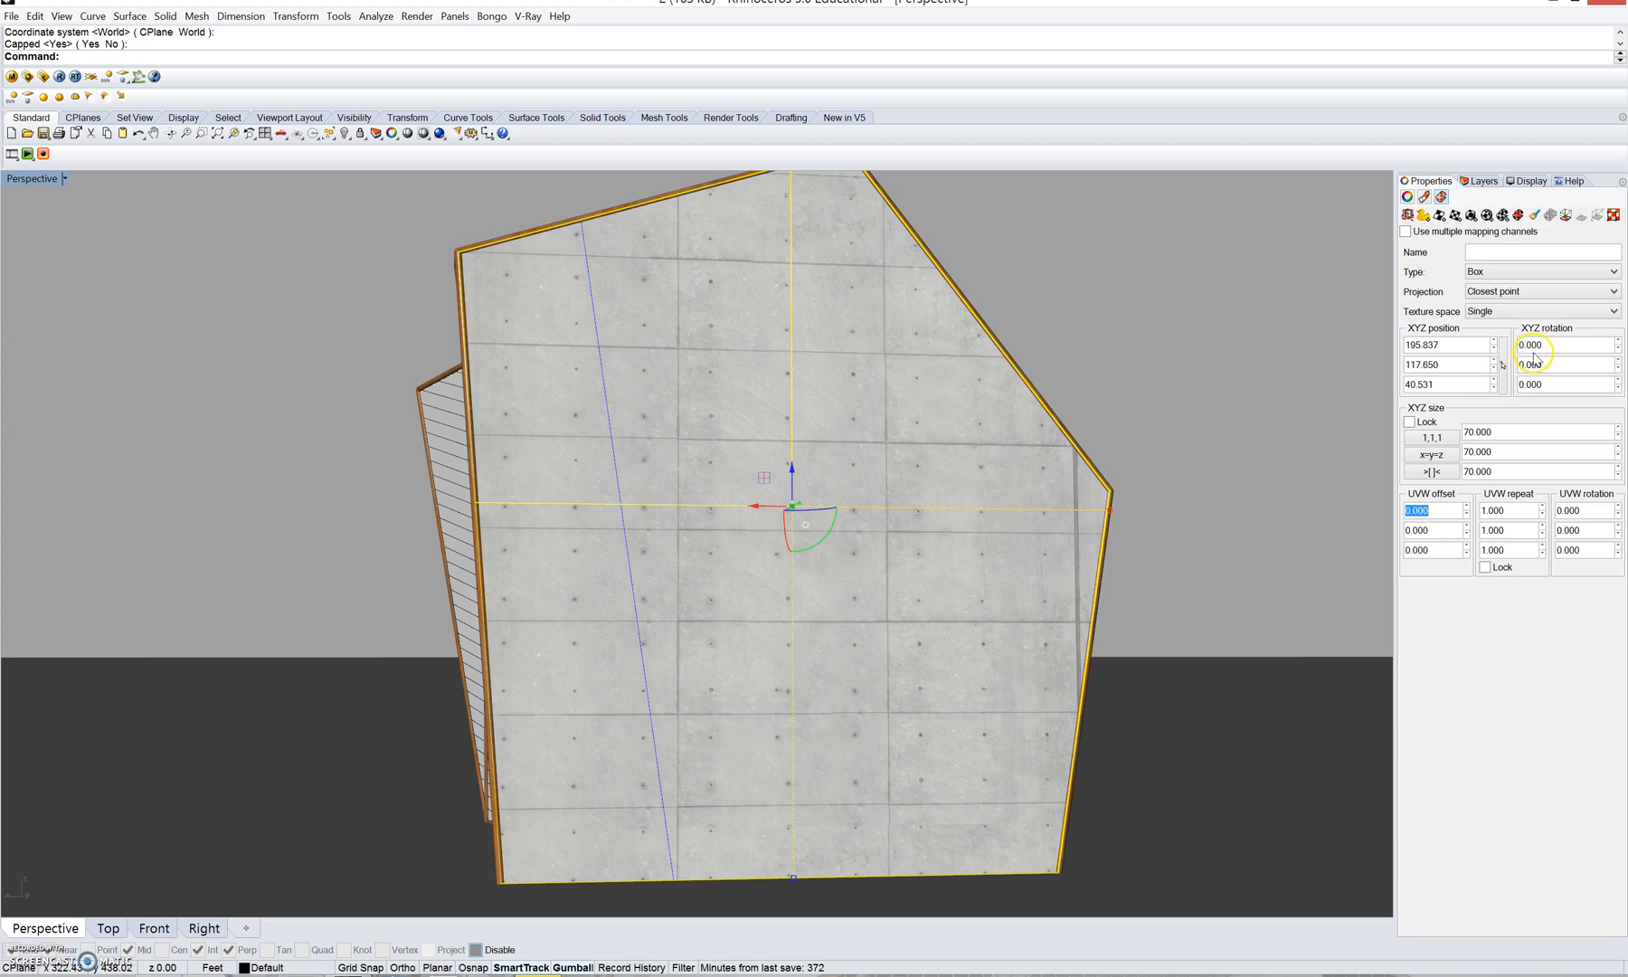
- Rotate the end wall's box mapping 90 degrees about X and Y, and deselect the wall
right_drag(1196, 516, 1029, 400)
scroll(984, 408, up, 2)
scroll(1029, 400, down, 2)
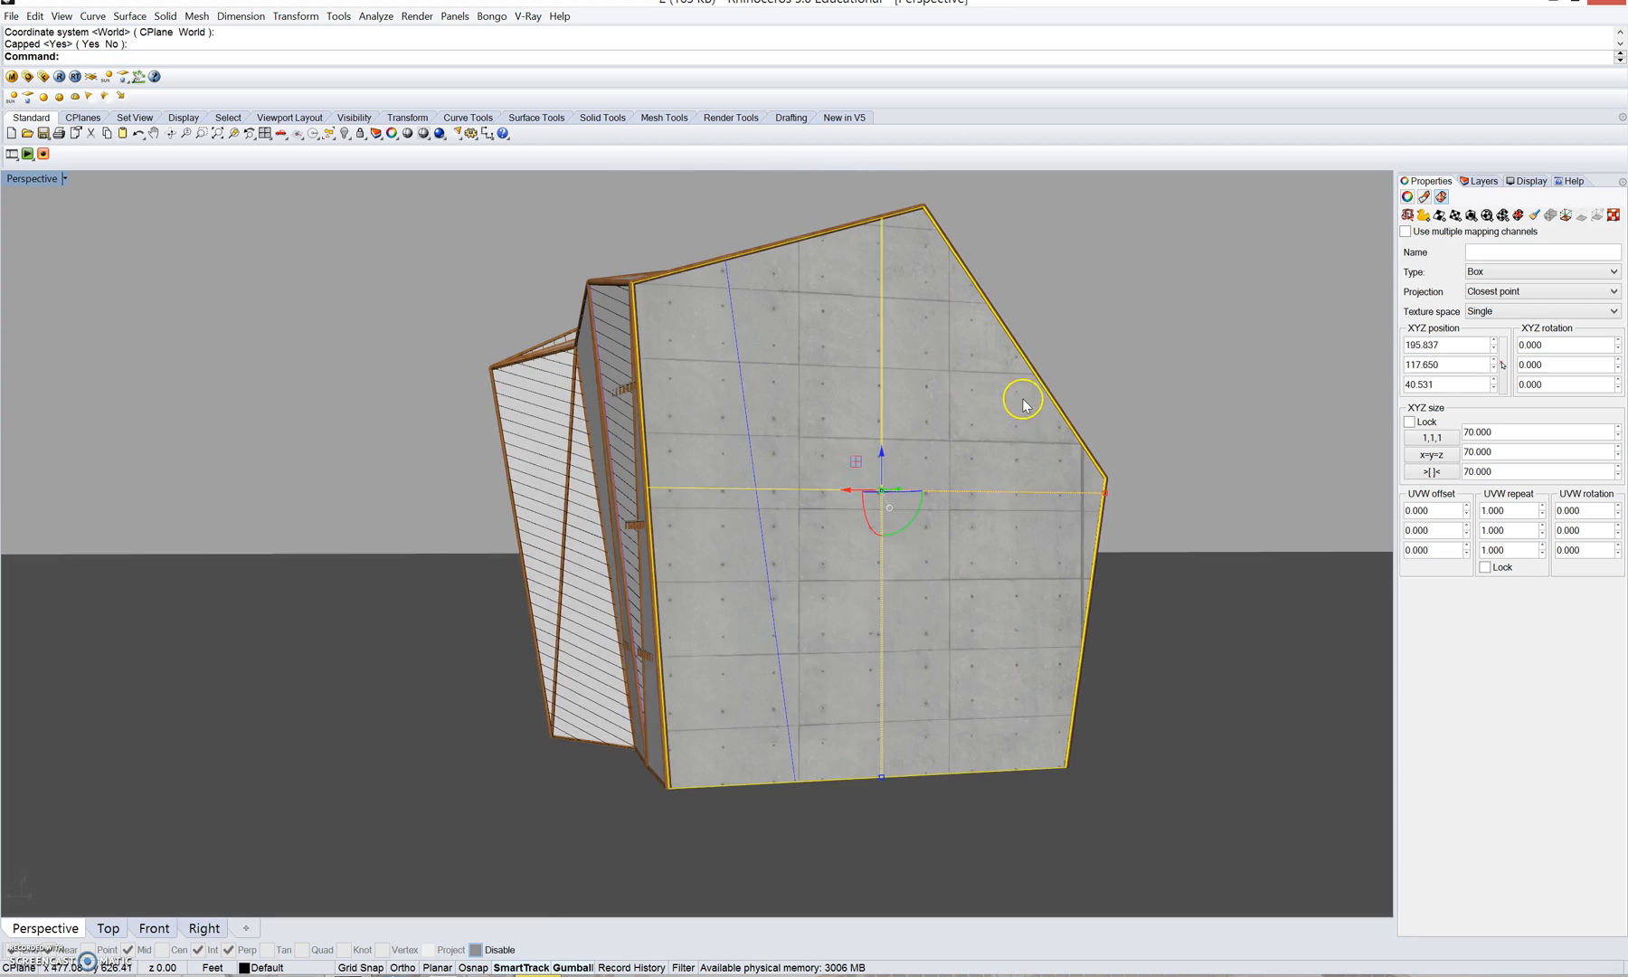
click(1554, 345)
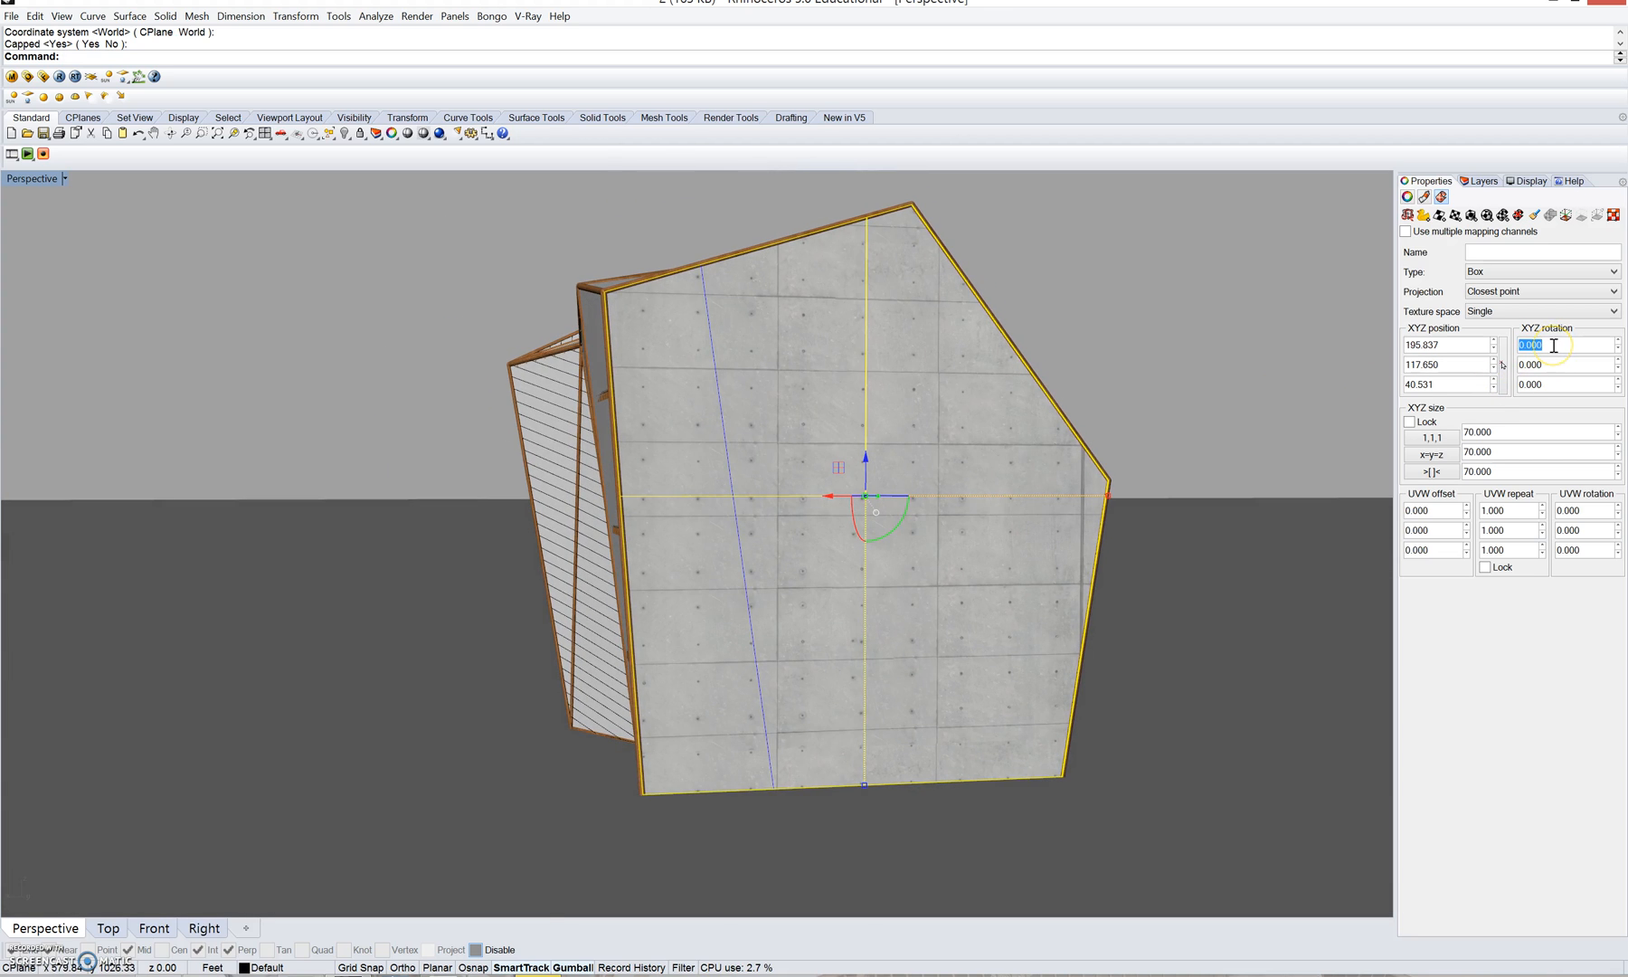
text(90)
key(Tab)
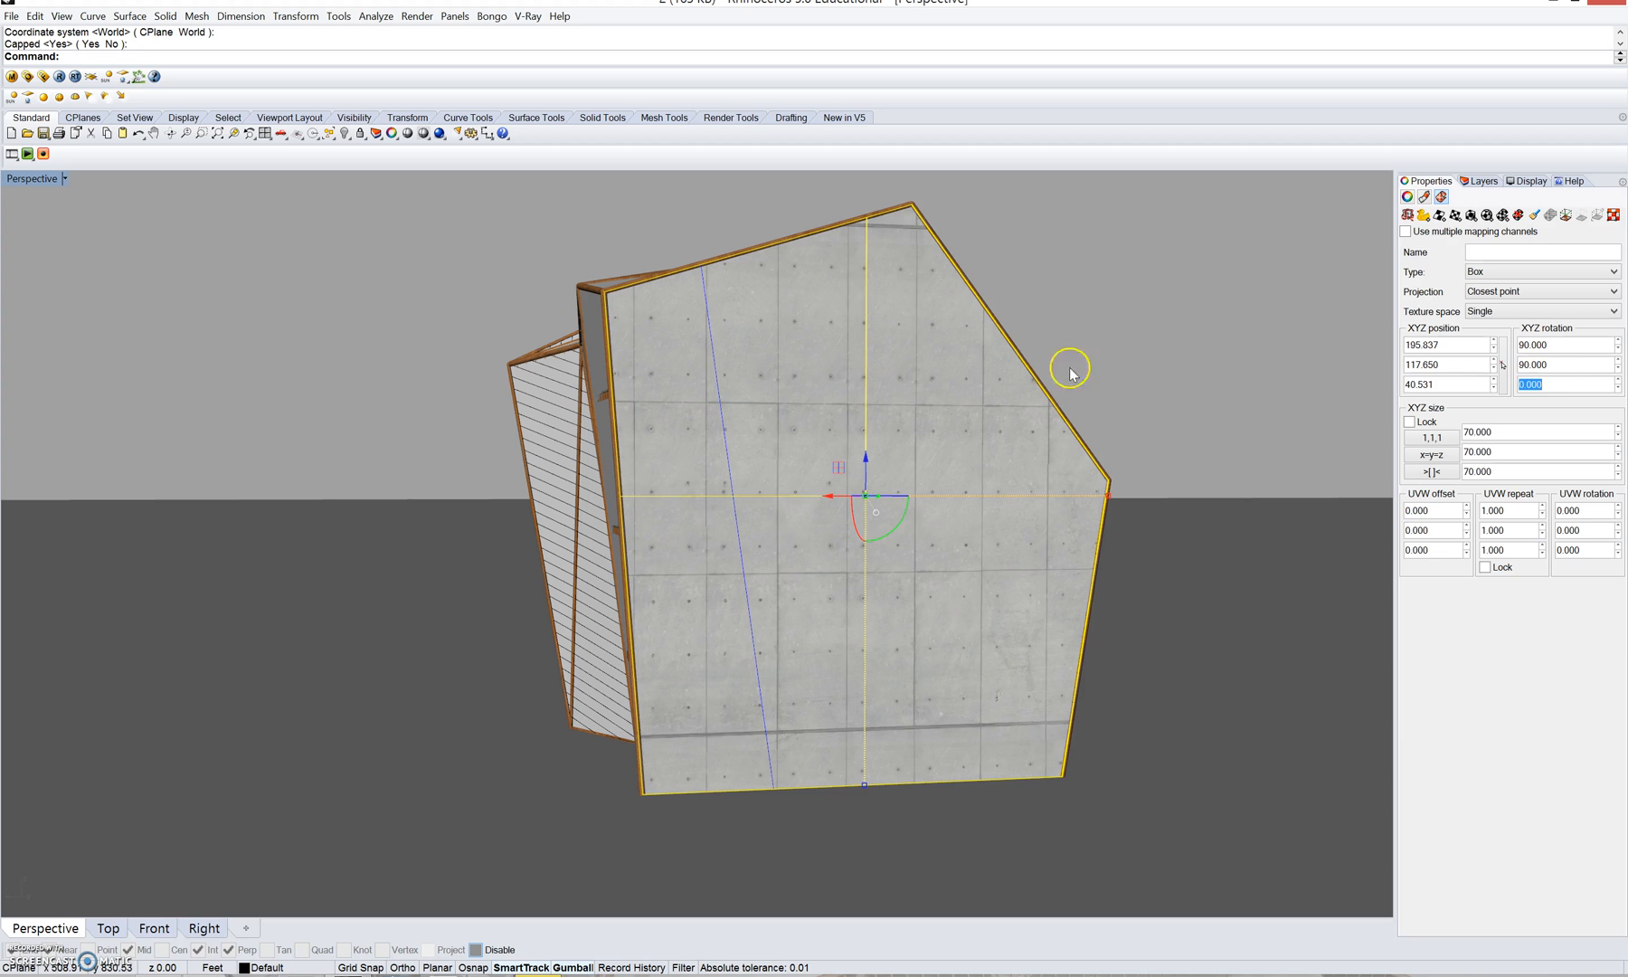
right_drag(1150, 304, 1151, 302)
click(1257, 401)
right_drag(1258, 400, 1226, 403)
- Select the end wall again and set its box mapping position to 100 in X and Y and 102 in Z
click(743, 422)
right_drag(868, 434, 1097, 476)
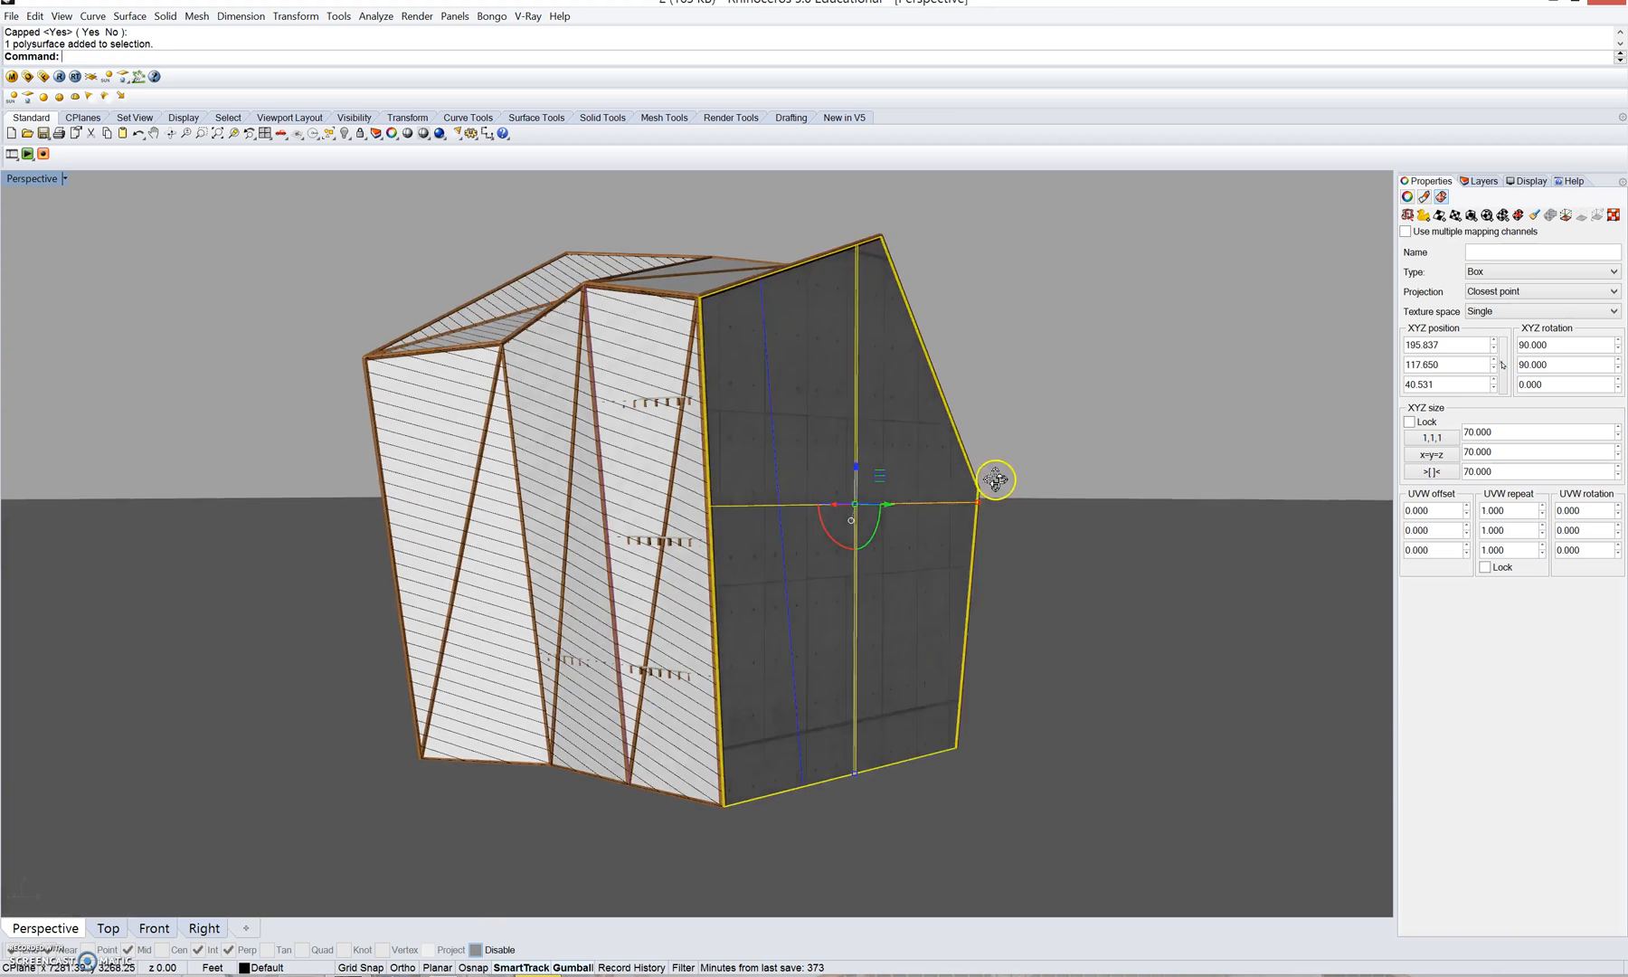
scroll(849, 749, up, 3)
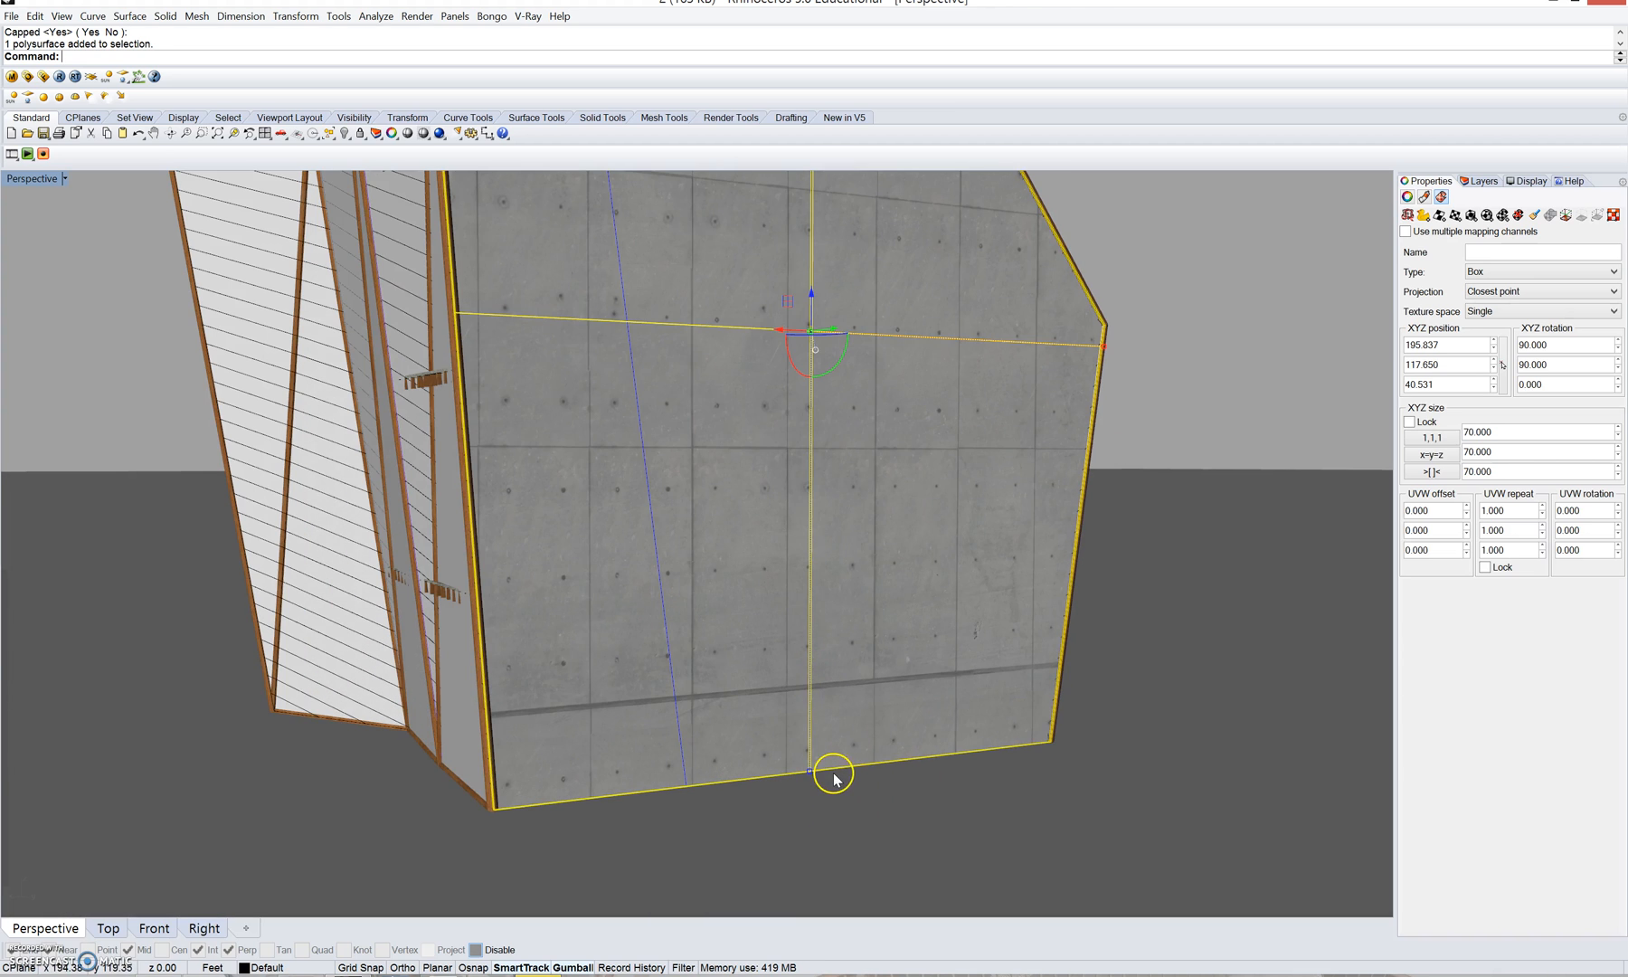
scroll(834, 778, down, 3)
right_drag(832, 683, 916, 524)
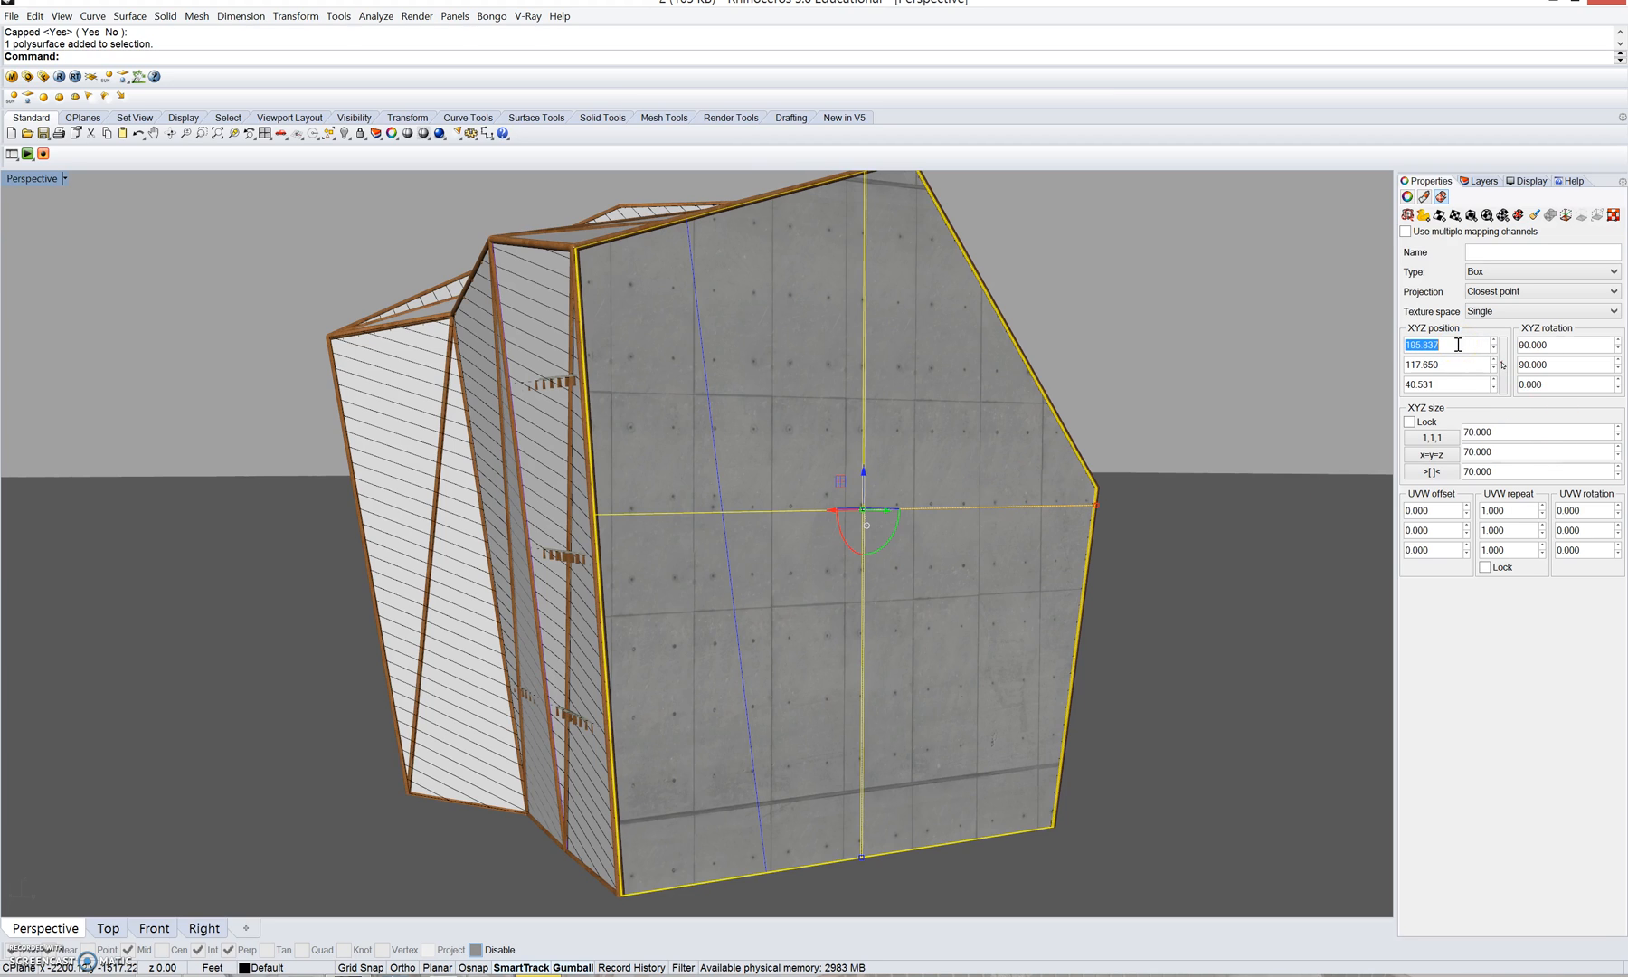
key(Tab)
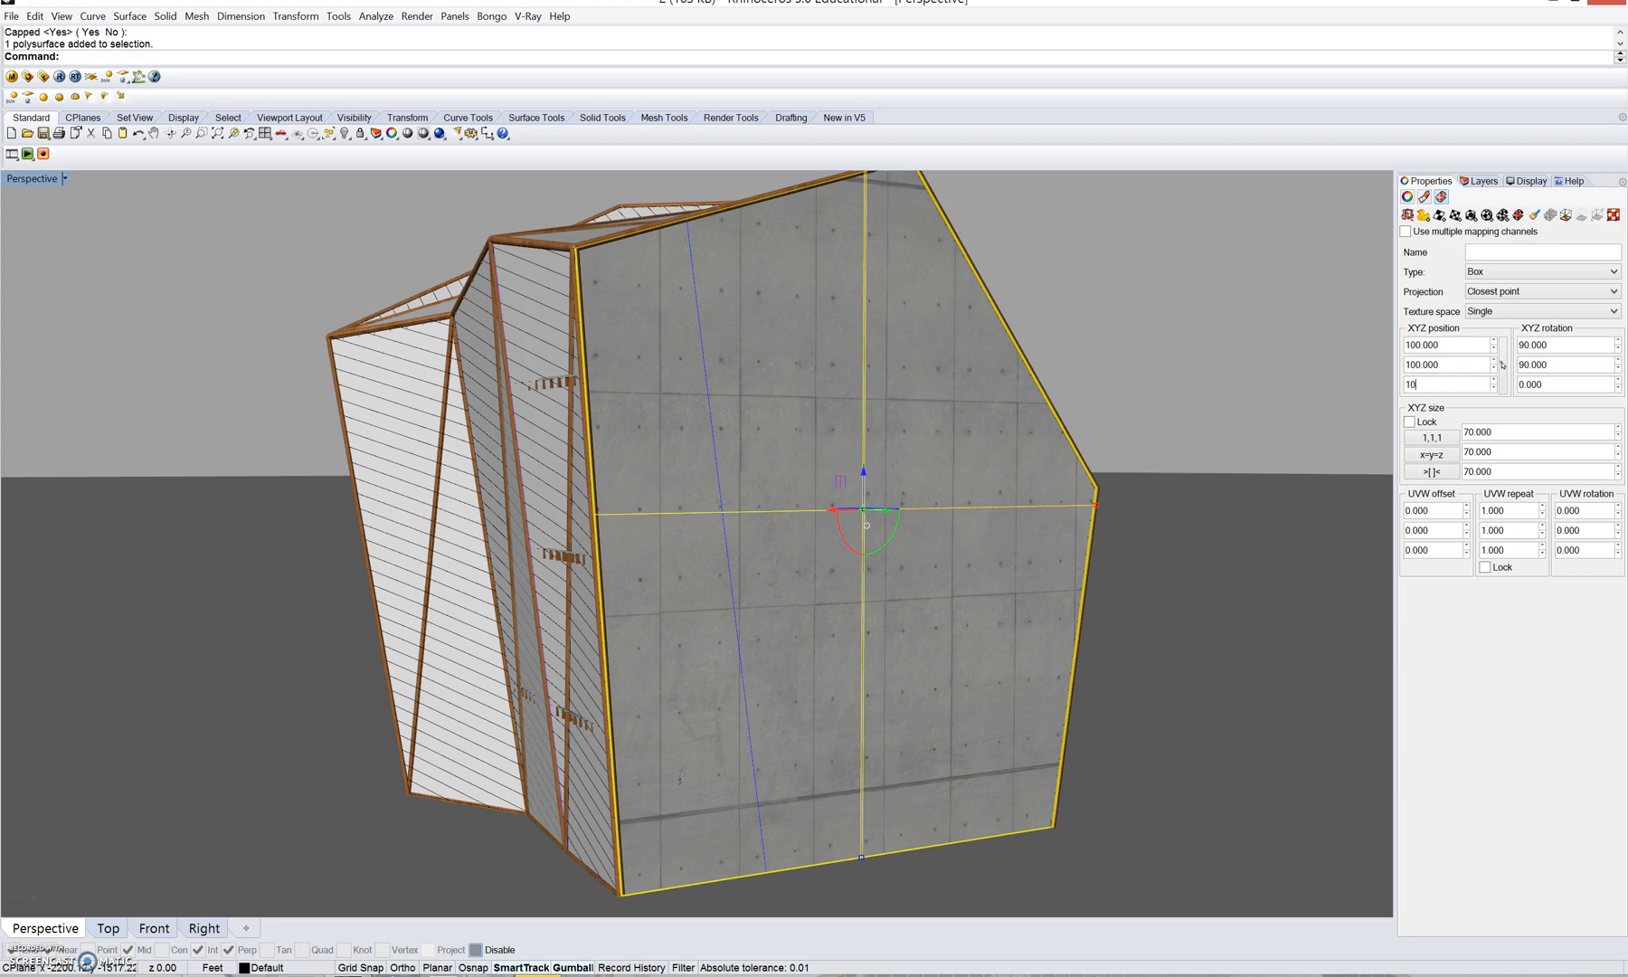
key(Tab)
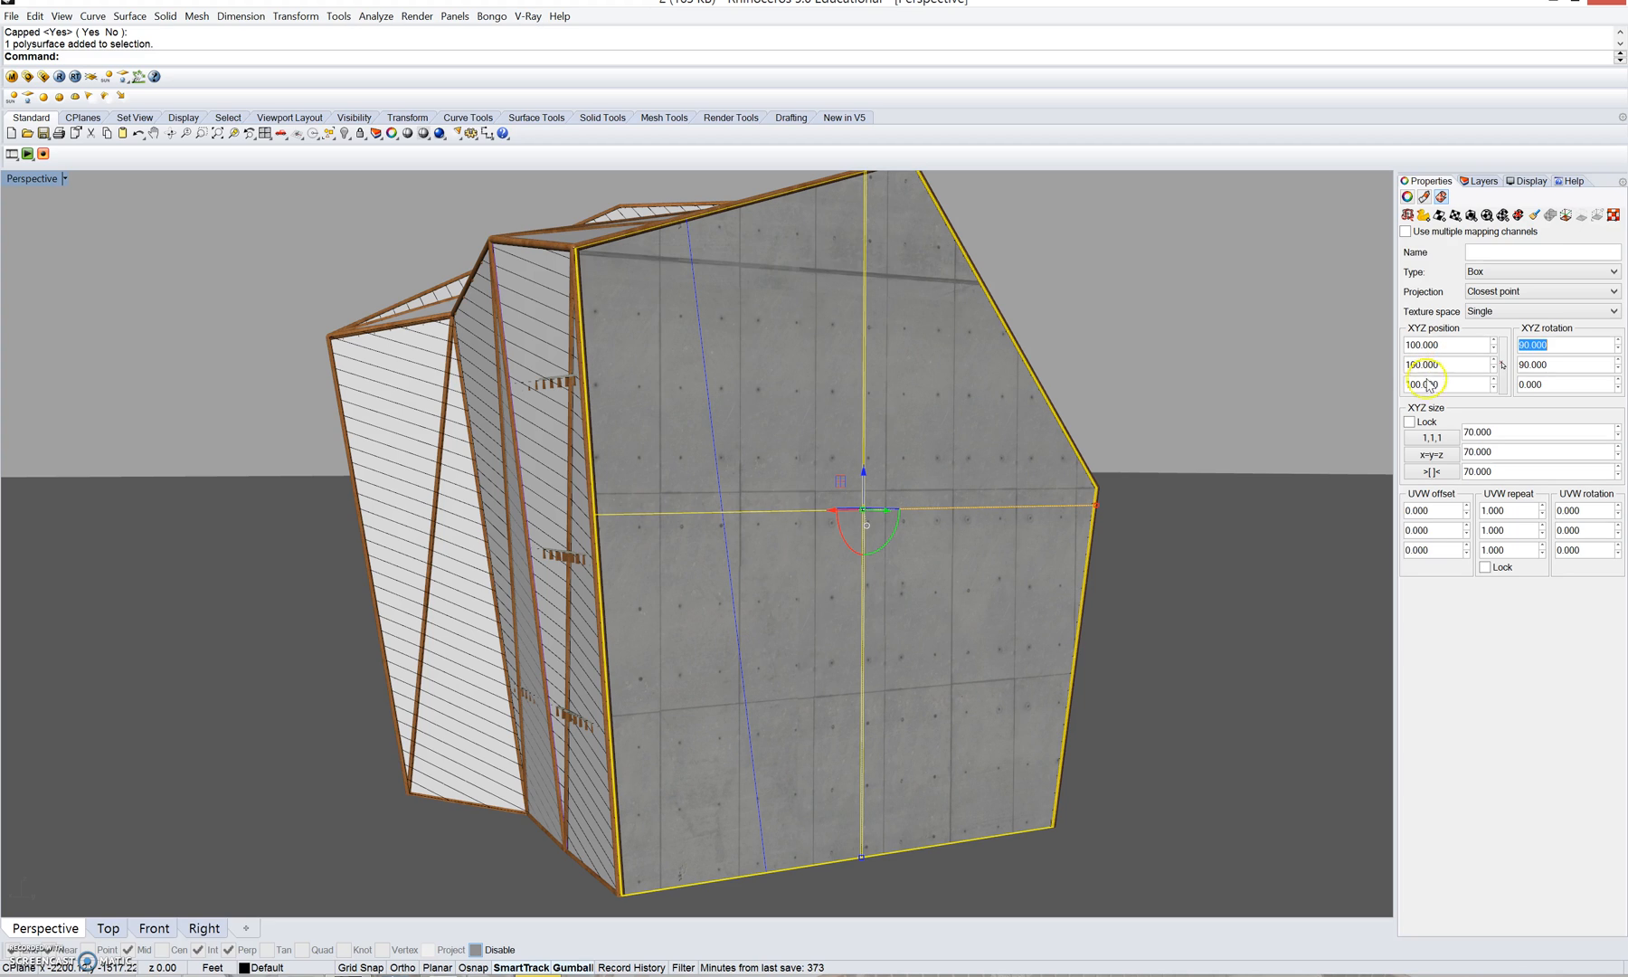
click(1495, 380)
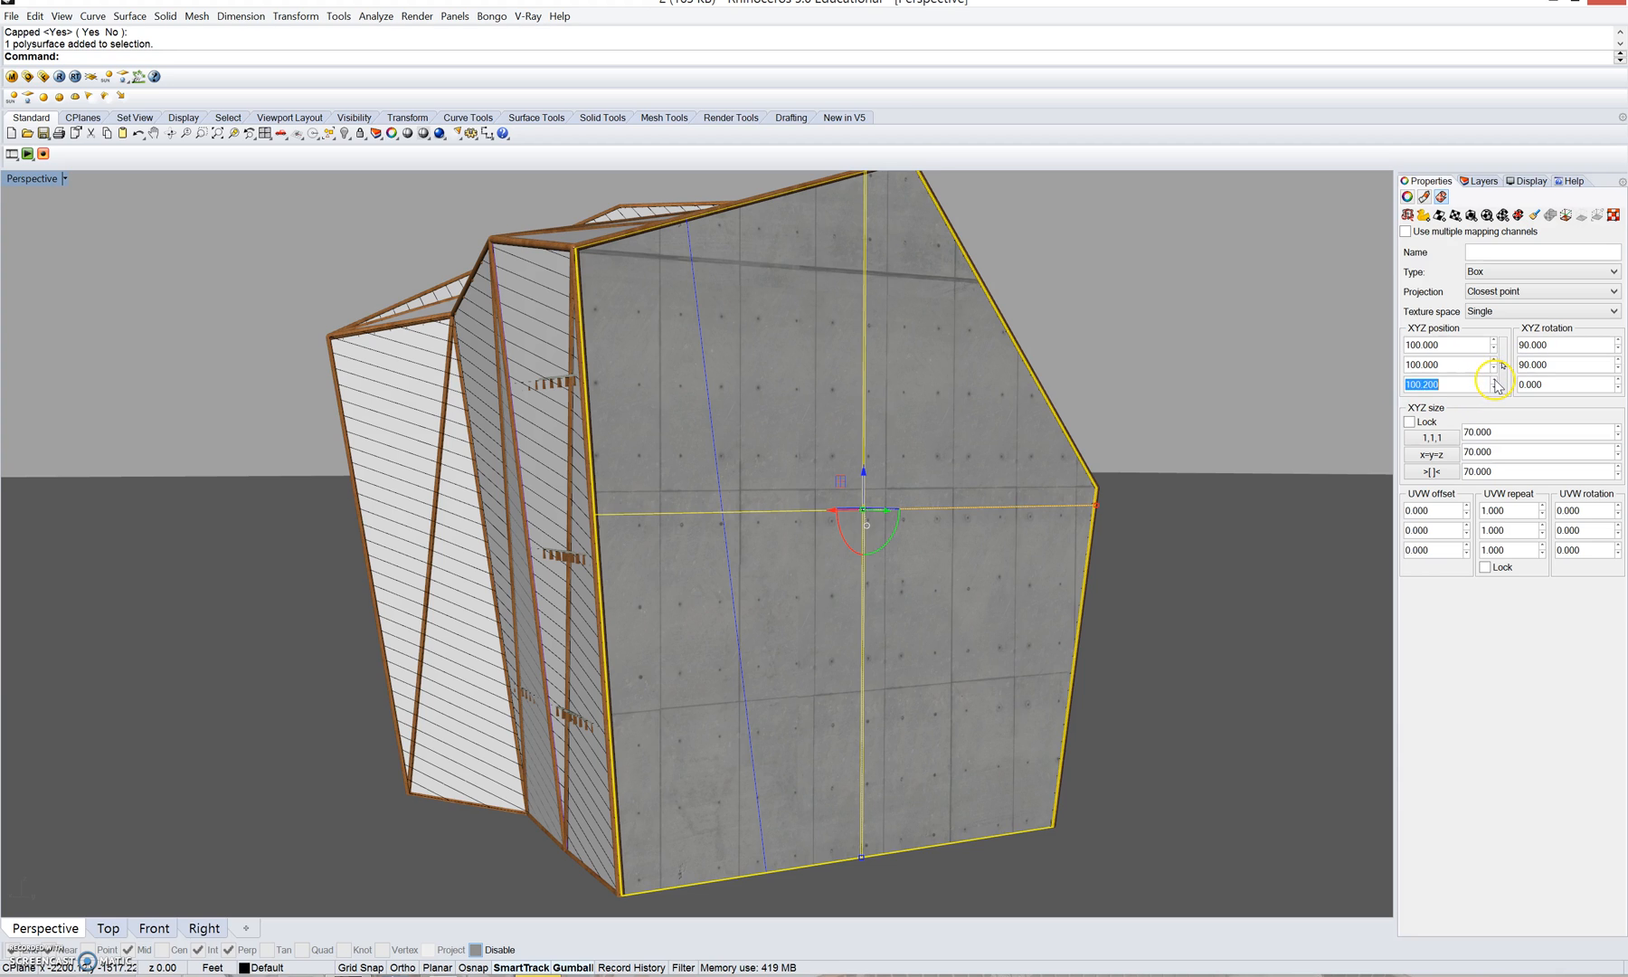
click(1495, 380)
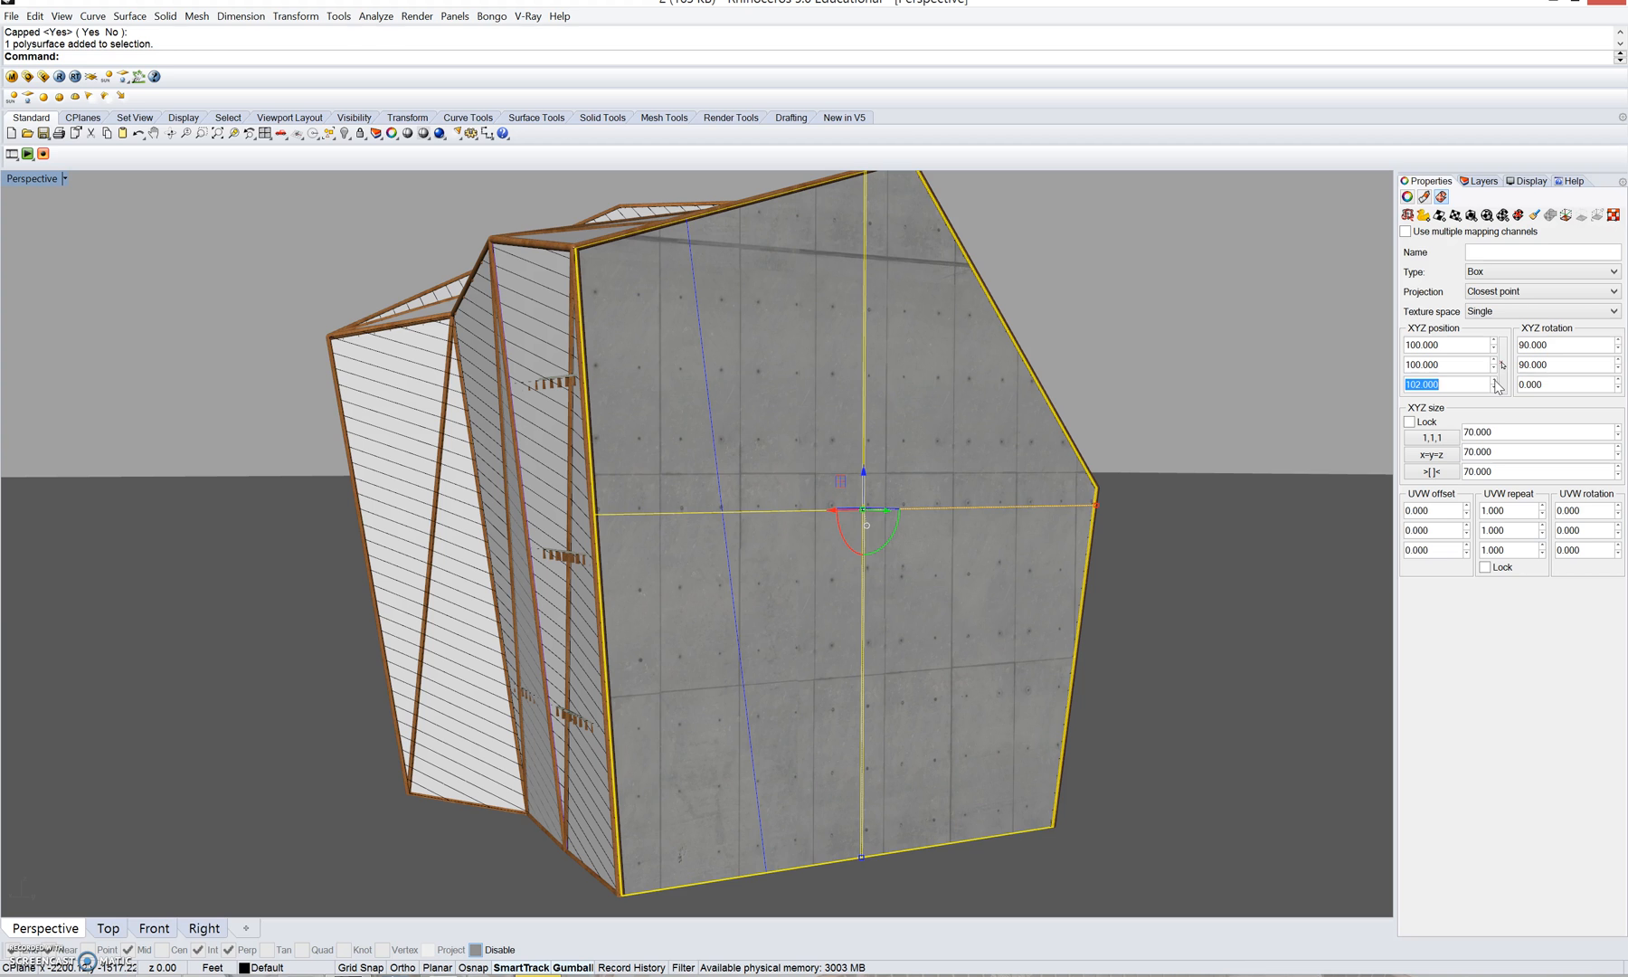
click(1228, 319)
- Apply the concrete_tiled V-Ray material to the upright wall at the building's open end and close the material editor
right_drag(1214, 440, 723, 414)
click(723, 414)
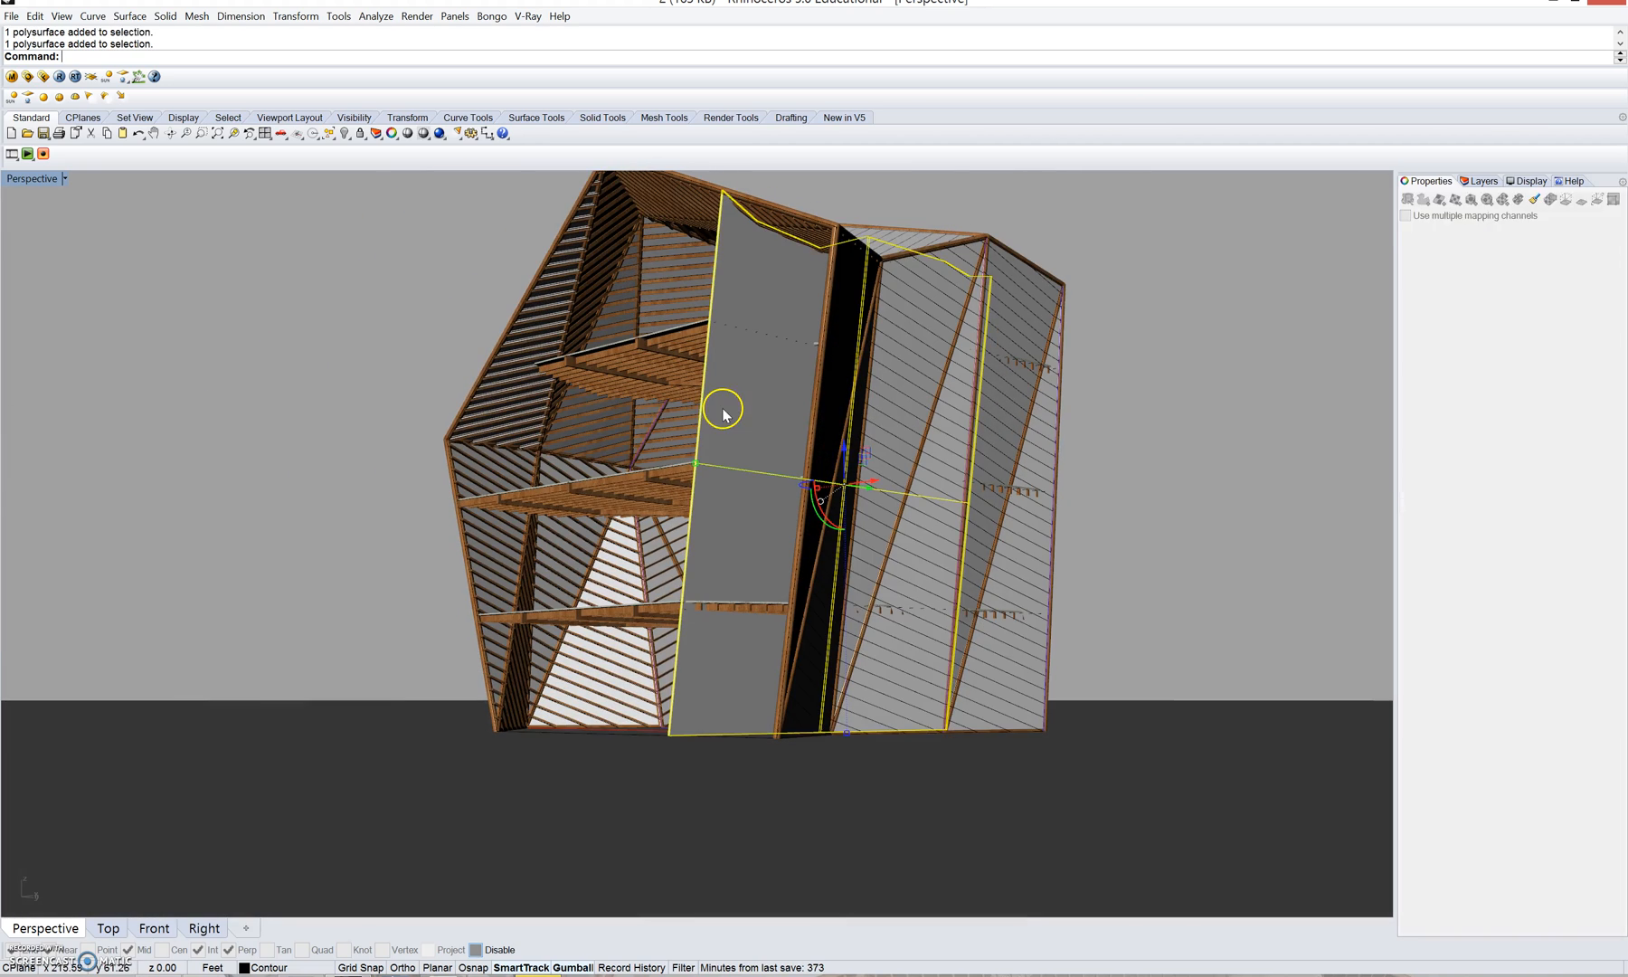
click(11, 77)
right_click(650, 546)
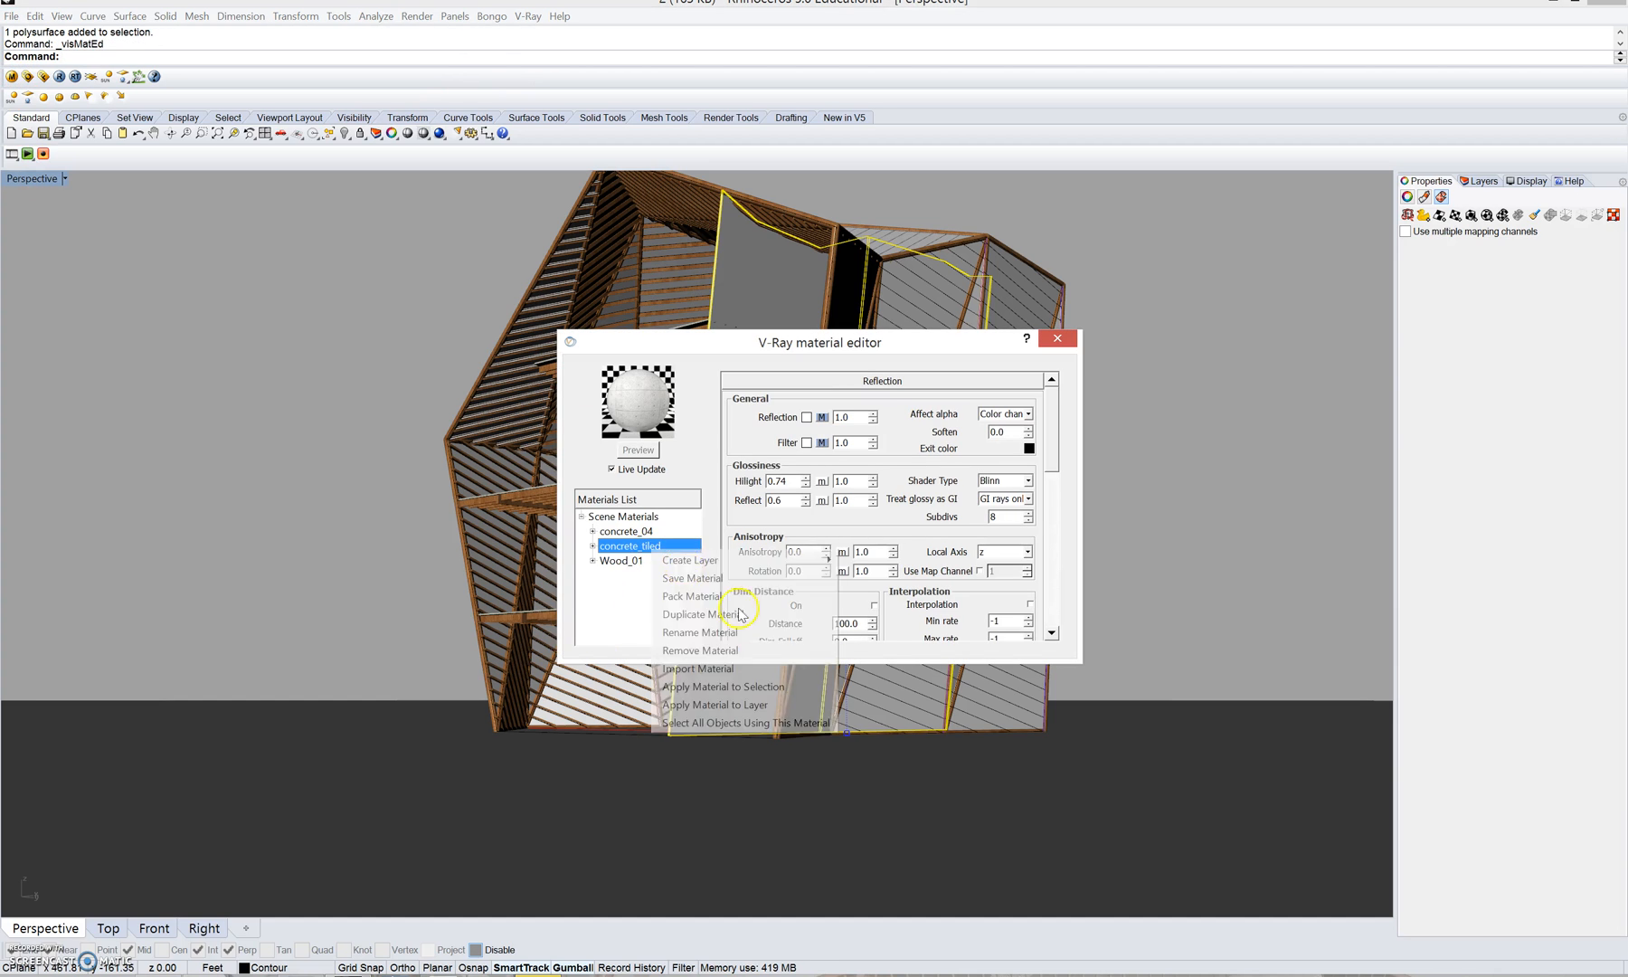
click(778, 689)
click(1056, 338)
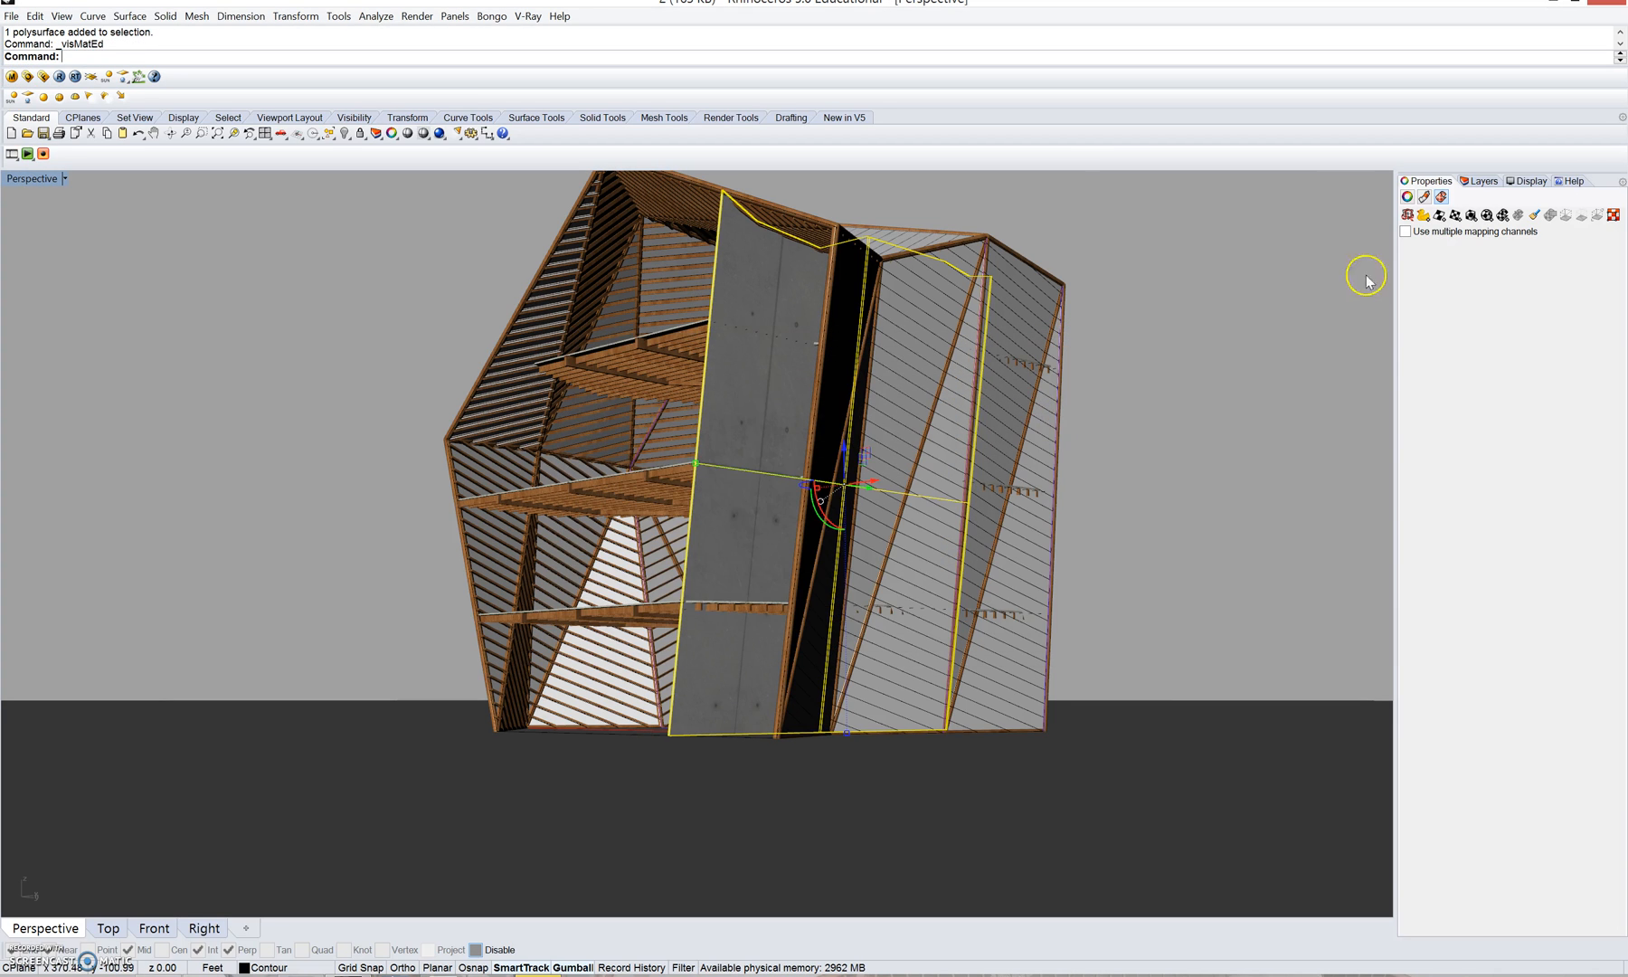
- Apply capped box mapping to the open-end wall with world coordinates and set its size to 100 in X, Y and Z
click(1471, 215)
key(Return)
key(Return)
key(Return)
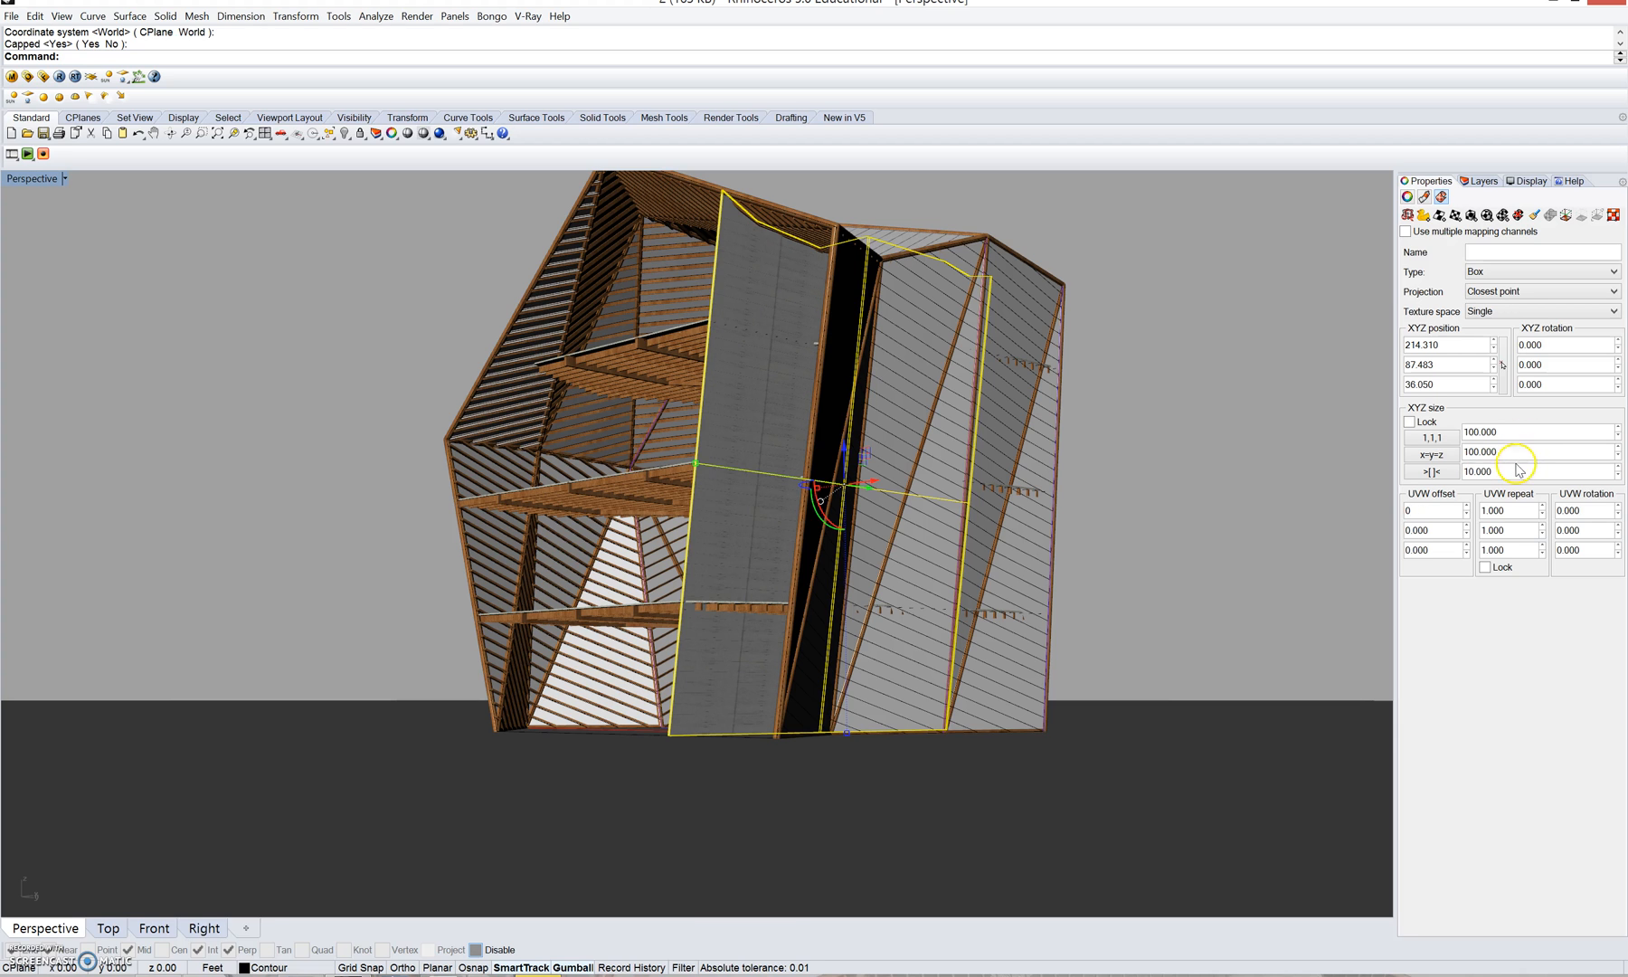
right_drag(524, 470, 625, 497)
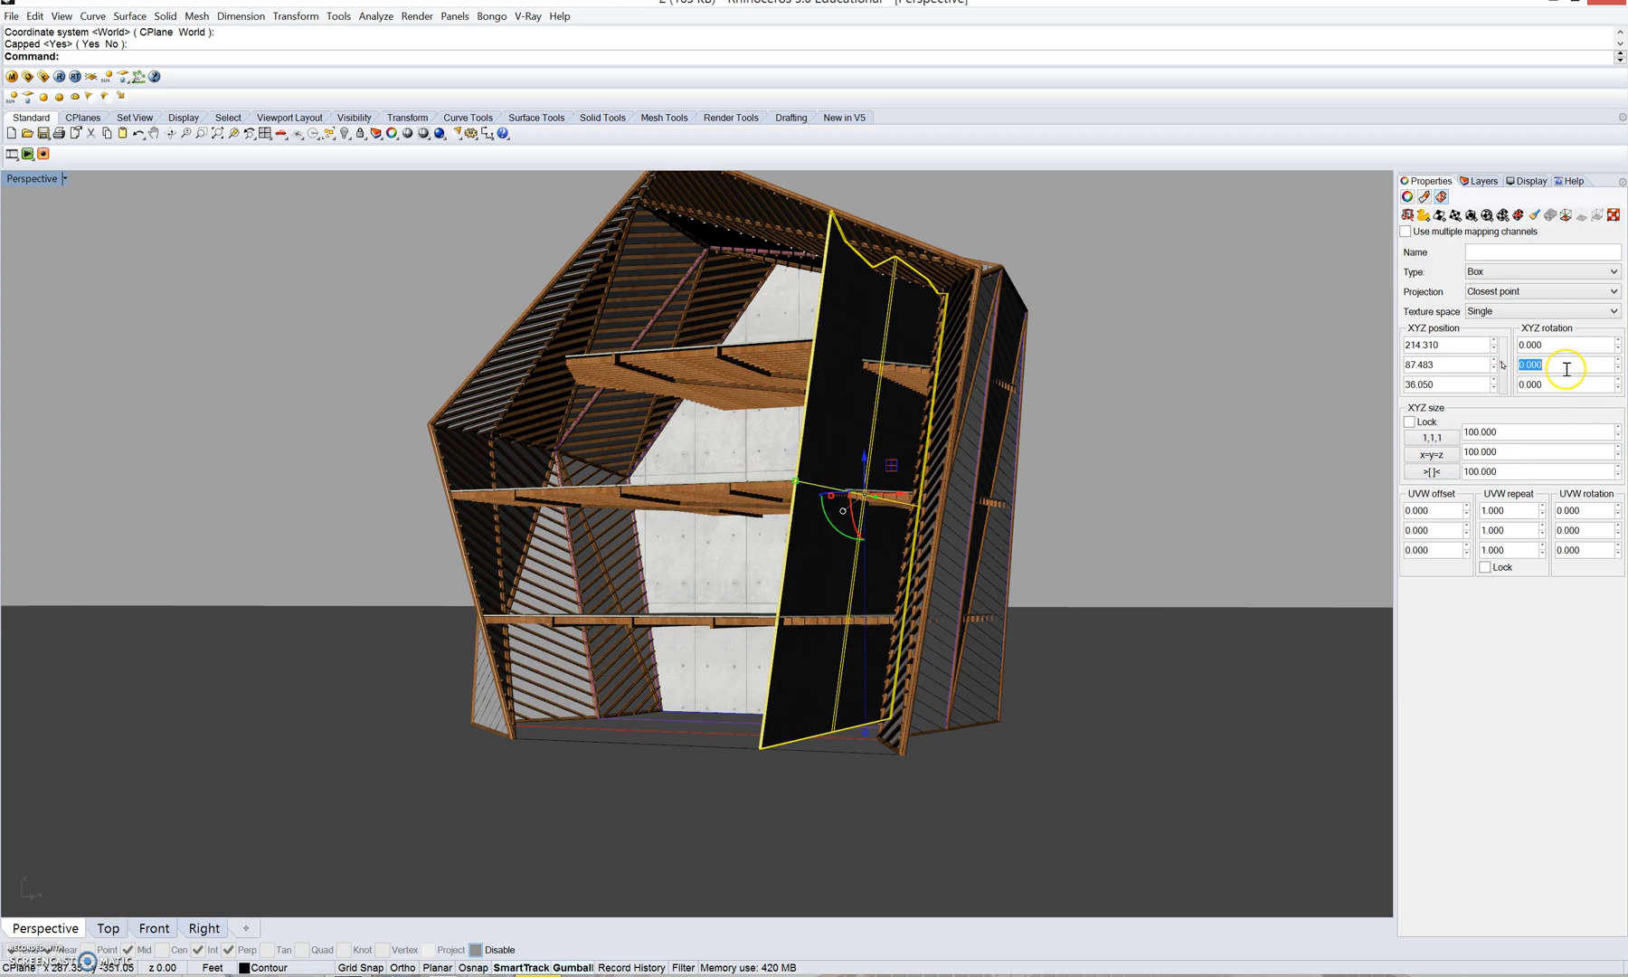
- Set the open-end wall's box mapping rotation to 90 degrees in X, Y and Z, and check the texture on the deselected wall
right_drag(1133, 506, 1044, 514)
right_drag(1001, 386, 1032, 383)
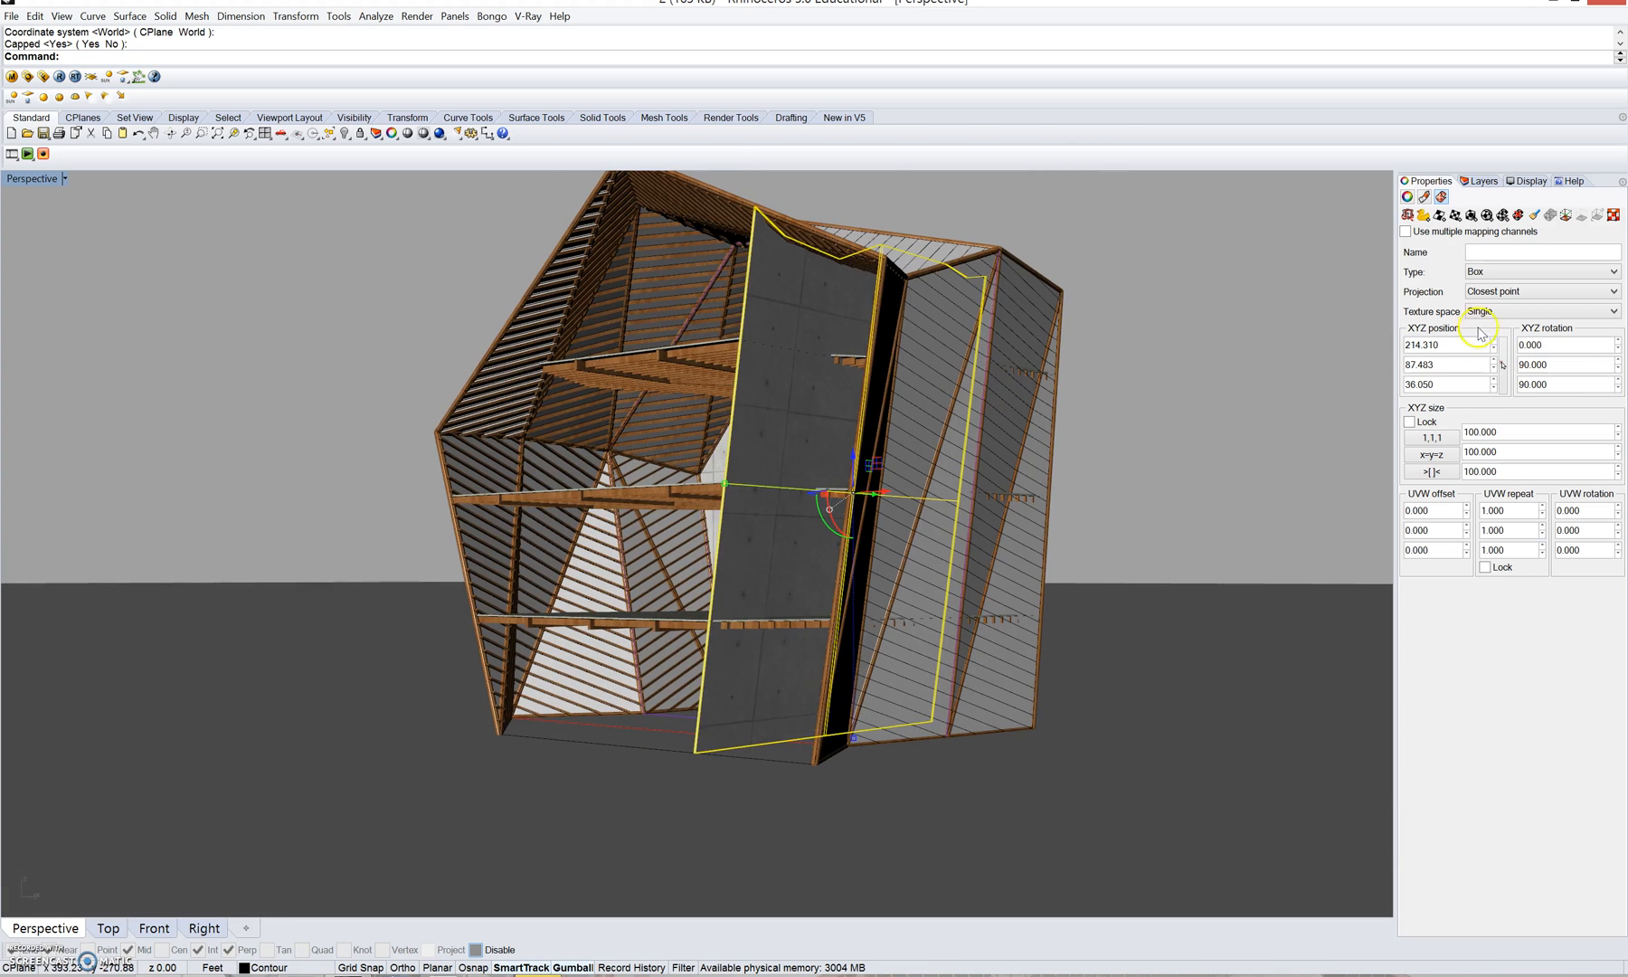
text(90)
key(Tab)
click(1252, 452)
right_drag(1245, 451, 986, 418)
click(821, 425)
right_drag(823, 423, 1368, 328)
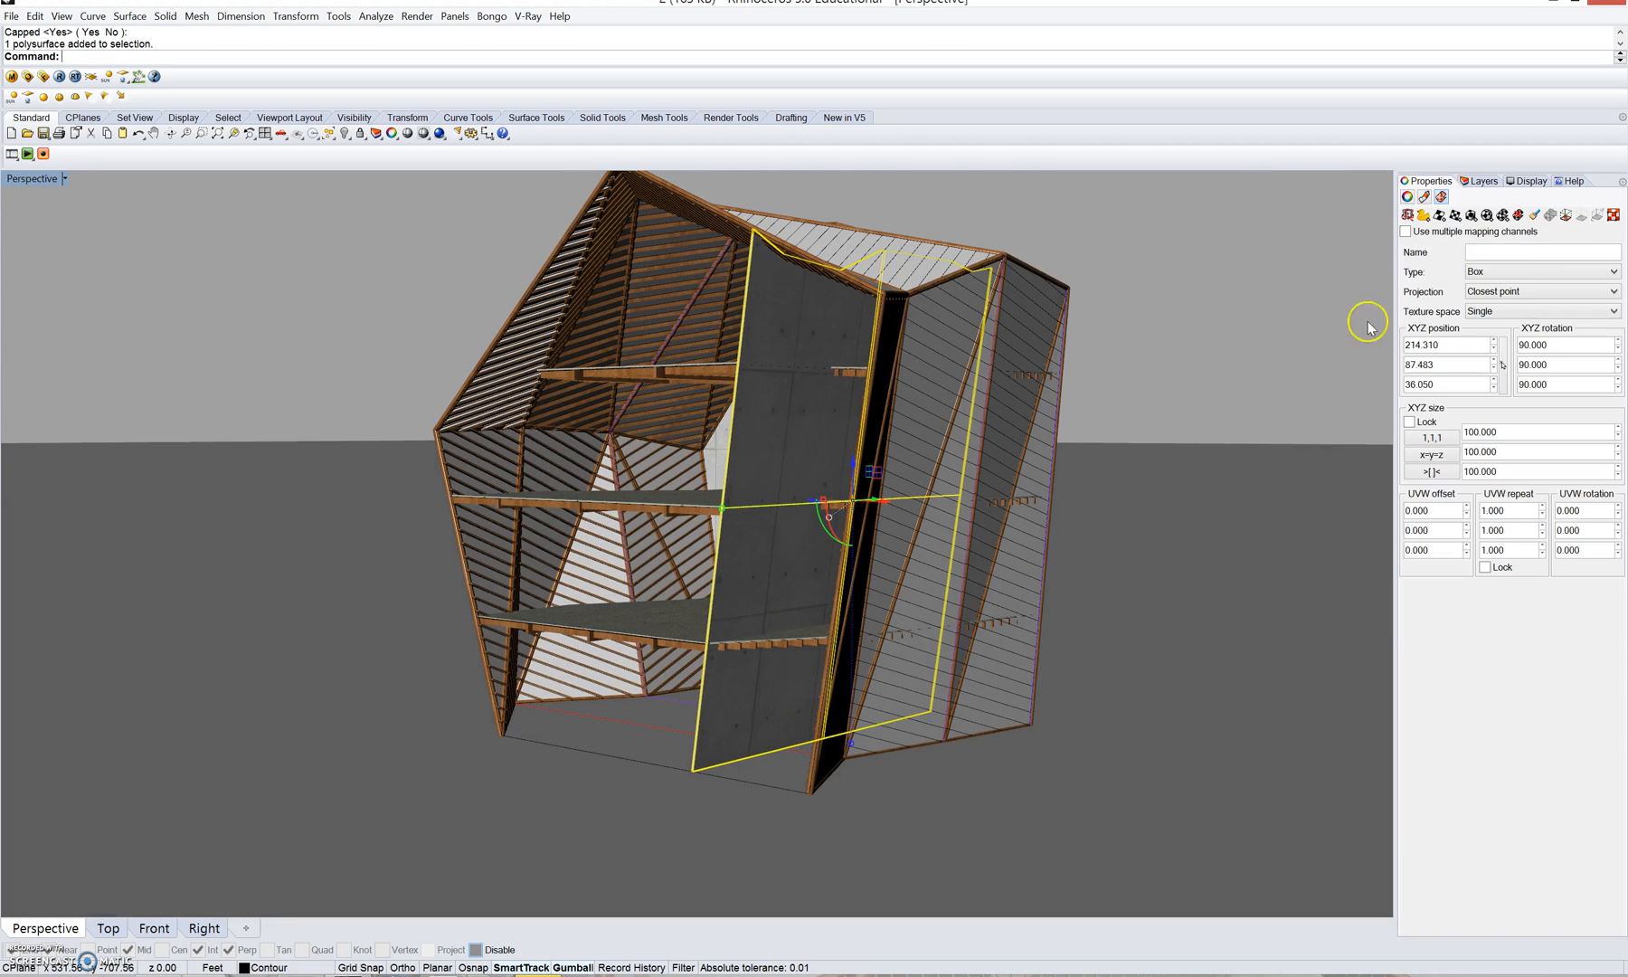
click(1082, 321)
right_drag(1236, 287, 1032, 335)
- Select all objects on the Default layer and remove the floor slabs and the open-end wall from the selection
click(1483, 181)
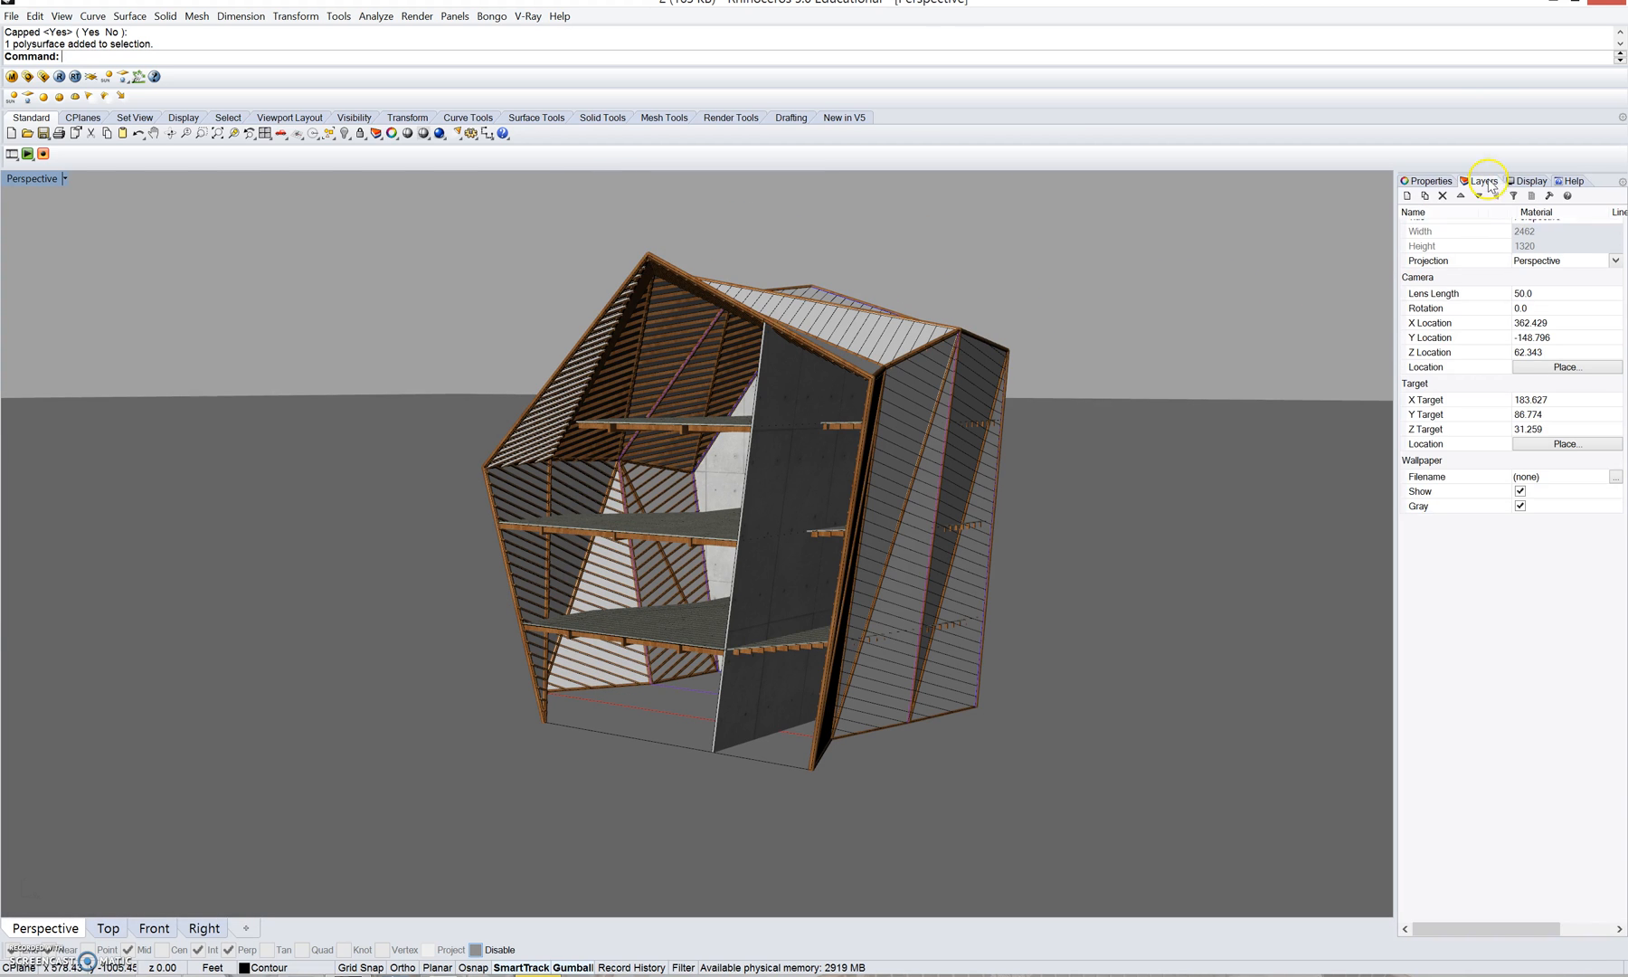
right_click(1443, 226)
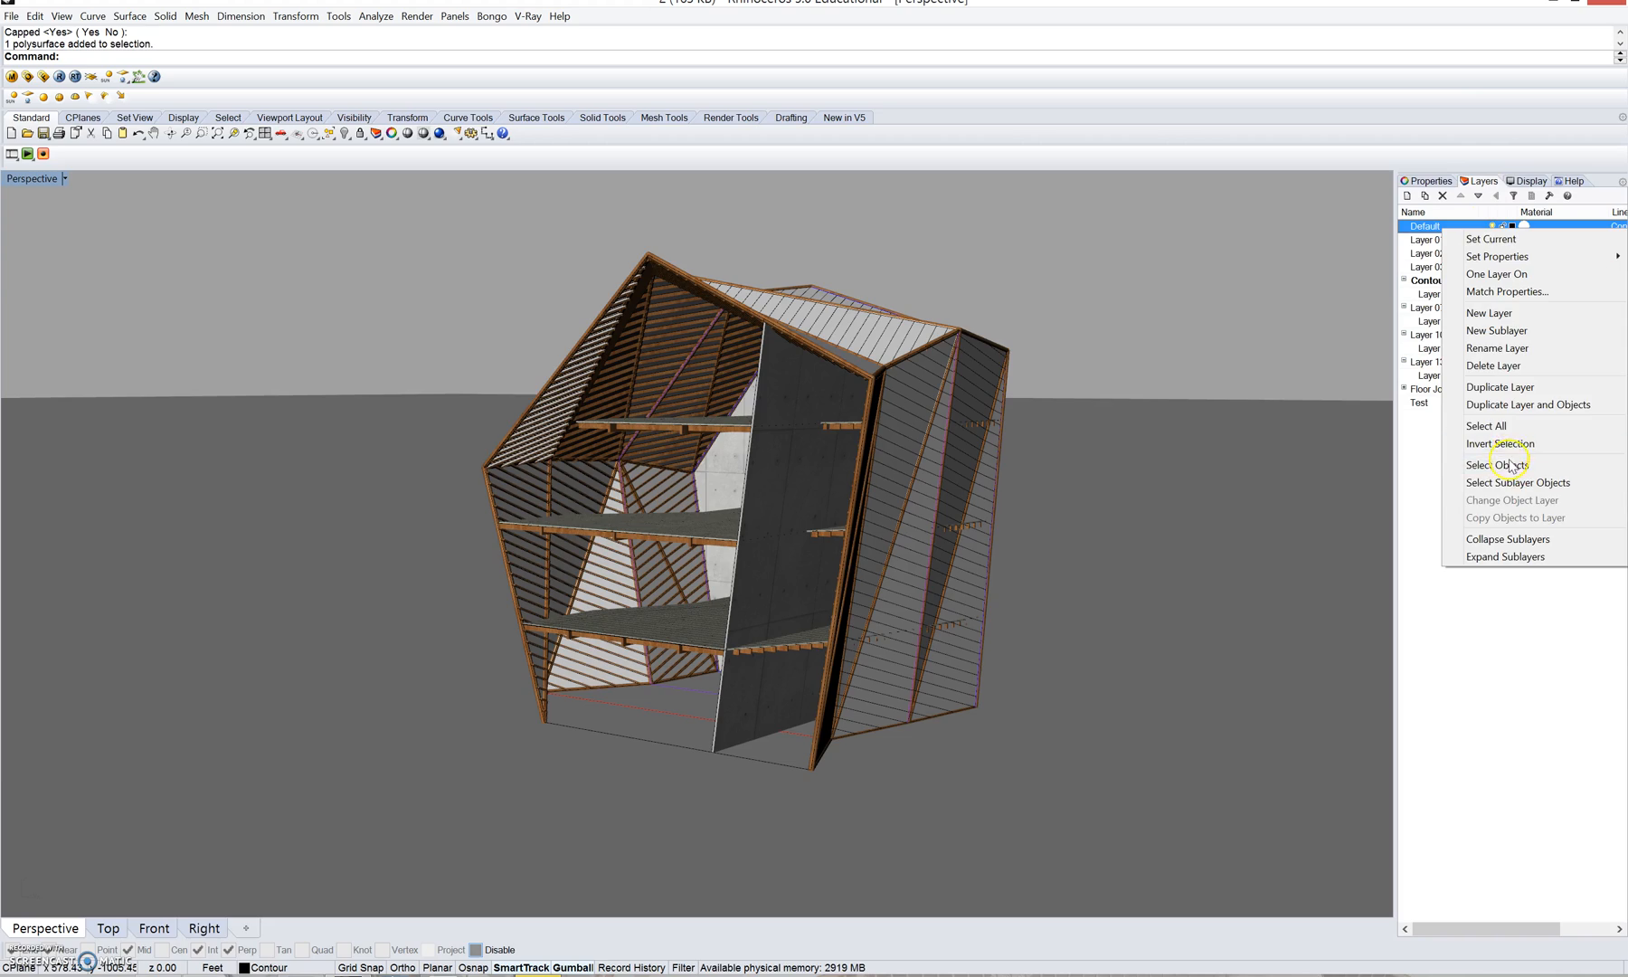
click(1509, 466)
right_drag(1134, 465, 805, 373)
ctrl+drag(746, 641, 745, 644)
right_drag(829, 563, 741, 751)
right_drag(827, 532, 882, 542)
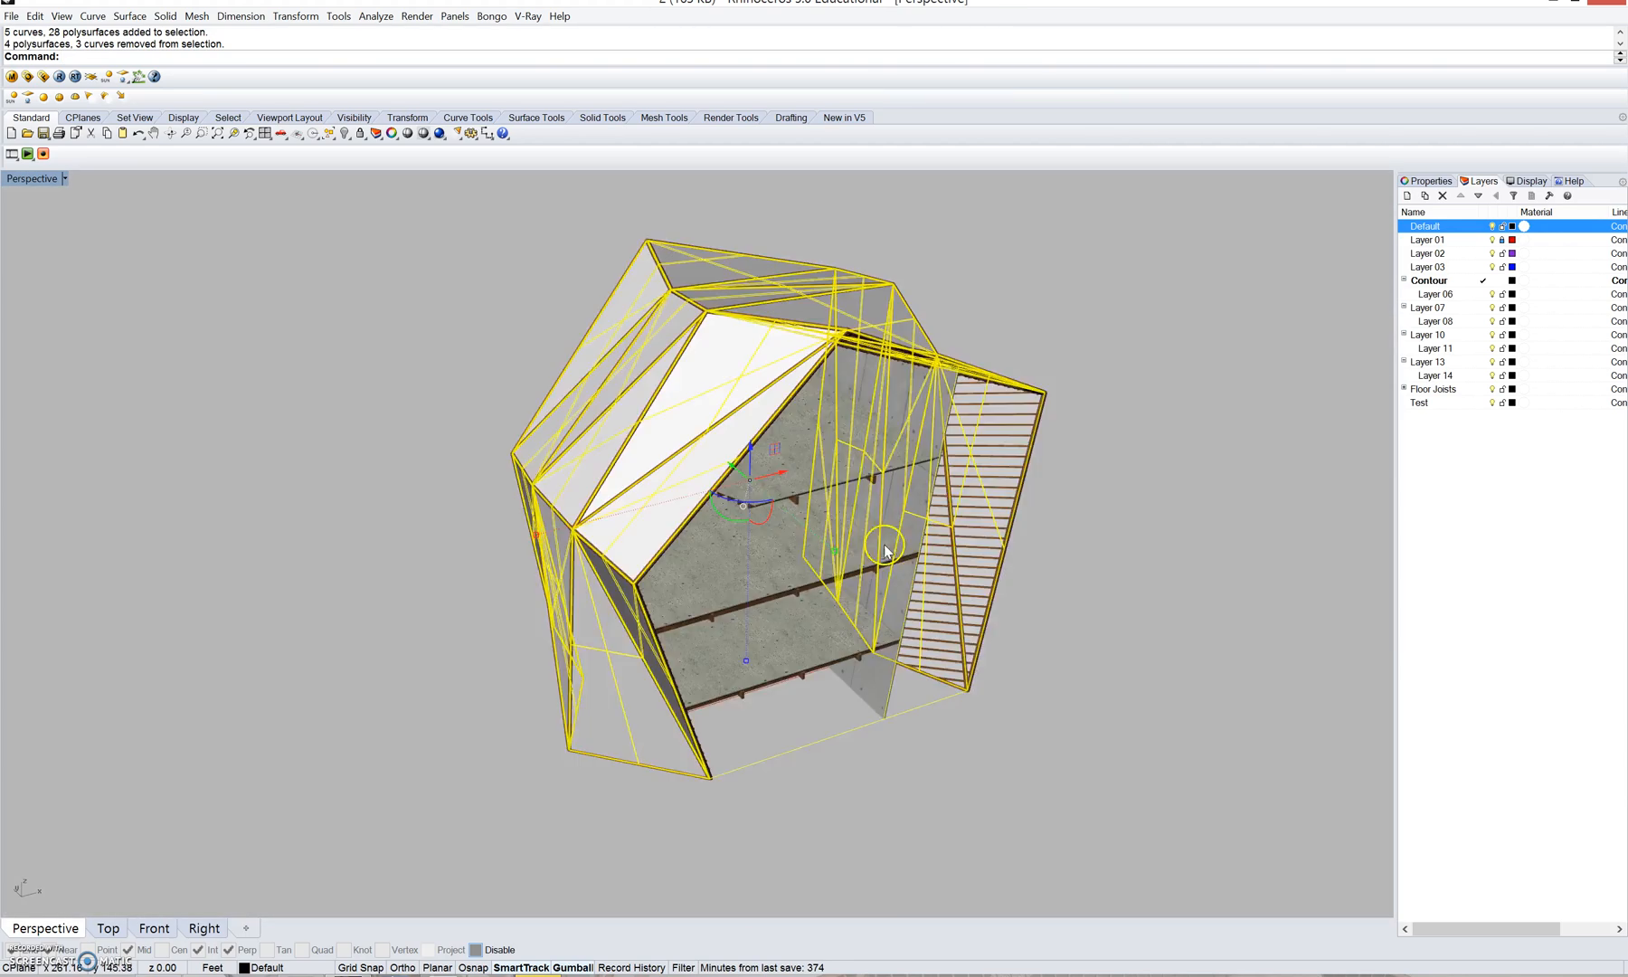
- Apply the concrete_04 V-Ray material to the selected facade and roof panels and close the material editor
scroll(883, 534, up, 6)
right_drag(658, 416, 641, 489)
scroll(400, 588, up, 6)
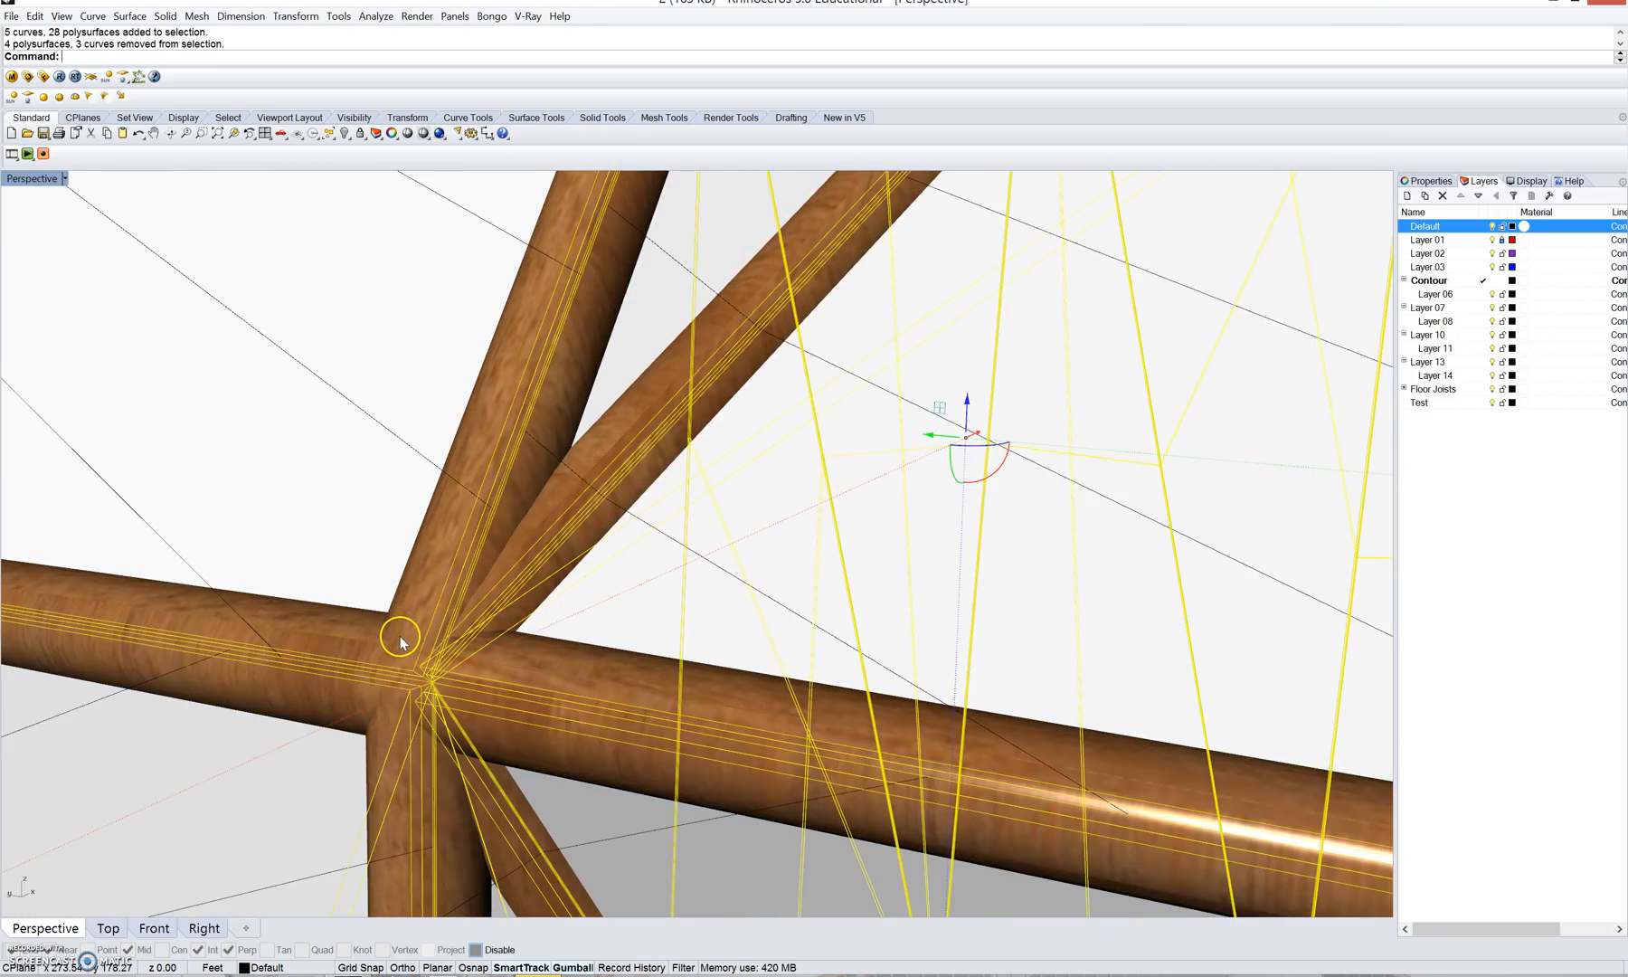
scroll(475, 645, down, 12)
mouse_move(417, 502)
right_down()
mouse_move(872, 367)
mouse_move(832, 476)
mouse_move(832, 546)
mouse_move(832, 516)
mouse_move(860, 500)
mouse_move(854, 429)
mouse_move(836, 512)
right_up()
scroll(771, 407, down, 3)
click(11, 77)
click(645, 541)
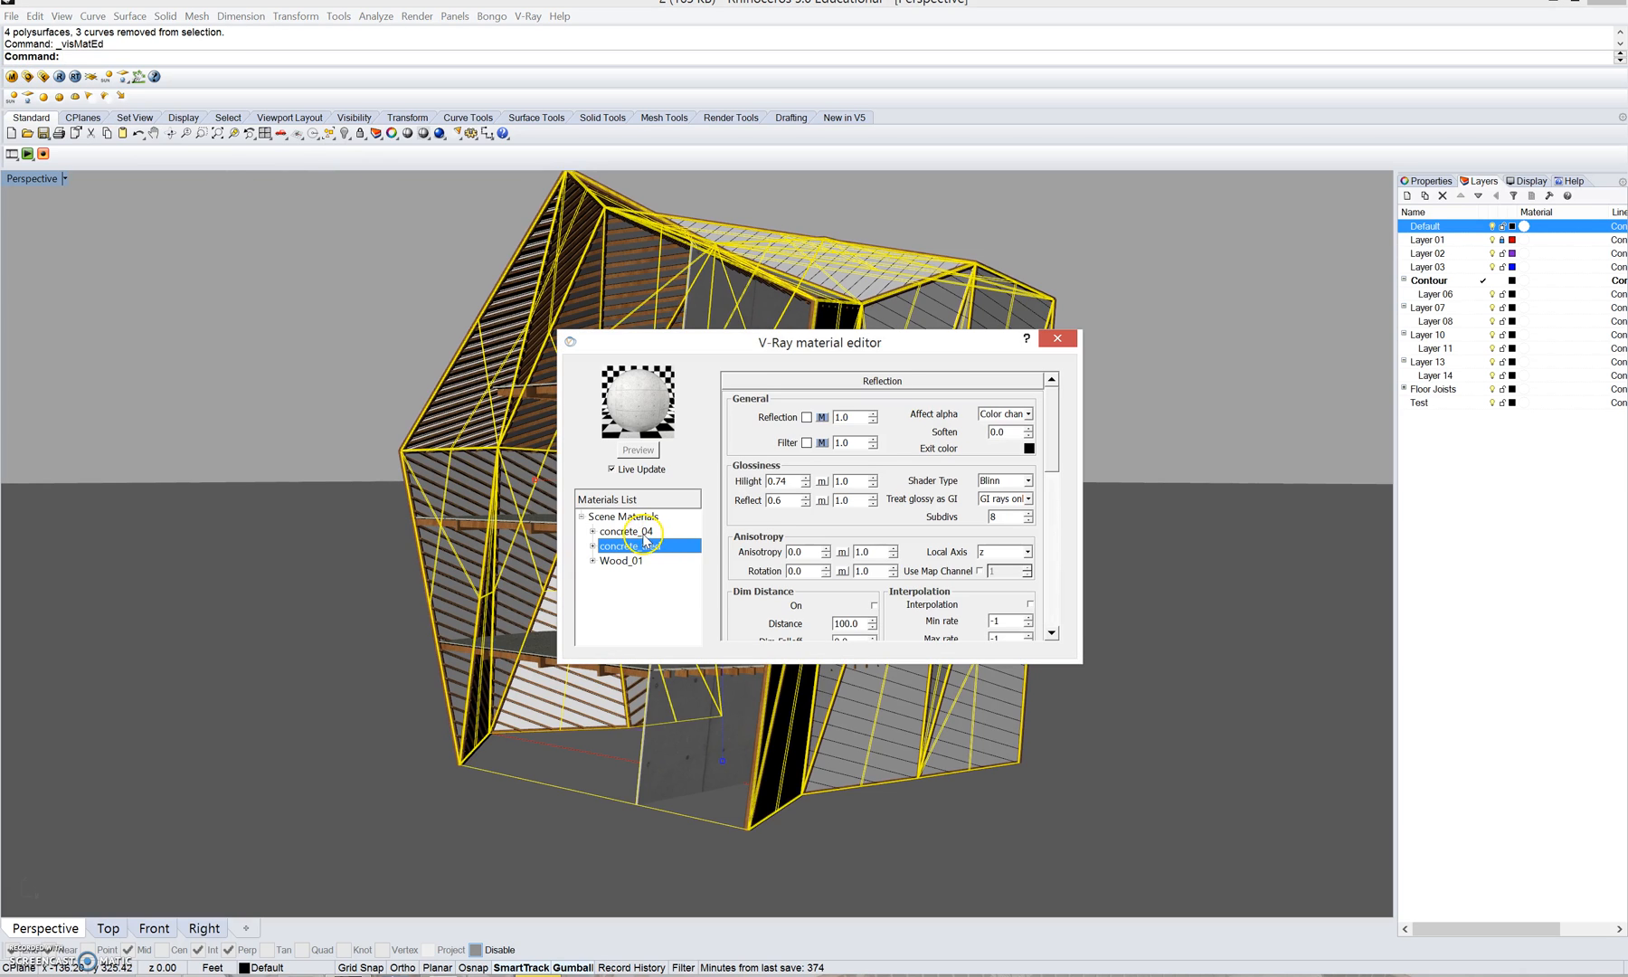
right_click(644, 534)
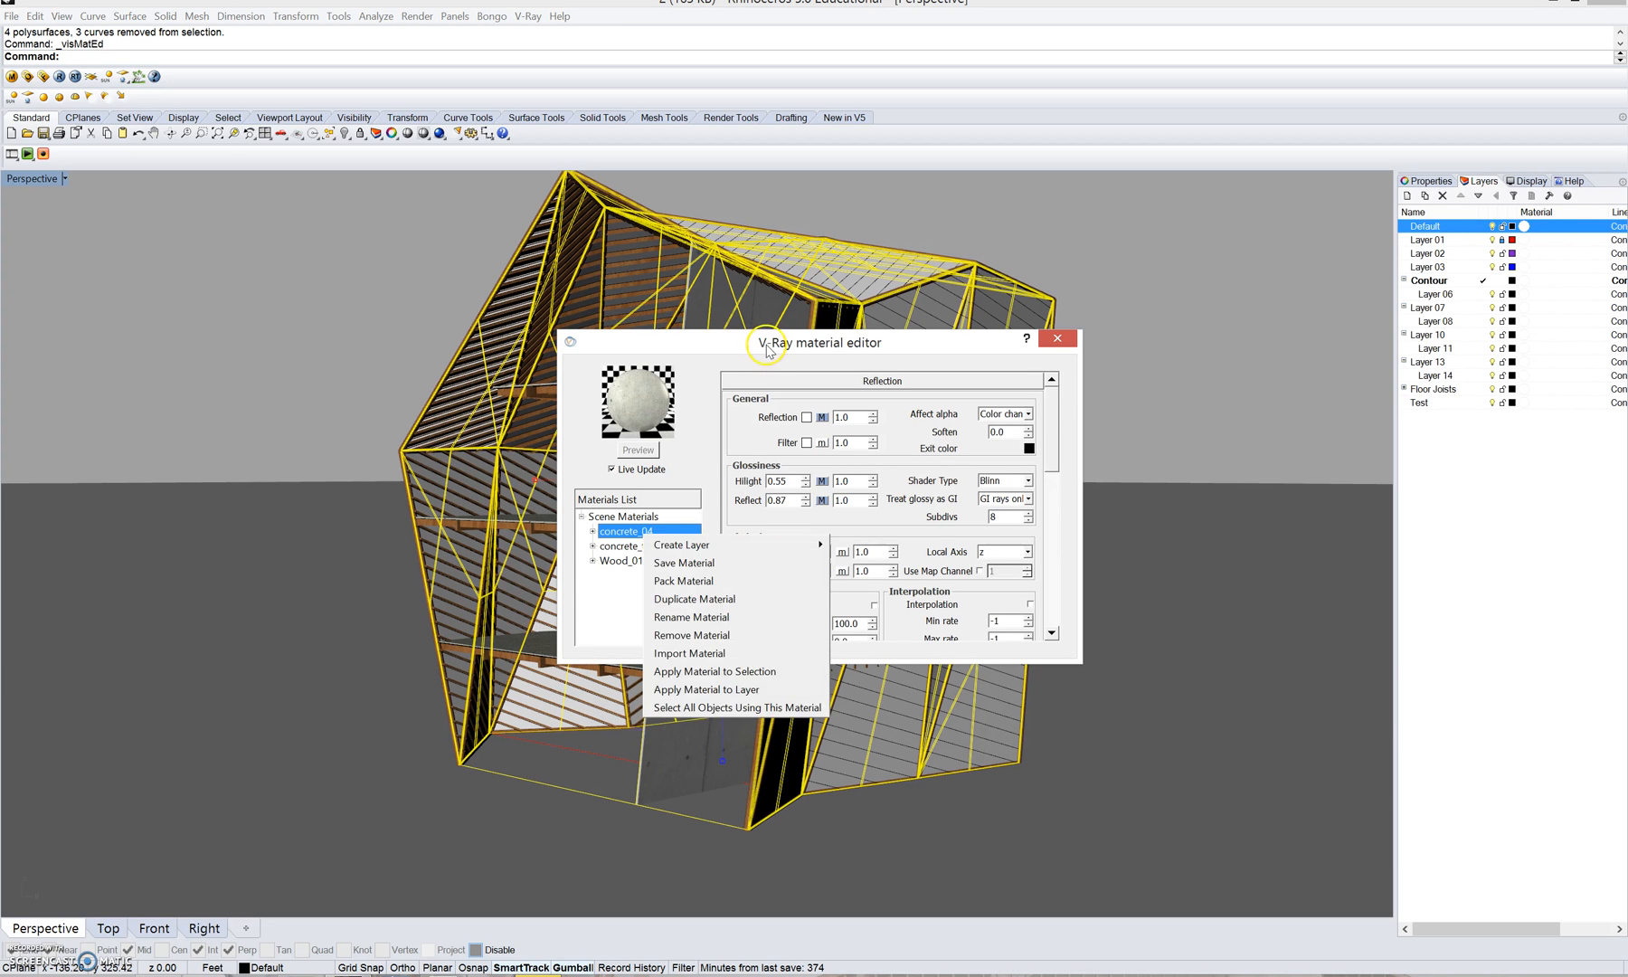
click(747, 674)
click(1058, 339)
right_drag(876, 759, 836, 695)
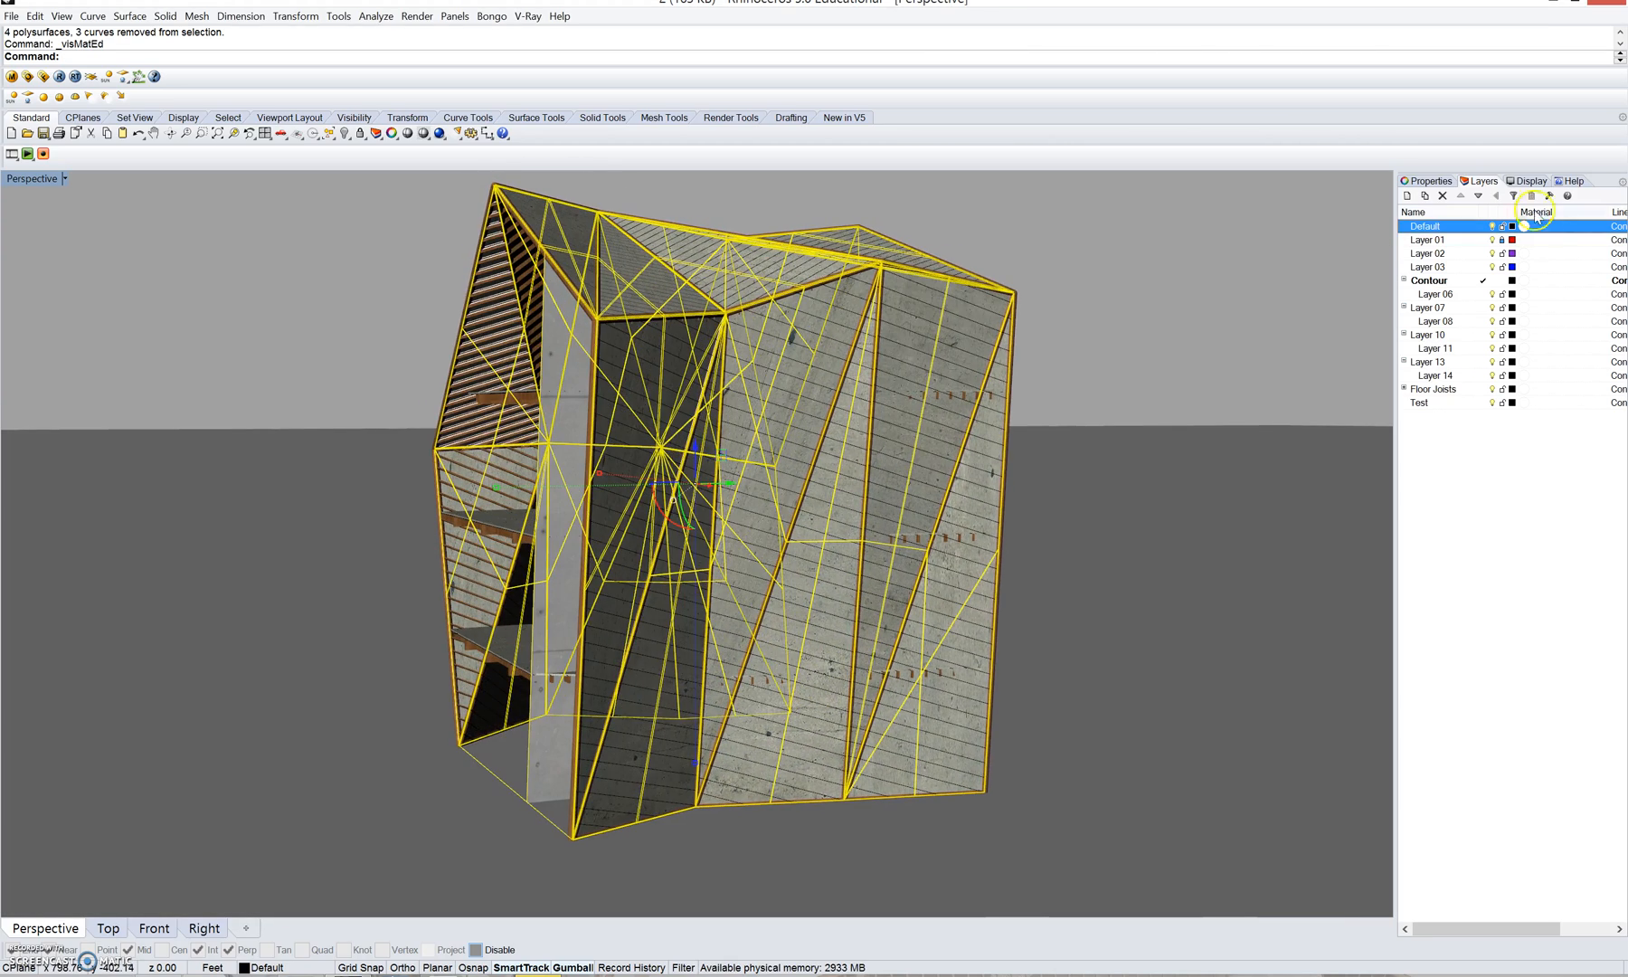
- Apply capped box mapping to the selected facade and roof panels, using their bounding box and world coordinates
click(1430, 181)
click(1441, 196)
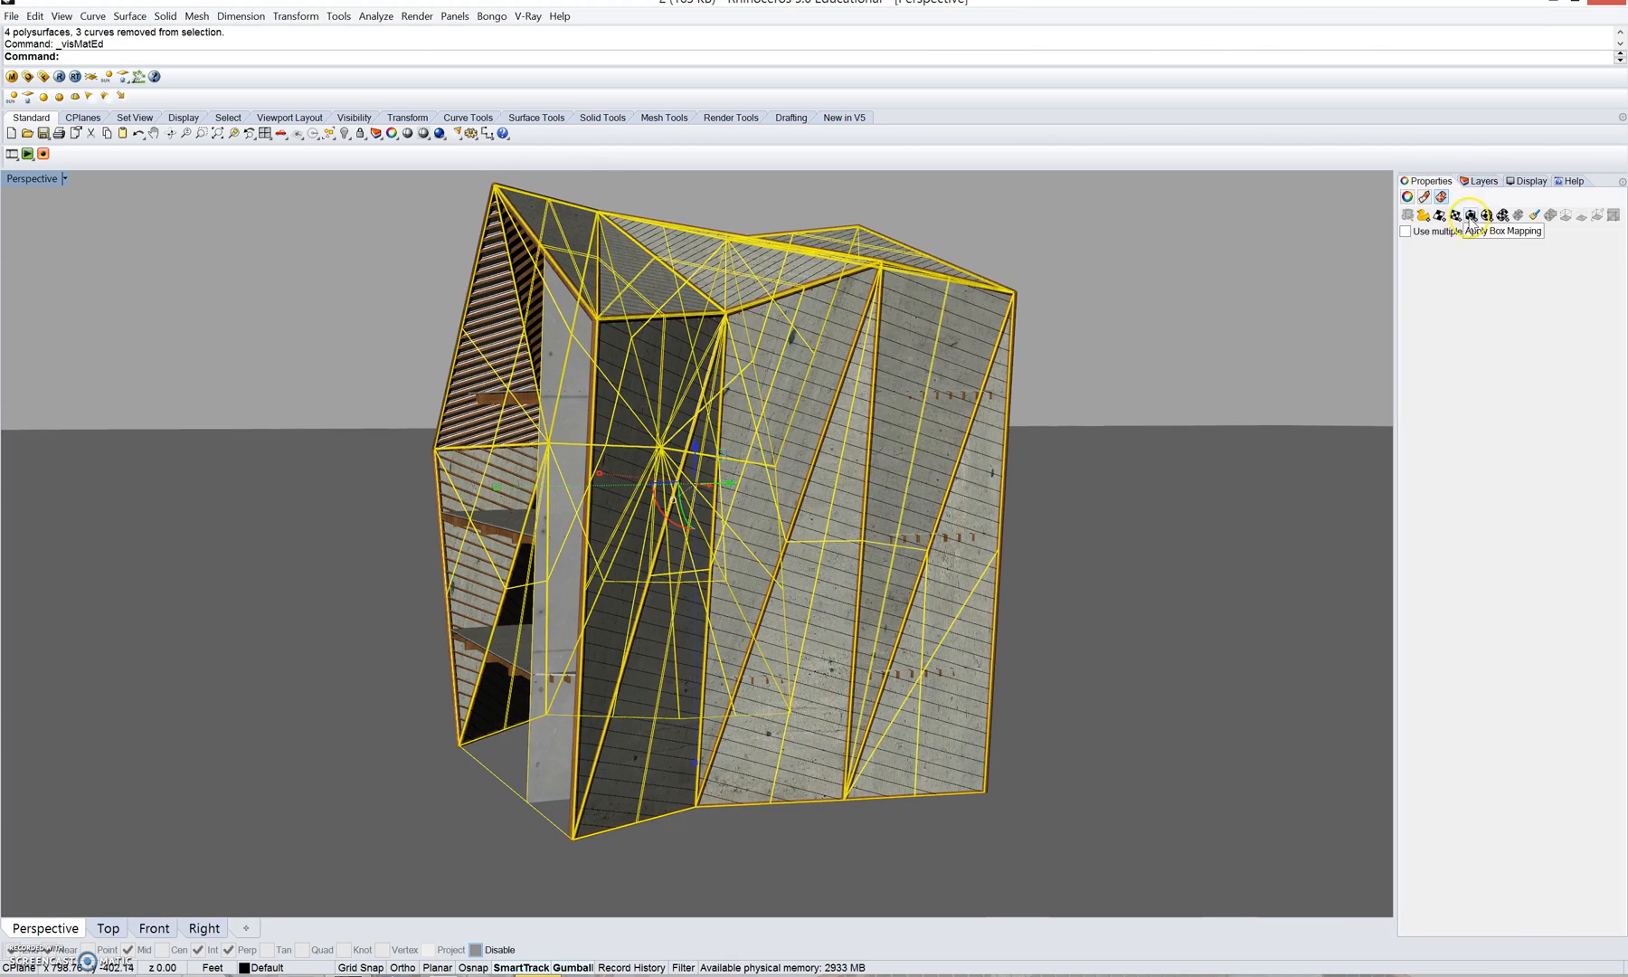
click(1471, 221)
key(Return)
key(Return)
key(Return)
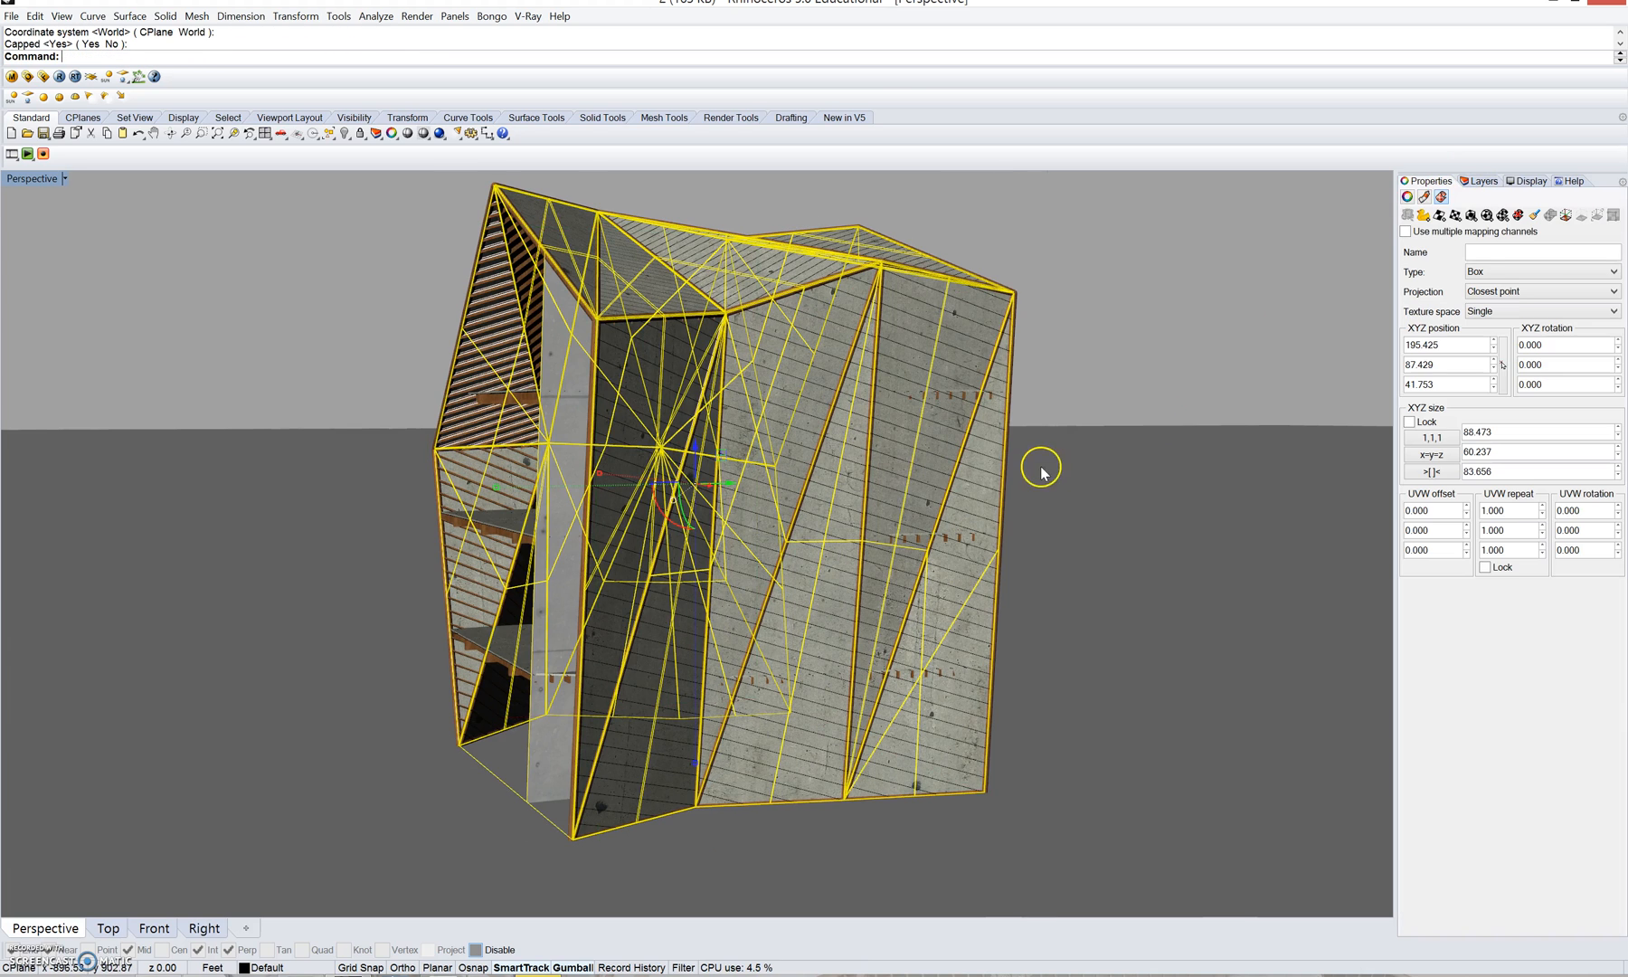
- Adjust the box mapping size of the facade and roof panels and deselect them
right_drag(1041, 468, 1321, 443)
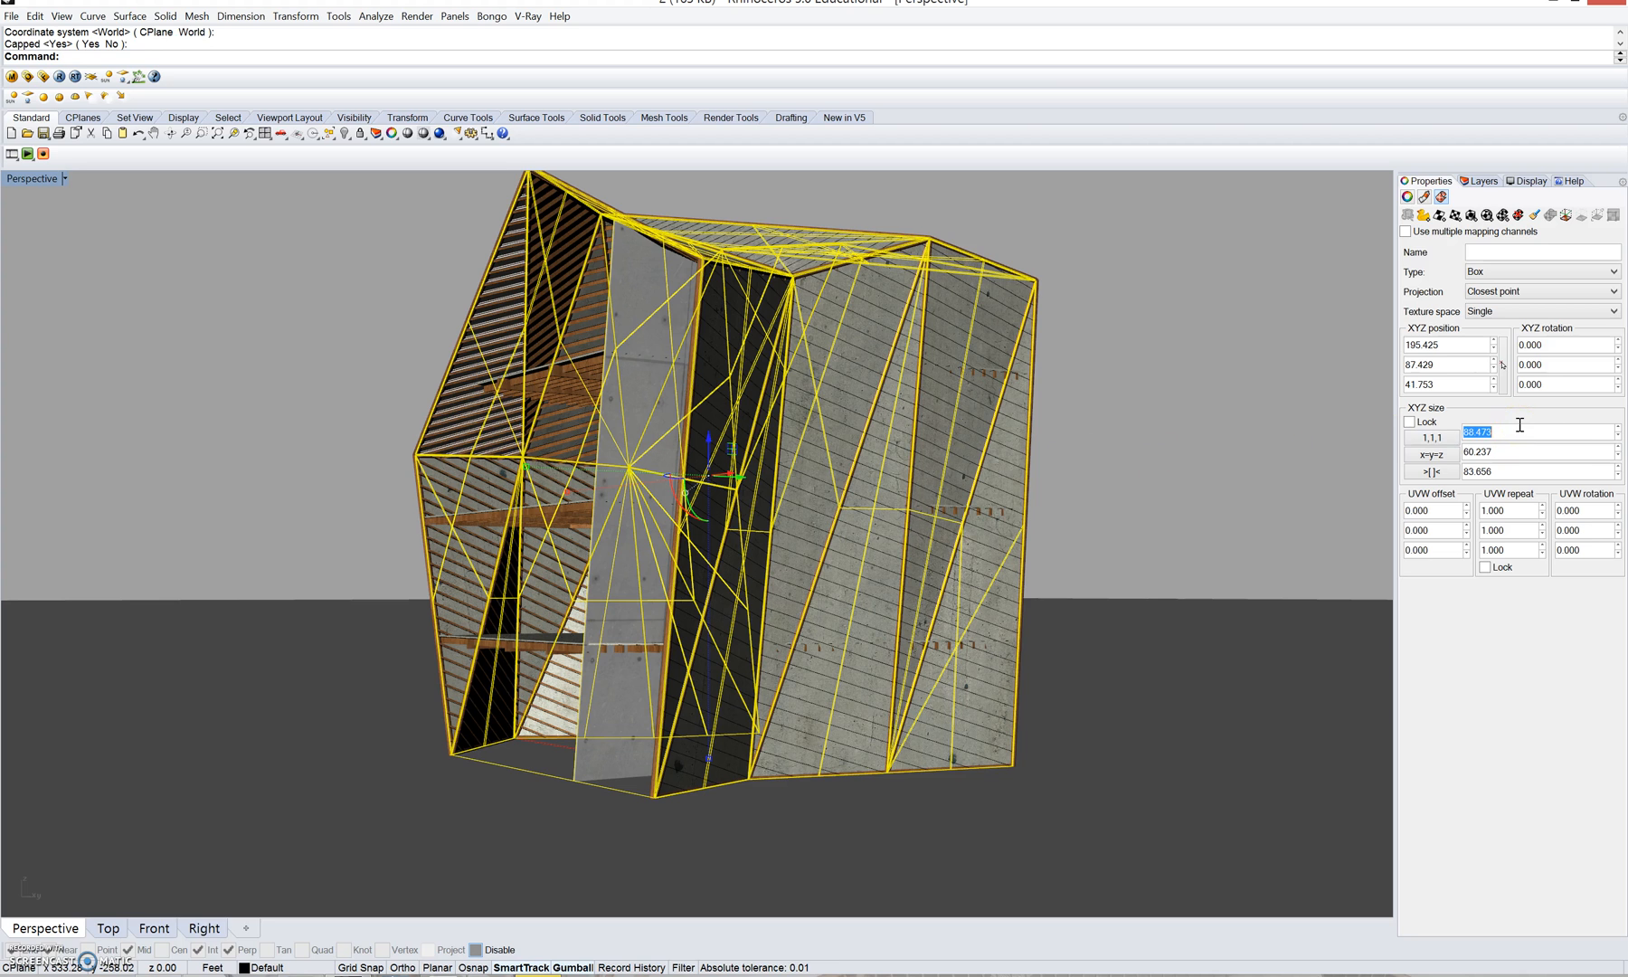
key(Tab)
right_drag(1155, 491, 1187, 451)
click(1187, 449)
- Delete one of the overlapping white slats on the sloping slatted side of the frame
mouse_move(908, 549)
right_down()
mouse_move(971, 542)
mouse_move(908, 535)
mouse_move(938, 553)
mouse_move(916, 560)
right_up()
scroll(527, 410, up, 10)
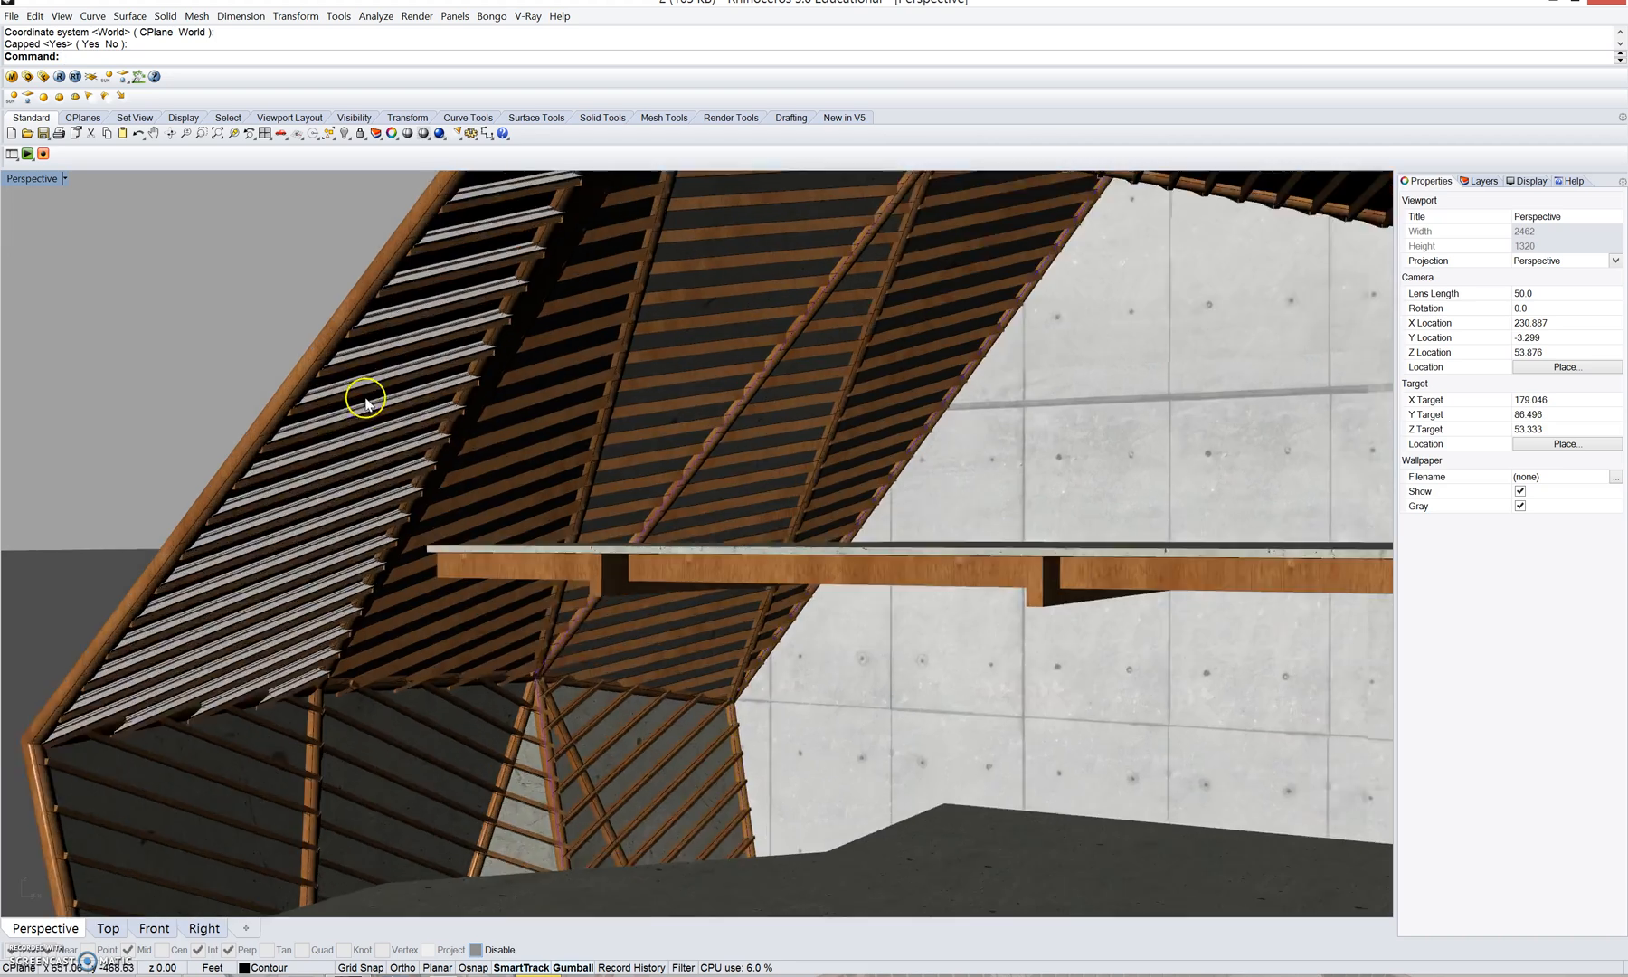
click(511, 384)
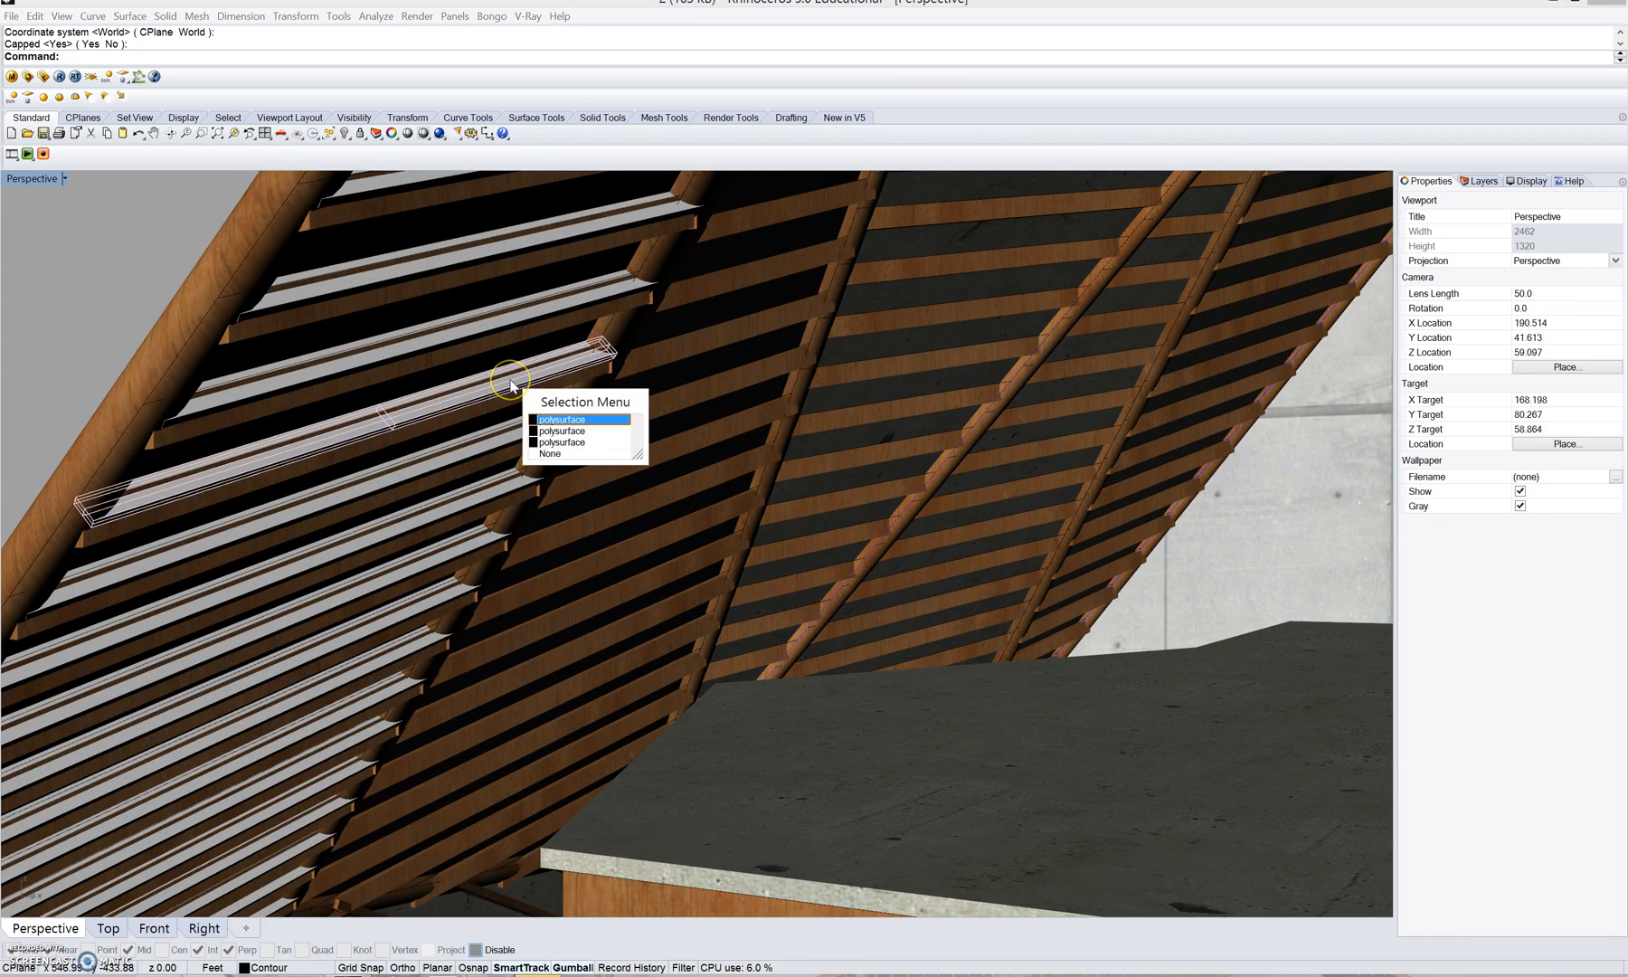
click(512, 398)
key(Delete)
right_drag(509, 378, 521, 280)
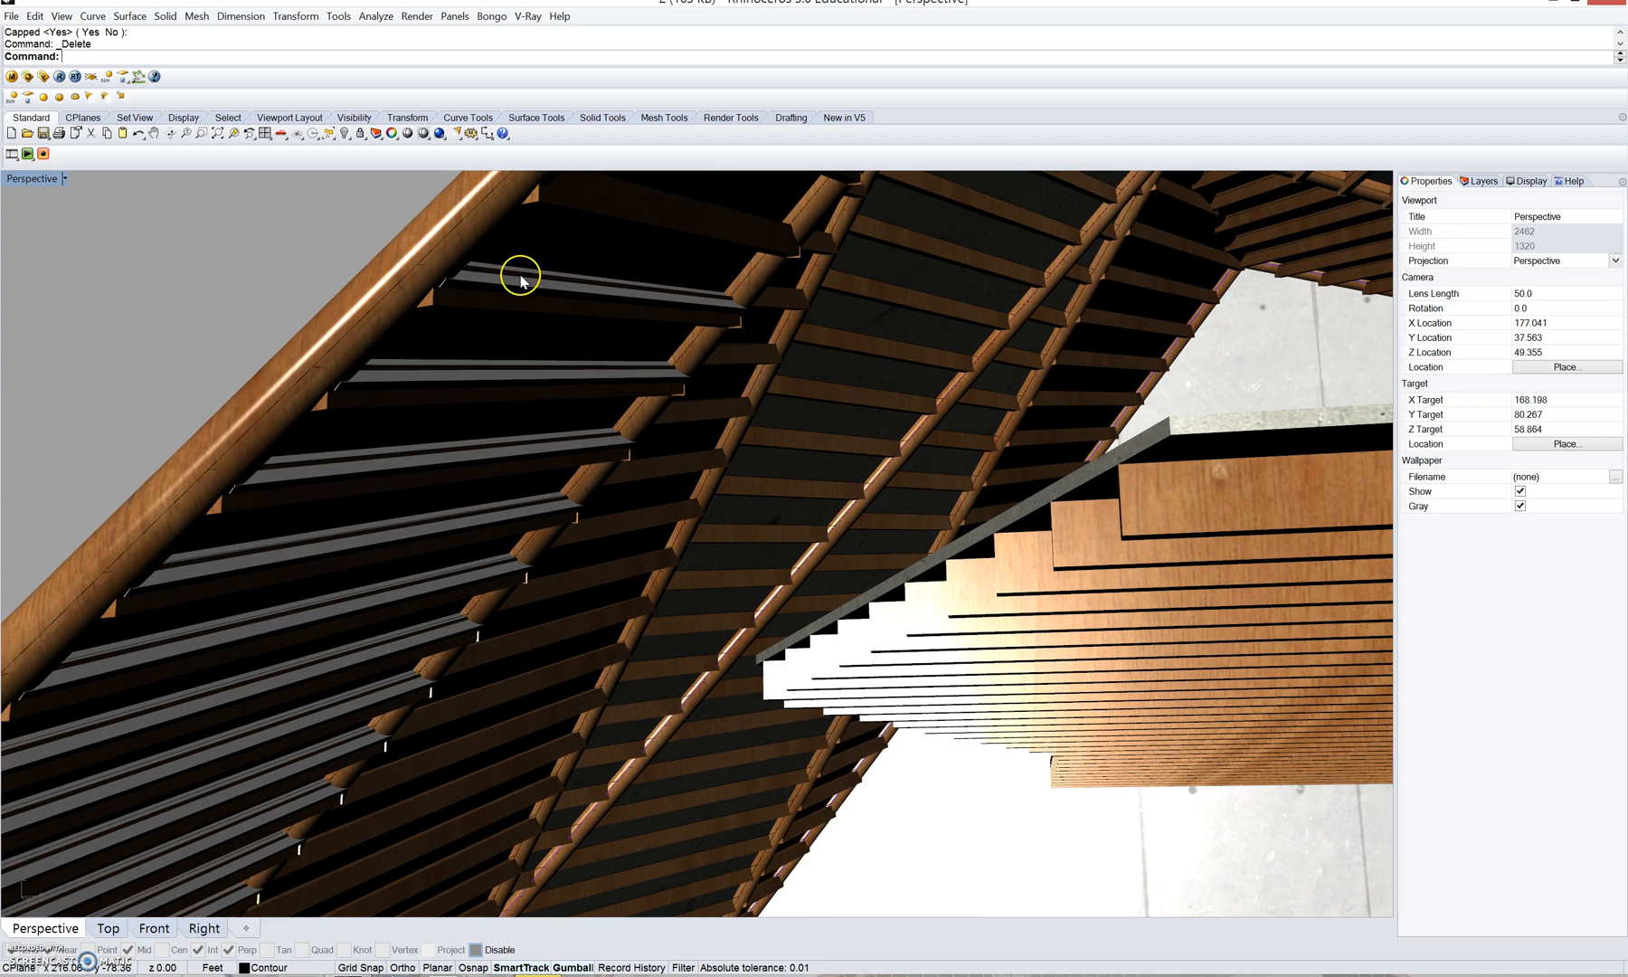
- Turn off the Test layer to hide the remaining white slats and check the whole building
click(1483, 181)
click(1493, 403)
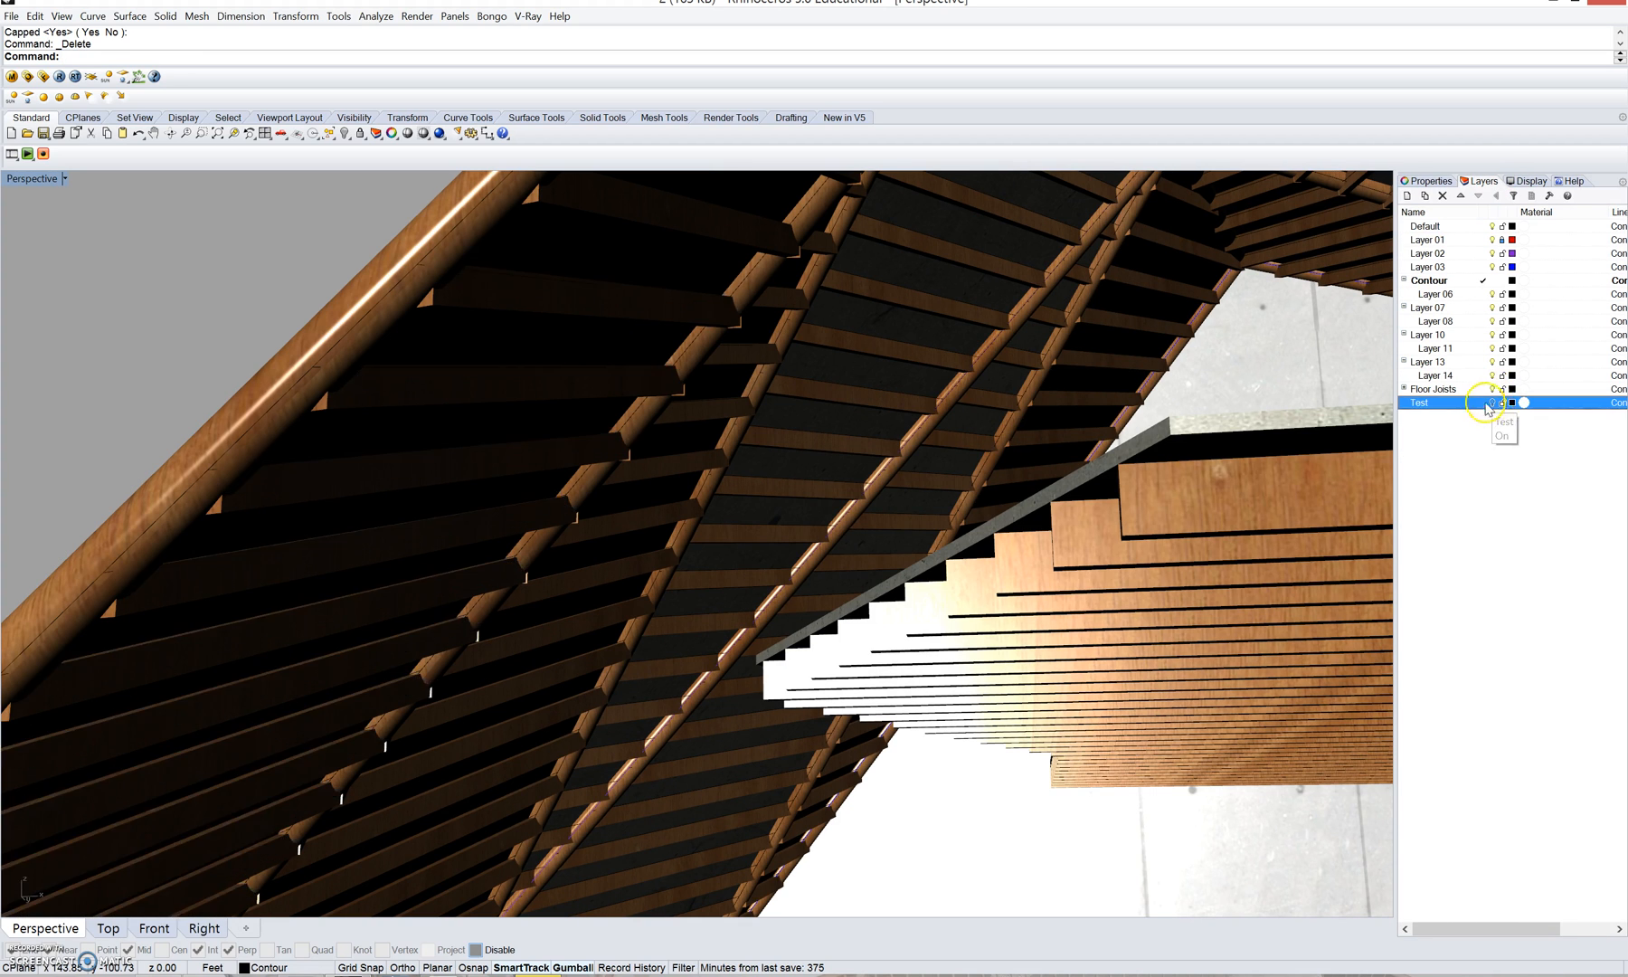
scroll(1039, 535, down, 9)
right_drag(1042, 537, 851, 504)
scroll(851, 505, down, 6)
right_drag(1028, 515, 942, 574)
scroll(847, 601, up, 5)
right_drag(847, 601, 1169, 608)
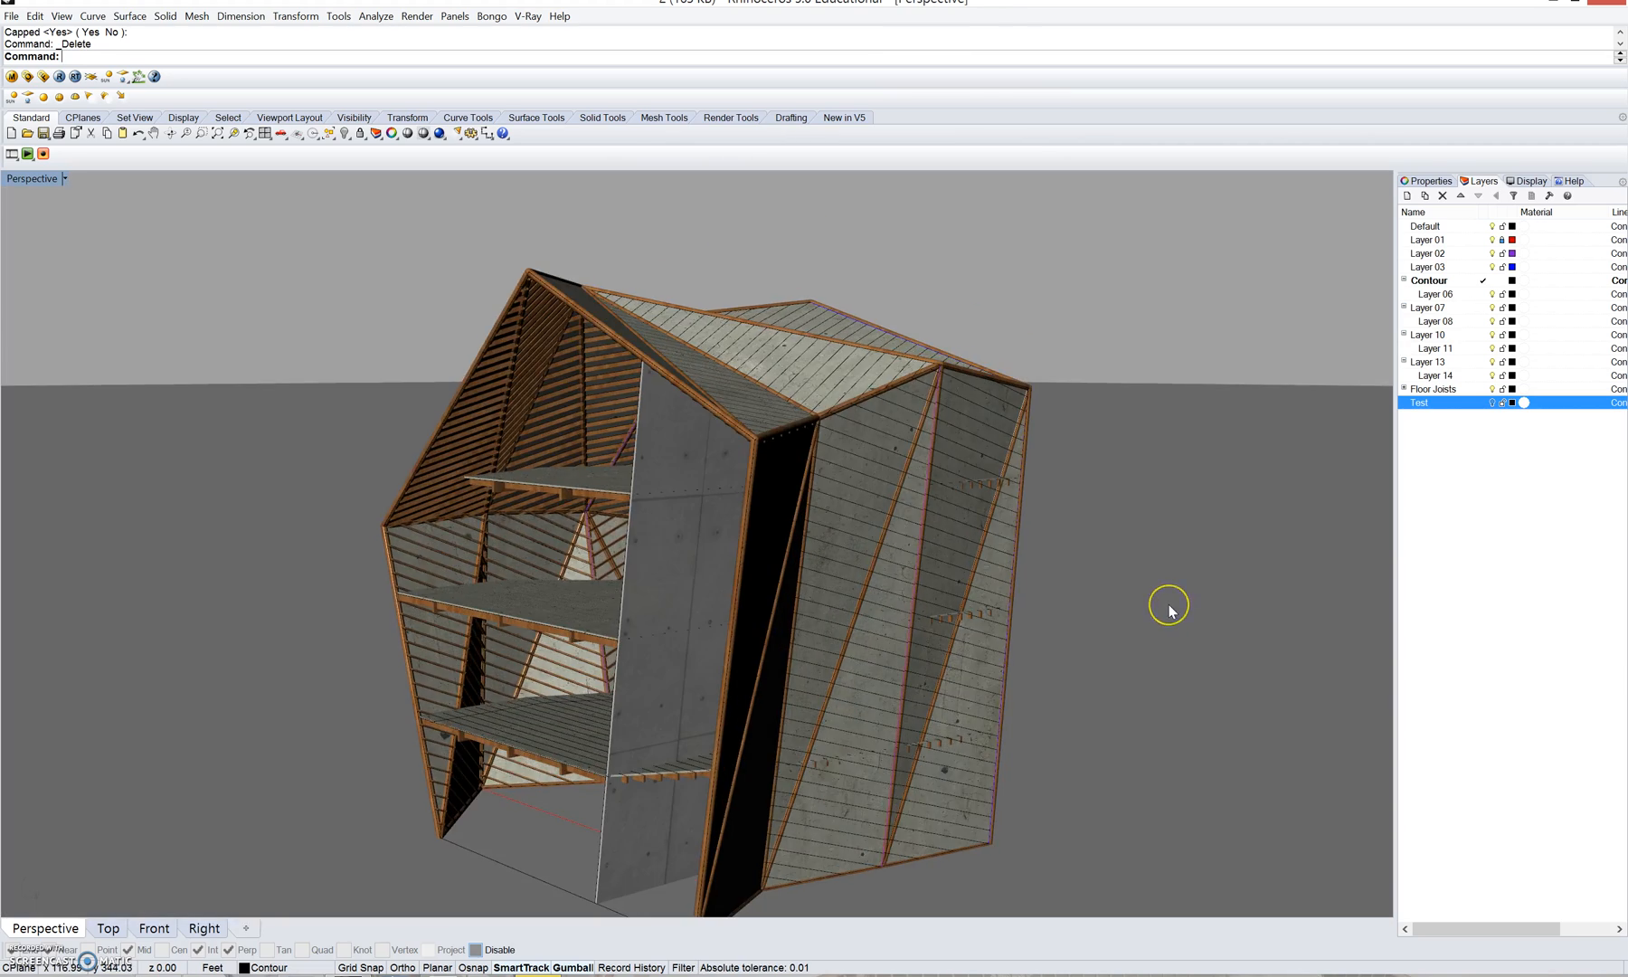
- Unlock the locked ground plane around the building
text(Unlock)
key(Return)
scroll(1131, 607, down, 8)
right_drag(1127, 616, 981, 548)
scroll(1167, 663, down, 20)
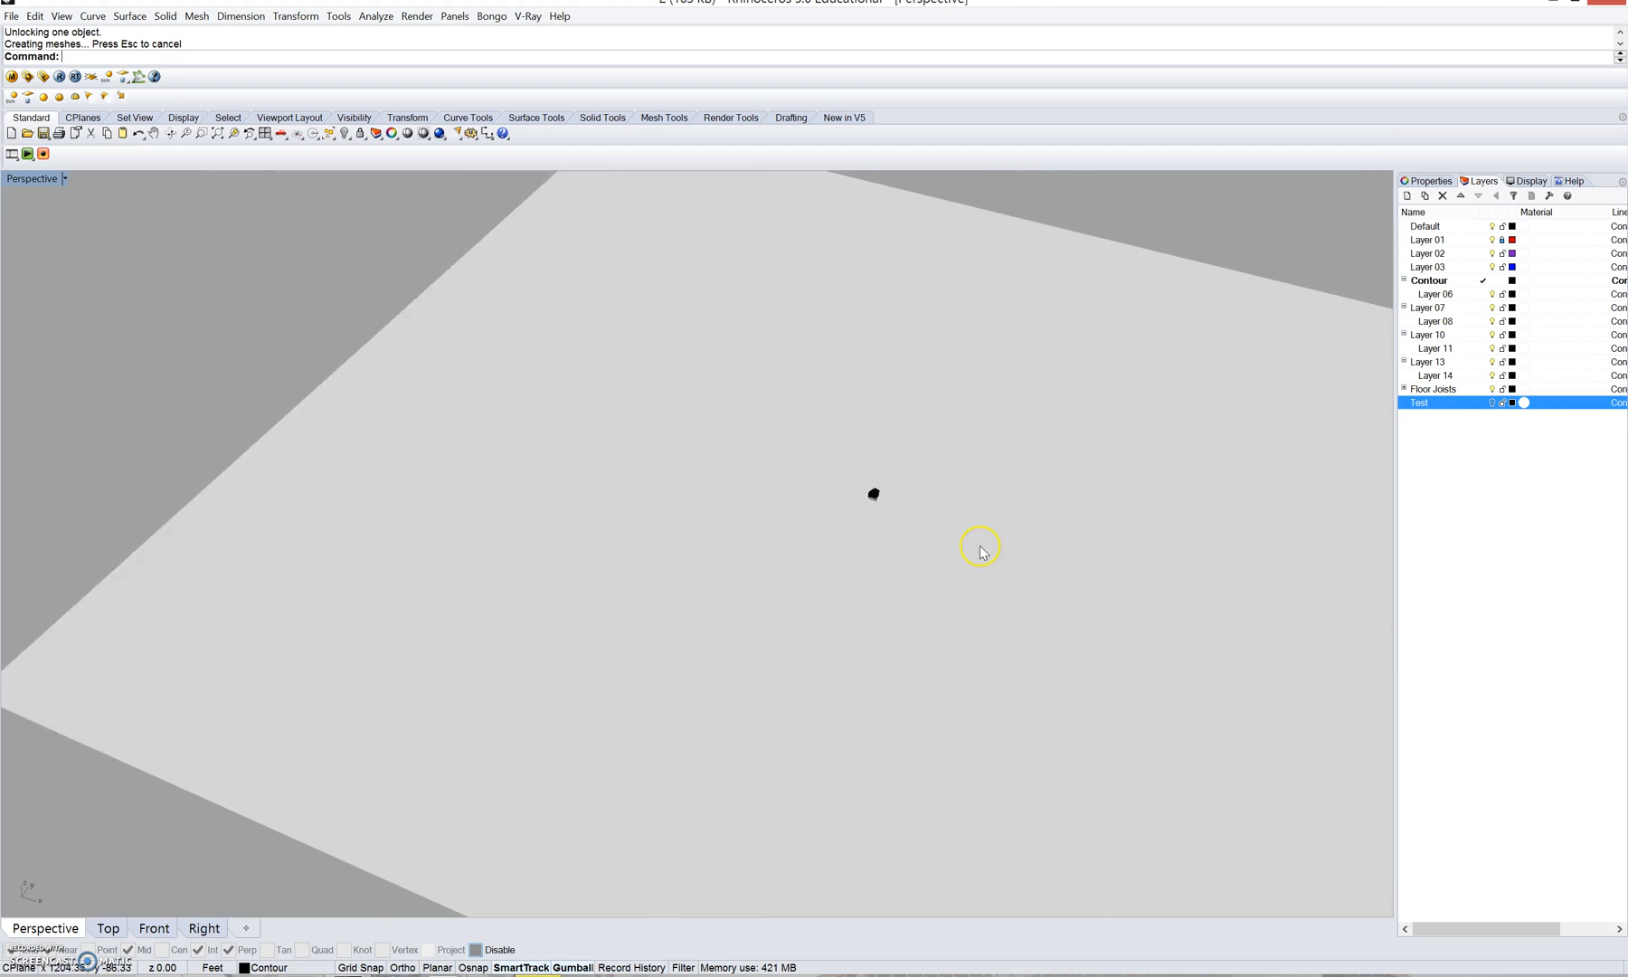
- Delete the large ground plane surface beneath the building
scroll(995, 566, down, 10)
click(974, 520)
scroll(930, 556, up, 12)
scroll(869, 501, up, 10)
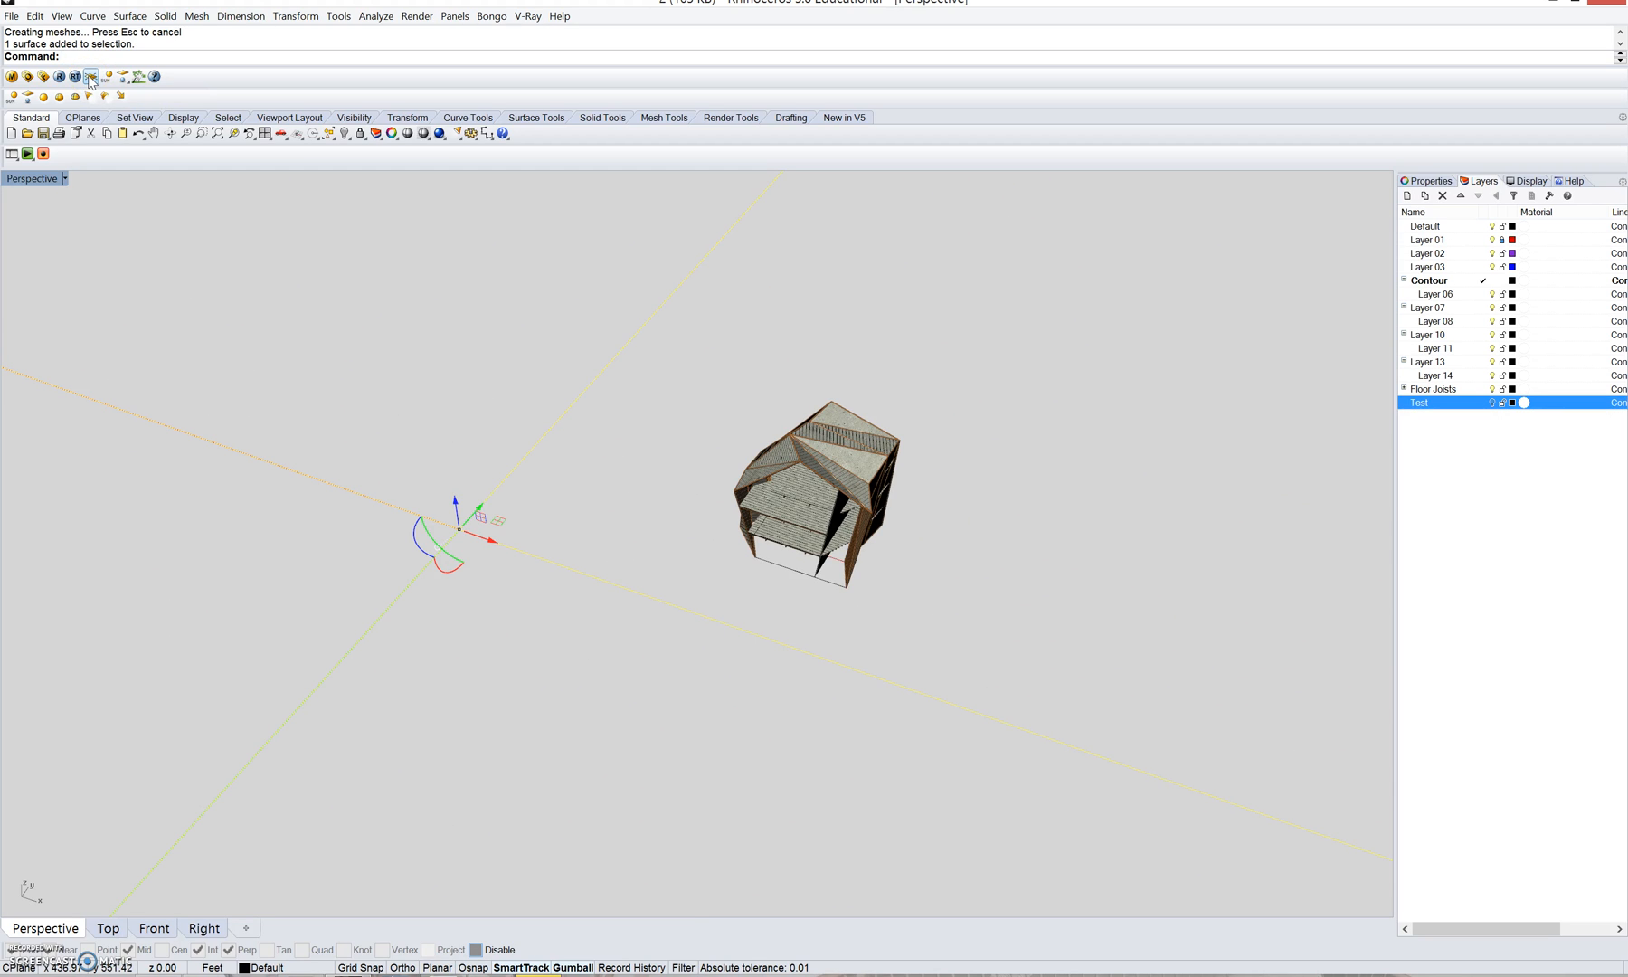
scroll(879, 508, up, 10)
scroll(782, 717, down, 10)
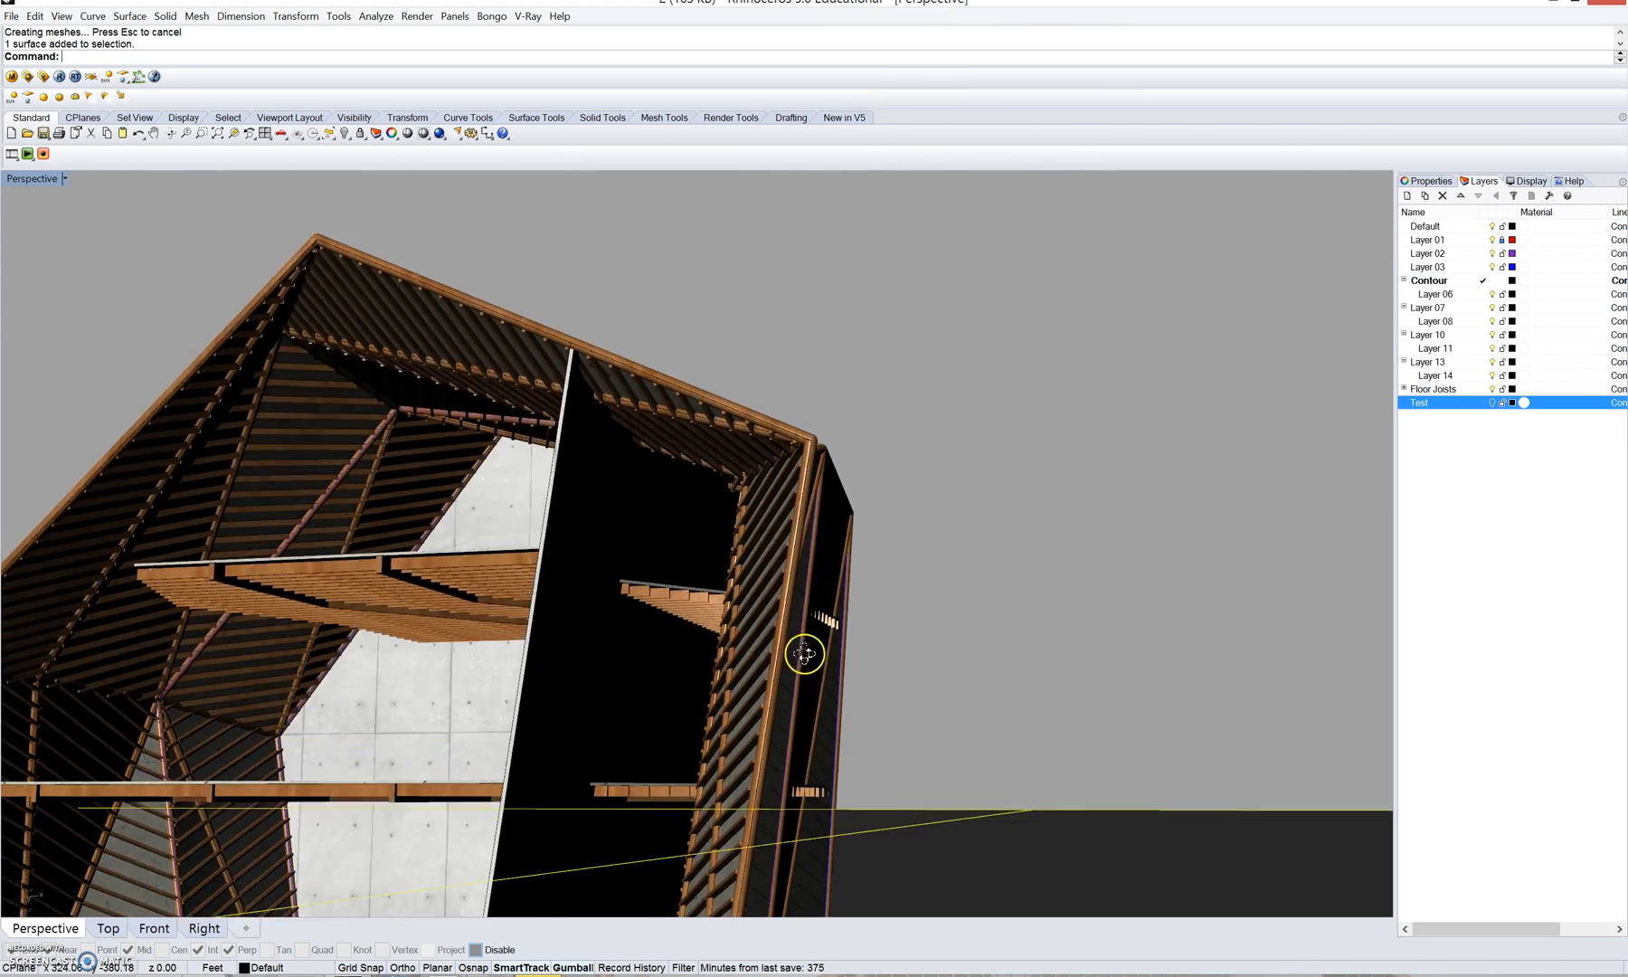
shift+right_drag(692, 630, 732, 516)
right_drag(733, 516, 807, 654)
scroll(778, 564, up, 6)
scroll(806, 633, down, 3)
right_drag(948, 653, 908, 588)
click(304, 581)
key(Delete)
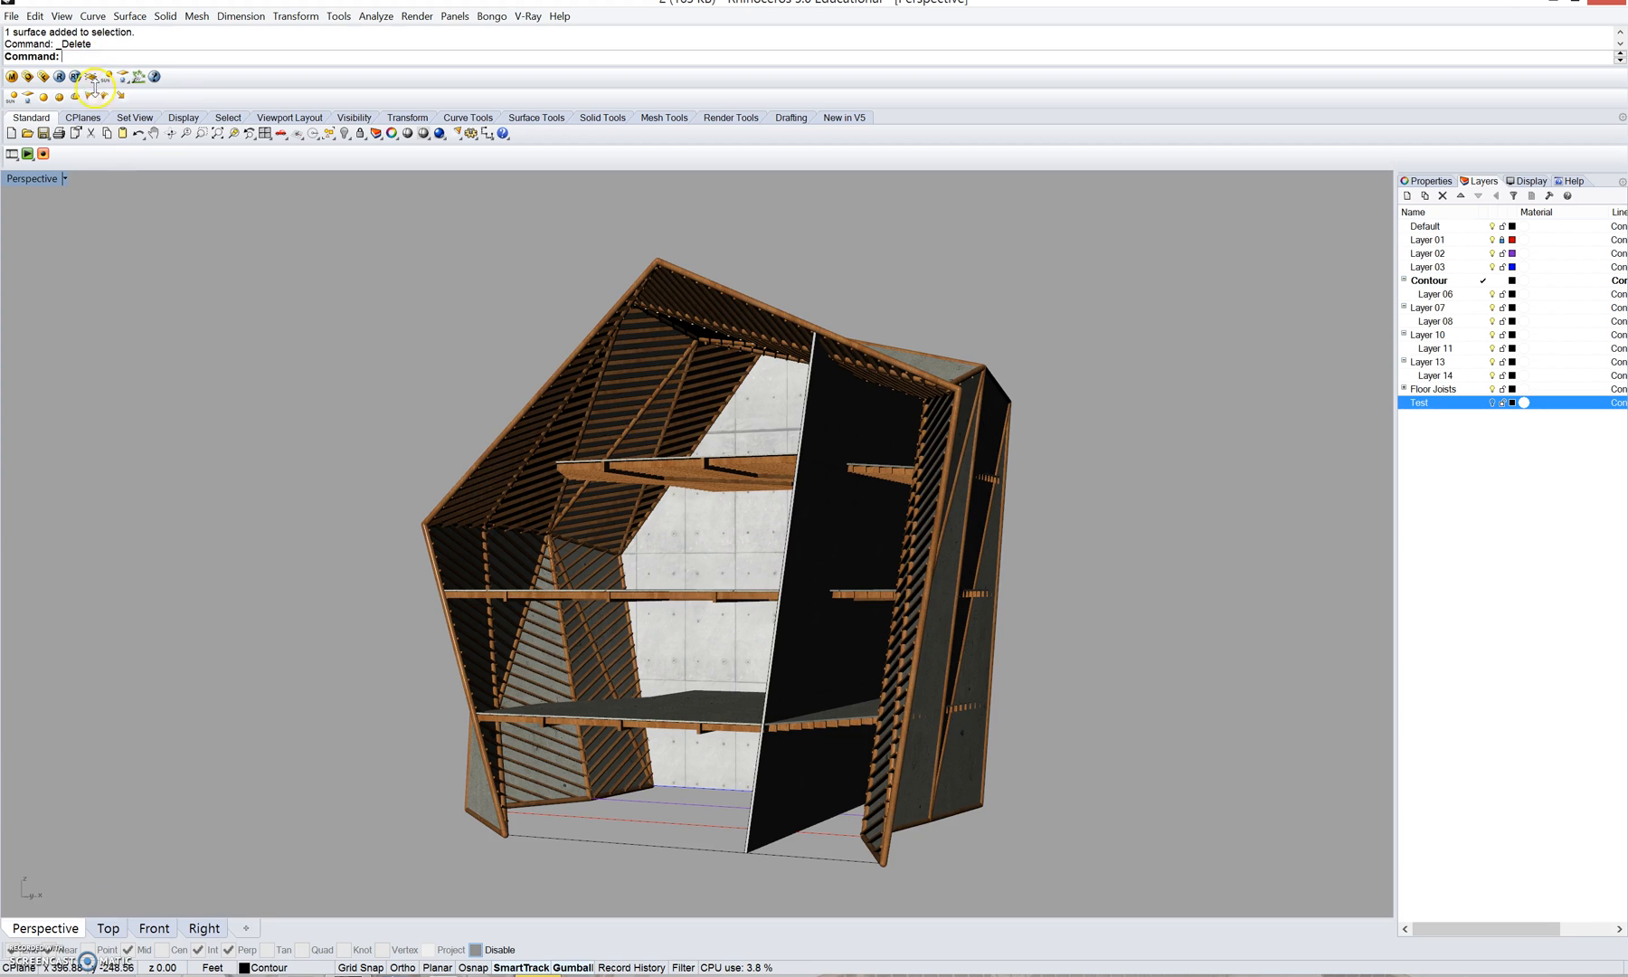
- Add a V-Ray infinite plane as the ground under the building and check it from the open front
click(92, 80)
shift+right_drag(472, 767, 525, 584)
right_drag(525, 583, 517, 624)
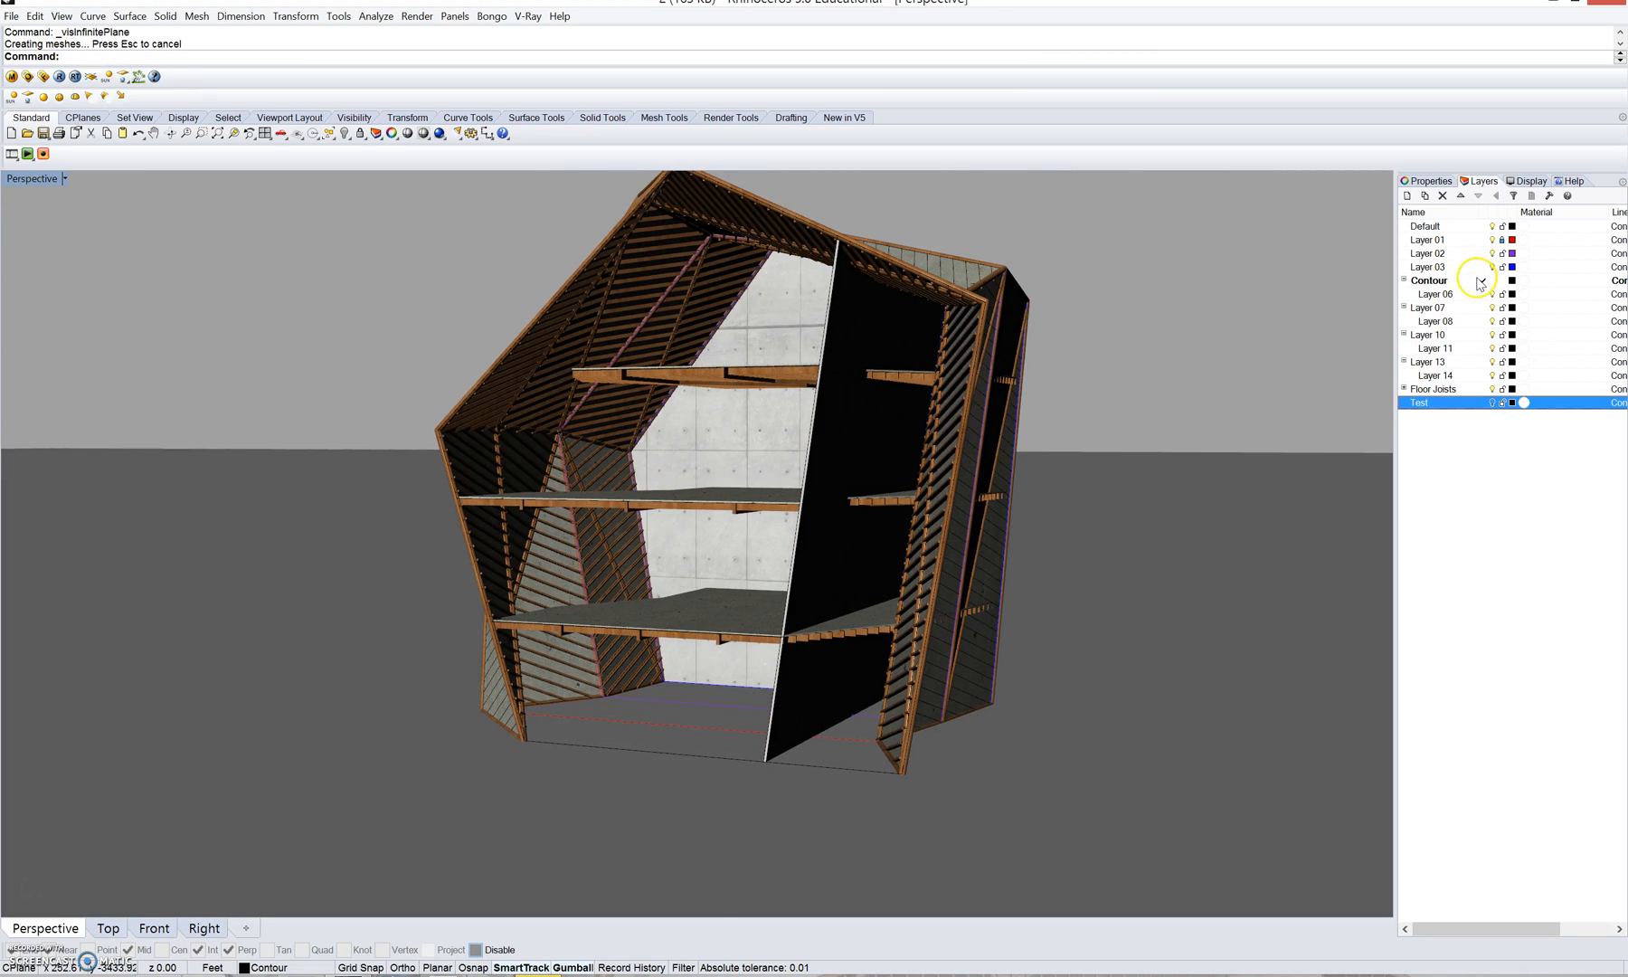
right_drag(1184, 537, 823, 418)
- Set the V-Ray environment's reflection/refraction background colour to White and close the render options
click(28, 77)
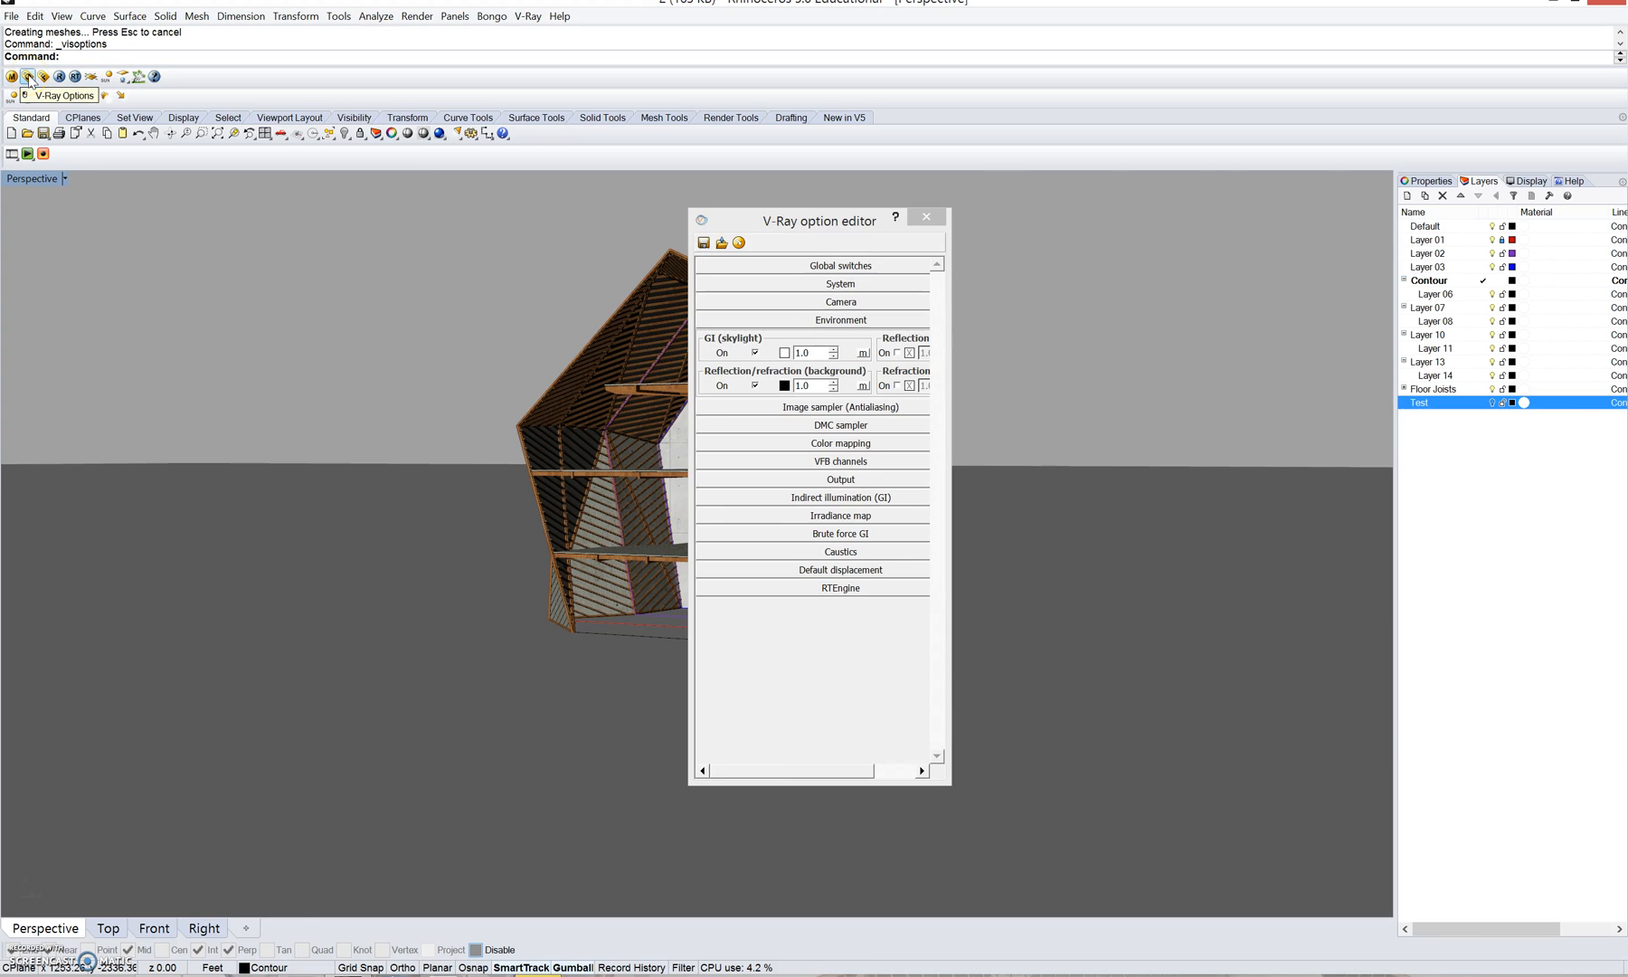
click(772, 353)
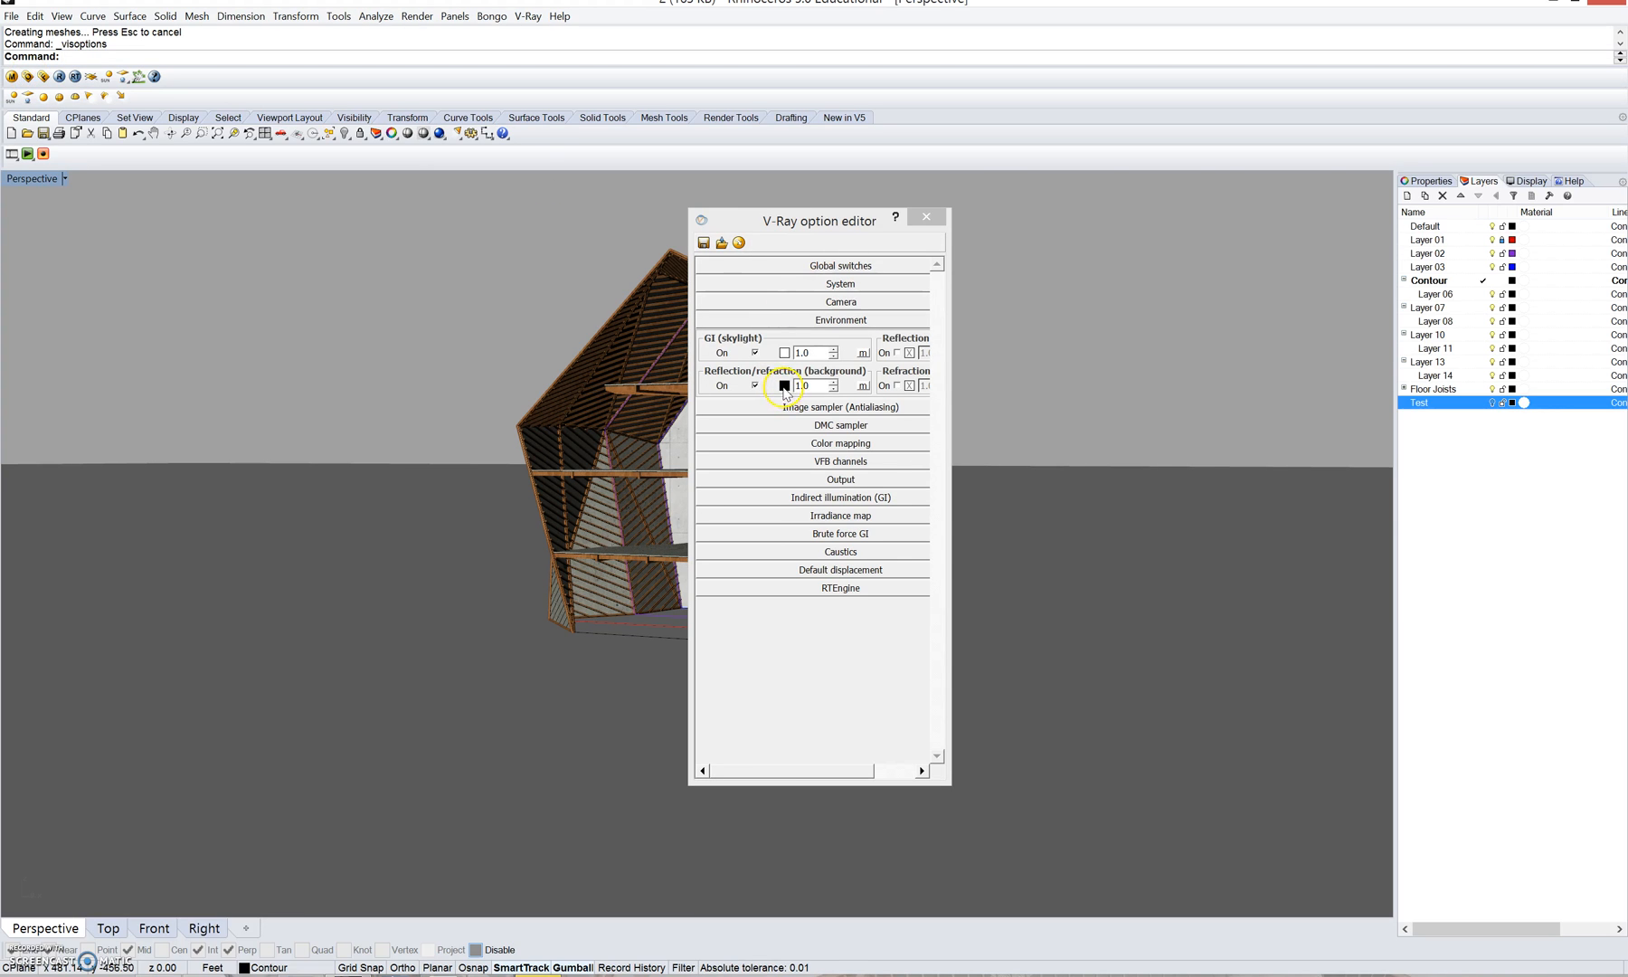
click(826, 322)
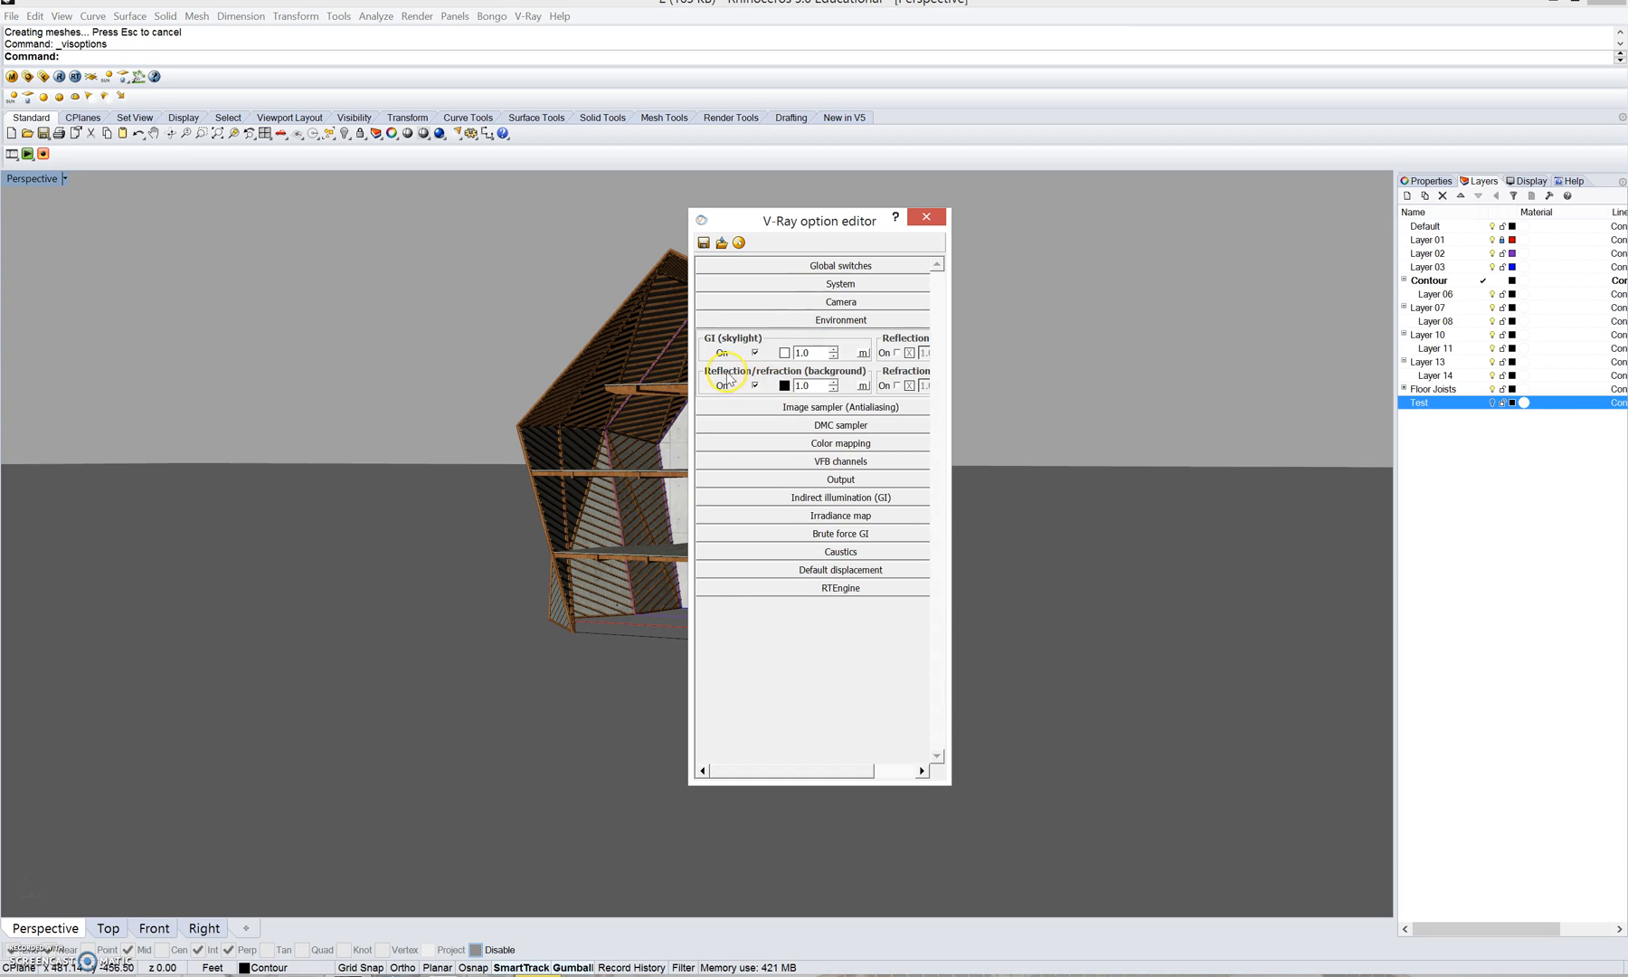
click(783, 386)
click(856, 335)
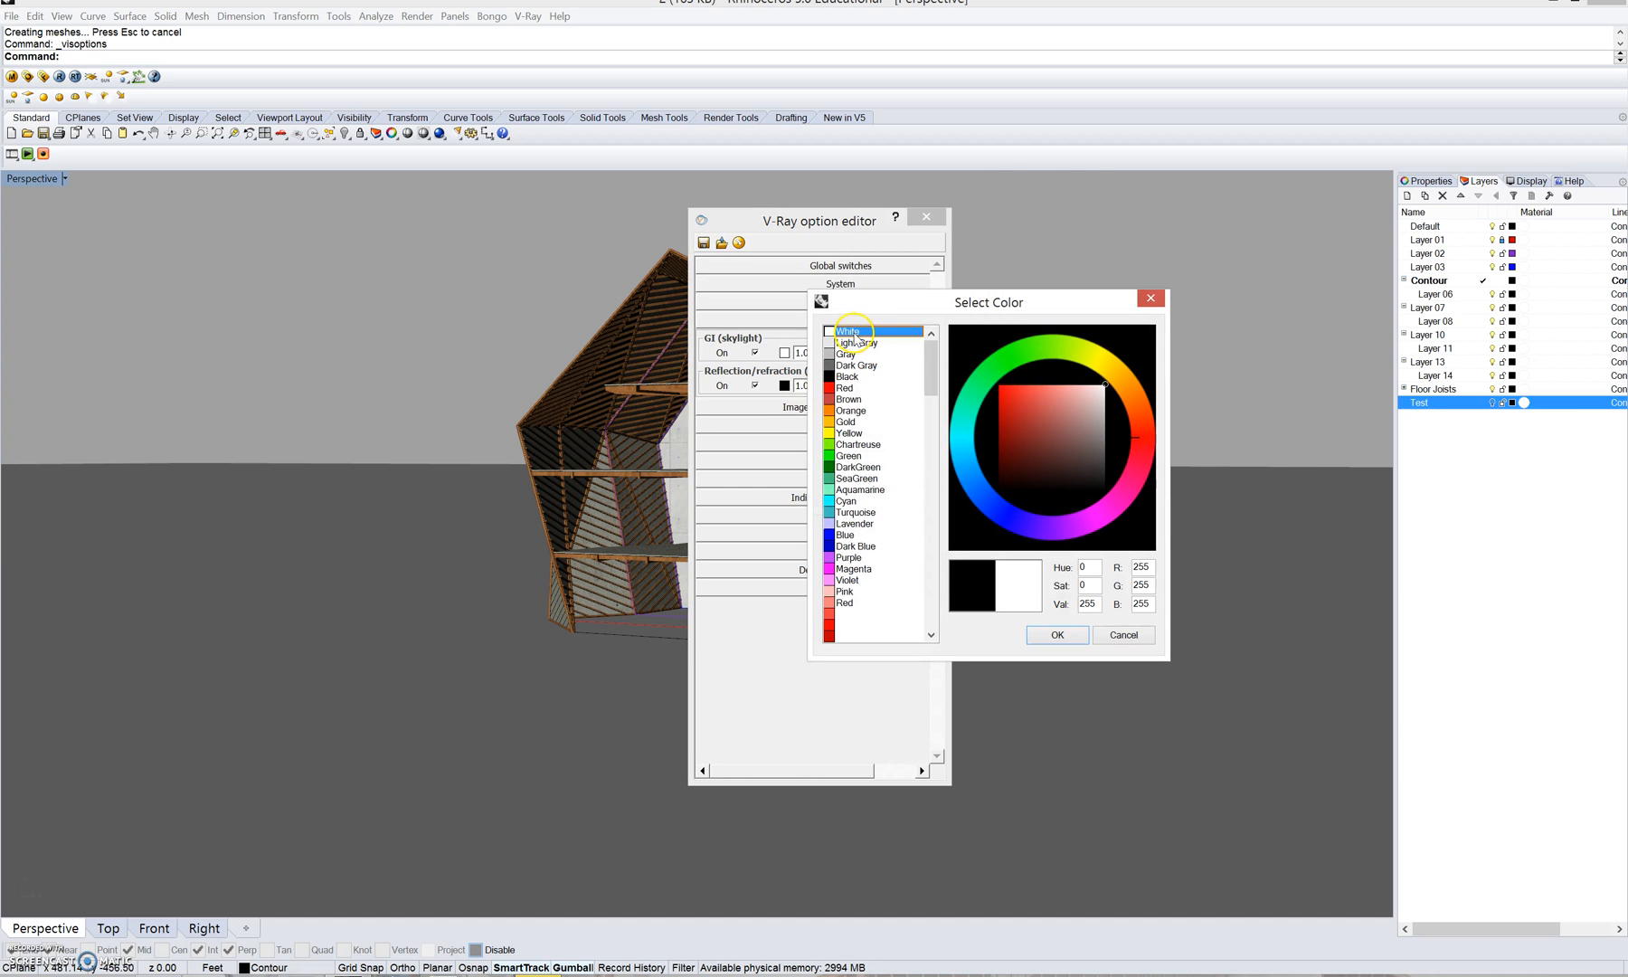
click(1056, 635)
click(926, 218)
- Set the Perspective viewport's camera lens length to 28 mm
scroll(758, 457, up, 5)
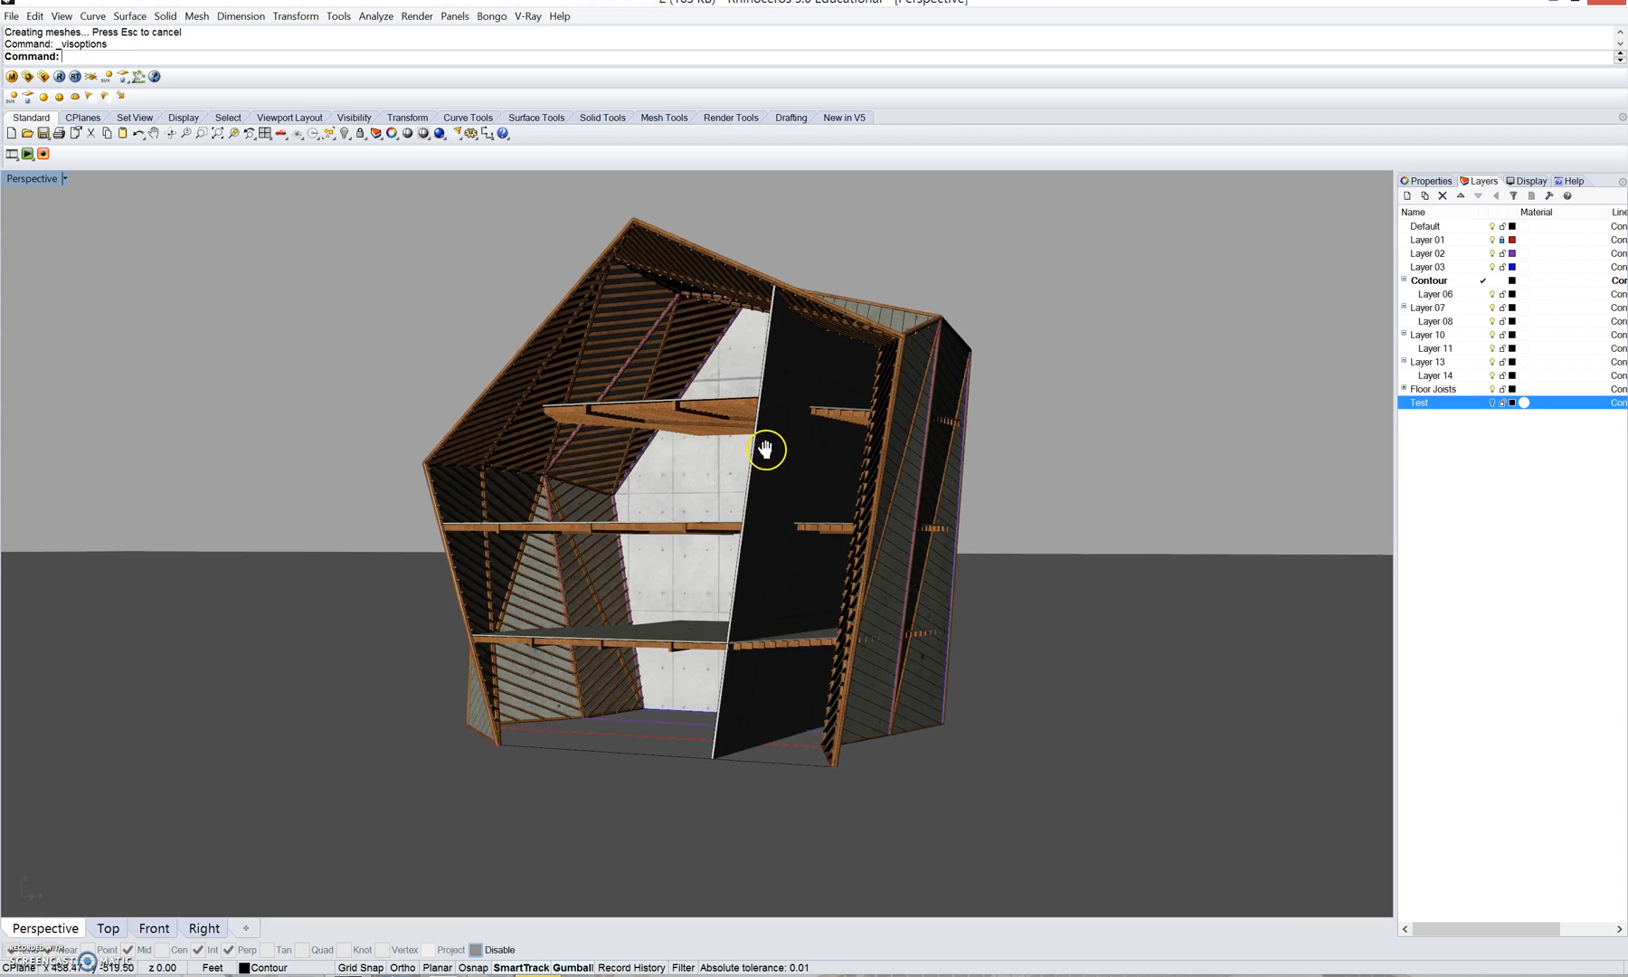
scroll(765, 450, down, 5)
right_drag(781, 443, 746, 561)
scroll(744, 531, up, 6)
shift+right_drag(787, 477, 866, 531)
scroll(875, 556, down, 3)
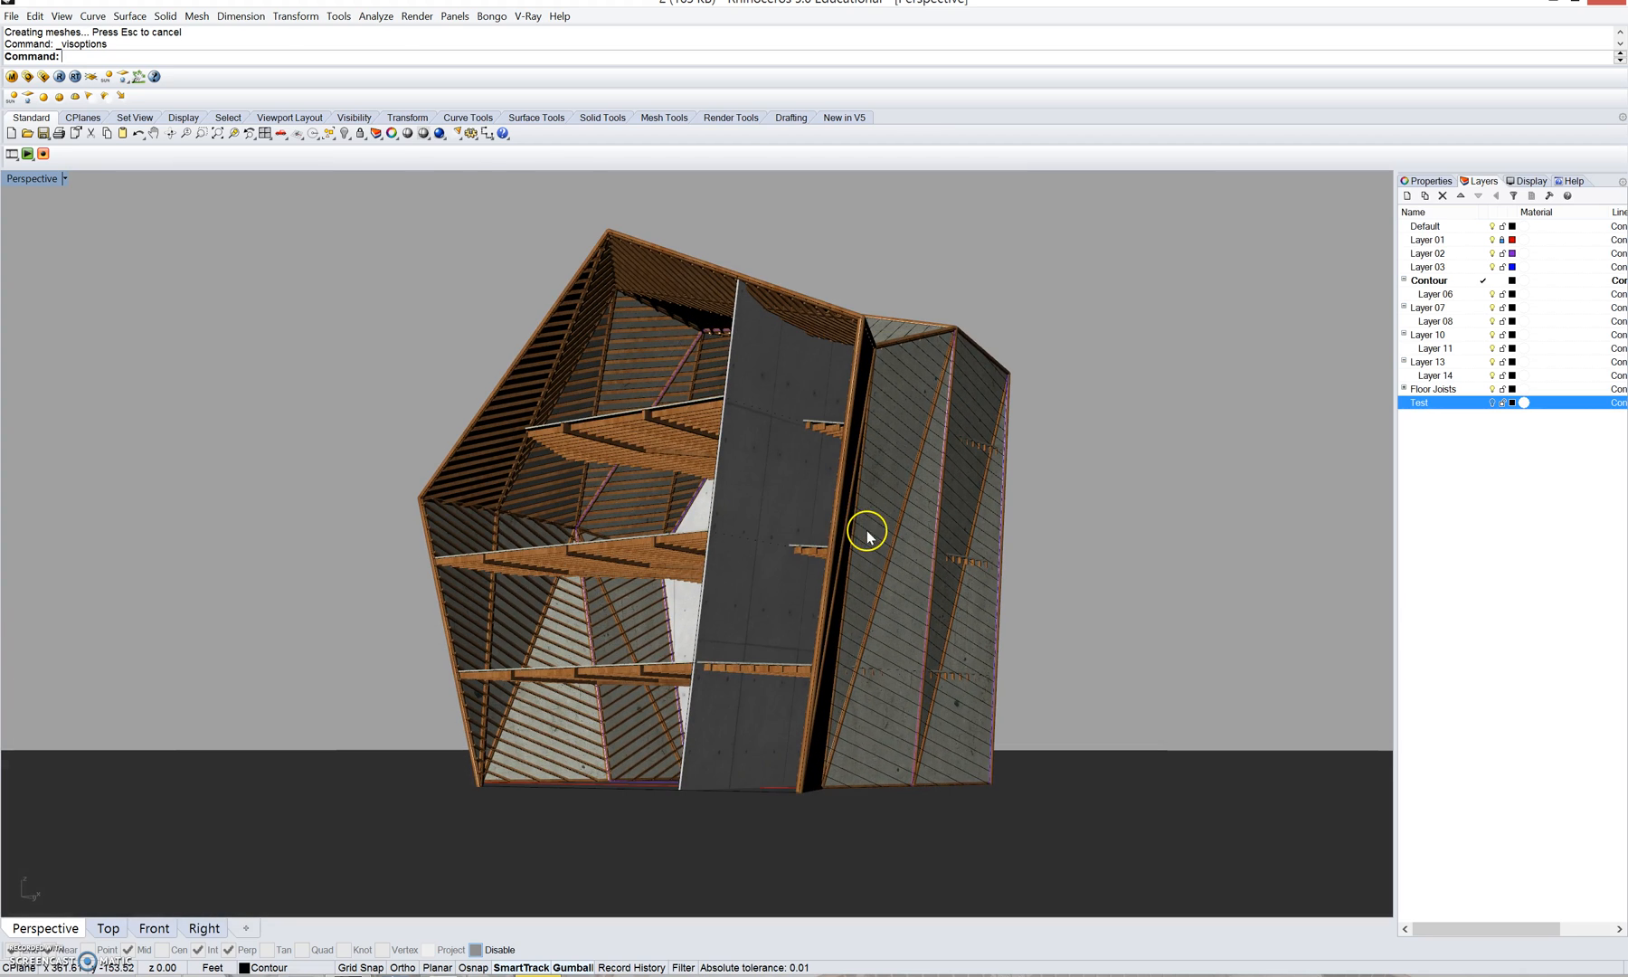
scroll(778, 587, up, 10)
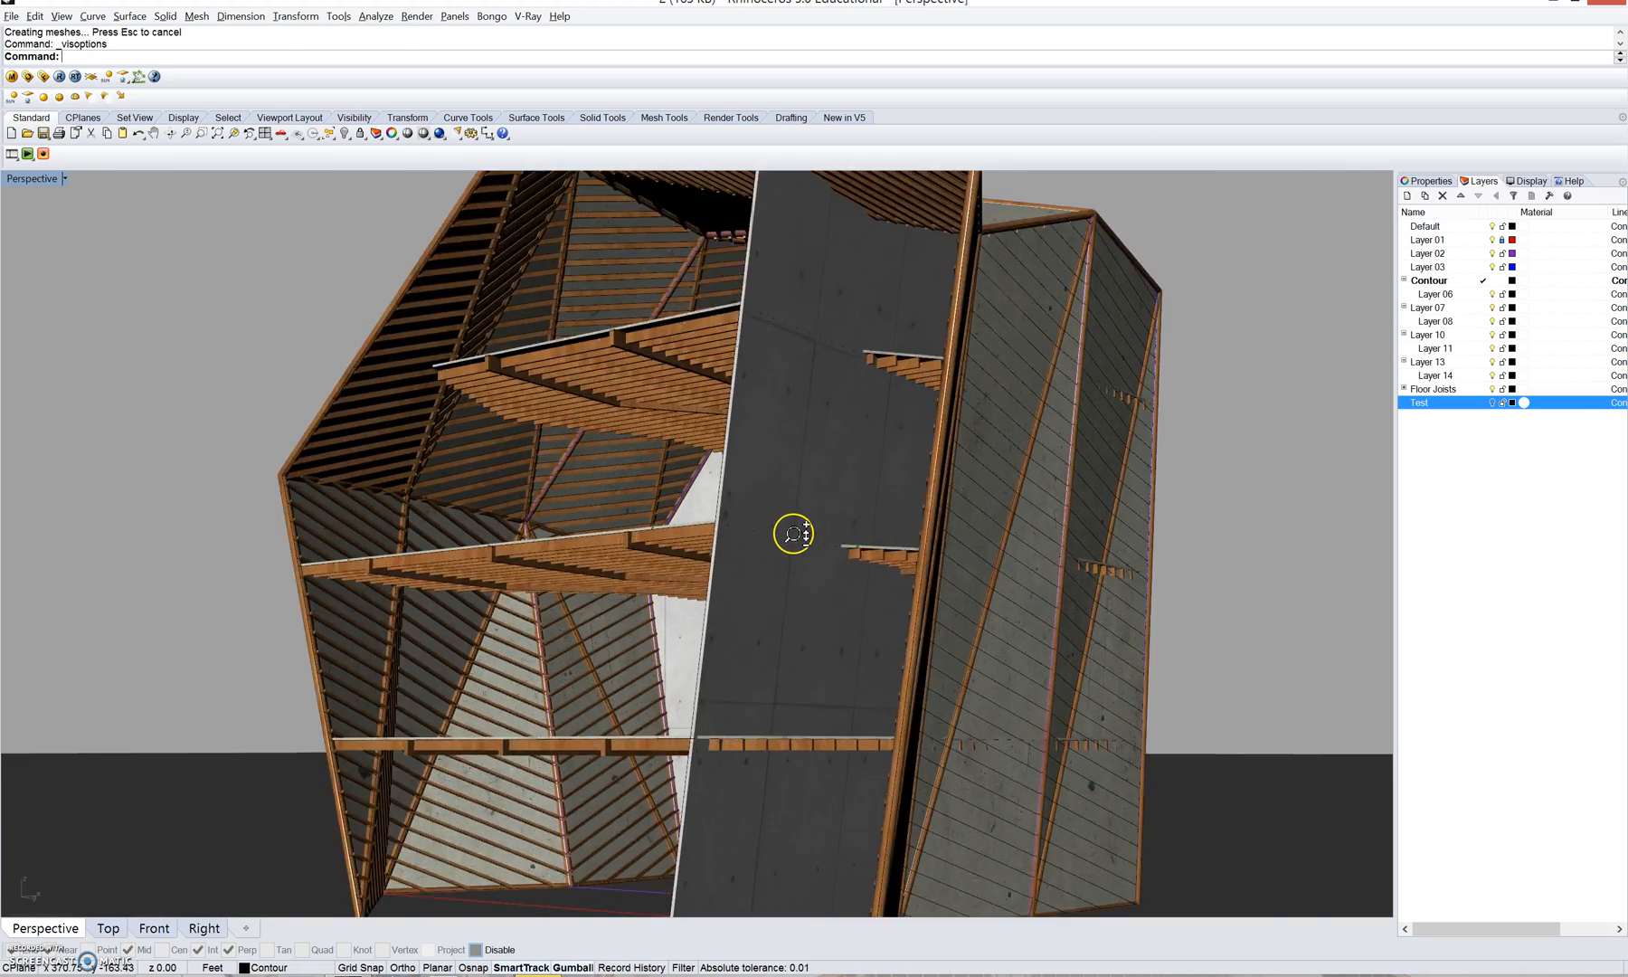
click(30, 181)
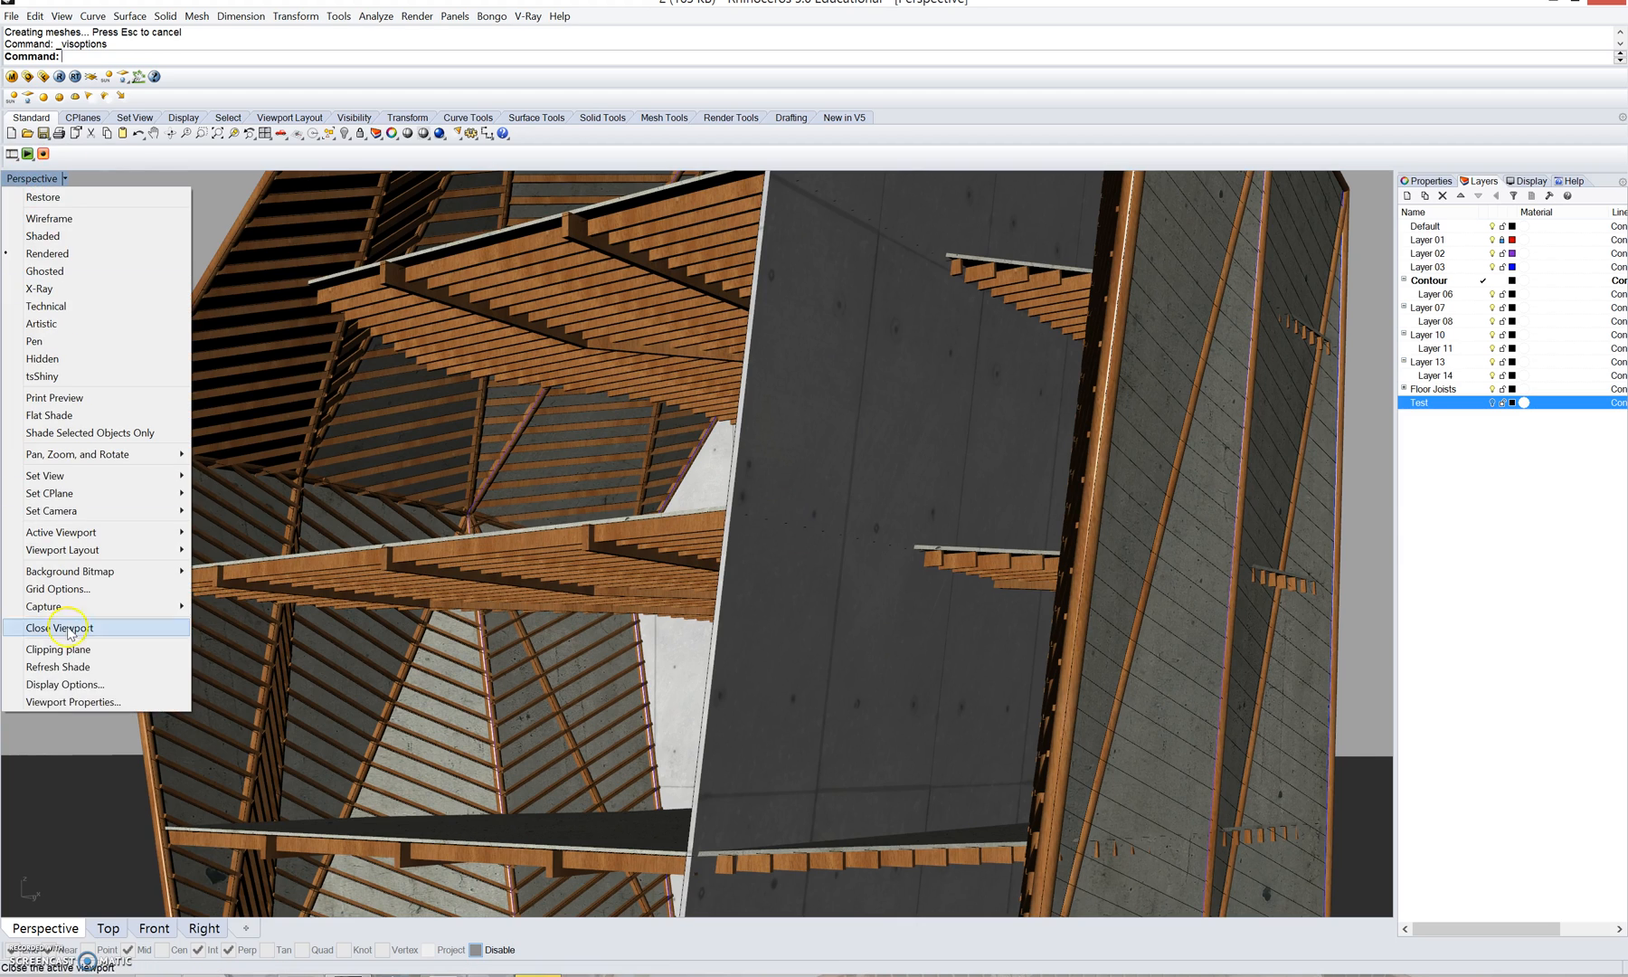
click(33, 181)
click(32, 180)
click(32, 180)
click(33, 180)
click(33, 180)
click(33, 180)
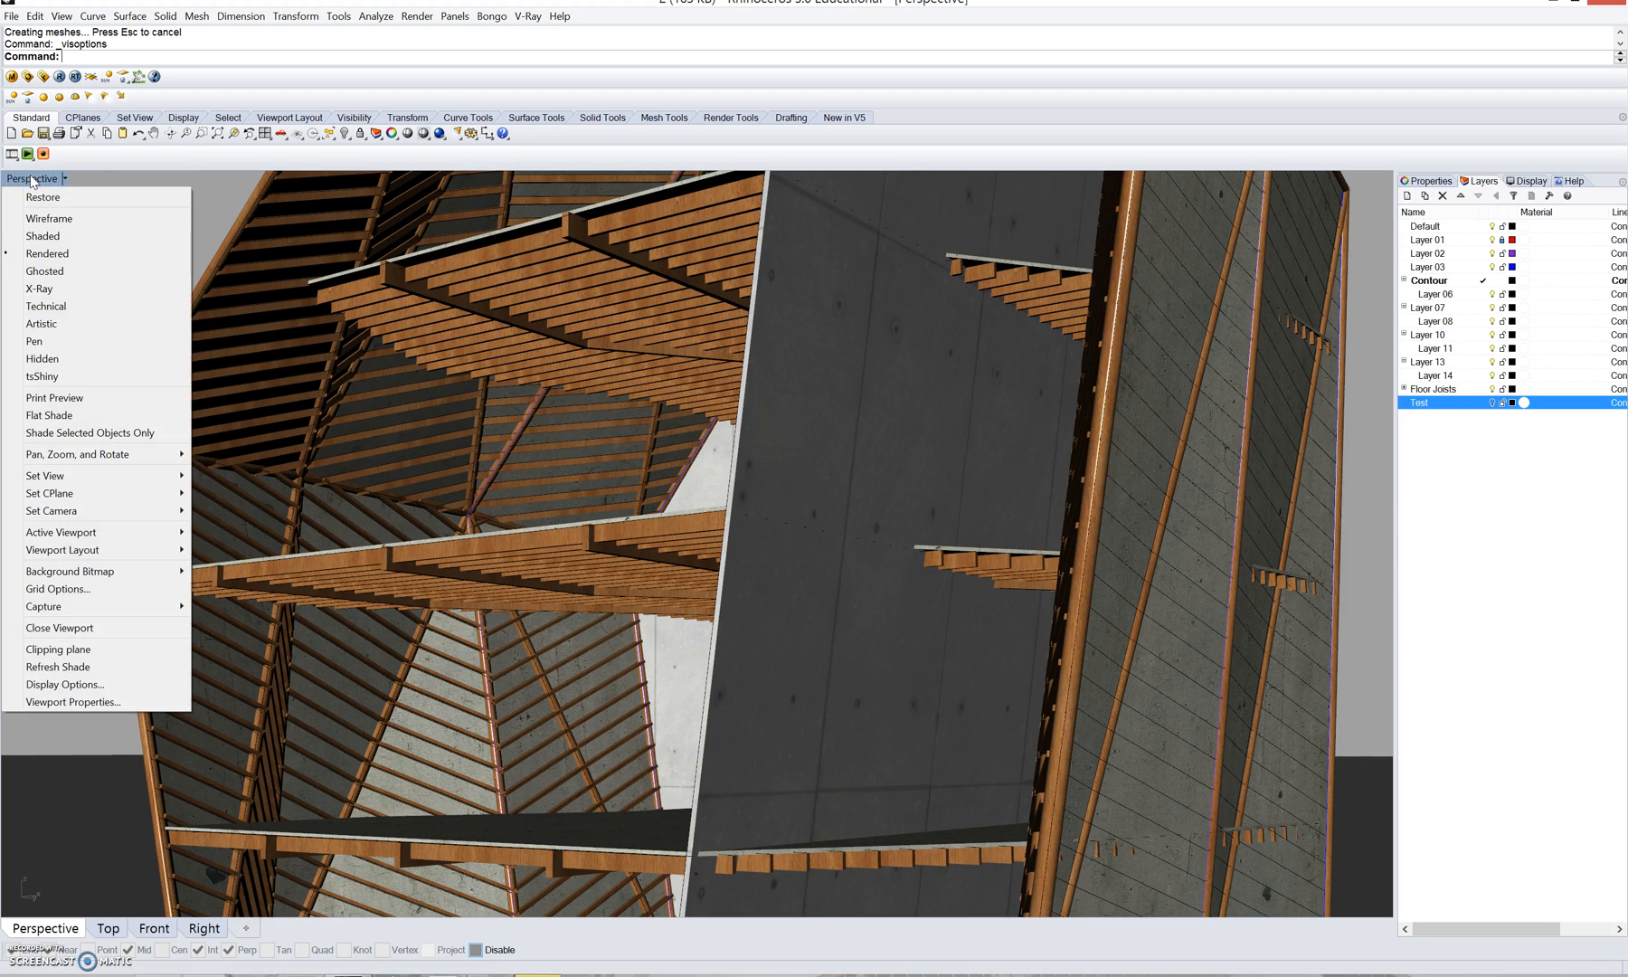
click(69, 703)
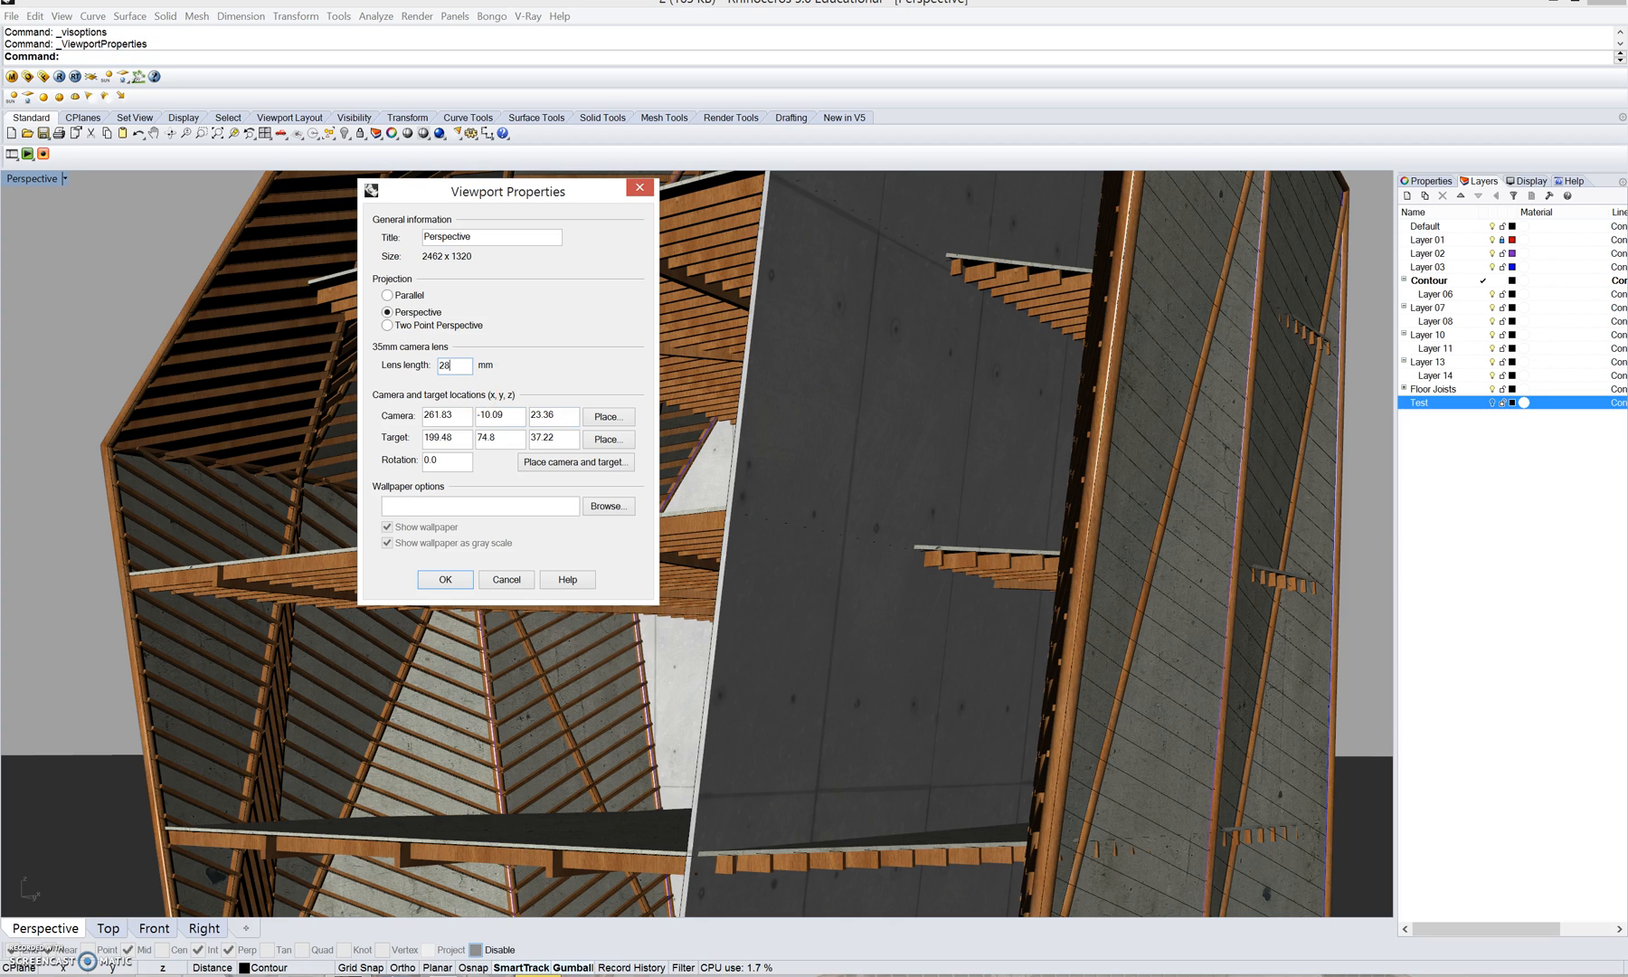
key(Return)
- Use MoveFace to push the front edge face of the interior concrete dividing wall back behind the floor slab edges
right_drag(473, 436, 720, 470)
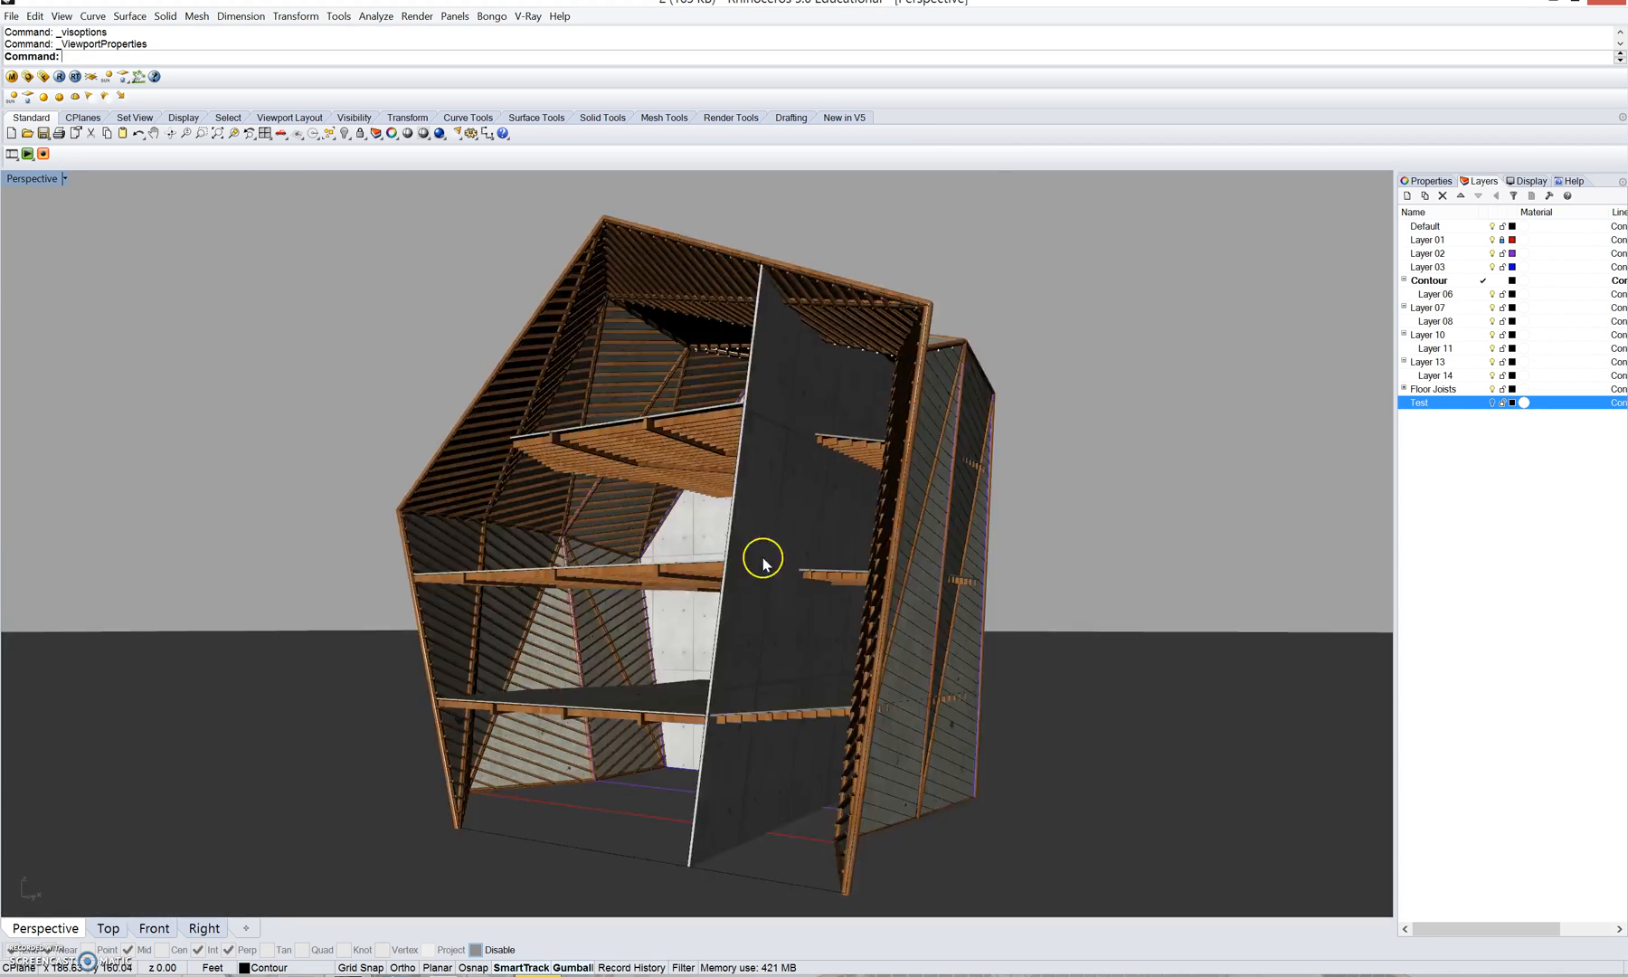
scroll(763, 562, up, 6)
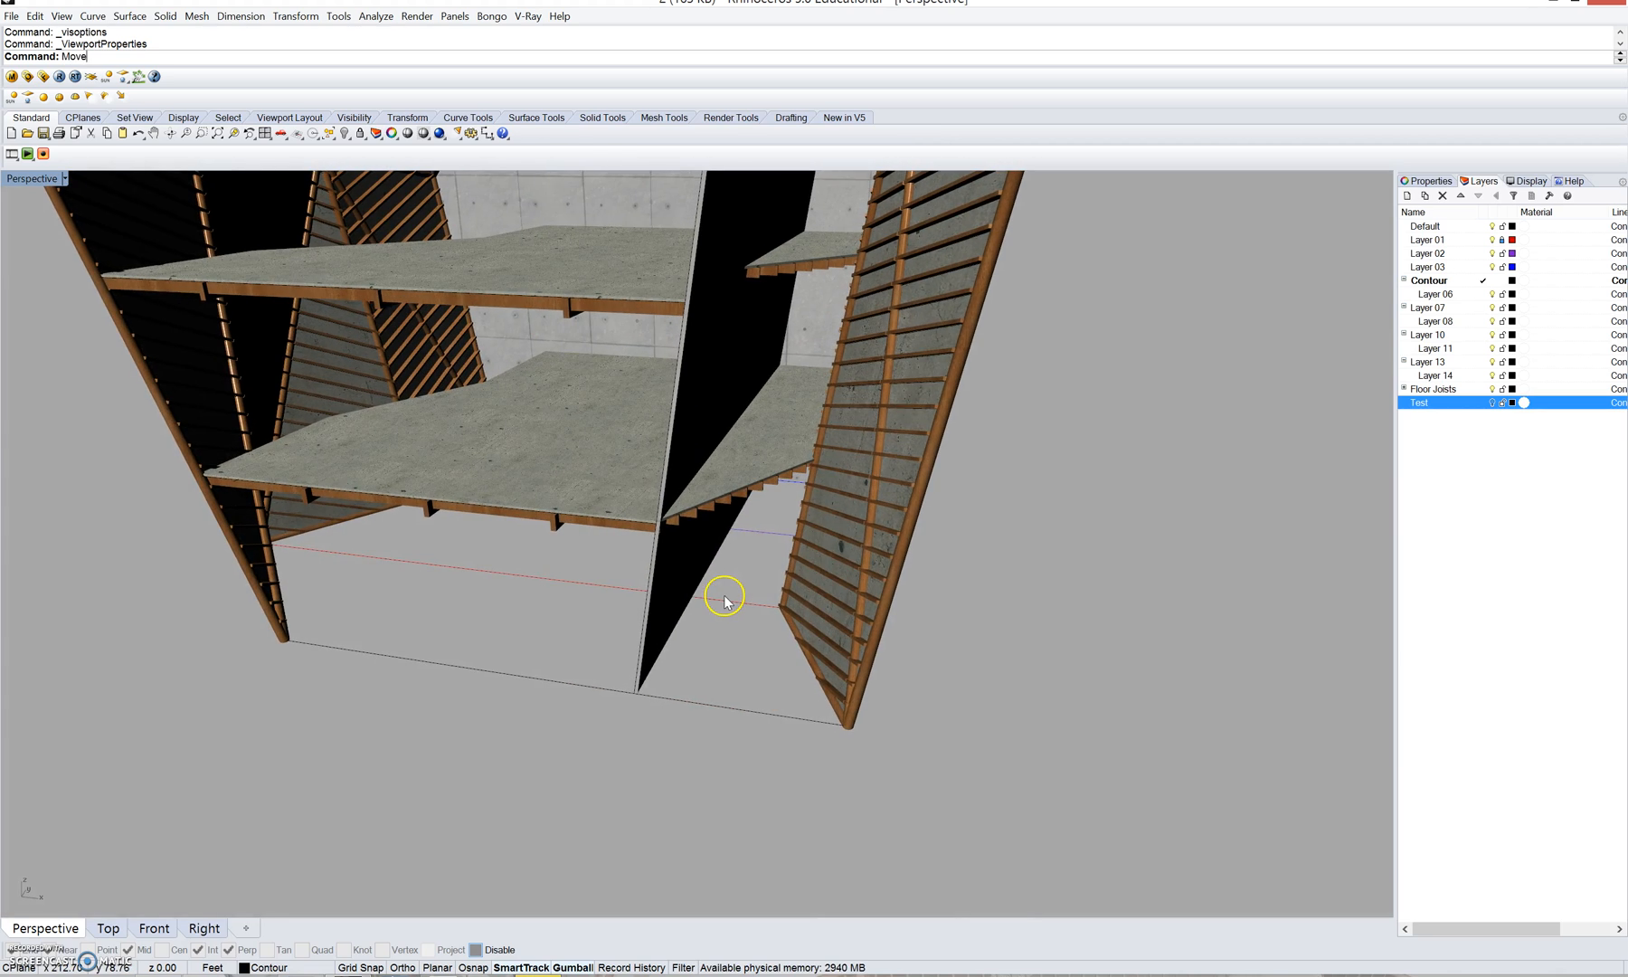
scroll(625, 683, up, 3)
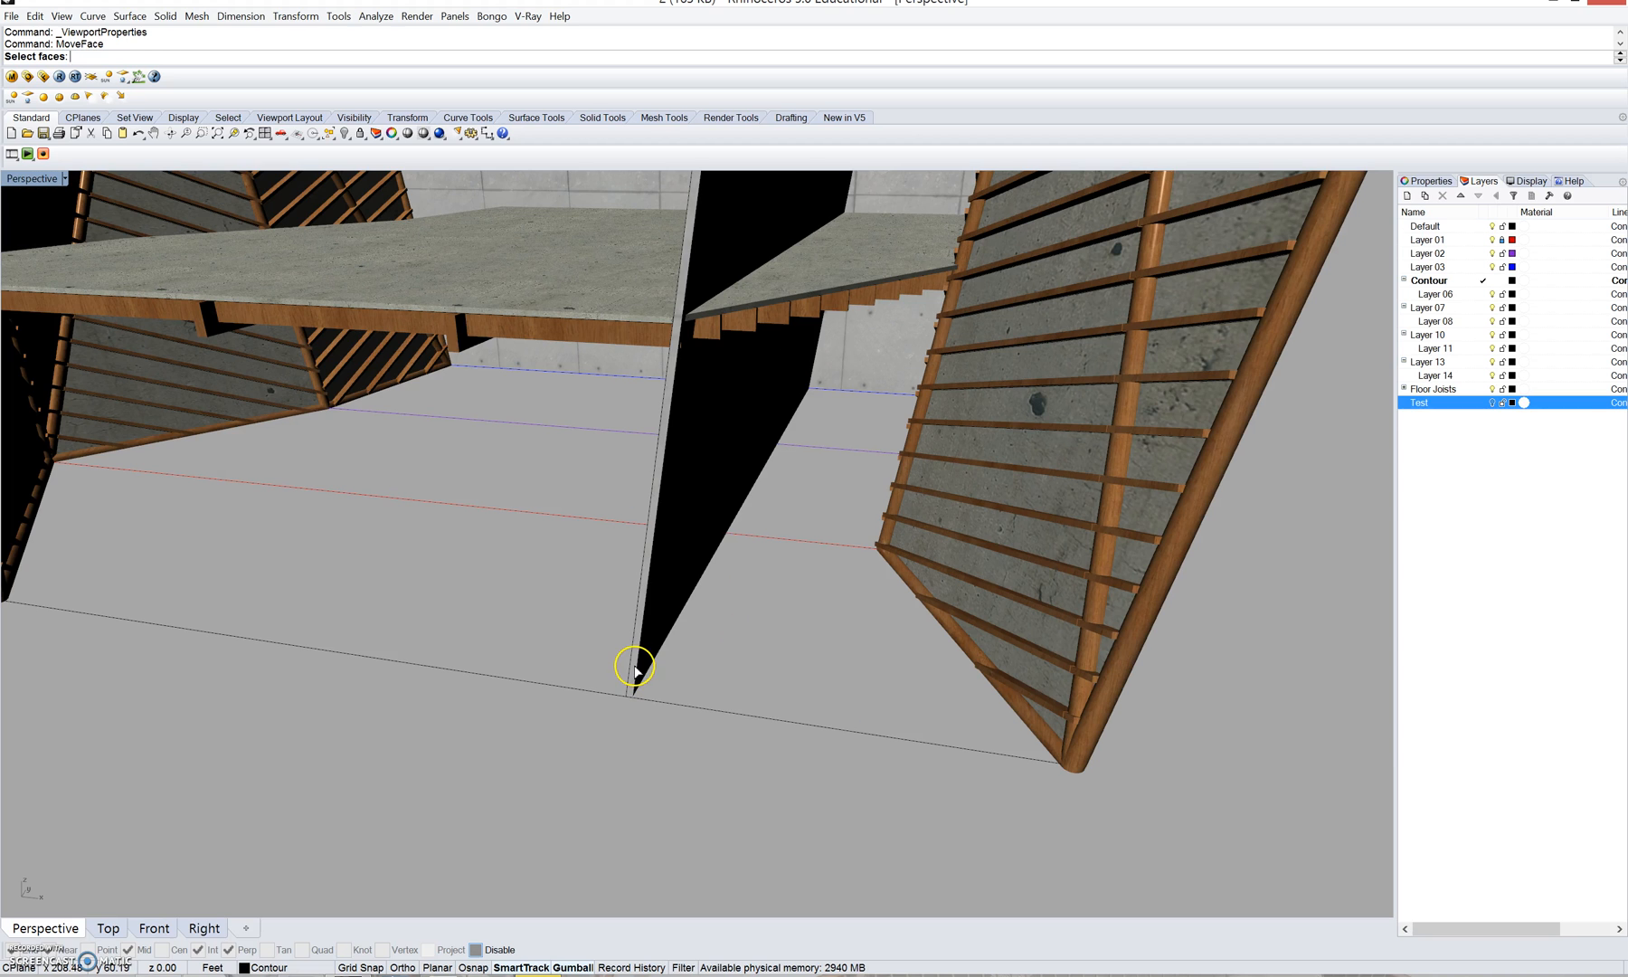
click(636, 672)
click(682, 717)
scroll(643, 708, down, 3)
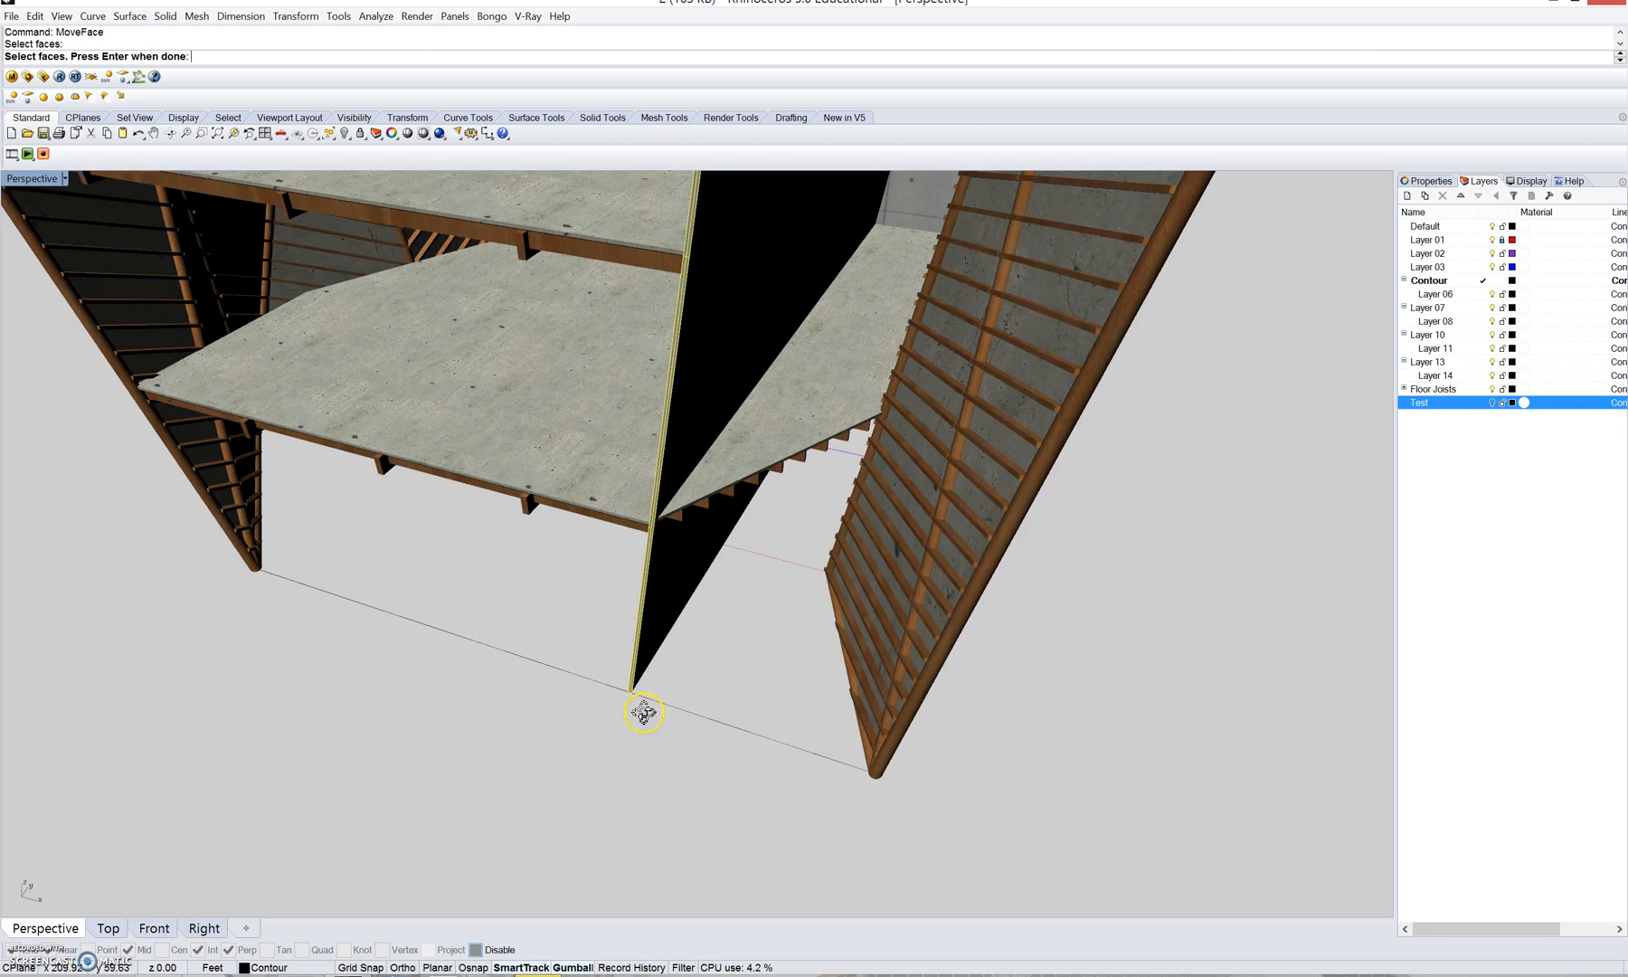
key(Return)
click(730, 655)
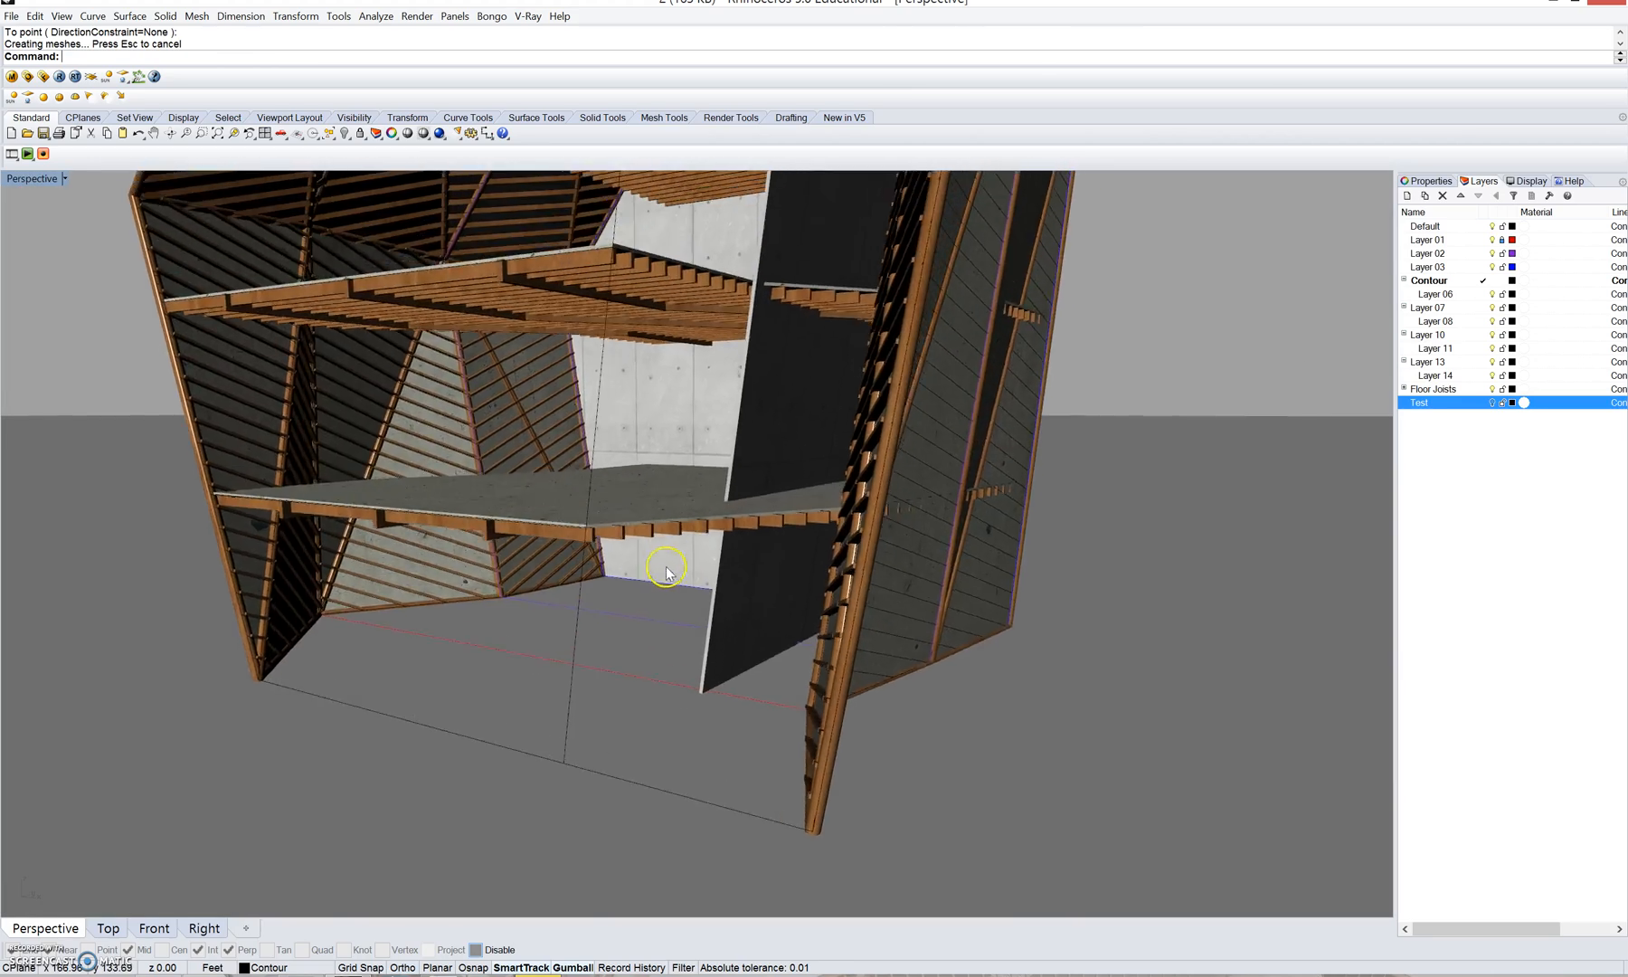